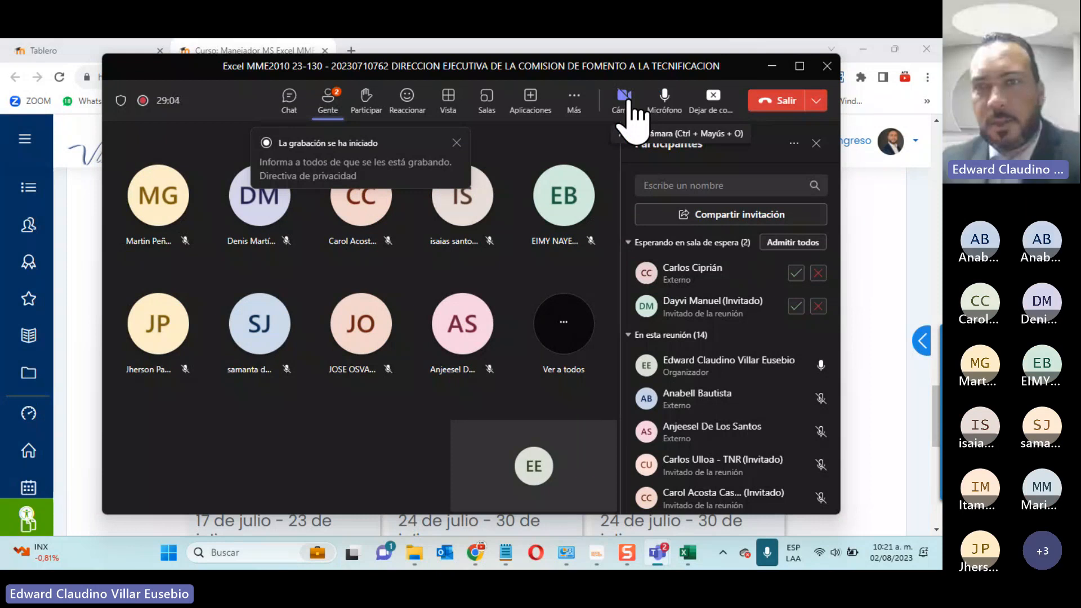
Step: Turn on the meeting camera and admit everyone waiting in the lobby
{"action": "left_click", "coordinate": [625, 100]}
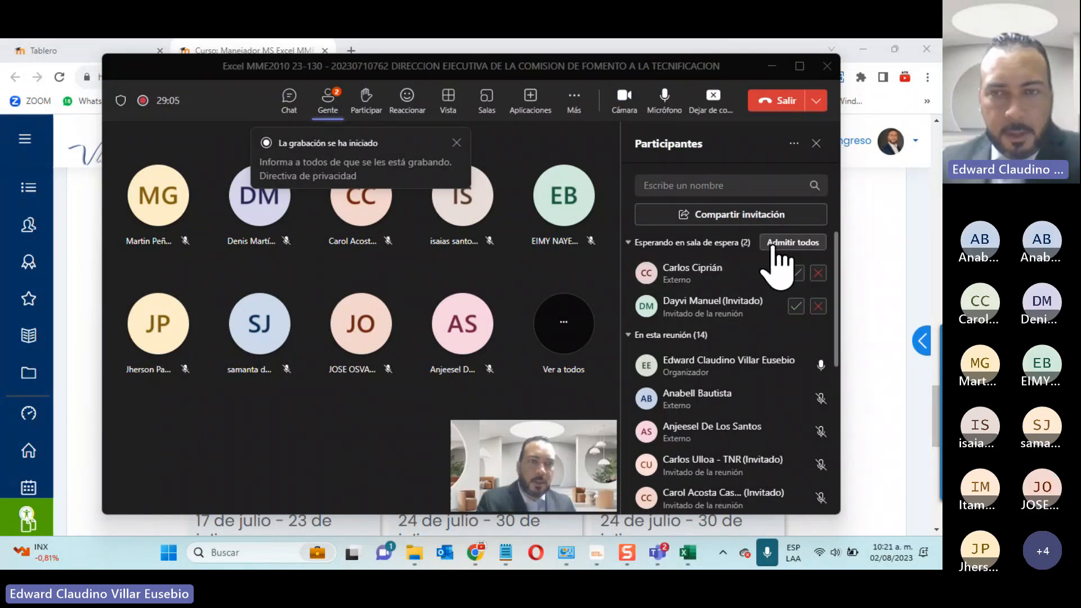
{"action": "left_click", "coordinate": [775, 243]}
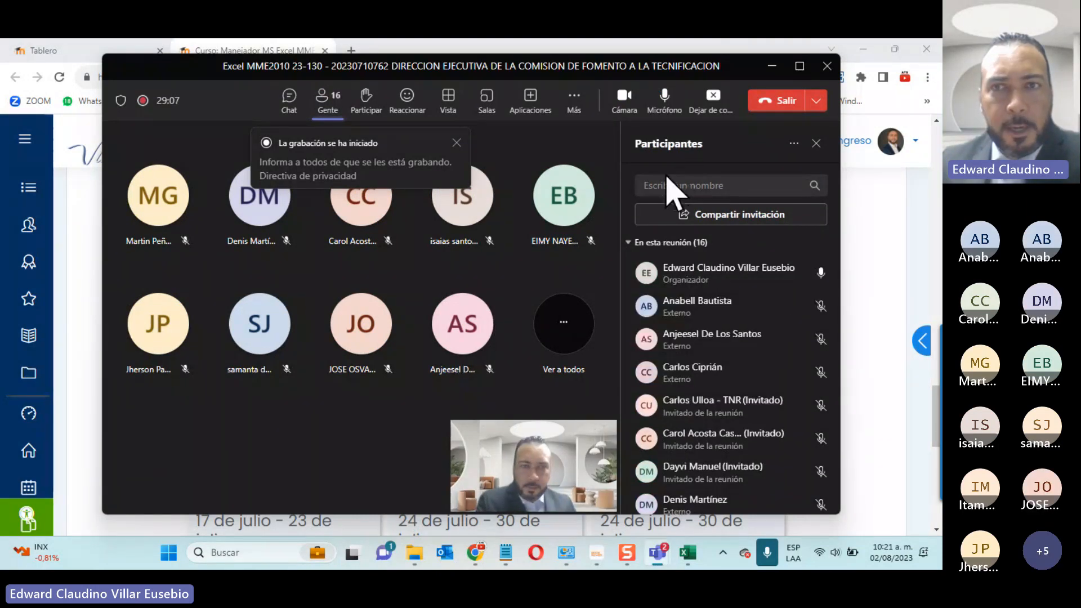
{"action": "left_click", "coordinate": [771, 67]}
Step: Open course section 2 (24 de julio - 30 de julio) and review its Unidad 2 resources and activities
{"action": "scroll", "coordinate": [521, 337], "scroll_direction": "down", "scroll_amount": 3}
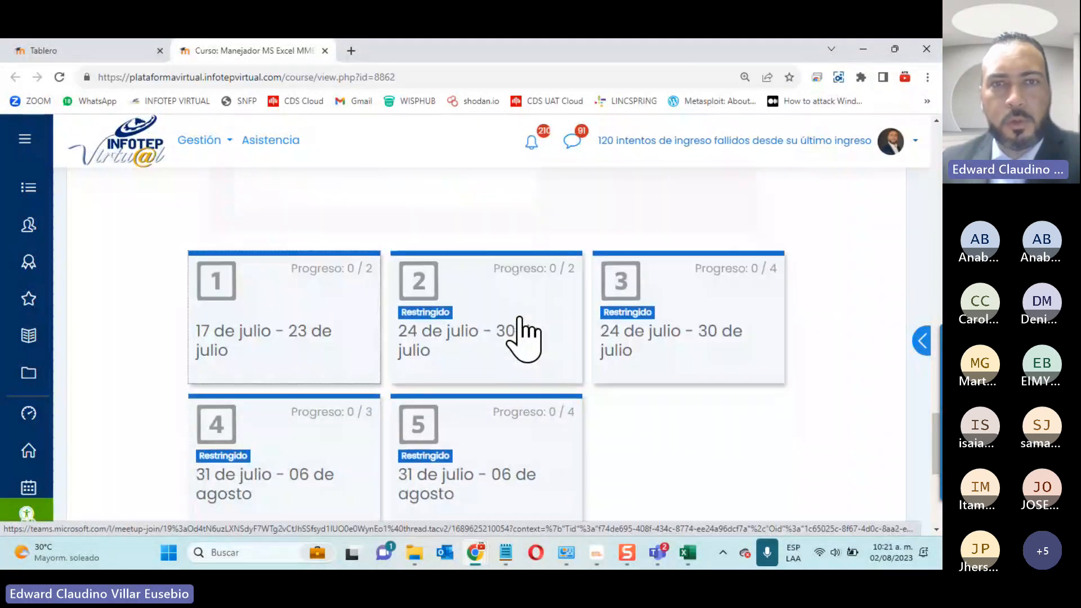
{"action": "scroll", "coordinate": [521, 338], "scroll_direction": "down", "scroll_amount": 3}
{"action": "scroll", "coordinate": [527, 326], "scroll_direction": "up", "scroll_amount": 2}
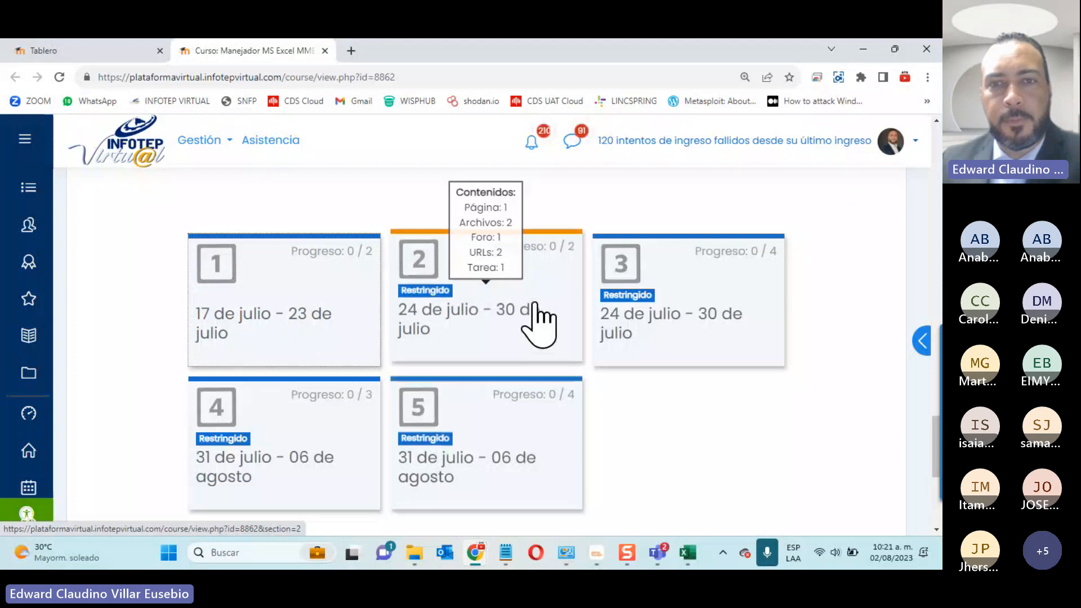
{"action": "left_click", "coordinate": [534, 304]}
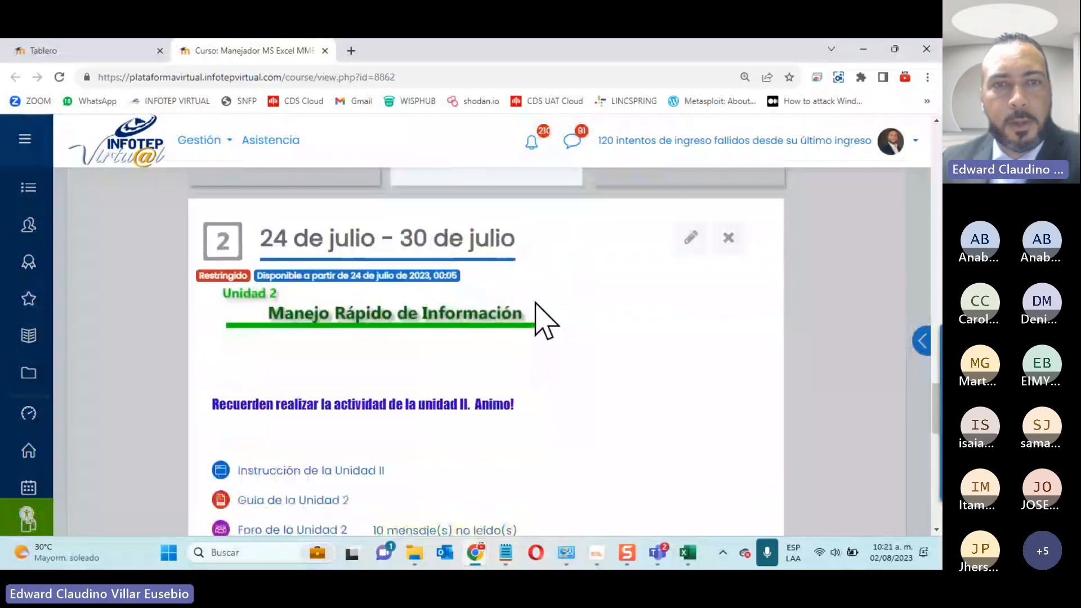
{"action": "scroll", "coordinate": [535, 302], "scroll_direction": "down", "scroll_amount": 2}
{"action": "scroll", "coordinate": [534, 302], "scroll_direction": "up", "scroll_amount": 1}
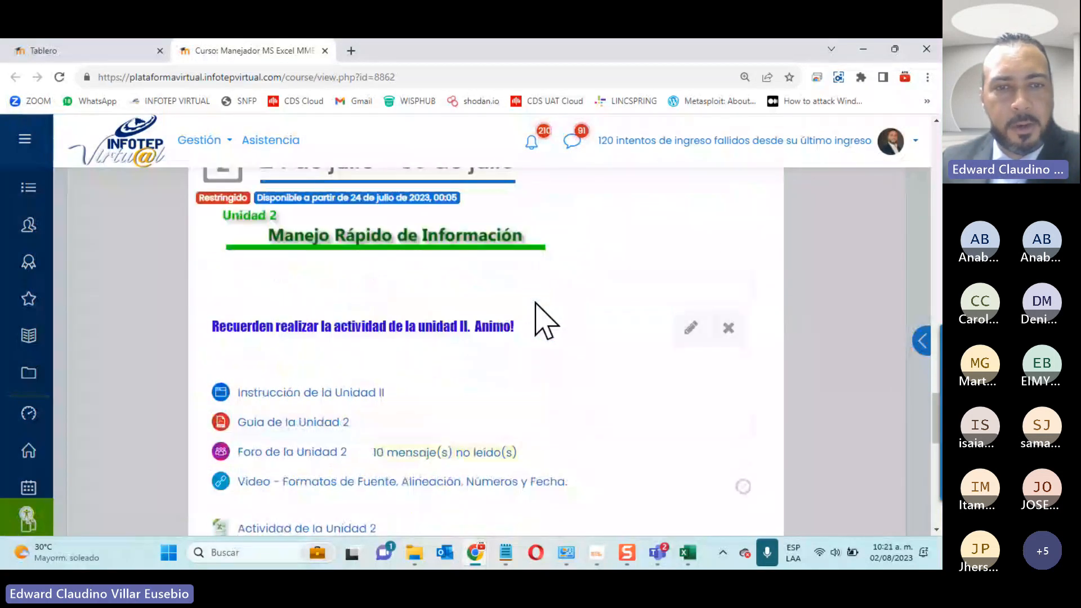
{"action": "scroll", "coordinate": [536, 304], "scroll_direction": "down", "scroll_amount": 1}
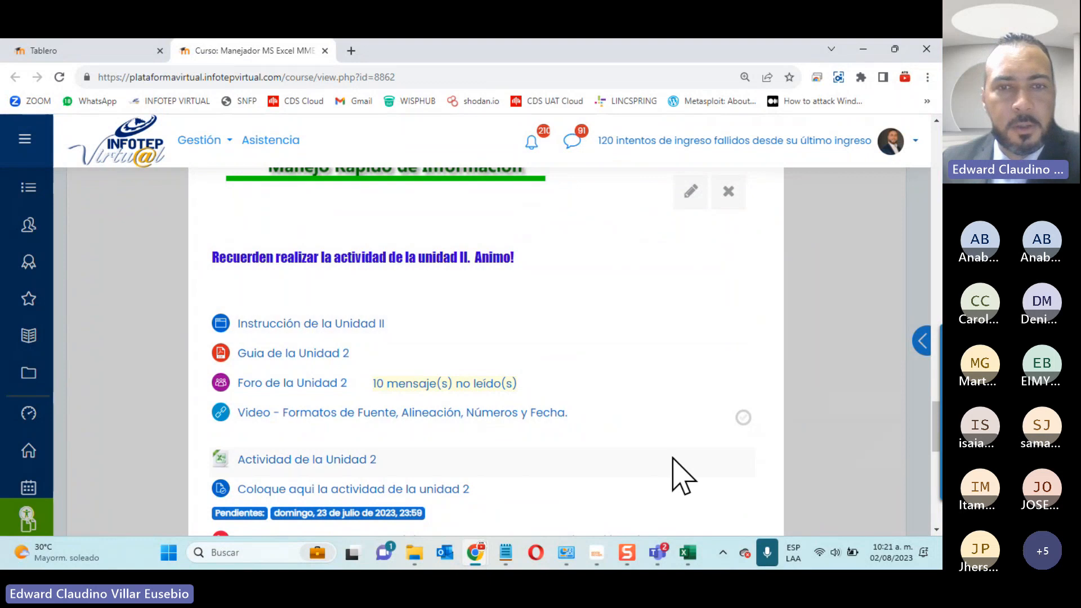
Step: Open course section 3 and review the Unidad 3 Funciones y Fórmulas resources and activities
{"action": "scroll", "coordinate": [676, 463], "scroll_direction": "up", "scroll_amount": 5}
{"action": "left_click", "coordinate": [669, 380]}
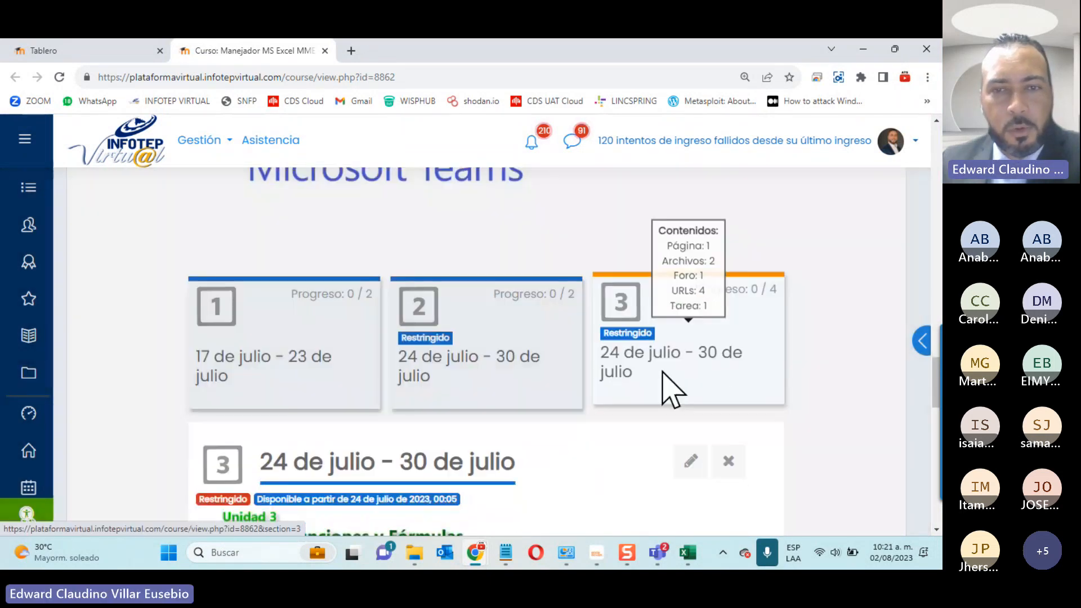
{"action": "scroll", "coordinate": [362, 381], "scroll_direction": "down", "scroll_amount": 5}
{"action": "scroll", "coordinate": [365, 372], "scroll_direction": "up", "scroll_amount": 1}
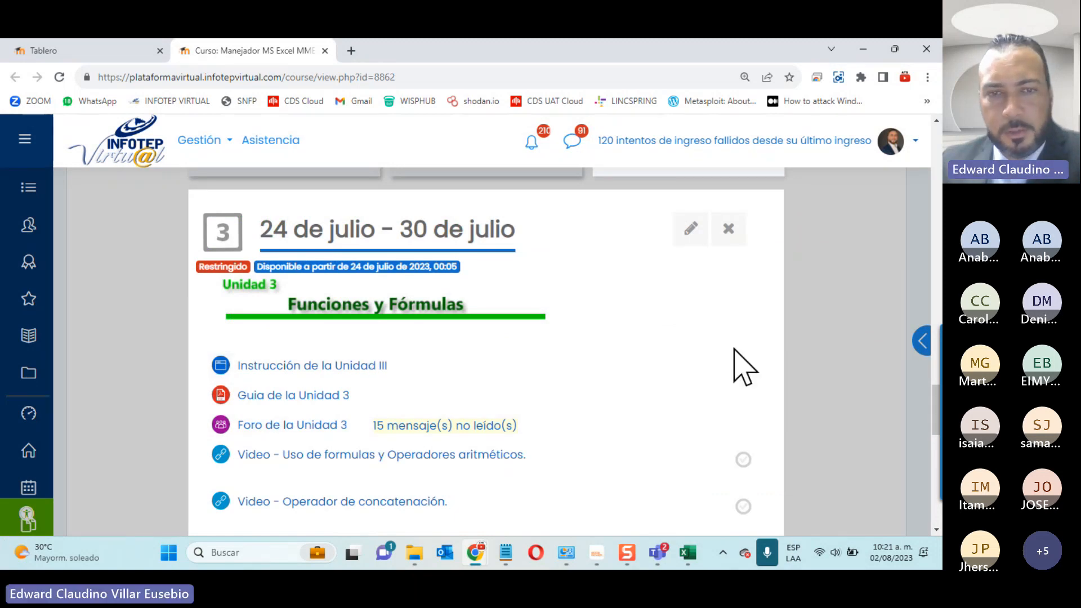
{"action": "scroll", "coordinate": [613, 394], "scroll_direction": "down", "scroll_amount": 3}
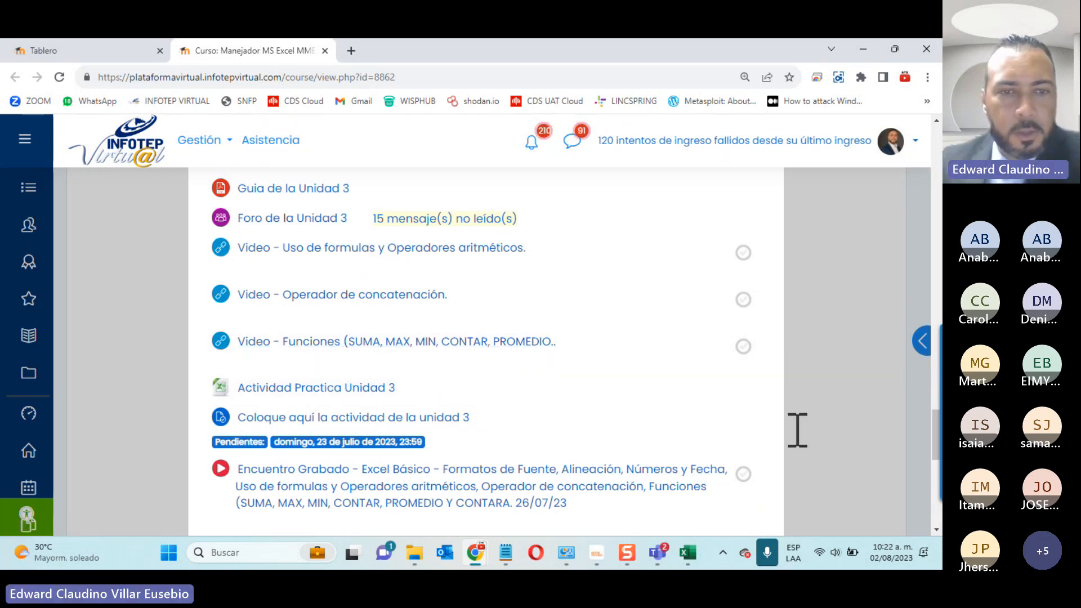
{"action": "left_click", "coordinate": [856, 451]}
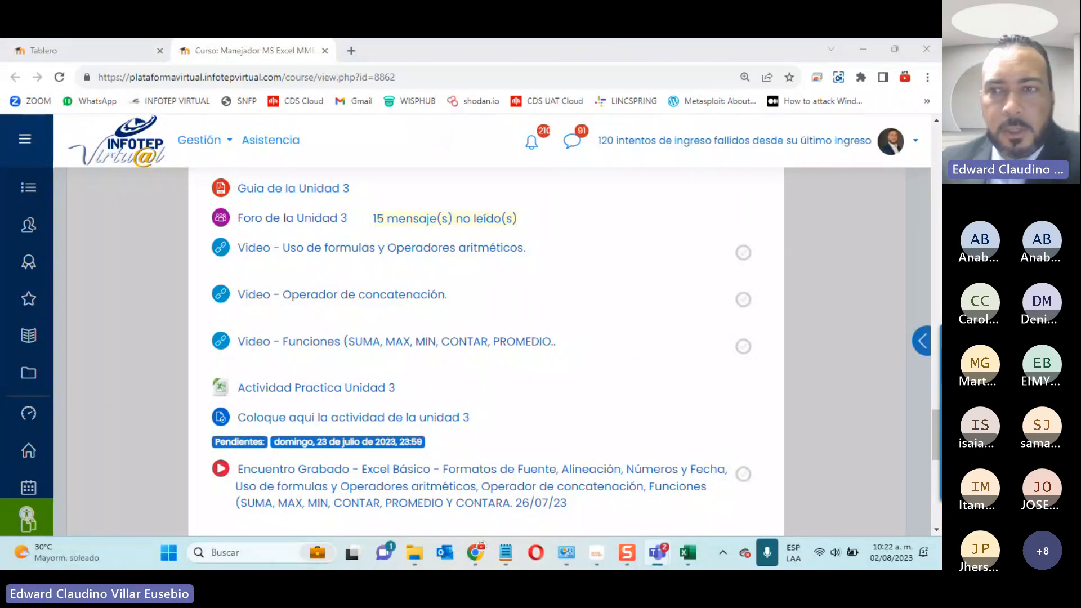
Step: Admit the participant waiting in the Teams meeting lobby and return to the course page in Chrome
{"action": "left_click", "coordinate": [912, 357]}
{"action": "left_click", "coordinate": [796, 273]}
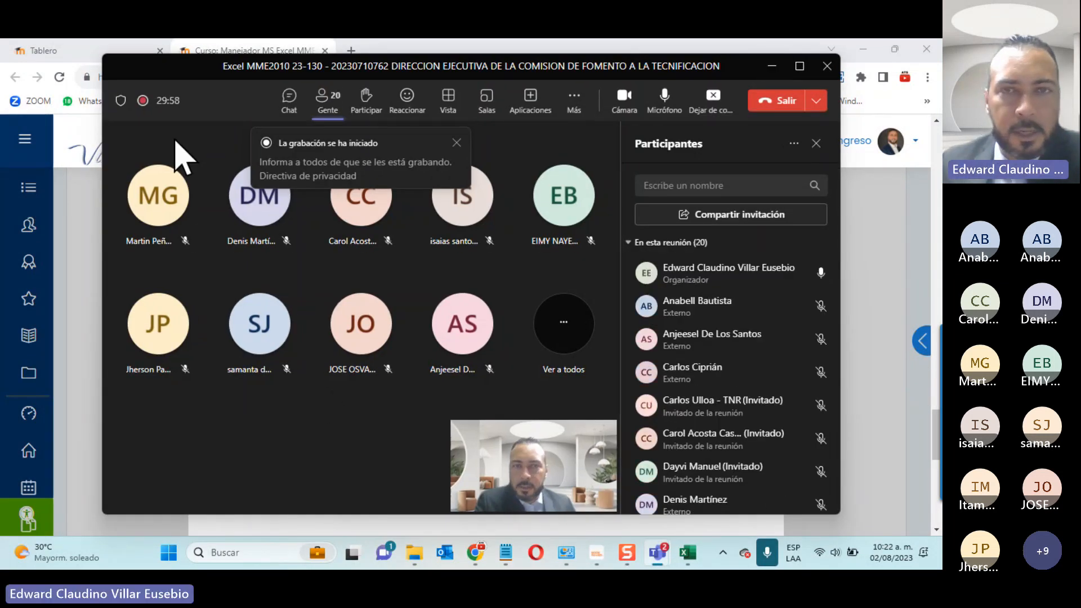
{"action": "left_click", "coordinate": [769, 68]}
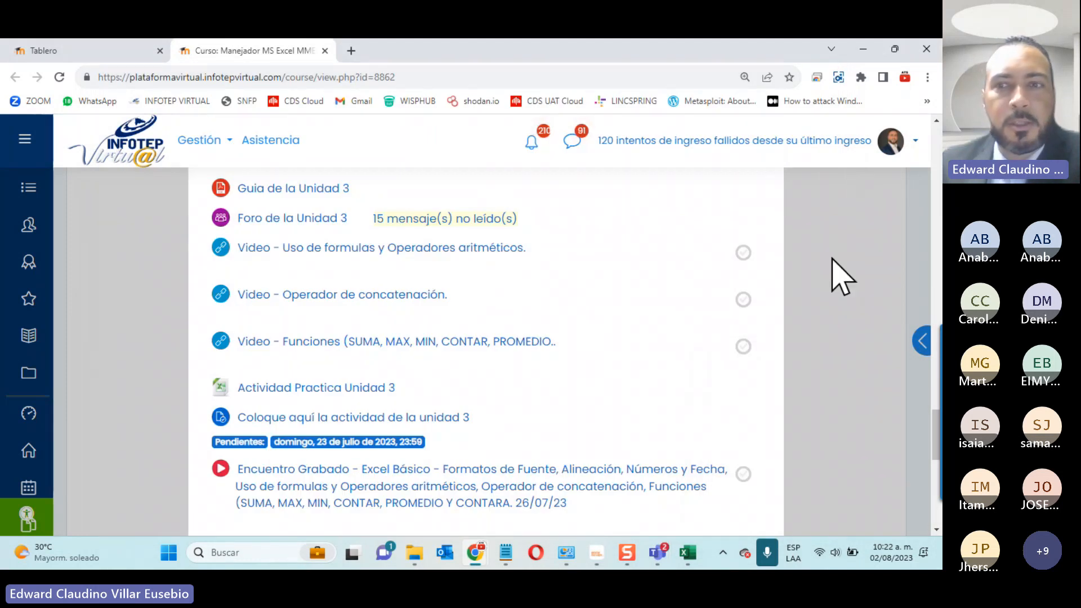
Step: Check the availability restriction of section 4 and look over the remaining section cards in the course overview
{"action": "left_click", "coordinate": [831, 256]}
{"action": "scroll", "coordinate": [591, 313], "scroll_direction": "up", "scroll_amount": 5}
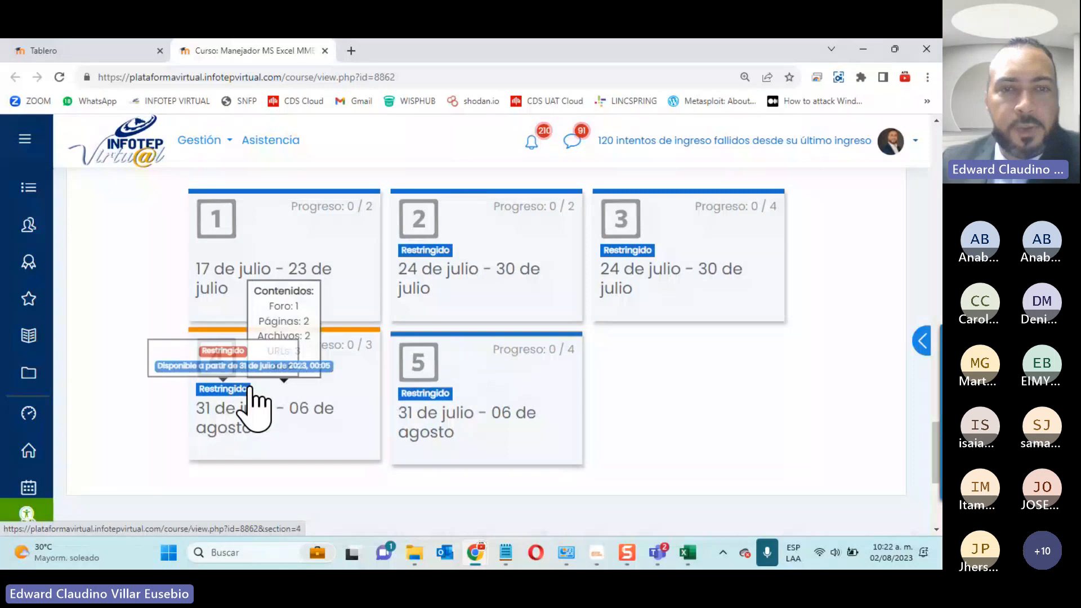
{"action": "mouse_move", "coordinate": [251, 387]}
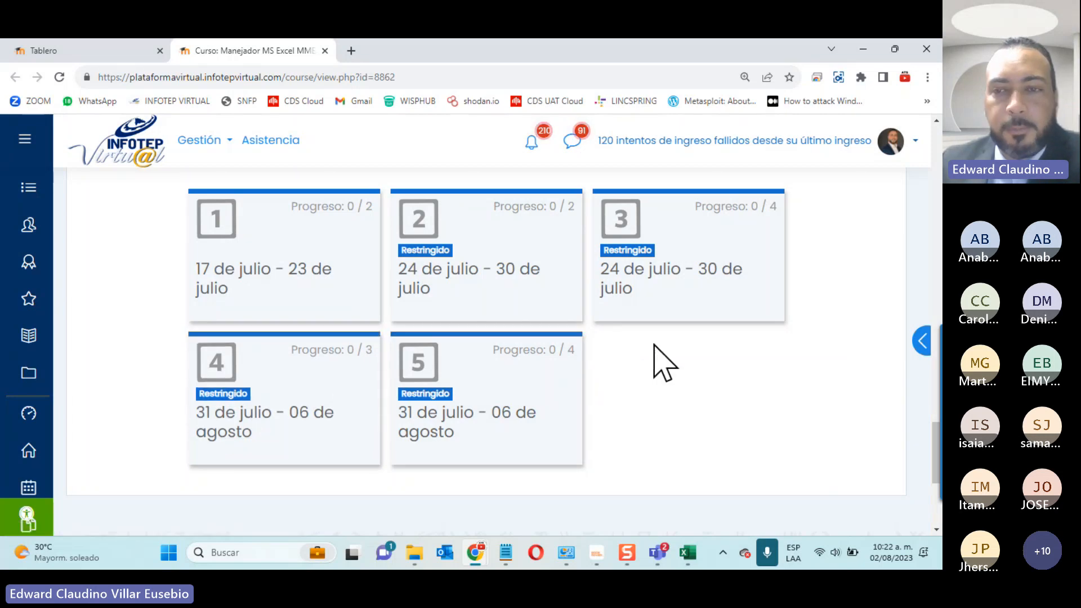
{"action": "scroll", "coordinate": [700, 434], "scroll_direction": "down", "scroll_amount": 3}
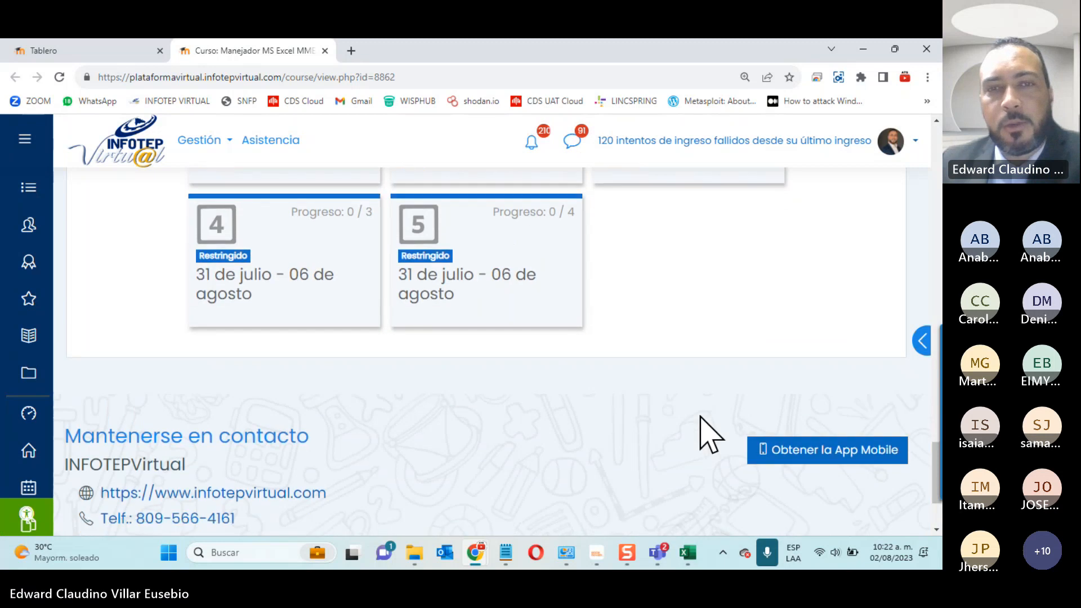
{"action": "scroll", "coordinate": [699, 434], "scroll_direction": "up", "scroll_amount": 3}
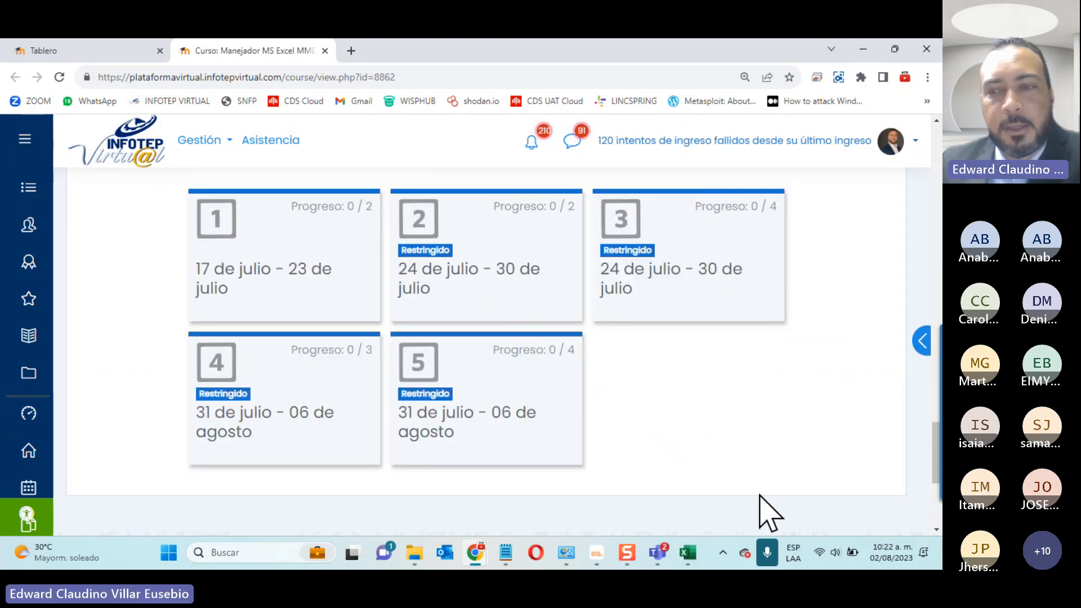
Step: Check the current month in the system calendar and close it
{"action": "left_click", "coordinate": [882, 557]}
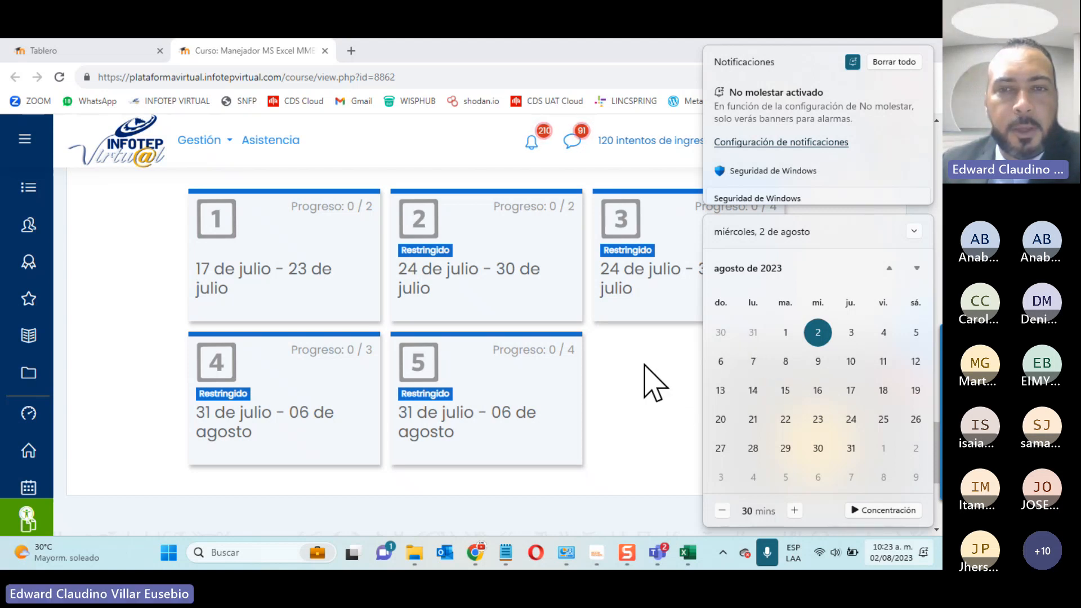
{"action": "left_click", "coordinate": [656, 400]}
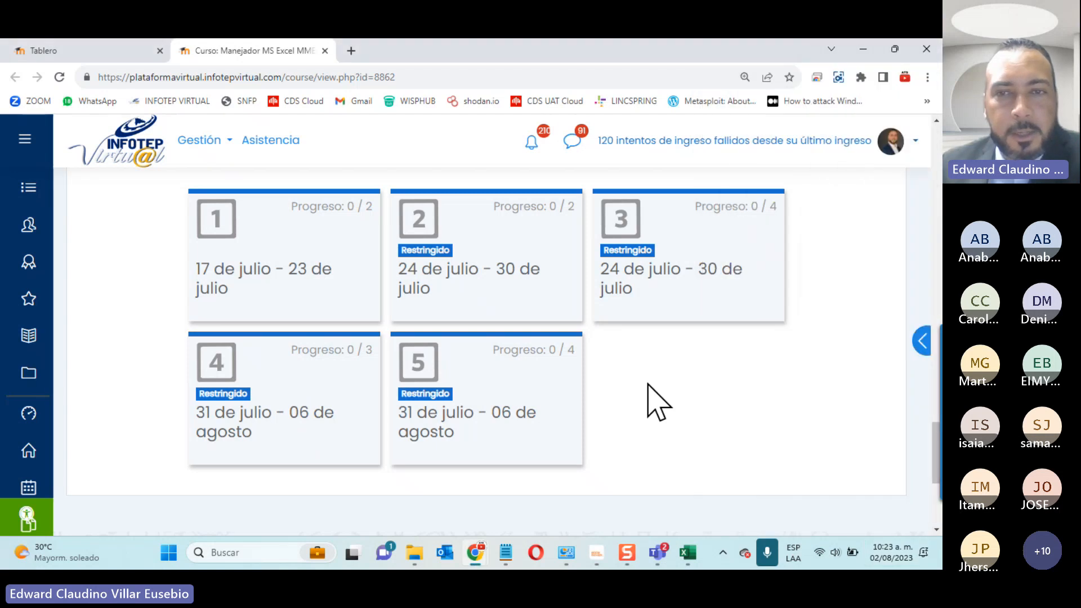
{"action": "mouse_move", "coordinate": [694, 285]}
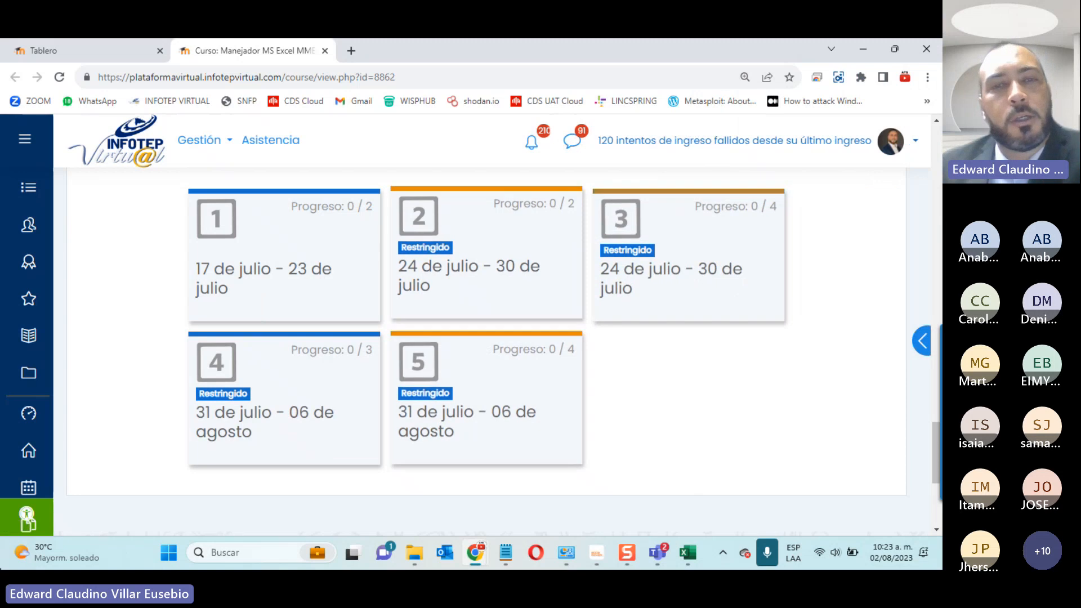
Step: Open course section 4 (31 de julio - 06 de agosto) and view its Guia de la Unidad 4 in a new tab
{"action": "left_click", "coordinate": [295, 397]}
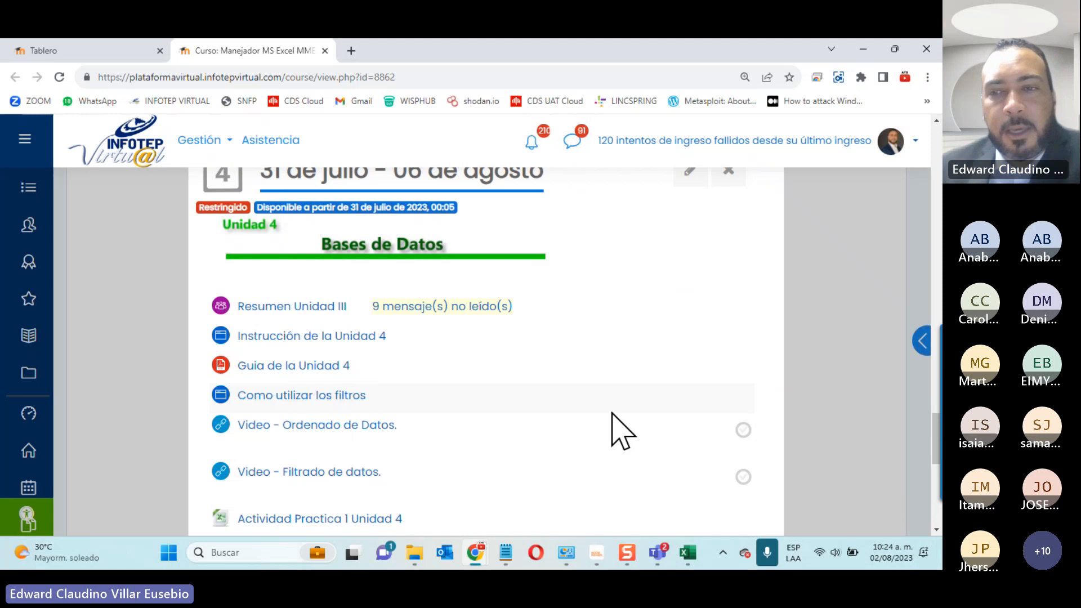
{"action": "left_click", "coordinate": [824, 452]}
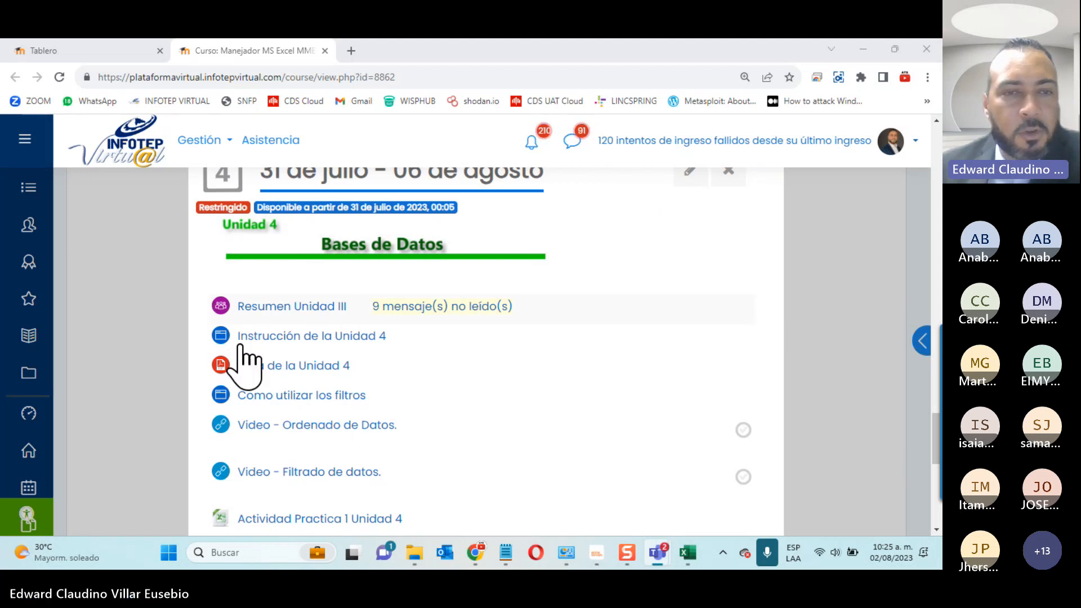
{"action": "left_click", "coordinate": [291, 364]}
{"action": "right_click", "coordinate": [292, 364]}
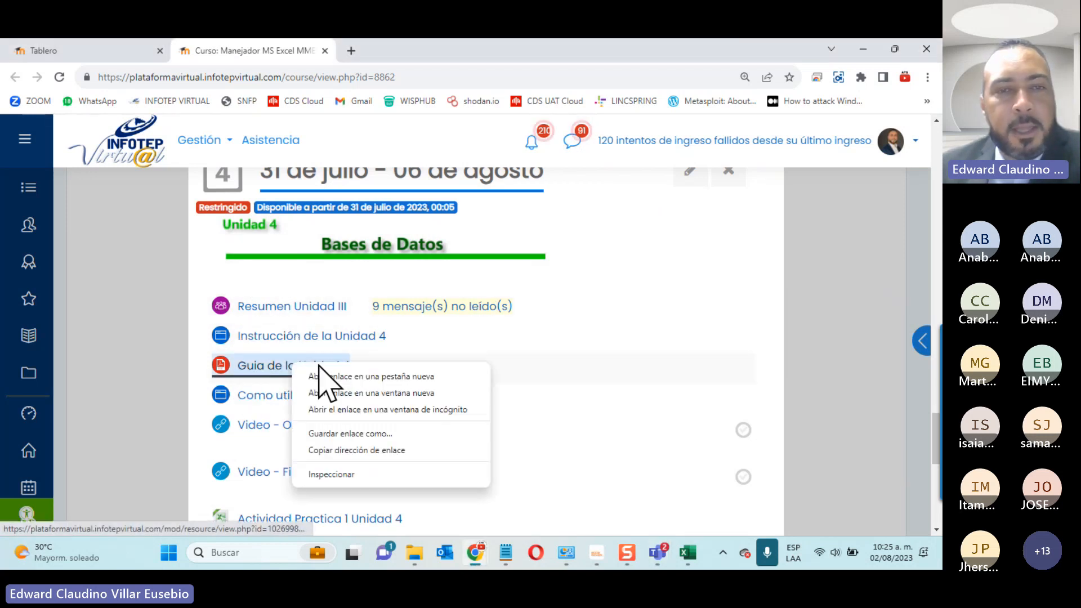
{"action": "left_click", "coordinate": [326, 374]}
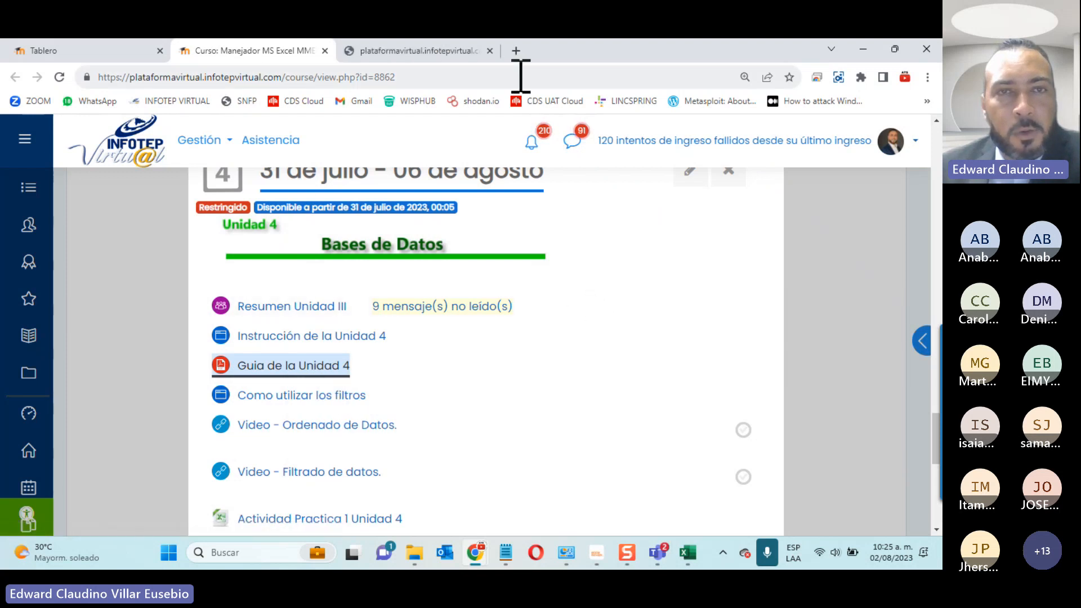
{"action": "left_click", "coordinate": [426, 53]}
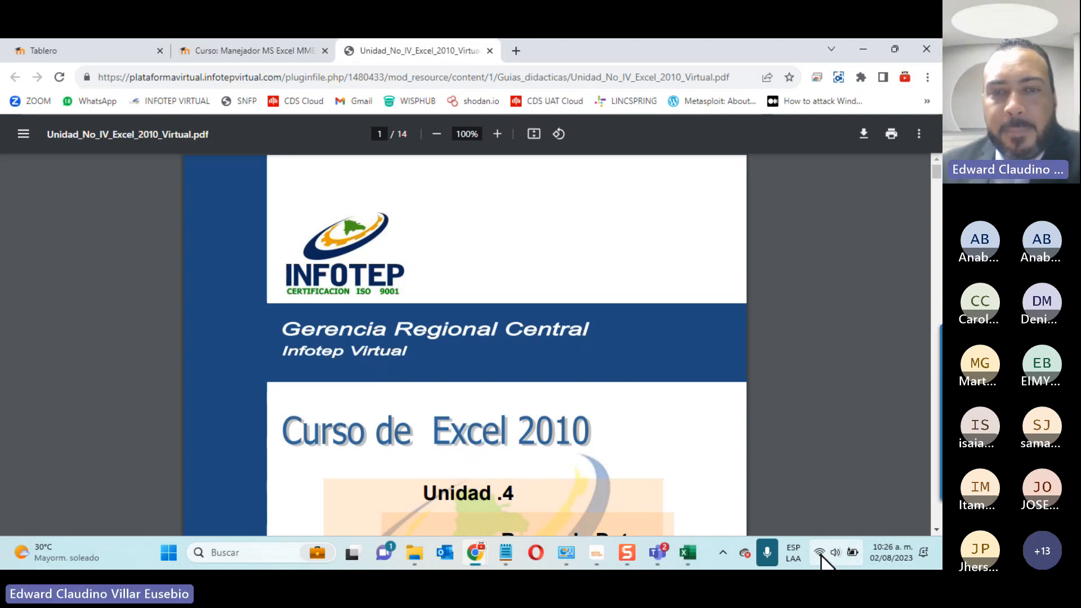
Step: Review the Unidad 4 guide PDF from the contents page through the data table example, and close it
{"action": "scroll", "coordinate": [603, 448], "scroll_direction": "down", "scroll_amount": 12}
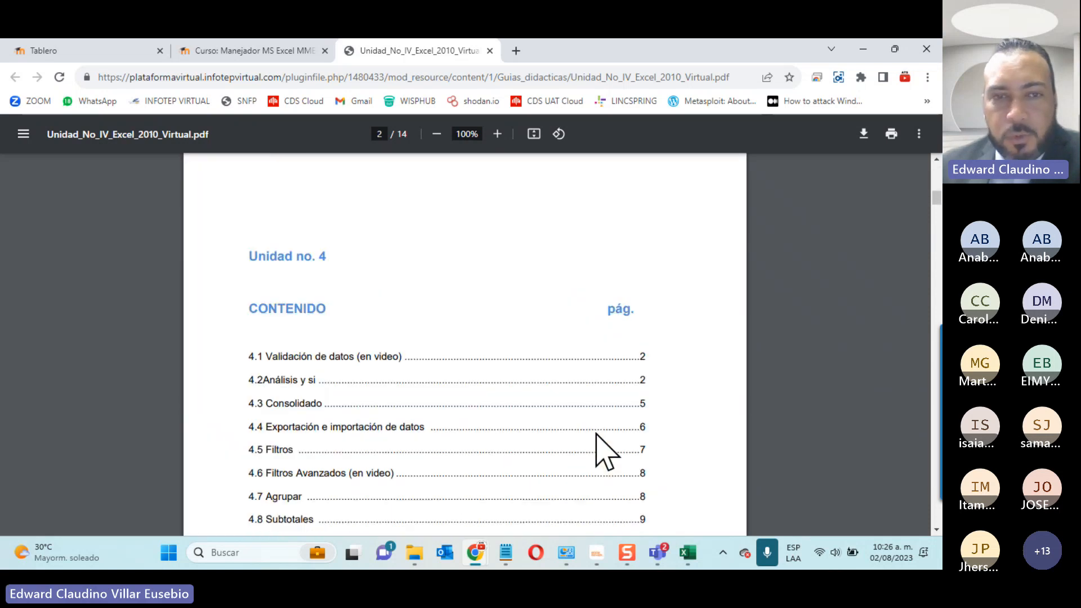
{"action": "scroll", "coordinate": [605, 450], "scroll_direction": "down", "scroll_amount": 3}
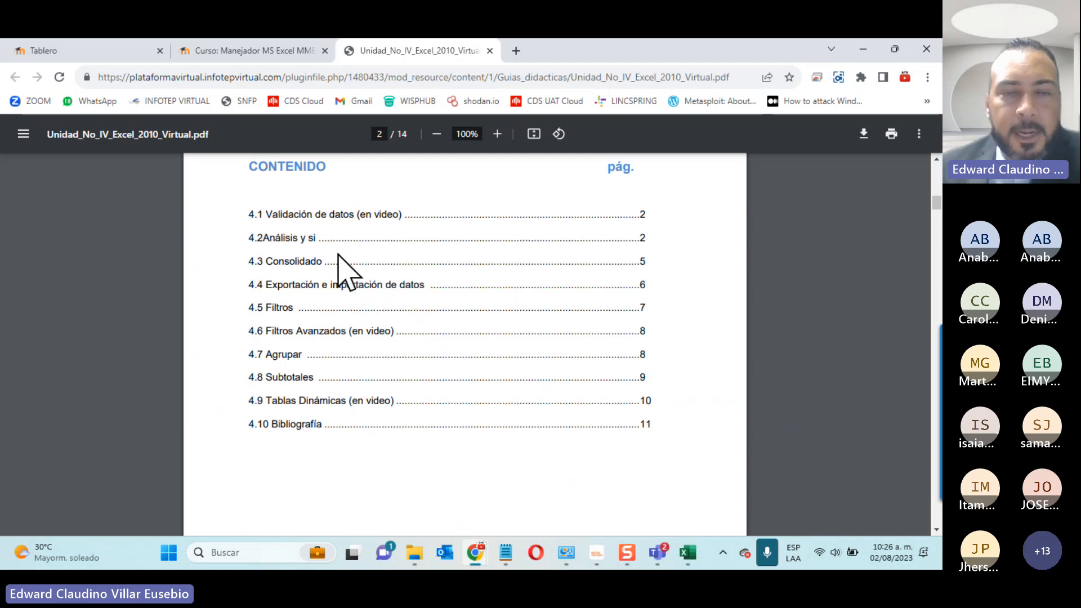
{"action": "scroll", "coordinate": [397, 355], "scroll_direction": "down", "scroll_amount": 10}
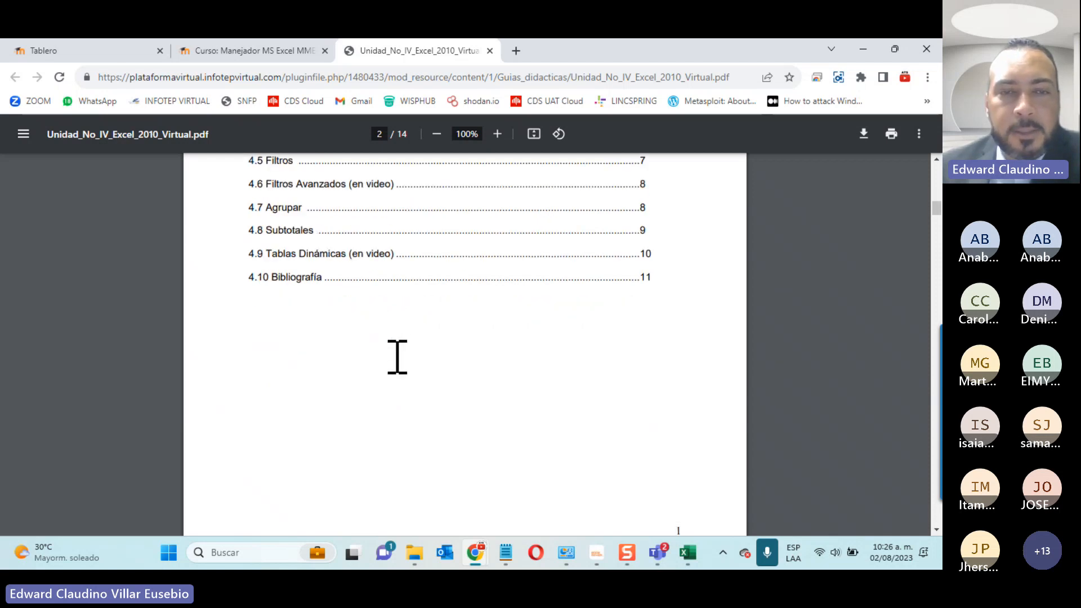
{"action": "scroll", "coordinate": [396, 356], "scroll_direction": "down", "scroll_amount": 2}
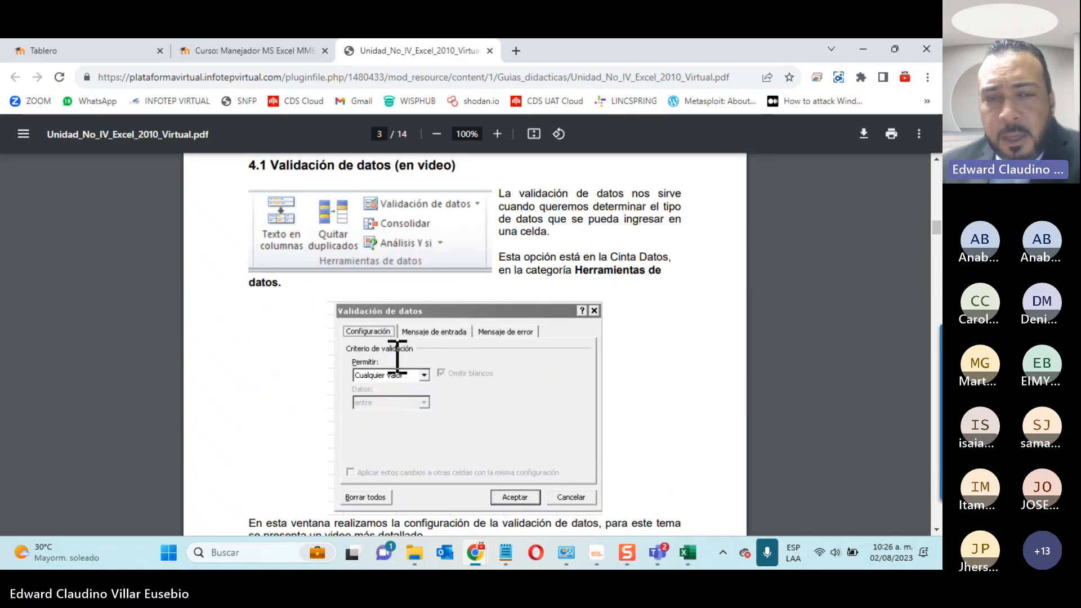
{"action": "scroll", "coordinate": [397, 356], "scroll_direction": "down", "scroll_amount": 1}
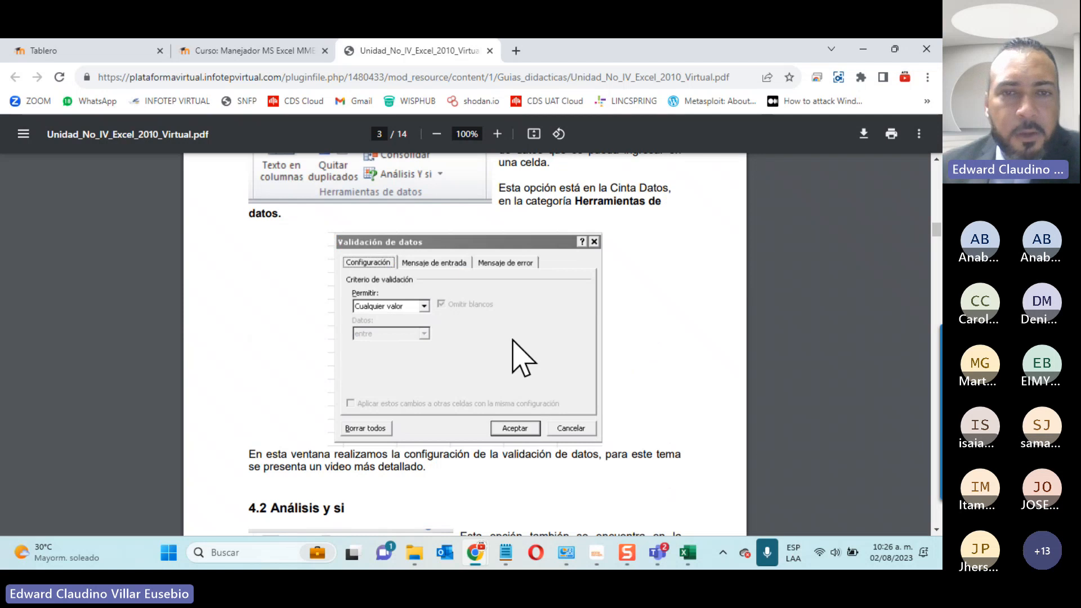
{"action": "scroll", "coordinate": [522, 358], "scroll_direction": "down", "scroll_amount": 5}
{"action": "scroll", "coordinate": [522, 358], "scroll_direction": "down", "scroll_amount": 16}
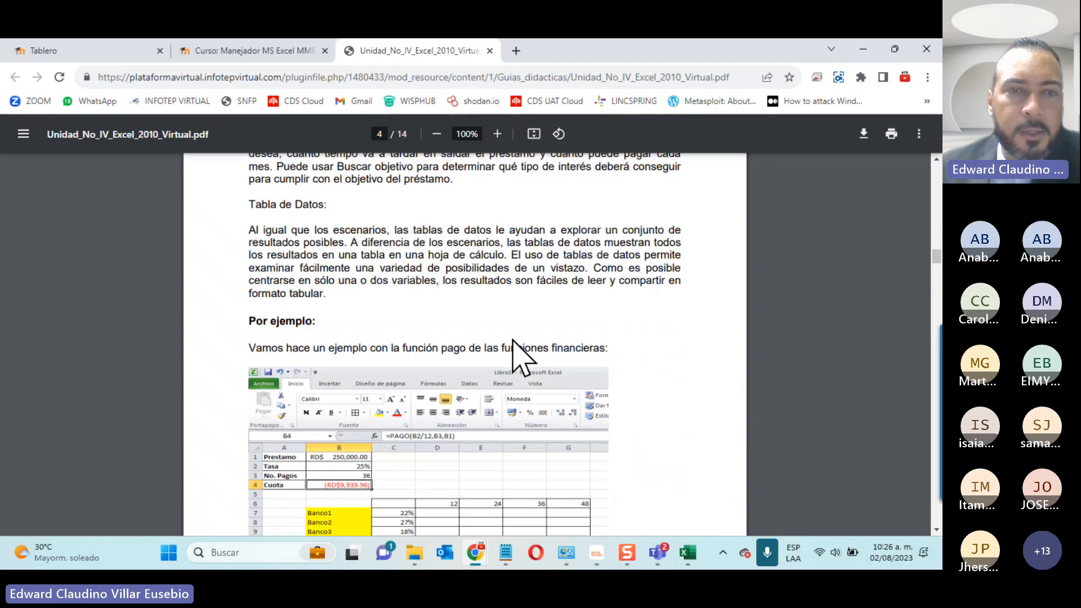
{"action": "scroll", "coordinate": [523, 358], "scroll_direction": "down", "scroll_amount": 10}
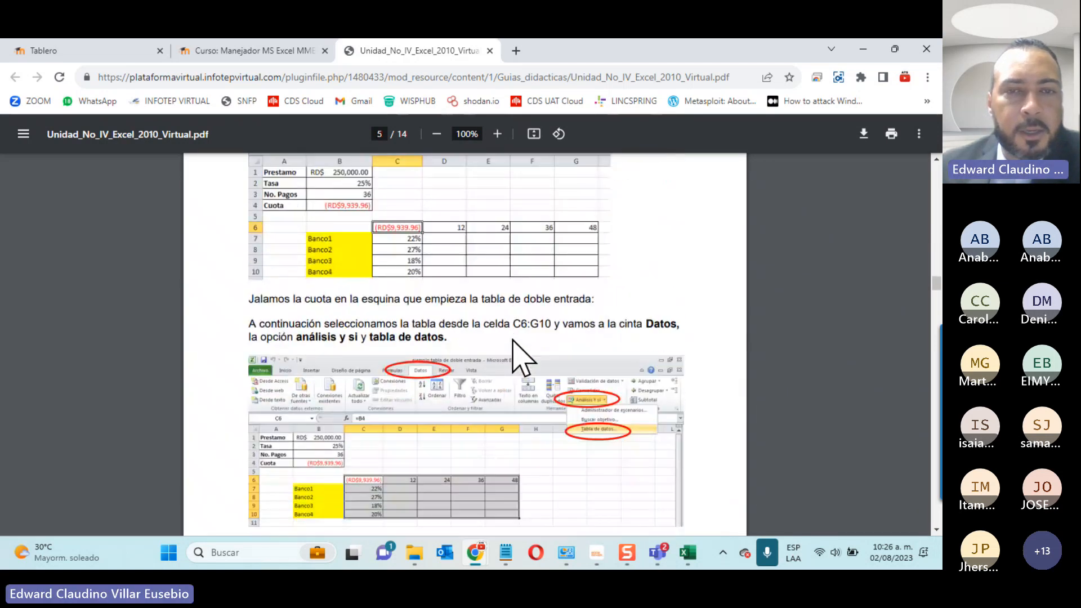
{"action": "scroll", "coordinate": [522, 357], "scroll_direction": "down", "scroll_amount": 8}
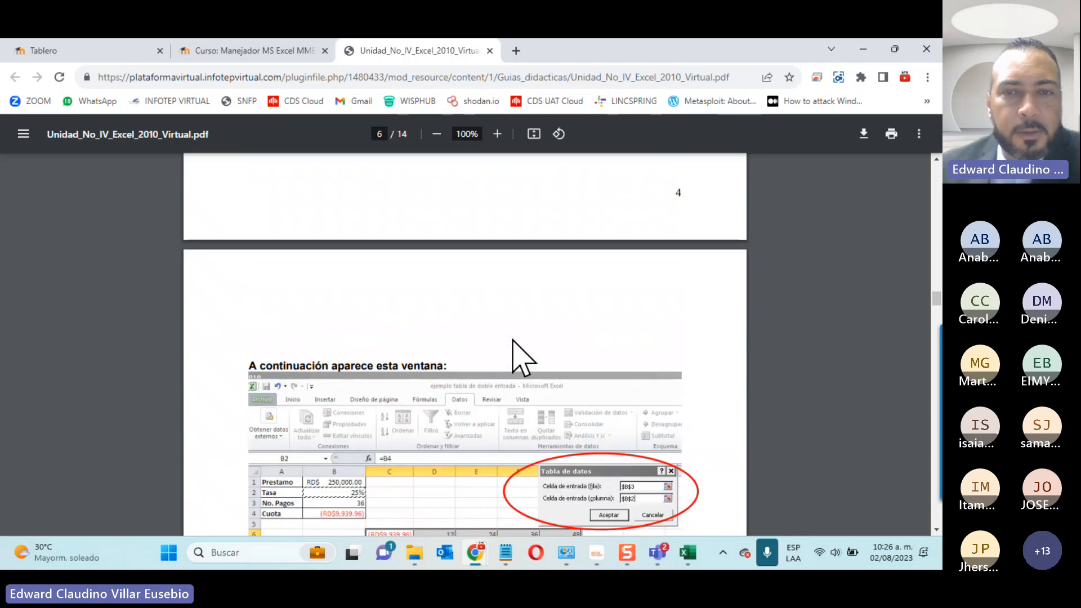
{"action": "left_click", "coordinate": [490, 50]}
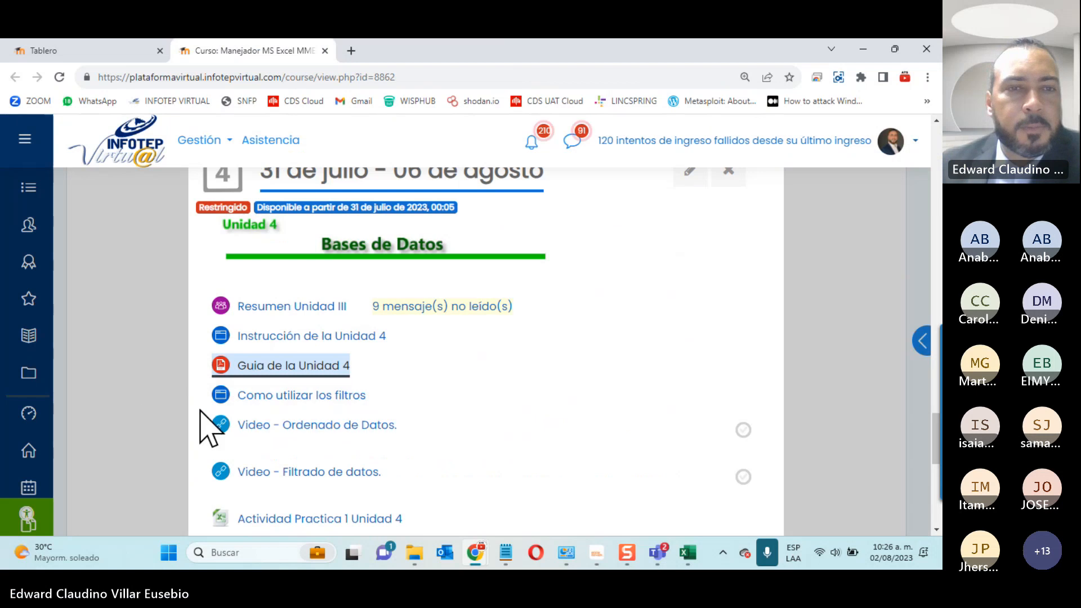
Step: Open Como utilizar los filtros in a new tab and read from the payroll example through the Filter command to the header triangles
{"action": "right_click", "coordinate": [279, 396]}
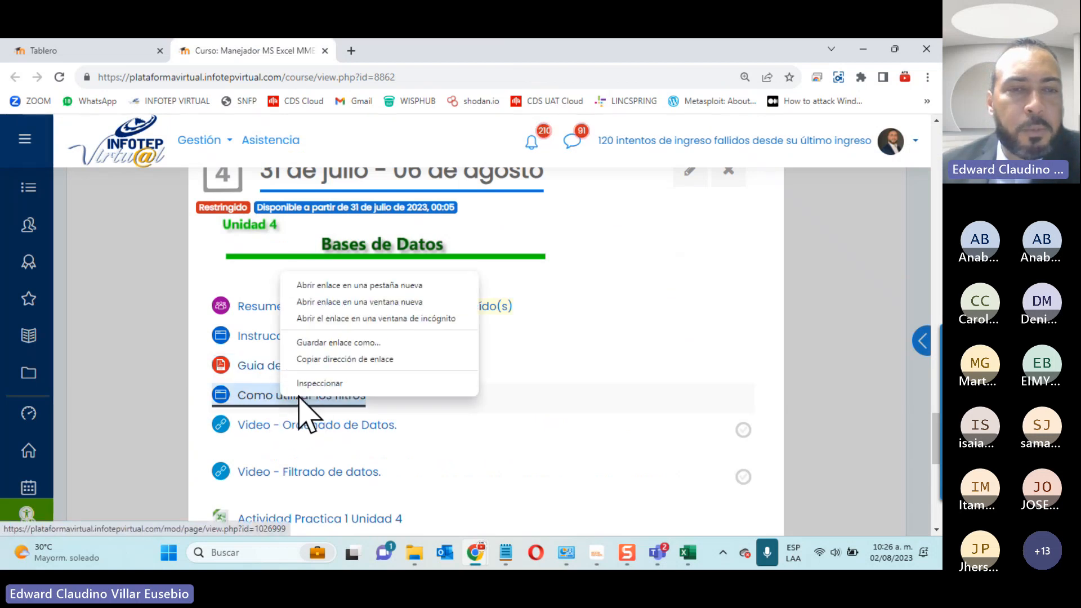
{"action": "left_click", "coordinate": [417, 286]}
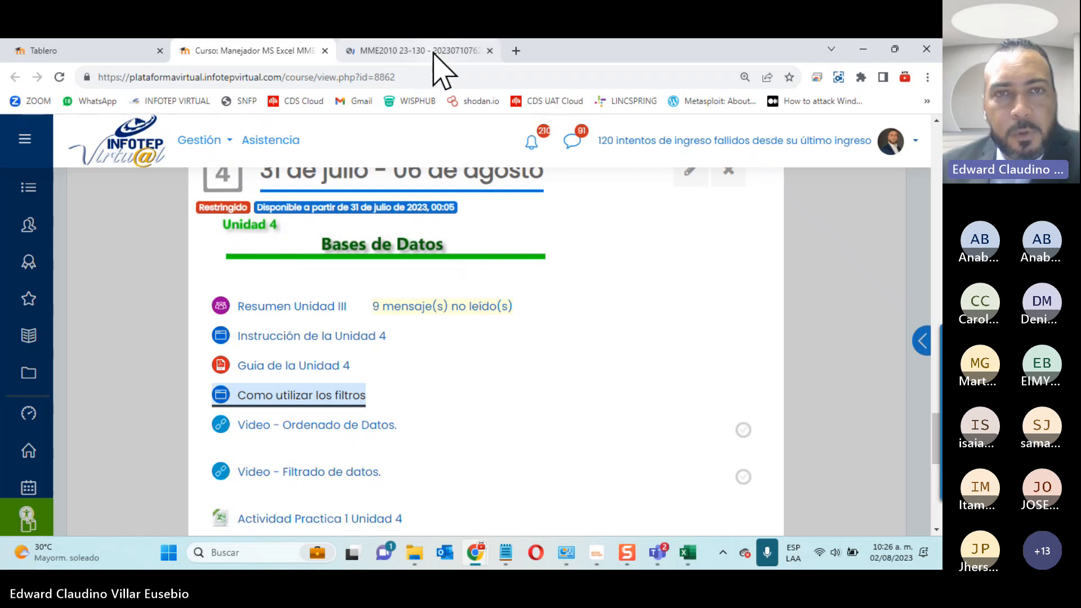
{"action": "left_click", "coordinate": [436, 56]}
{"action": "scroll", "coordinate": [602, 264], "scroll_direction": "down", "scroll_amount": 5}
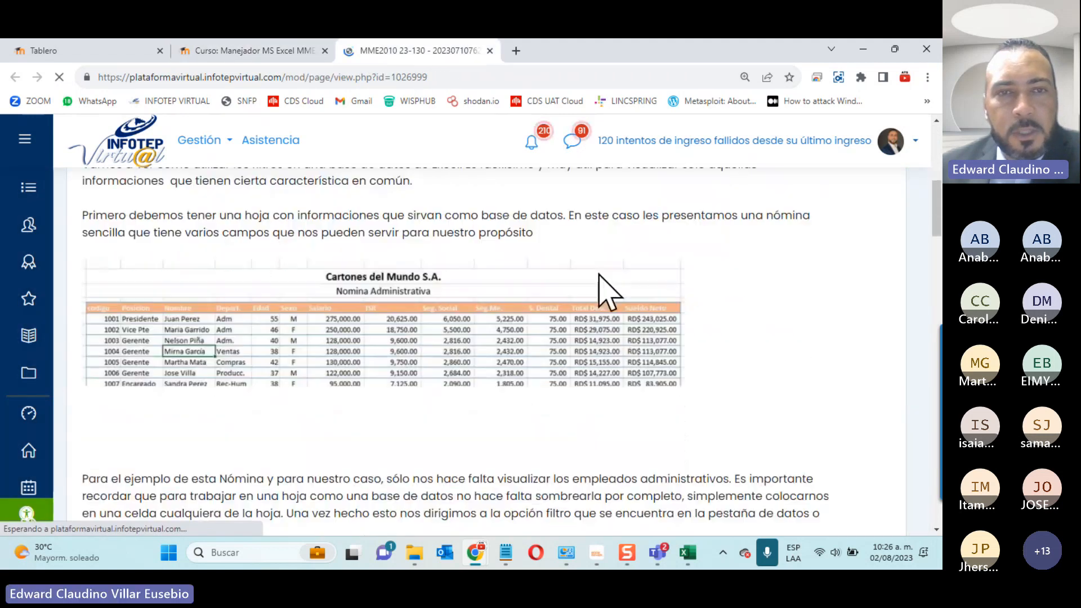
{"action": "scroll", "coordinate": [526, 304], "scroll_direction": "down", "scroll_amount": 1}
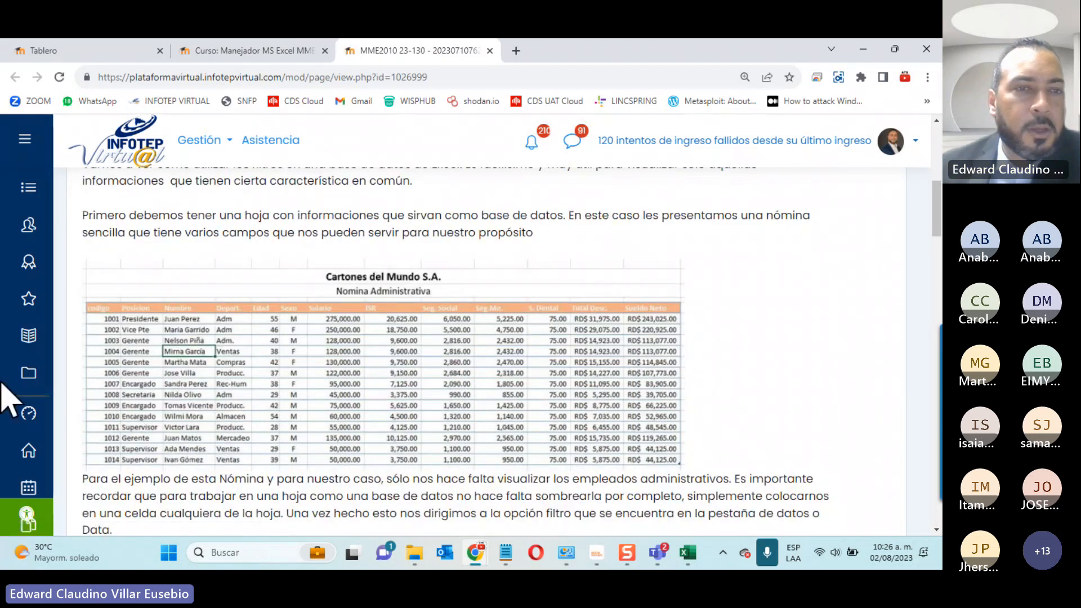
{"action": "scroll", "coordinate": [186, 389], "scroll_direction": "down", "scroll_amount": 4}
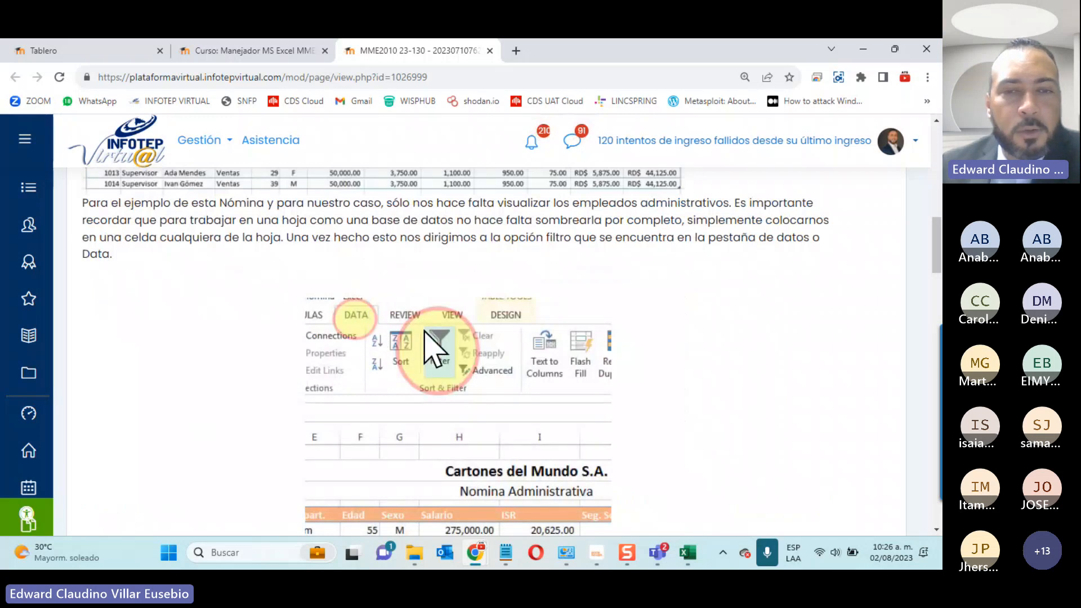
{"action": "scroll", "coordinate": [460, 370], "scroll_direction": "down", "scroll_amount": 2}
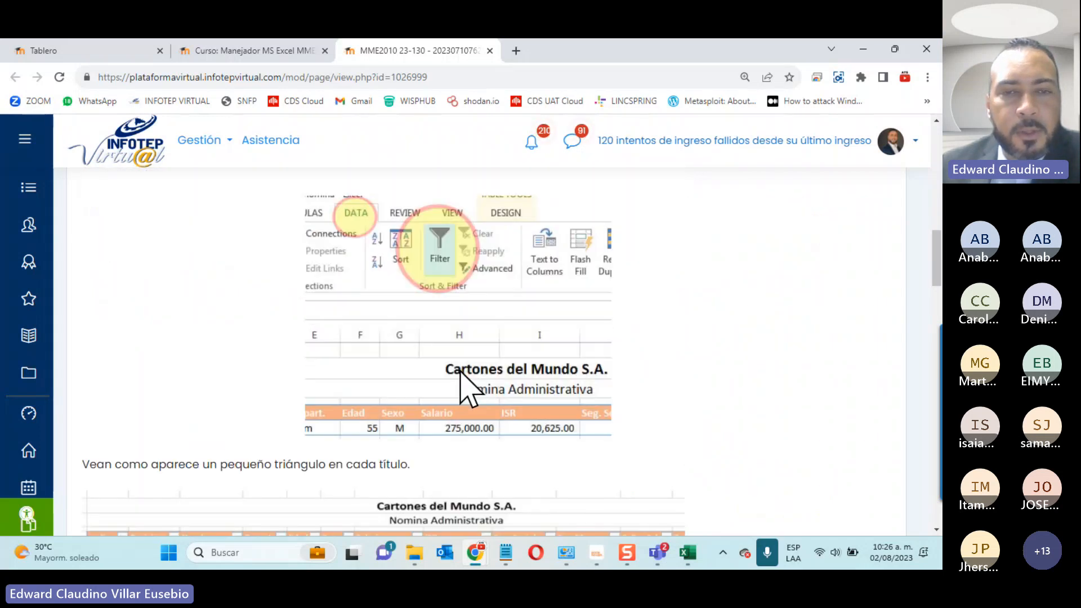
{"action": "scroll", "coordinate": [460, 371], "scroll_direction": "down", "scroll_amount": 3}
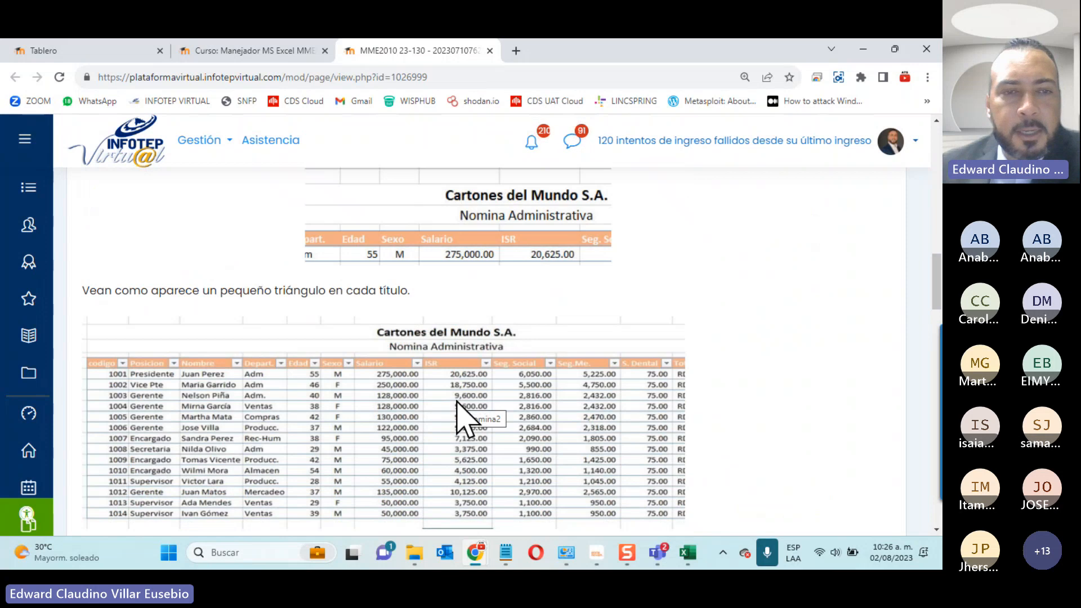
Step: Review the page's instructions for clearing Select All and choosing only Adm, and return to the payroll table with header triangles
{"action": "scroll", "coordinate": [457, 402], "scroll_direction": "down", "scroll_amount": 5}
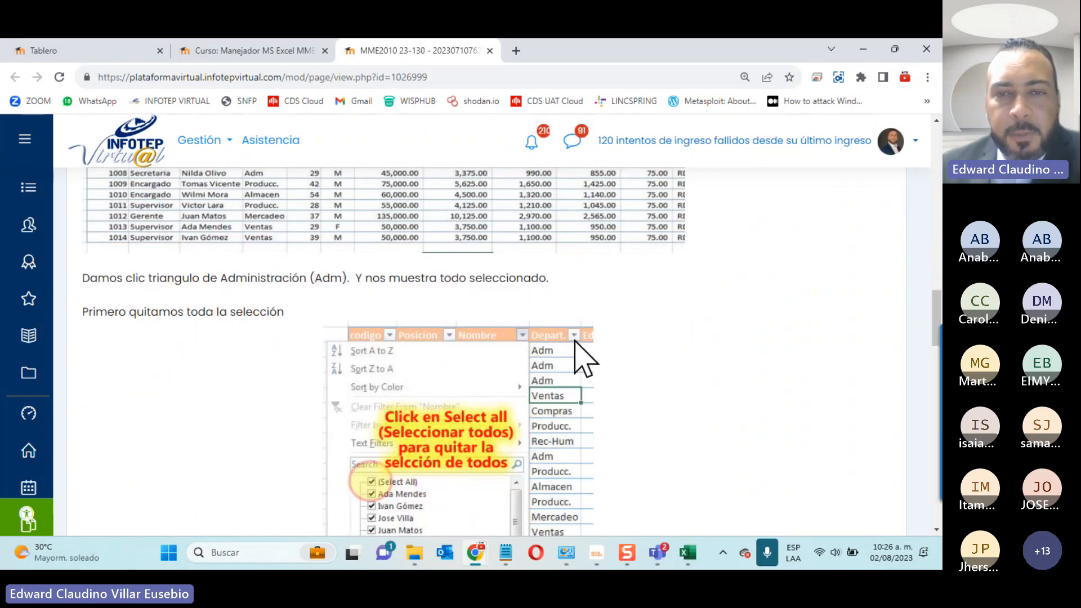
{"action": "scroll", "coordinate": [575, 340], "scroll_direction": "down", "scroll_amount": 4}
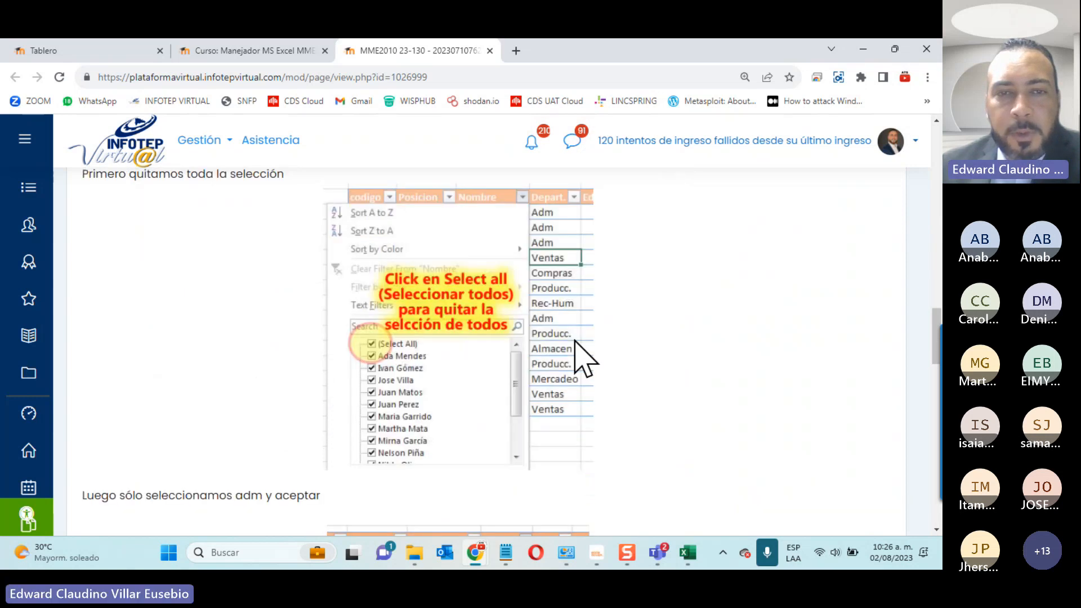
{"action": "scroll", "coordinate": [581, 360], "scroll_direction": "down", "scroll_amount": 3}
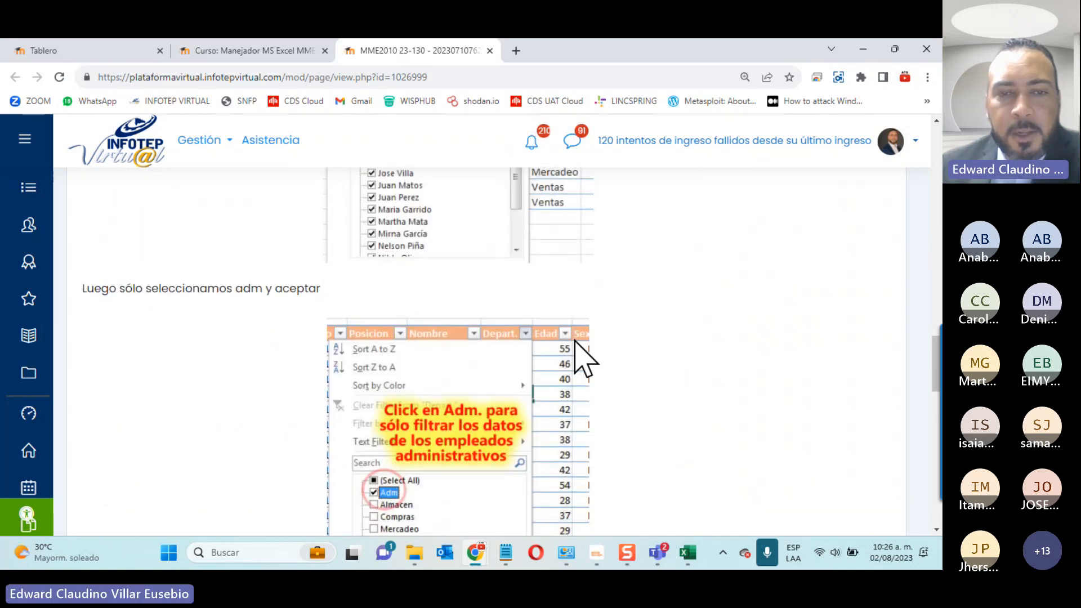
{"action": "scroll", "coordinate": [575, 340], "scroll_direction": "down", "scroll_amount": 1}
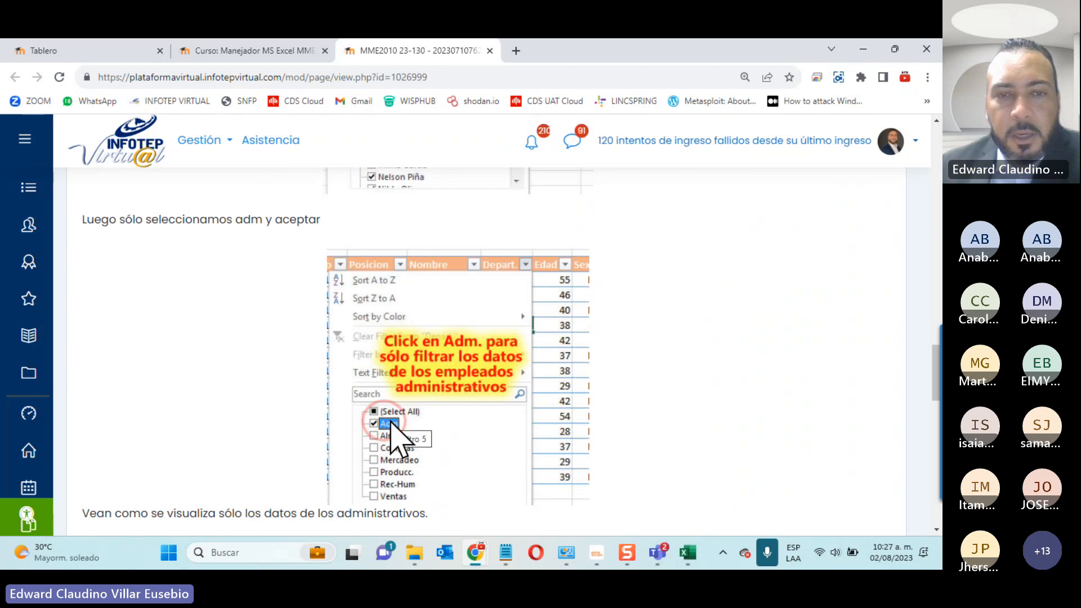
{"action": "scroll", "coordinate": [391, 423], "scroll_direction": "up", "scroll_amount": 5}
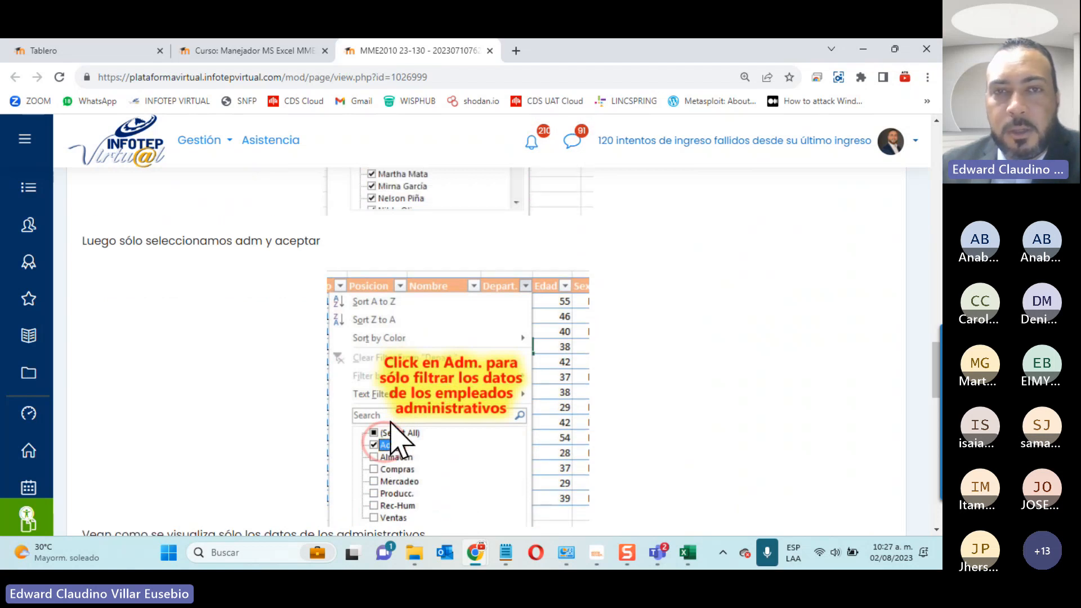
{"action": "scroll", "coordinate": [393, 430], "scroll_direction": "up", "scroll_amount": 3}
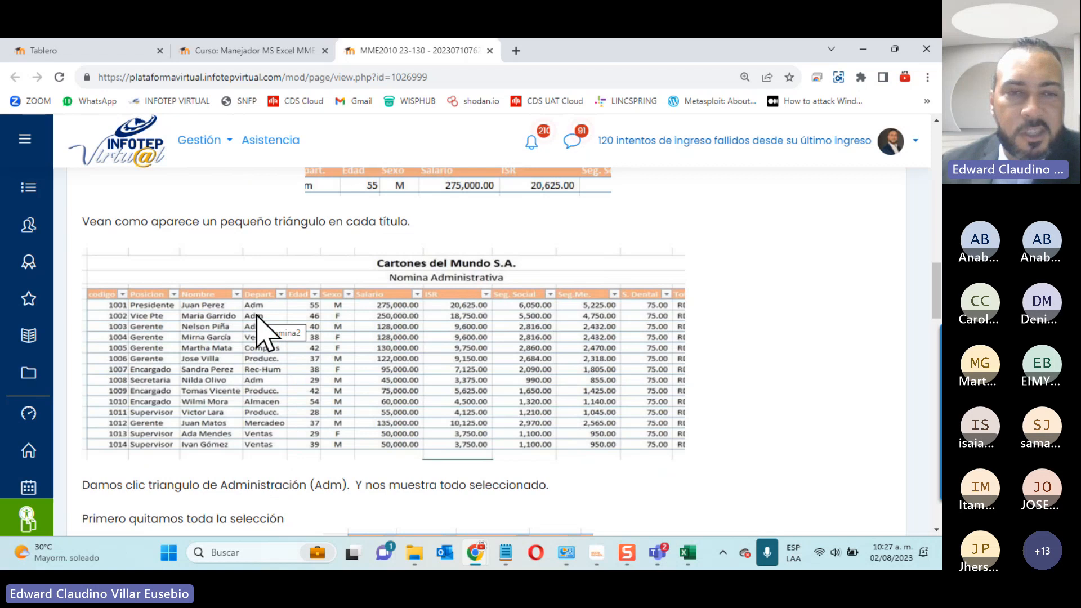
Step: Review the filtered Adm example and the instructions for showing all data again, and close the filters page
{"action": "scroll", "coordinate": [284, 350], "scroll_direction": "down", "scroll_amount": 15}
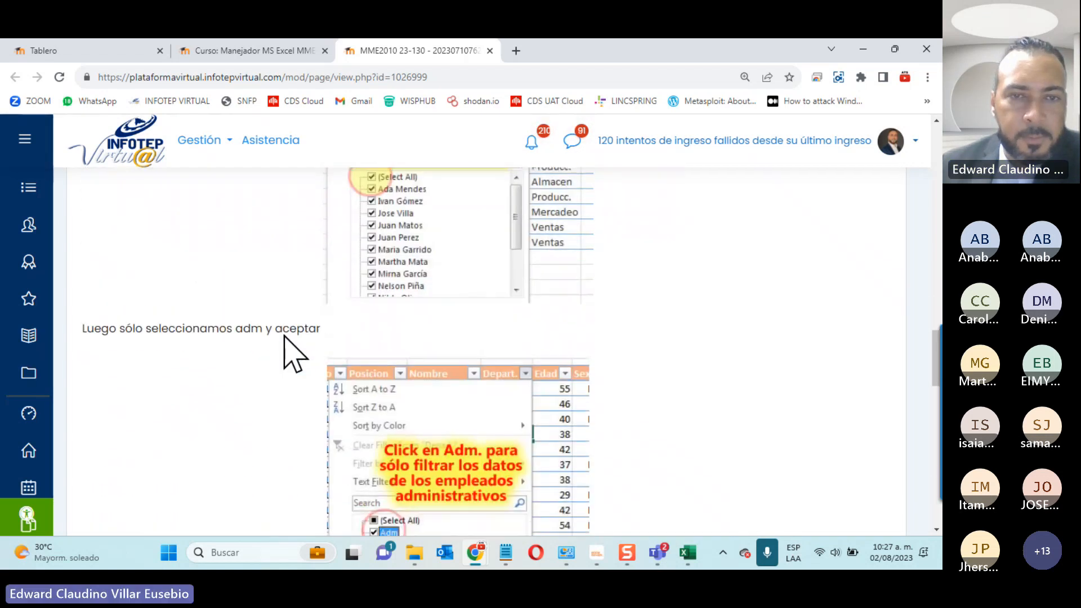
{"action": "scroll", "coordinate": [292, 353], "scroll_direction": "down", "scroll_amount": 3}
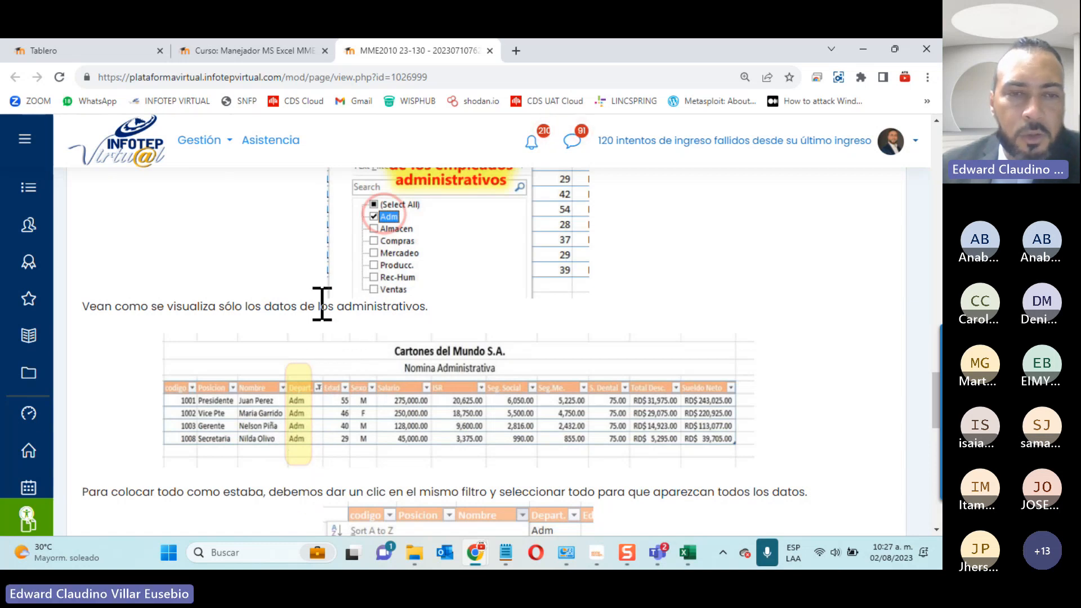
{"action": "scroll", "coordinate": [304, 419], "scroll_direction": "down", "scroll_amount": 4}
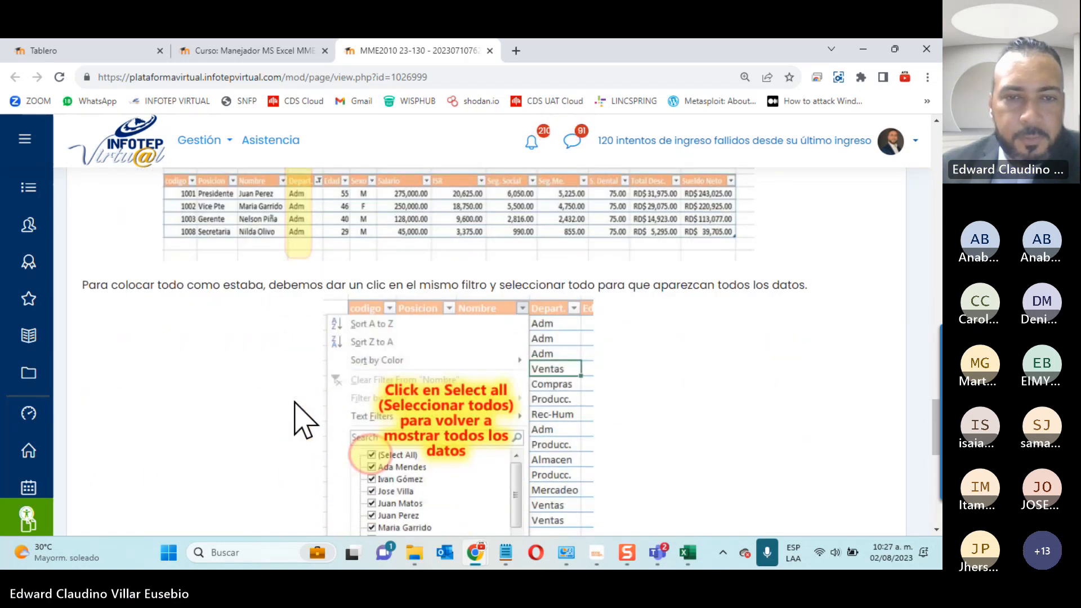
{"action": "scroll", "coordinate": [295, 403], "scroll_direction": "down", "scroll_amount": 8}
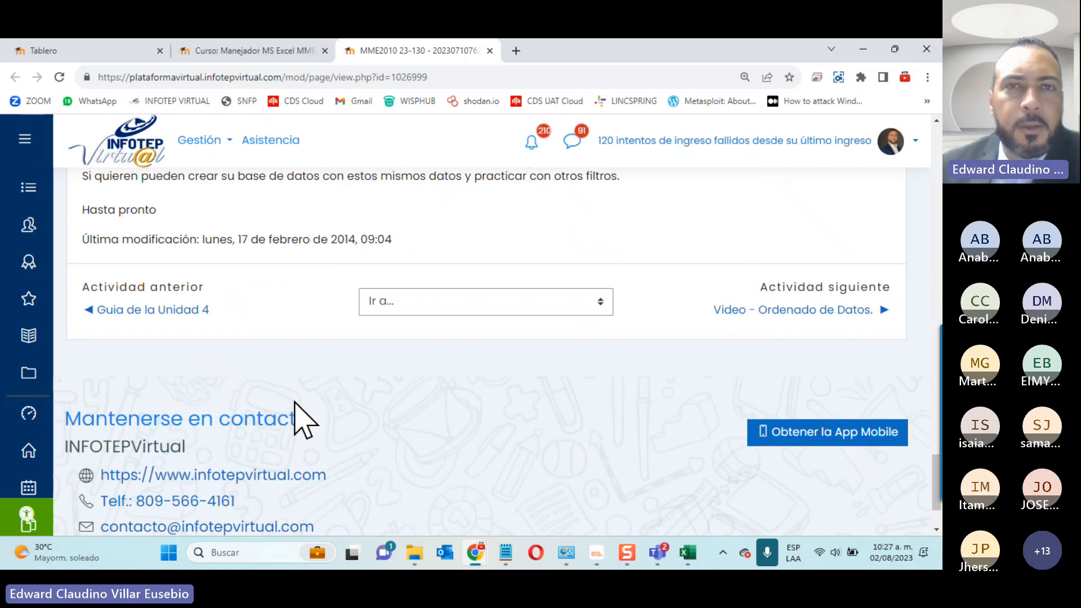
{"action": "scroll", "coordinate": [299, 419], "scroll_direction": "up", "scroll_amount": 8}
{"action": "left_click", "coordinate": [490, 51]}
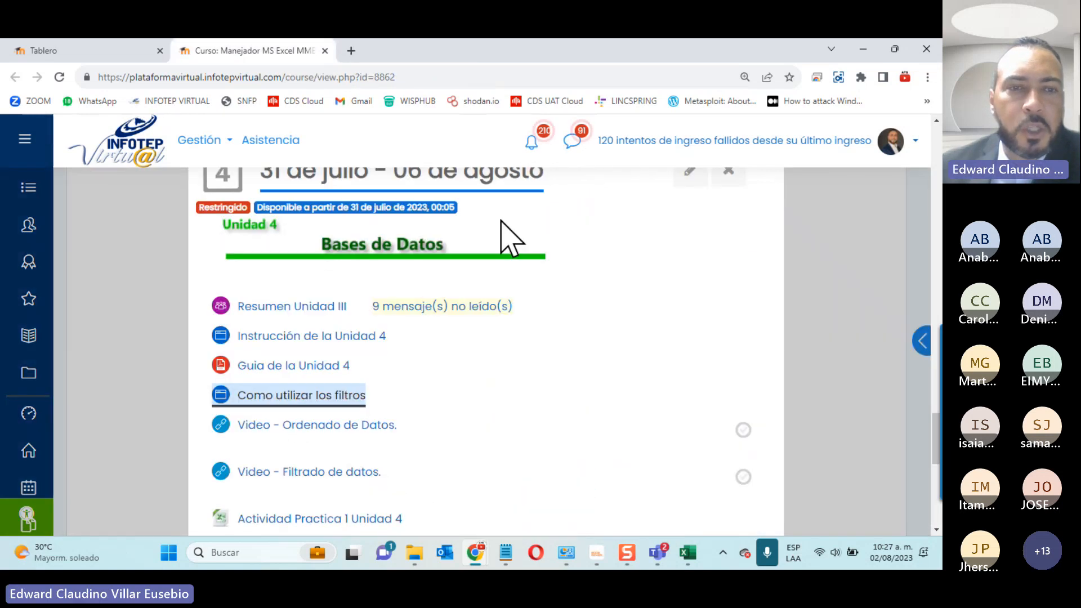
Step: Download the Actividad Practica 1 Unidad 4 workbook from the course section and open it in Excel
{"action": "scroll", "coordinate": [511, 320], "scroll_direction": "down", "scroll_amount": 3}
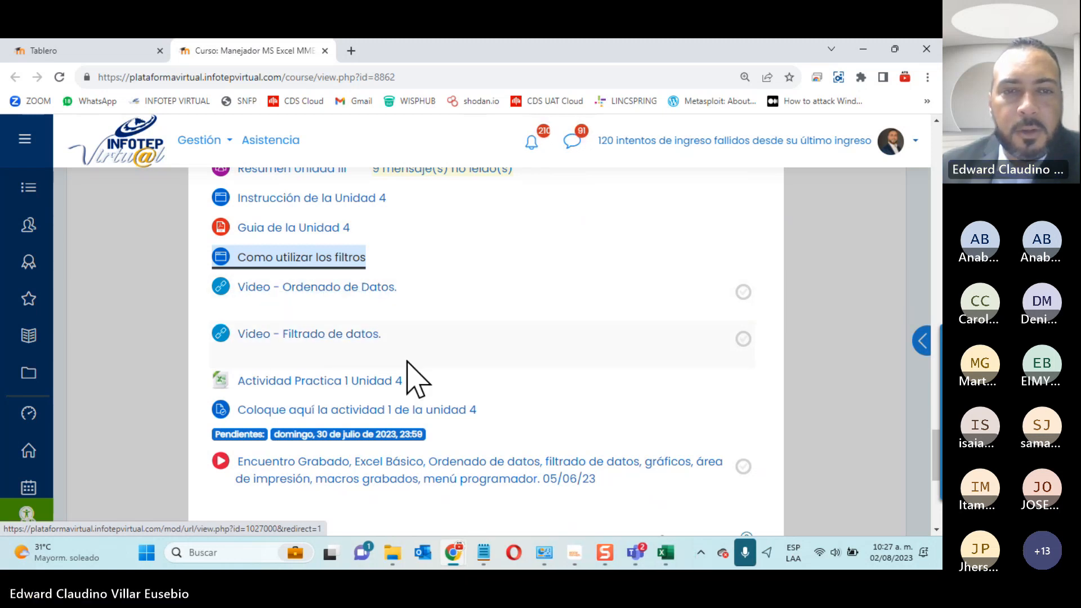
{"action": "left_click", "coordinate": [316, 381]}
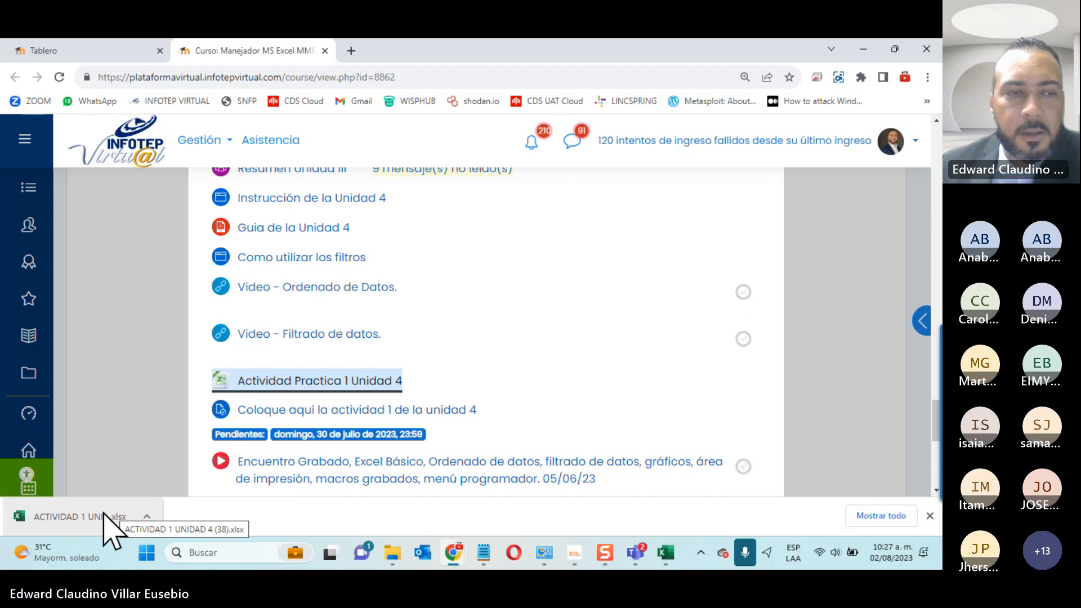
{"action": "left_click", "coordinate": [112, 516]}
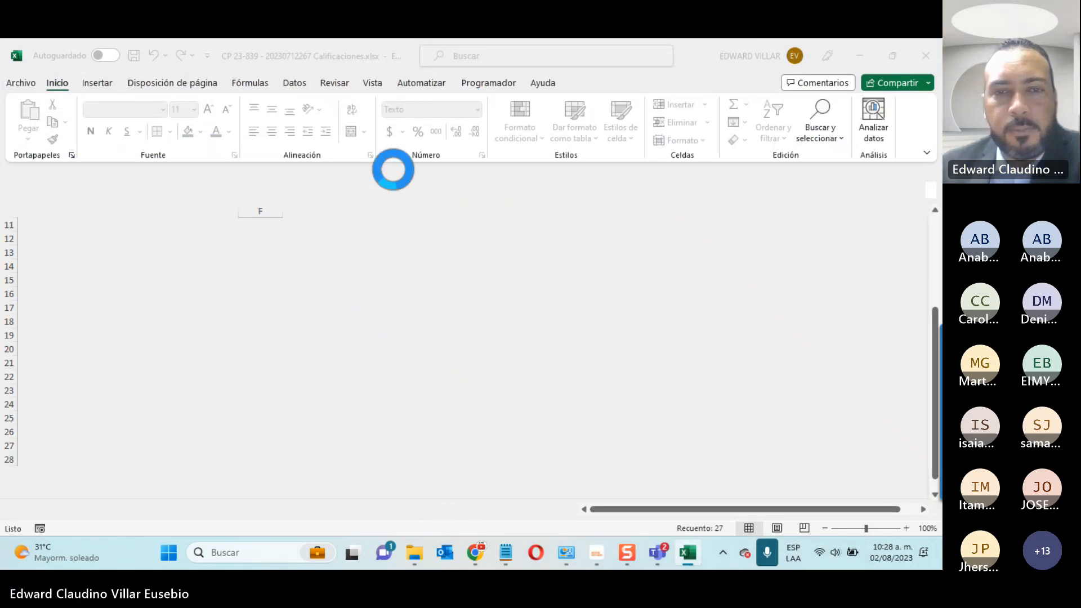
Step: Look through the sales database on the Filtrado 5 sheet down to its last record and return to the sheet's instruction
{"action": "scroll", "coordinate": [334, 376], "scroll_direction": "down", "scroll_amount": 20}
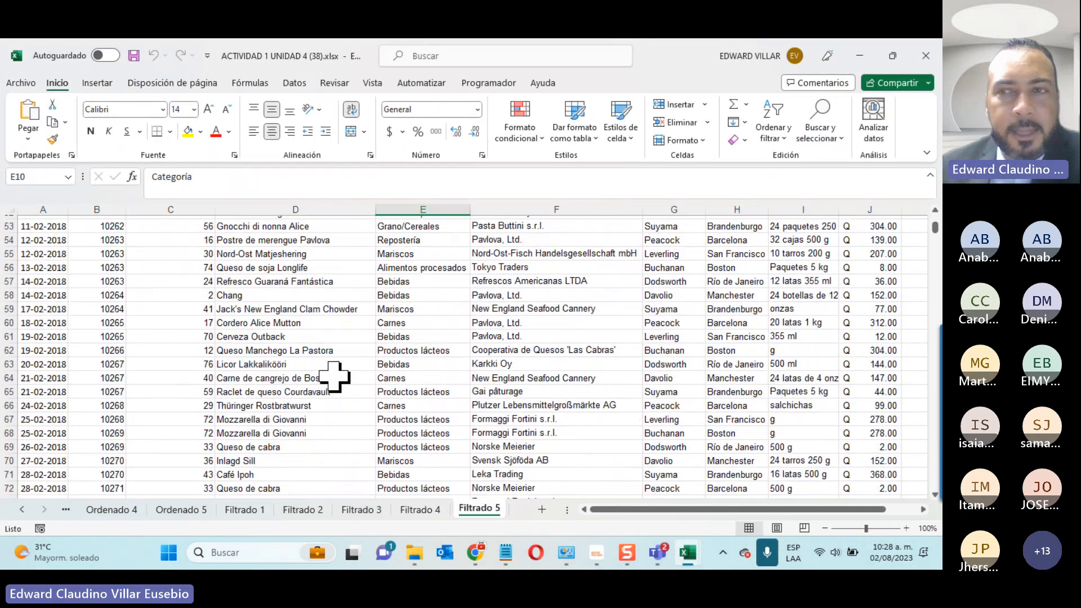
{"action": "scroll", "coordinate": [351, 366], "scroll_direction": "down", "scroll_amount": 20}
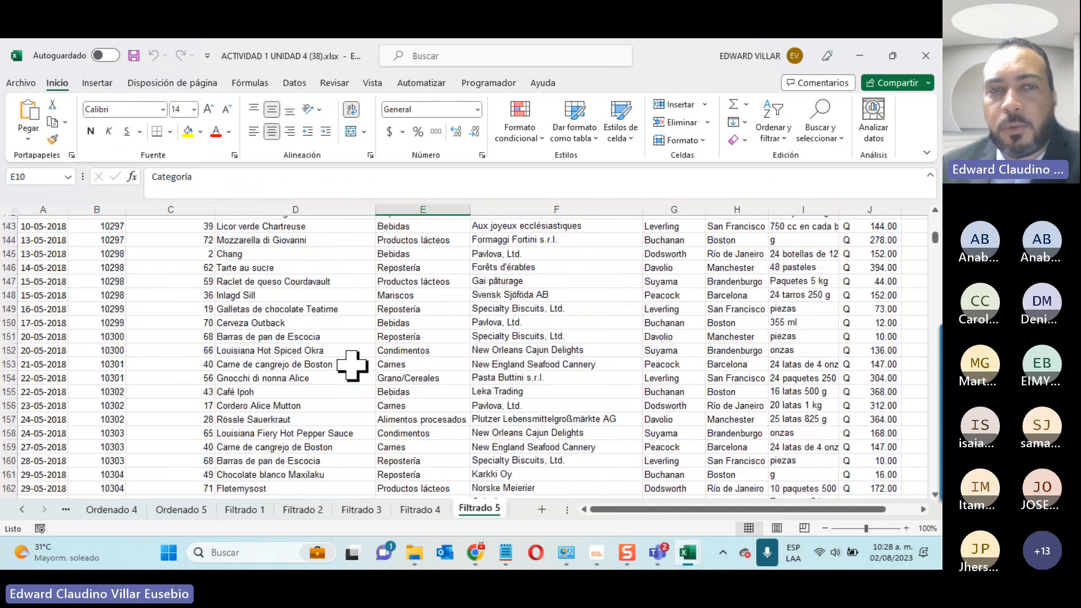
{"action": "scroll", "coordinate": [352, 366], "scroll_direction": "down", "scroll_amount": 20}
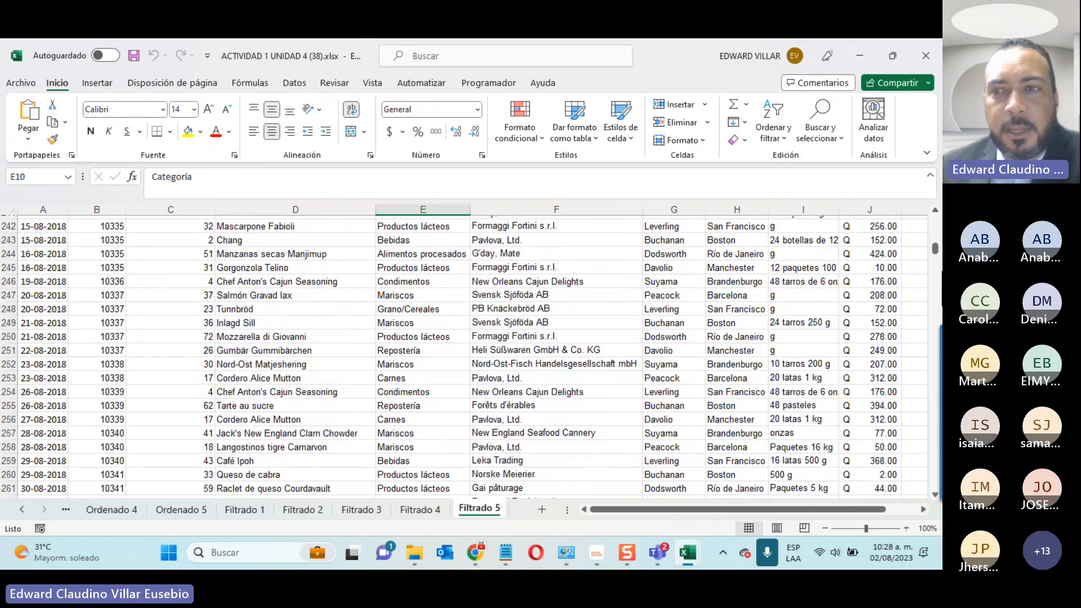
{"action": "left_click_drag", "start_coordinate": [935, 248], "coordinate": [935, 285]}
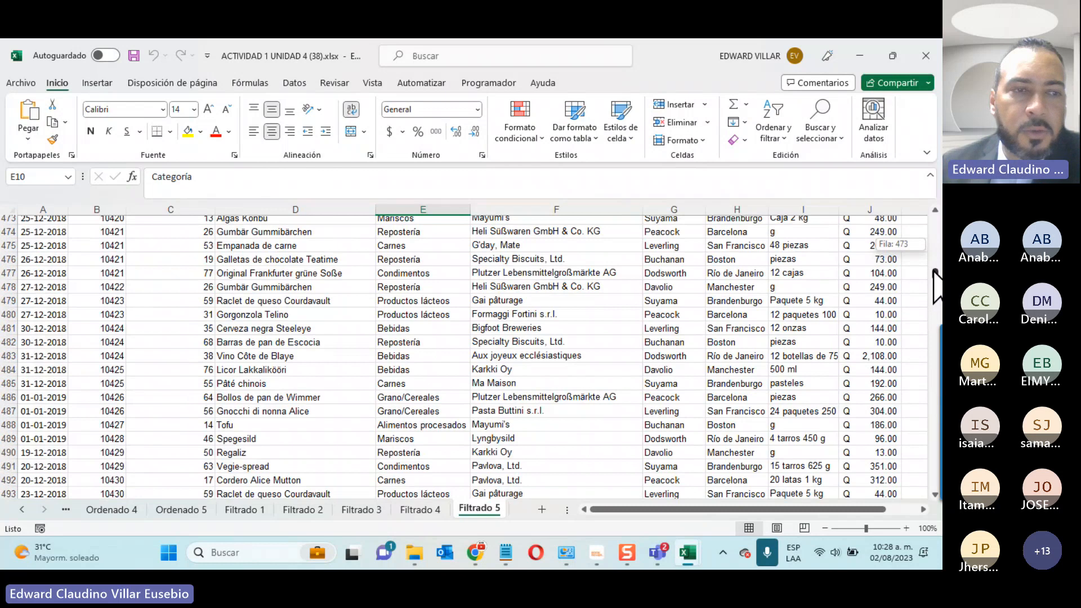
{"action": "scroll", "coordinate": [631, 310], "scroll_direction": "down", "scroll_amount": 5}
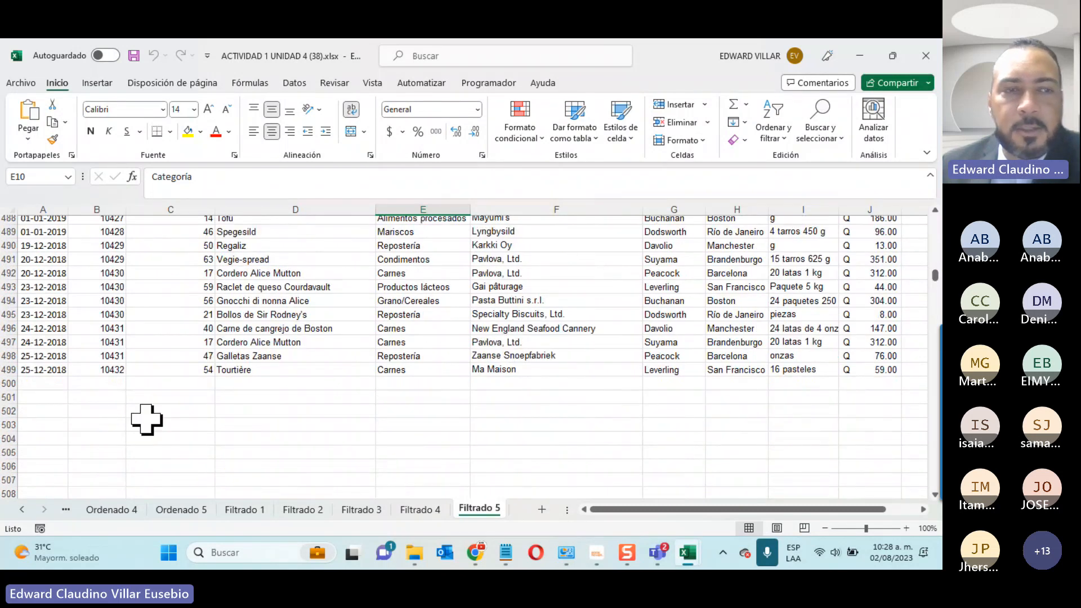
{"action": "scroll", "coordinate": [147, 420], "scroll_direction": "up", "scroll_amount": 8}
{"action": "scroll", "coordinate": [147, 420], "scroll_direction": "up", "scroll_amount": 20}
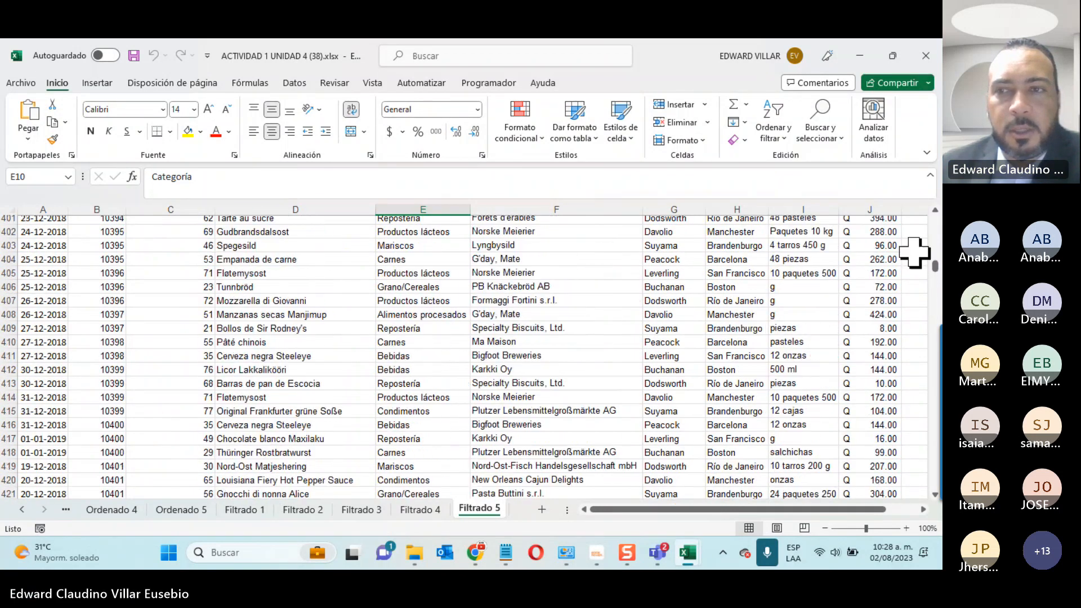
{"action": "left_click_drag", "start_coordinate": [935, 265], "coordinate": [935, 222]}
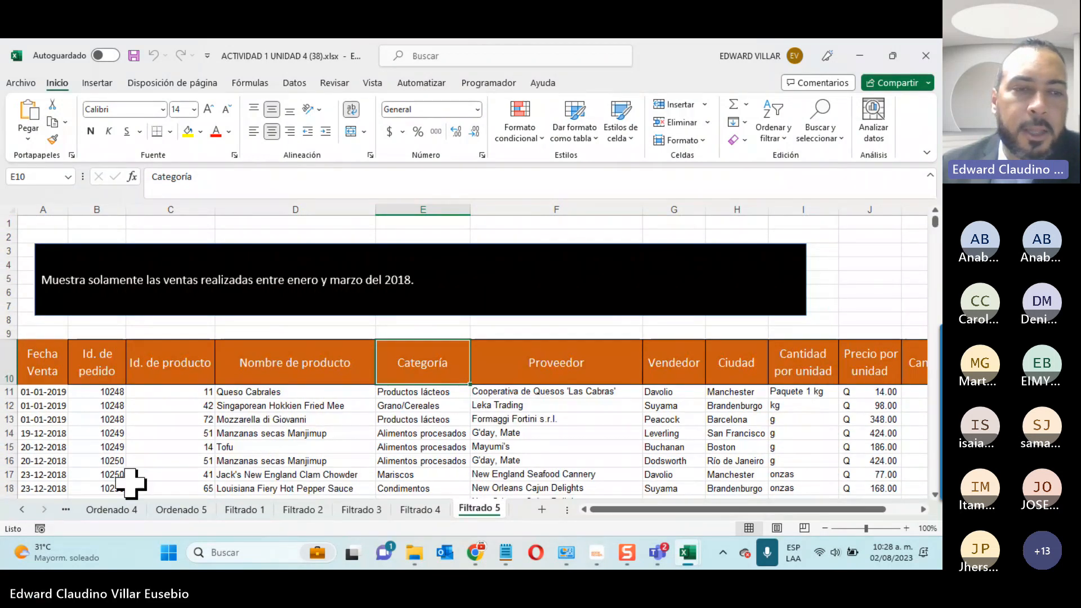
Step: View the Ordenado 4 sheet's instruction and look over the workbook's Ordenado and Filtrado sheets, returning to the first ones
{"action": "left_click", "coordinate": [104, 509]}
{"action": "scroll", "coordinate": [211, 439], "scroll_direction": "up", "scroll_amount": 10}
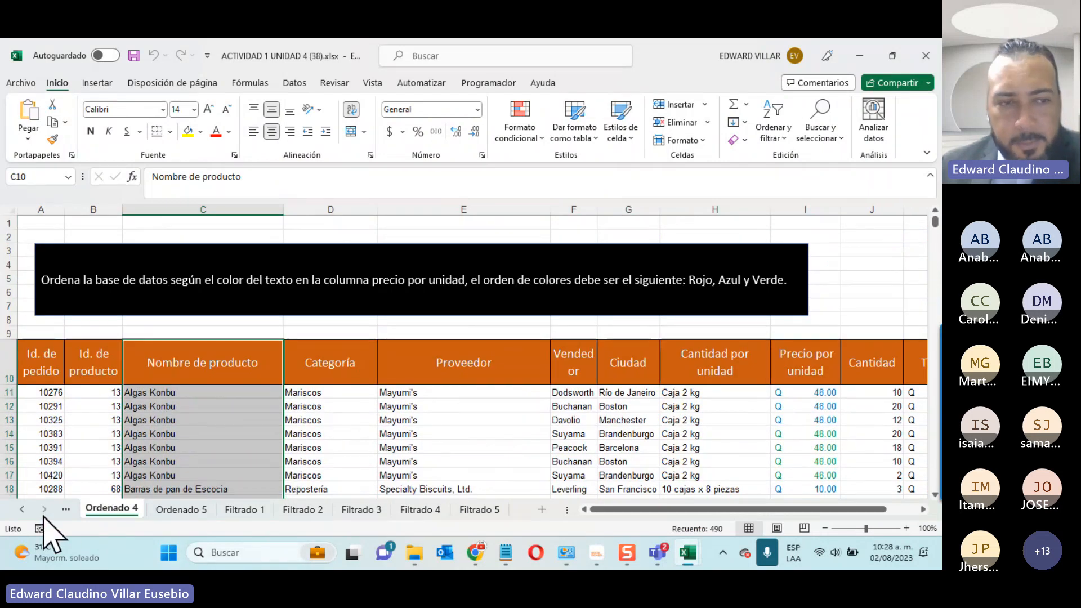
{"action": "left_click", "coordinate": [23, 509]}
{"action": "left_click", "coordinate": [23, 509]}
{"action": "left_click", "coordinate": [22, 509]}
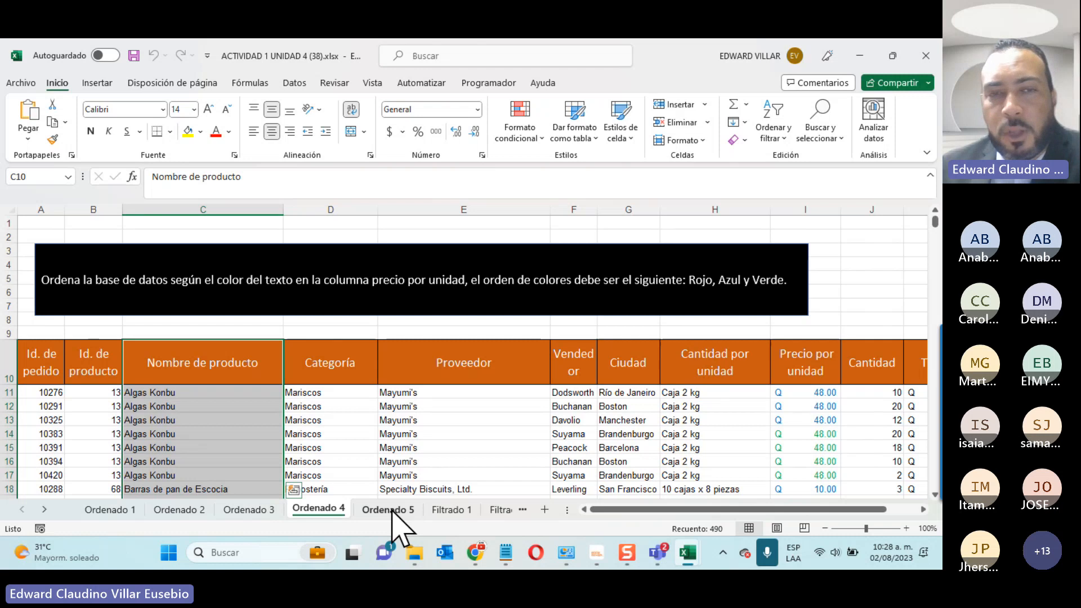
{"action": "left_click", "coordinate": [45, 510]}
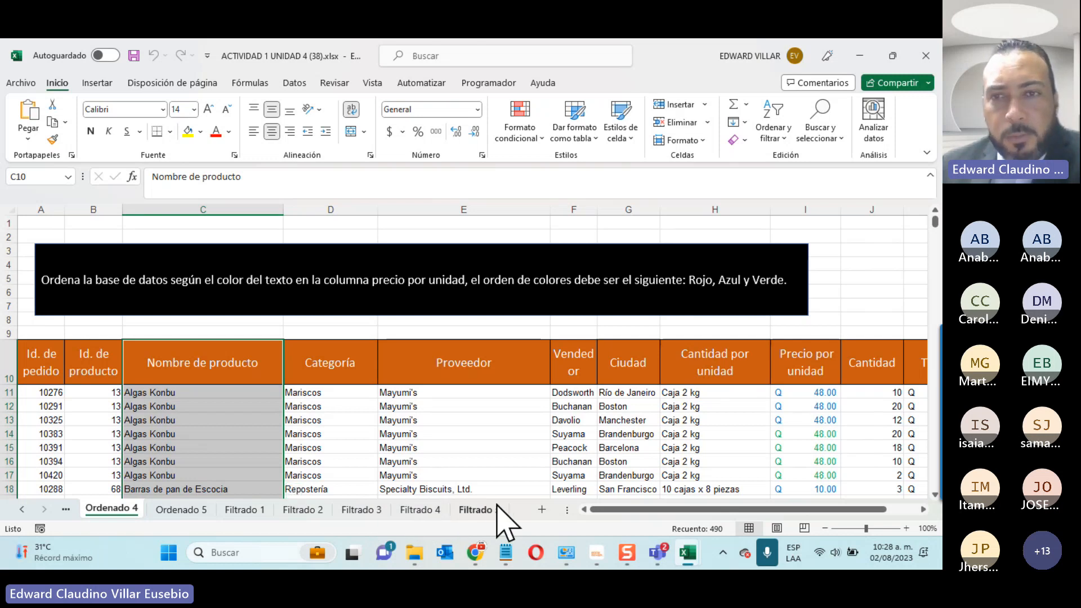
{"action": "left_click", "coordinate": [21, 509]}
{"action": "left_click", "coordinate": [21, 509]}
{"action": "left_click", "coordinate": [22, 510]}
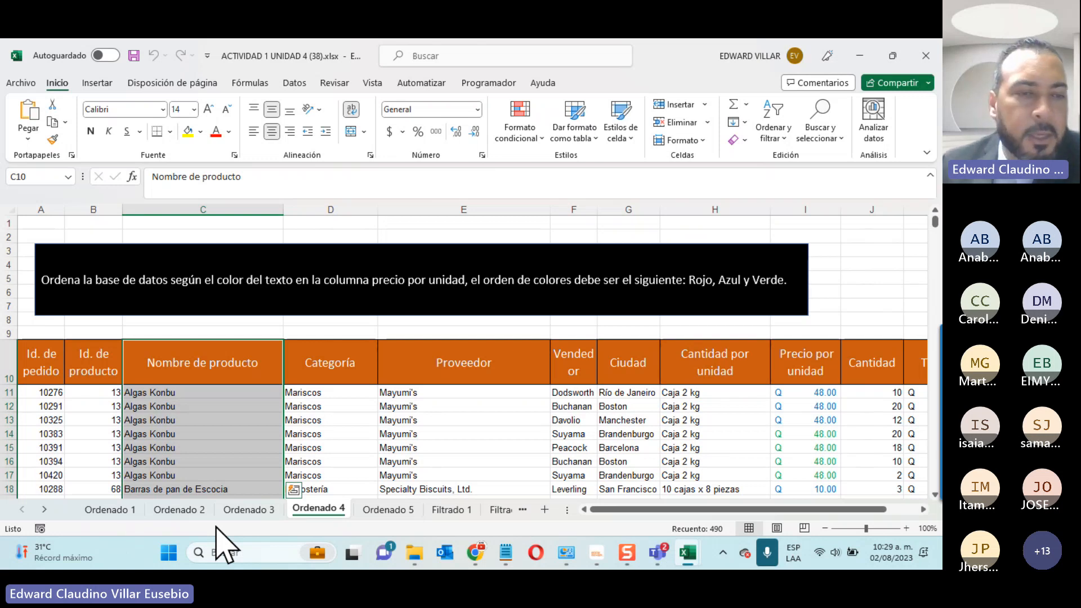
Step: Read the sorting instructions on the Ordenado 1 and Ordenado 2 sheets, and return to Ordenado 1
{"action": "left_click", "coordinate": [101, 509]}
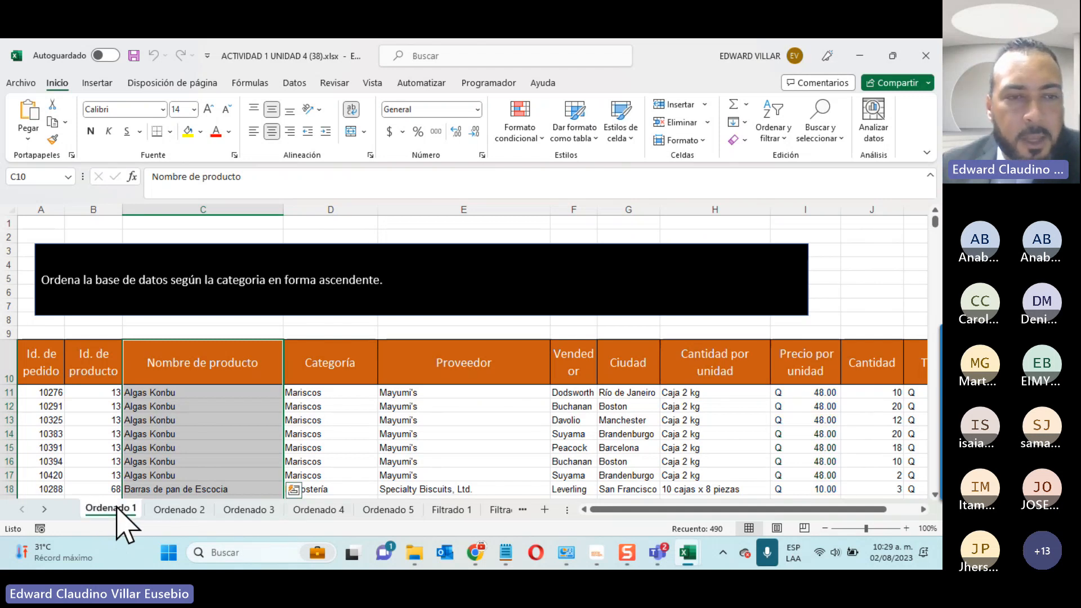
{"action": "left_click", "coordinate": [179, 509]}
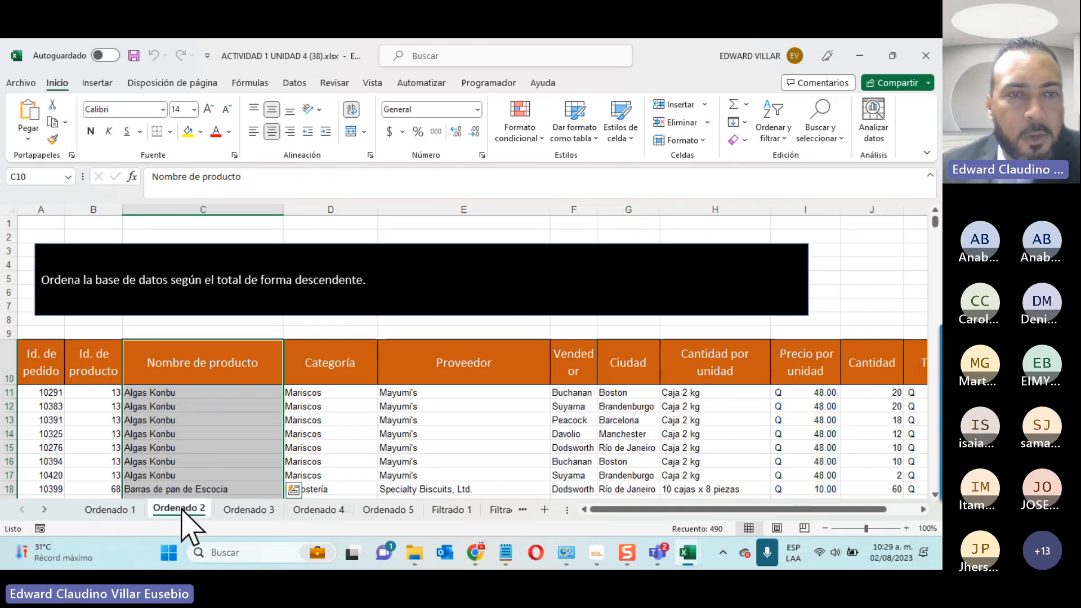
{"action": "left_click", "coordinate": [126, 513]}
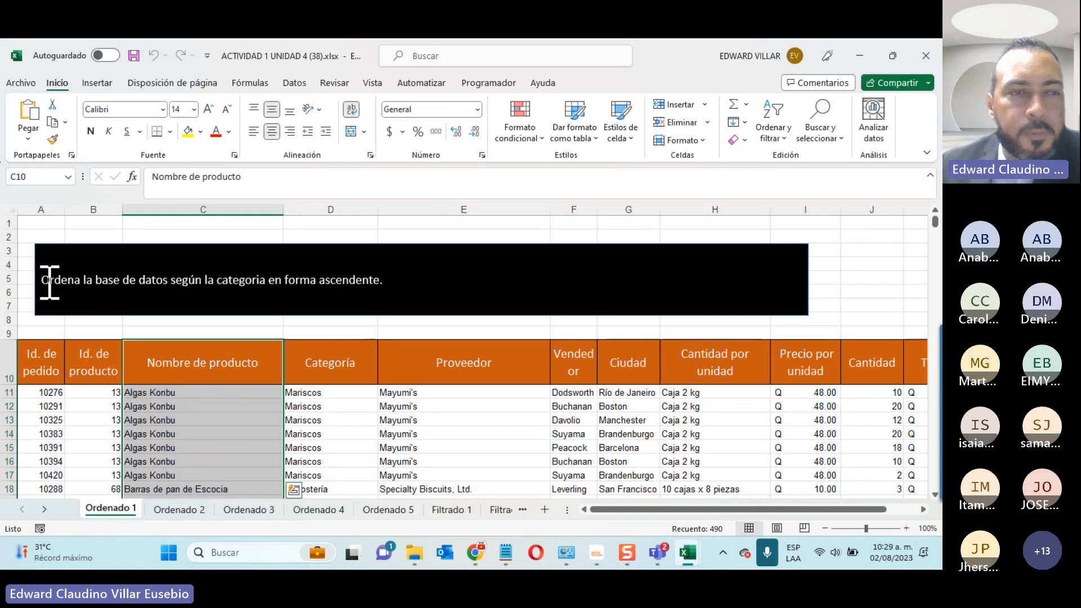
Step: Highlight the Ordenado 1 instruction to sort by category in ascending order, and point out the Categoría column, its values and the header row
{"action": "left_click_drag", "start_coordinate": [42, 280], "coordinate": [262, 282]}
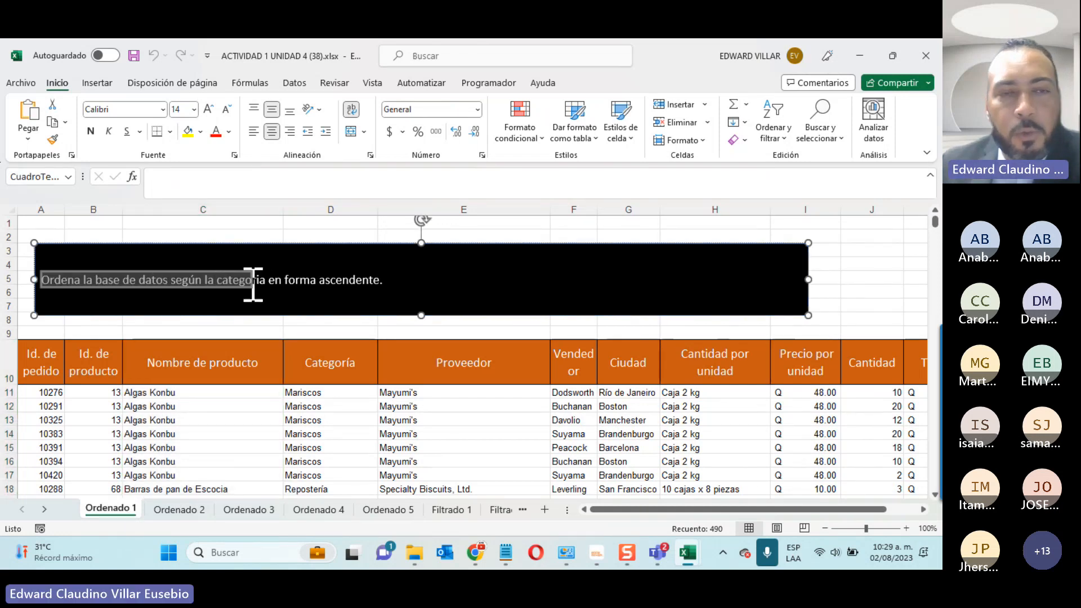
{"action": "left_click", "coordinate": [158, 314]}
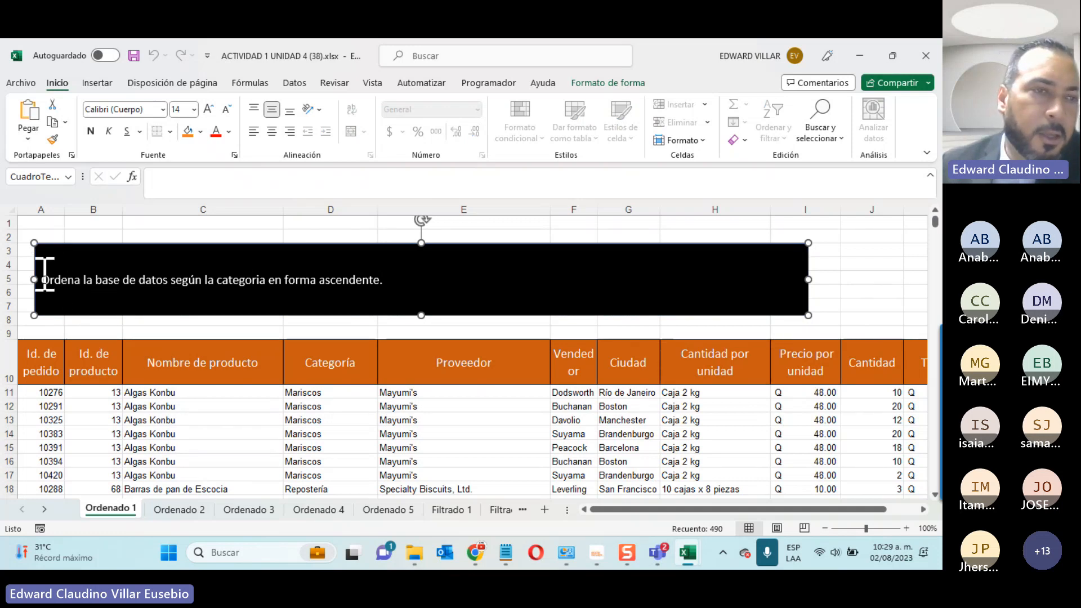
{"action": "left_click_drag", "start_coordinate": [45, 284], "coordinate": [260, 284]}
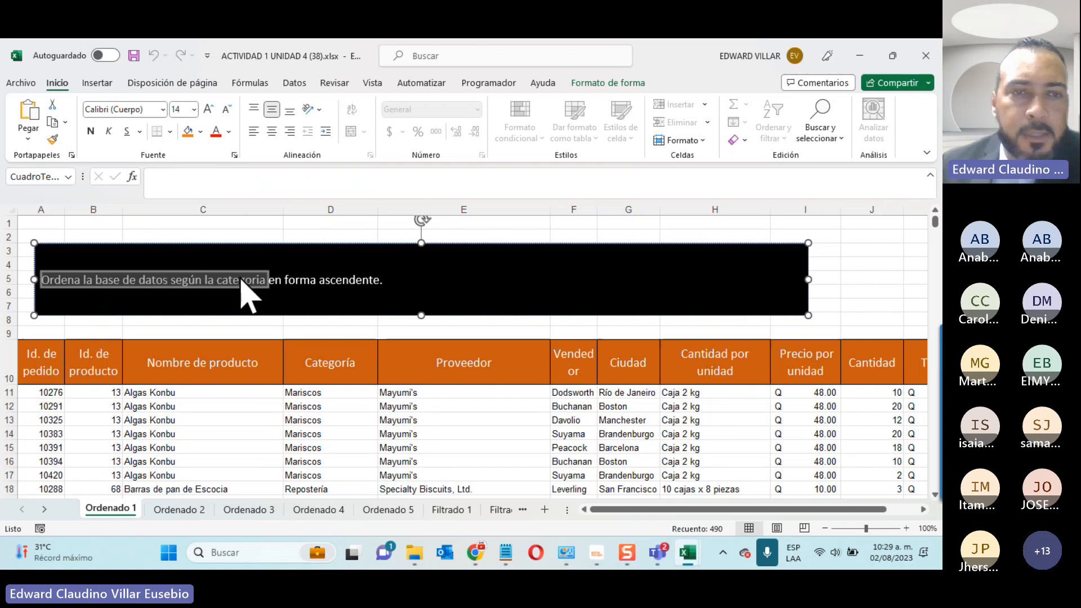
{"action": "left_click", "coordinate": [330, 369]}
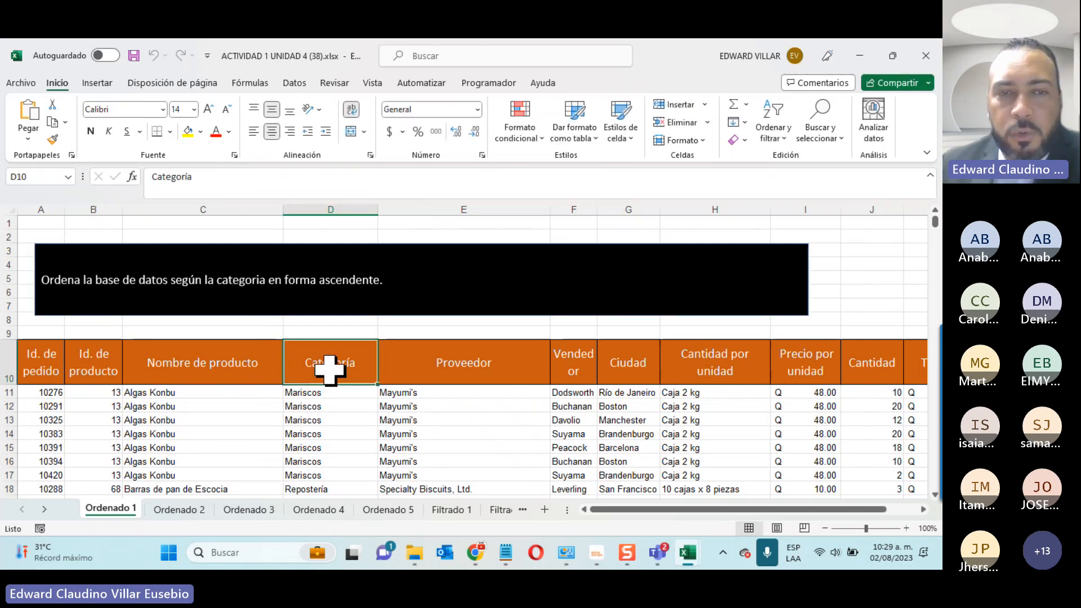
{"action": "left_click_drag", "start_coordinate": [329, 368], "coordinate": [321, 447]}
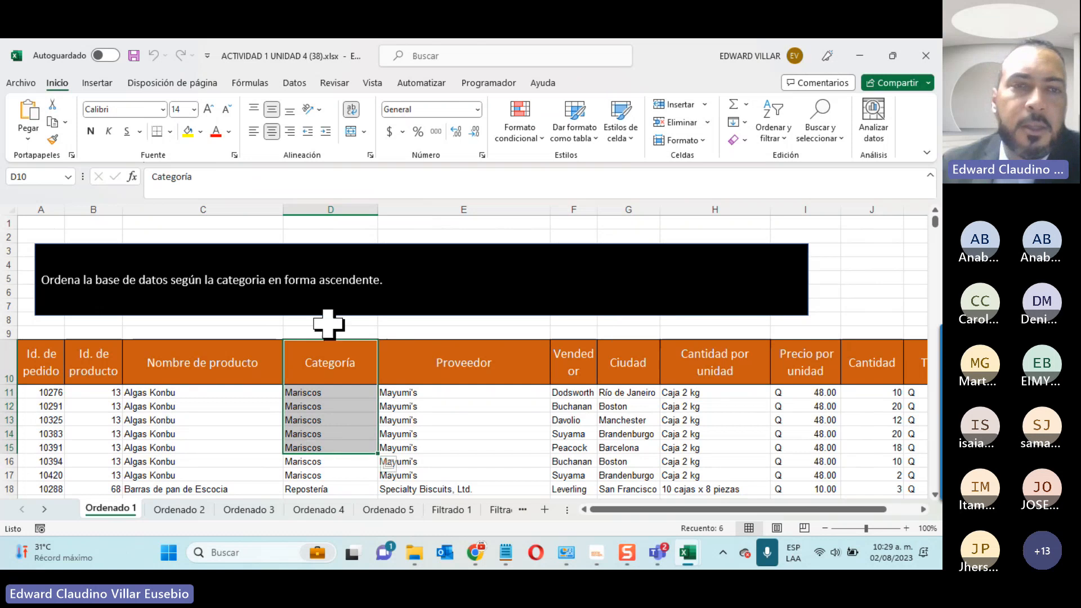
{"action": "left_click_drag", "start_coordinate": [265, 290], "coordinate": [378, 290]}
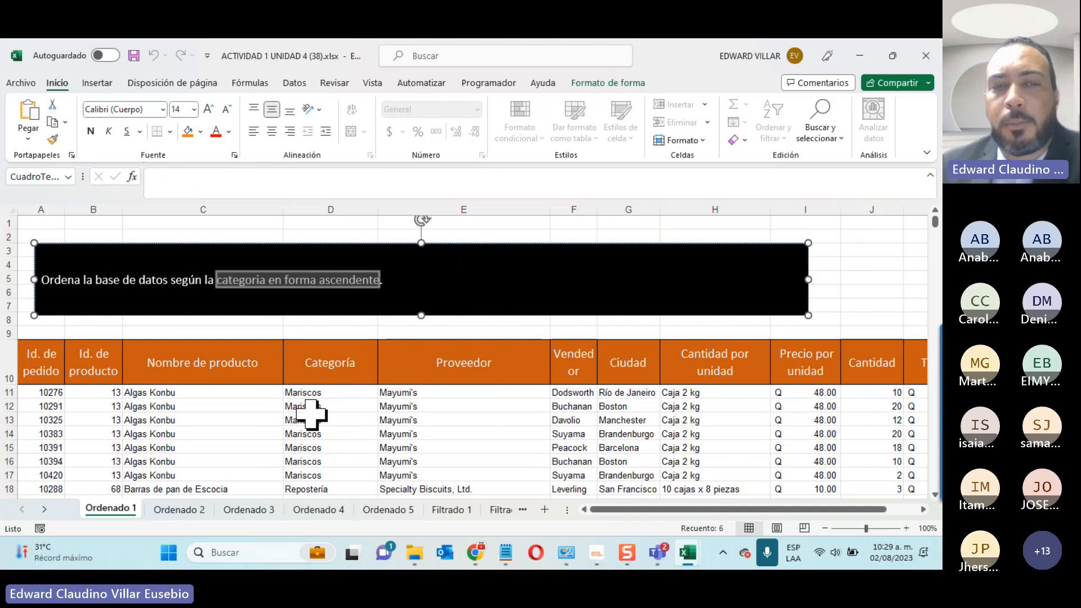
{"action": "left_click_drag", "start_coordinate": [312, 393], "coordinate": [314, 483]}
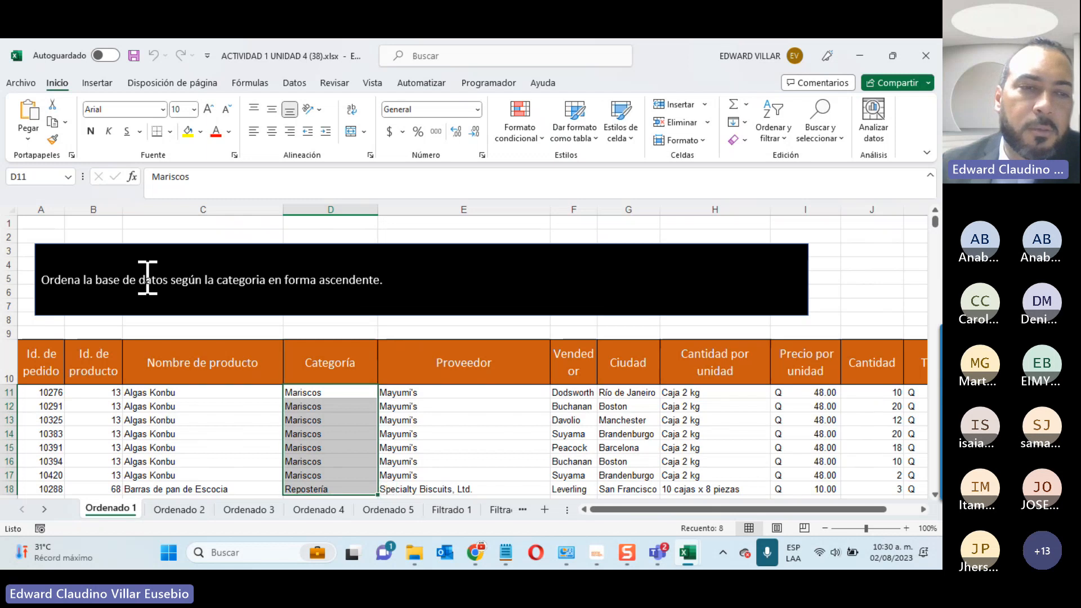
{"action": "left_click_drag", "start_coordinate": [43, 280], "coordinate": [386, 278]}
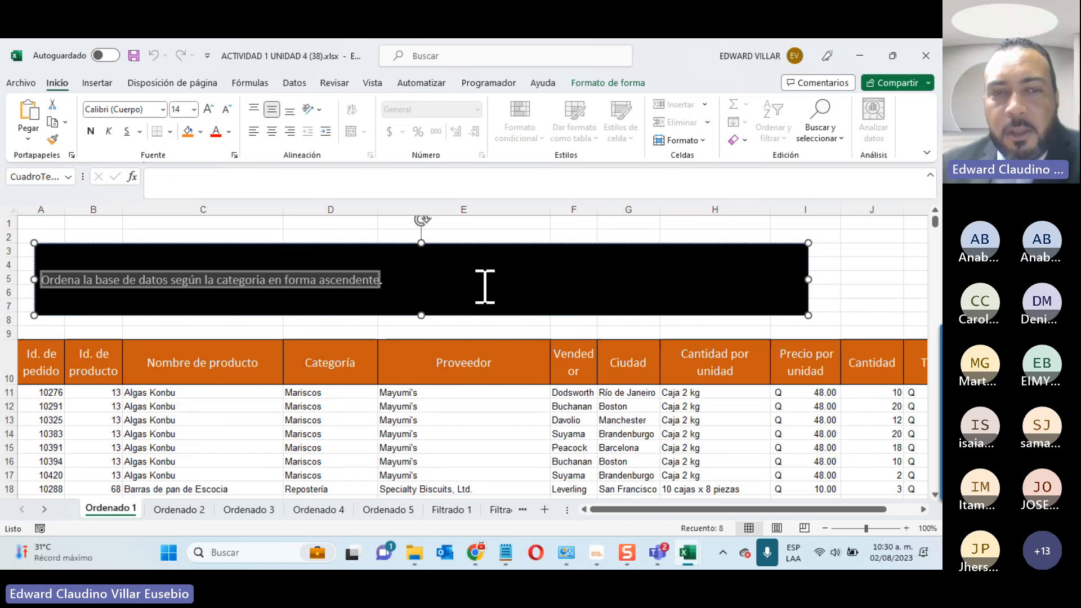
{"action": "left_click", "coordinate": [16, 363]}
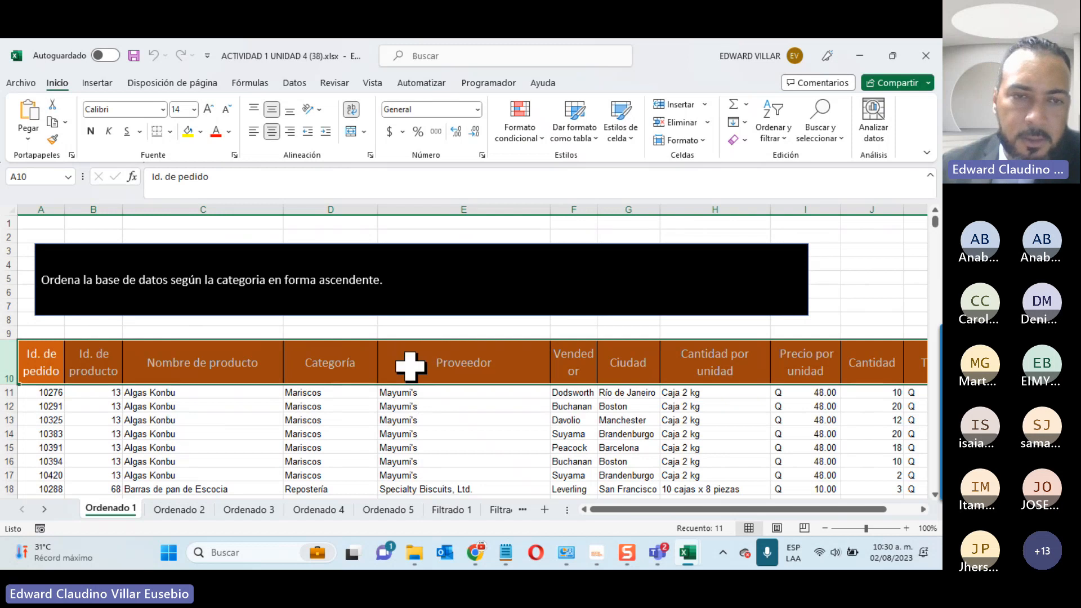
Step: Select all Categoría values on Ordenado 1 from the first record to the last, and view the available sort and filter commands
{"action": "left_click", "coordinate": [311, 396]}
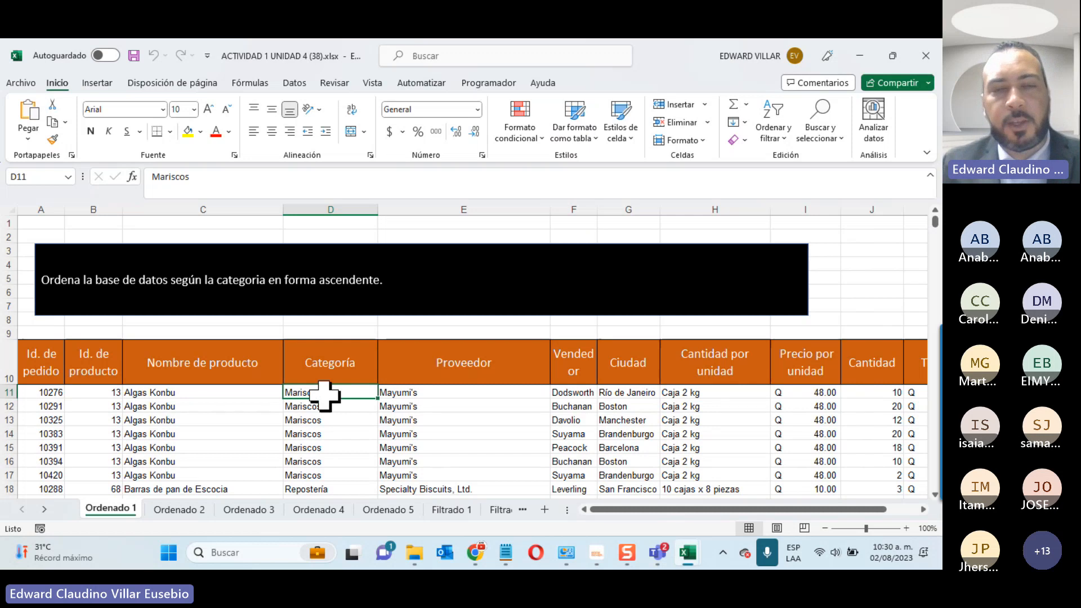
{"action": "key", "text": "ctrl+shift+Down"}
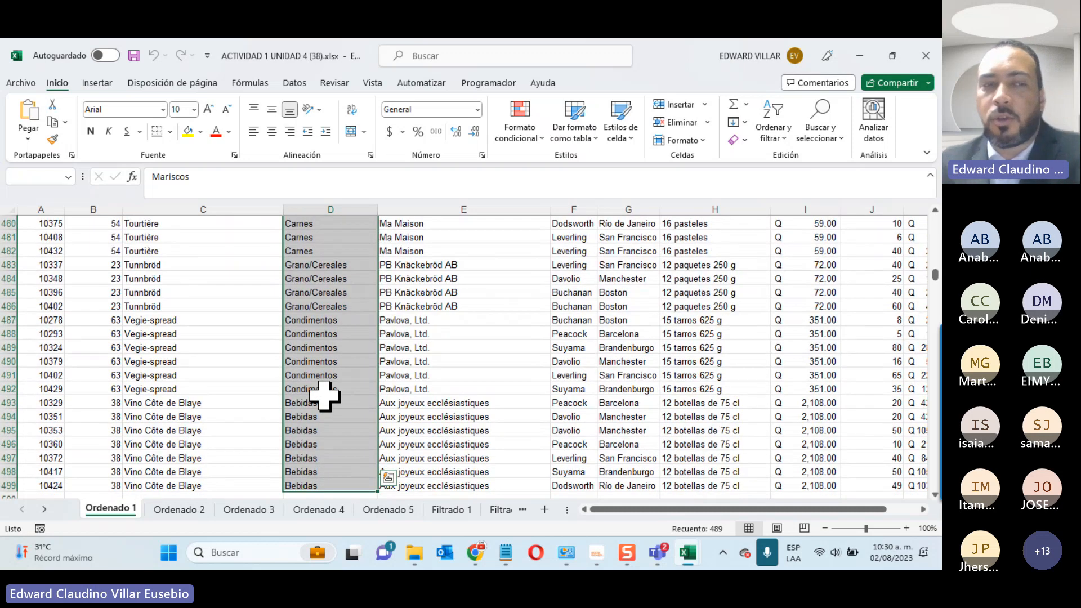
{"action": "scroll", "coordinate": [324, 397], "scroll_direction": "down", "scroll_amount": 2}
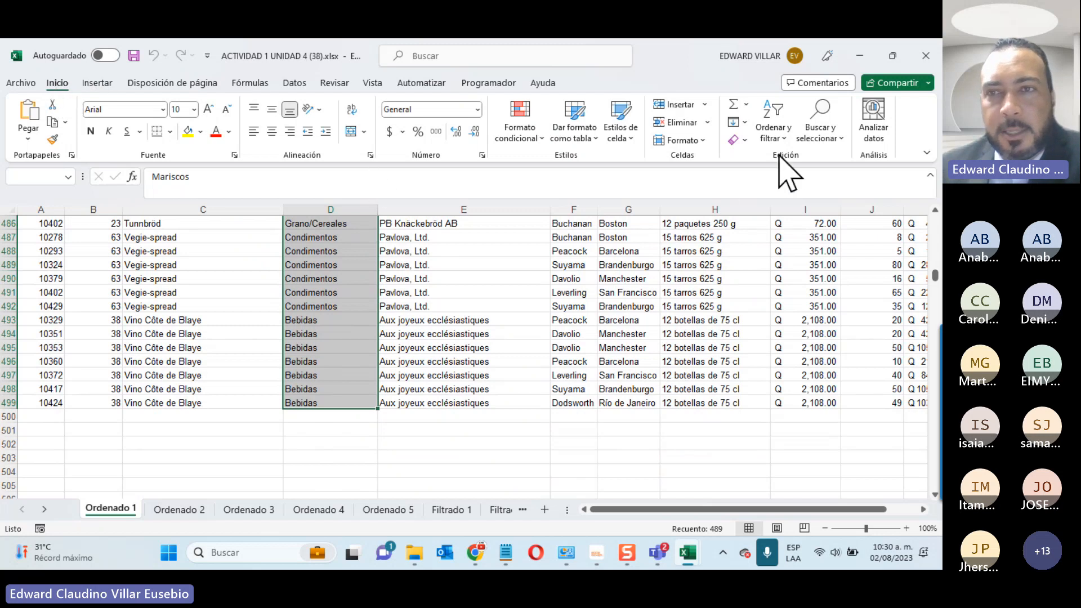
{"action": "left_click", "coordinate": [782, 135]}
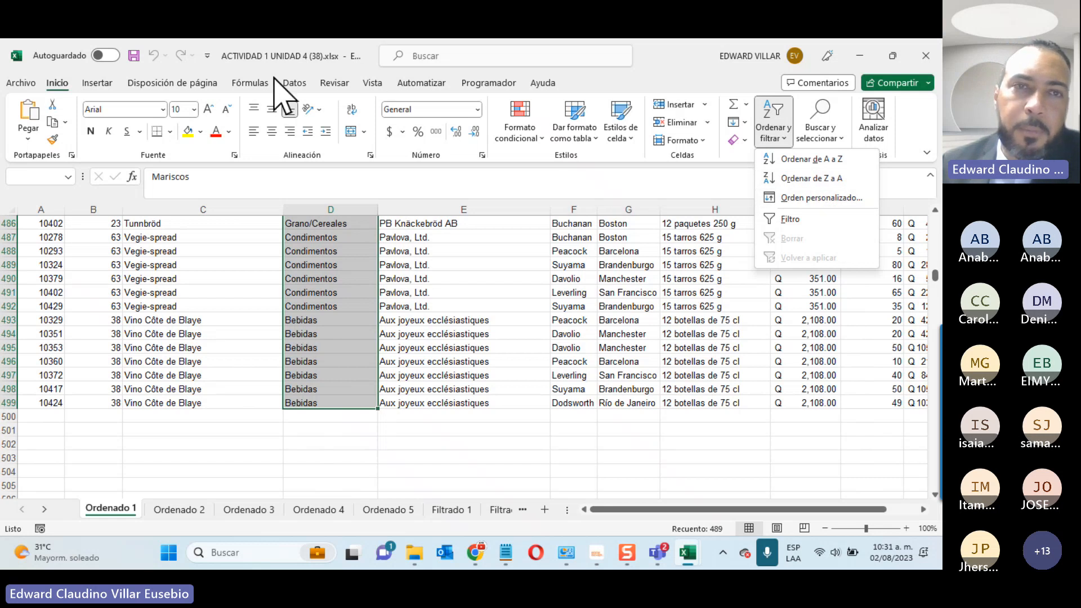
{"action": "left_click", "coordinate": [290, 85]}
{"action": "left_click", "coordinate": [290, 85]}
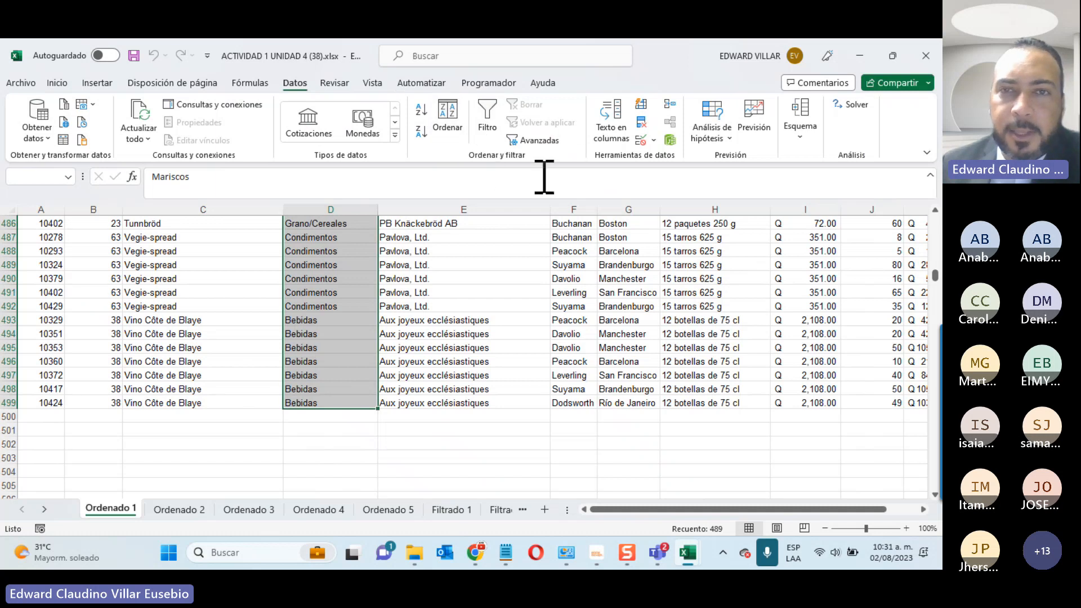
{"action": "left_click", "coordinate": [55, 85]}
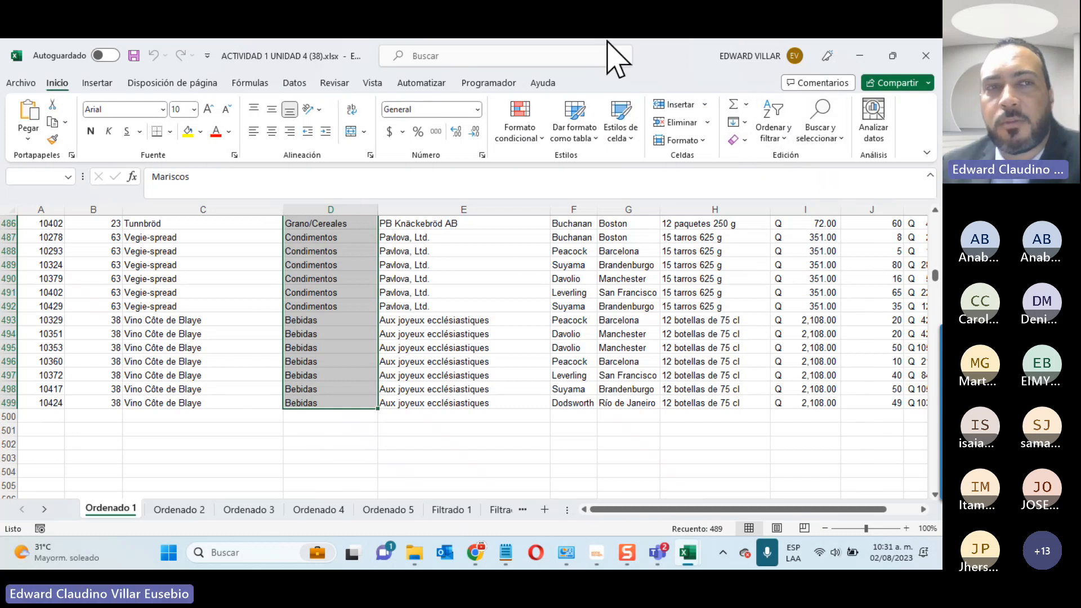
Step: Sort the Ordenado 1 database by category from A to Z, expanding the selection to include the adjacent columns
{"action": "left_click", "coordinate": [770, 135]}
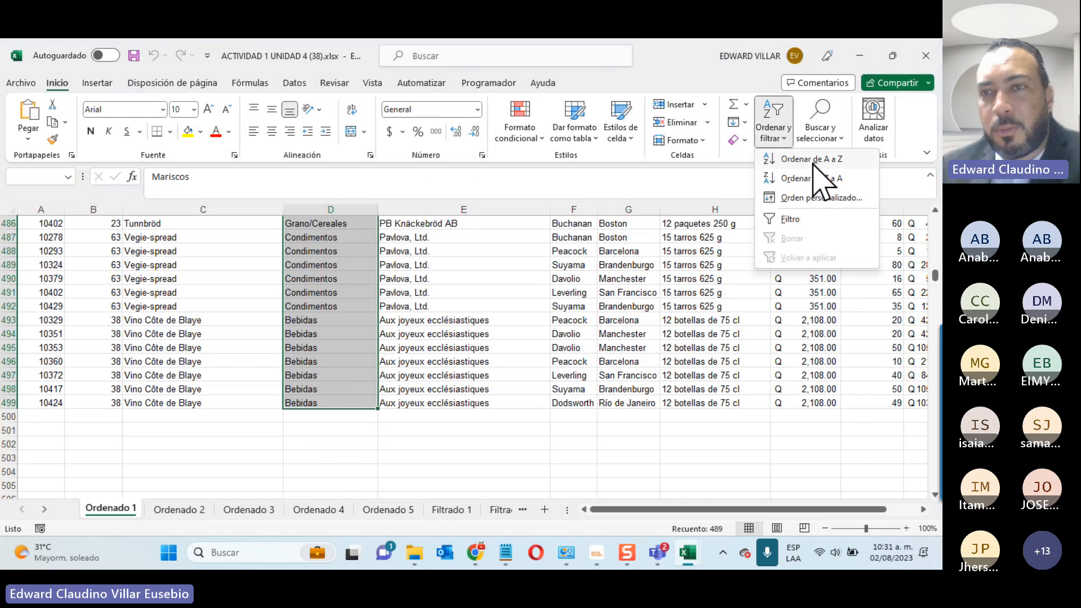
{"action": "key", "text": "Escape"}
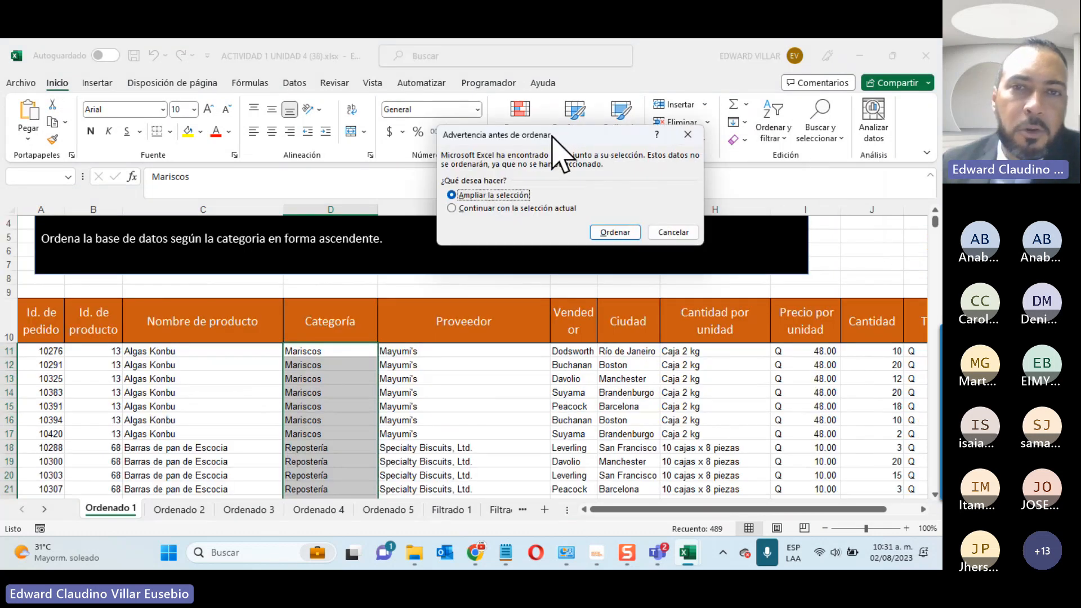
{"action": "left_click_drag", "start_coordinate": [556, 135], "coordinate": [522, 303]}
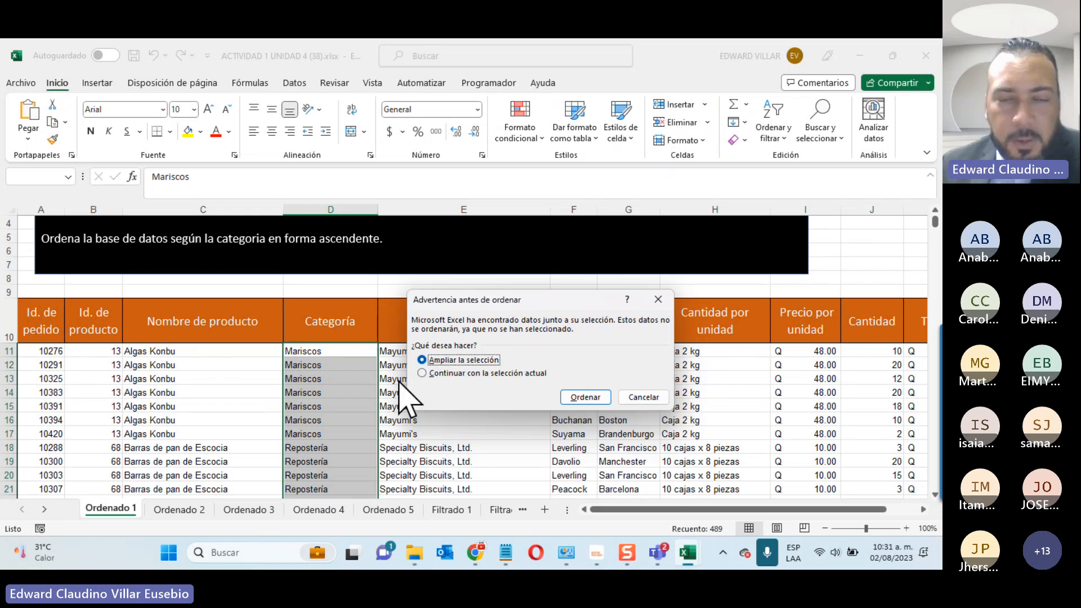
{"action": "left_click", "coordinate": [449, 373]}
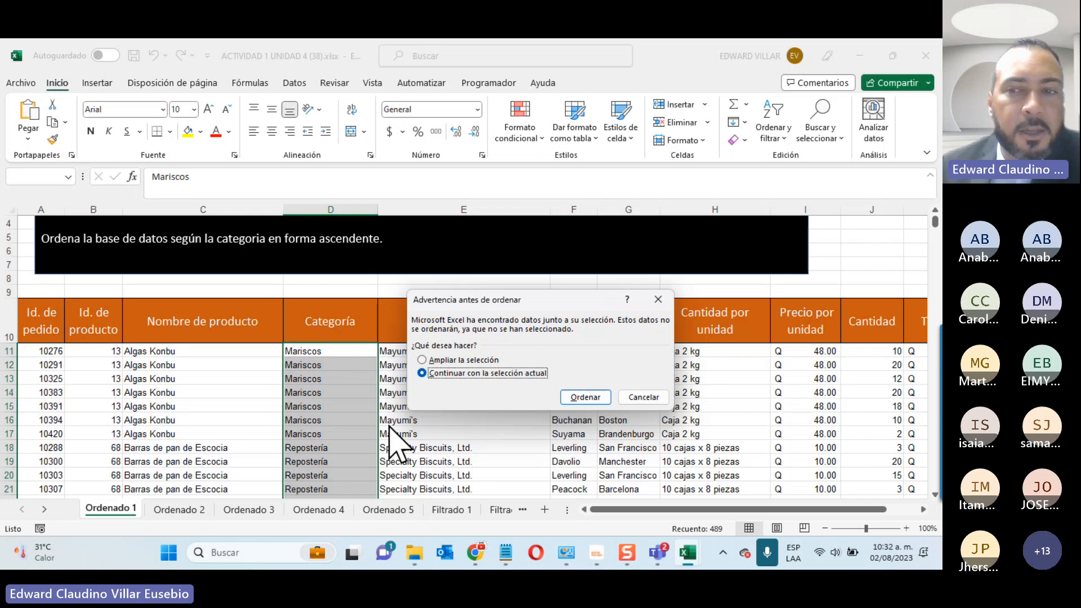
{"action": "left_click", "coordinate": [853, 446]}
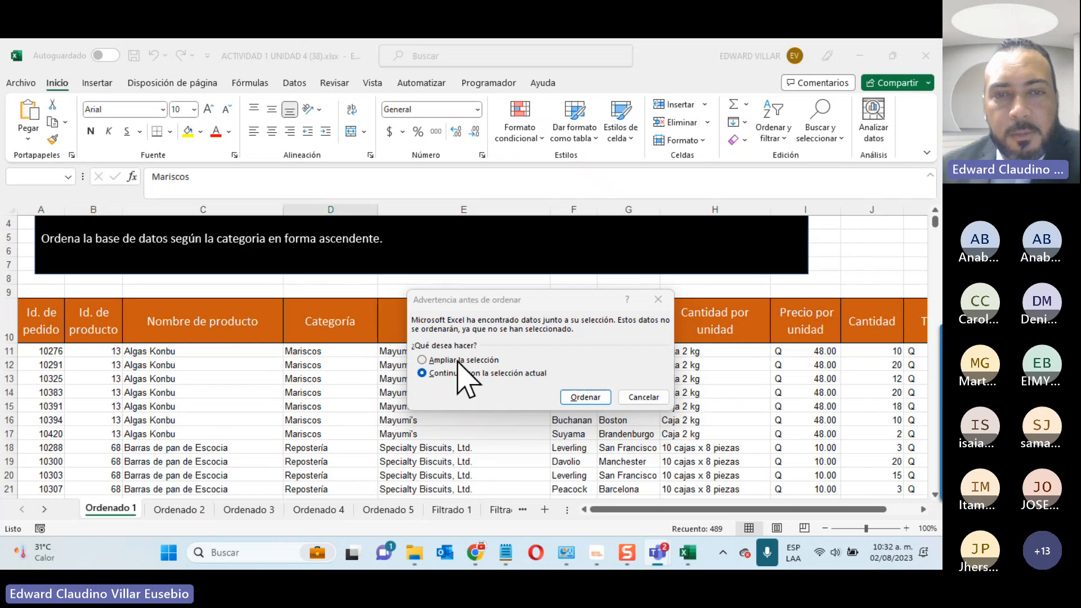
{"action": "left_click", "coordinate": [433, 360]}
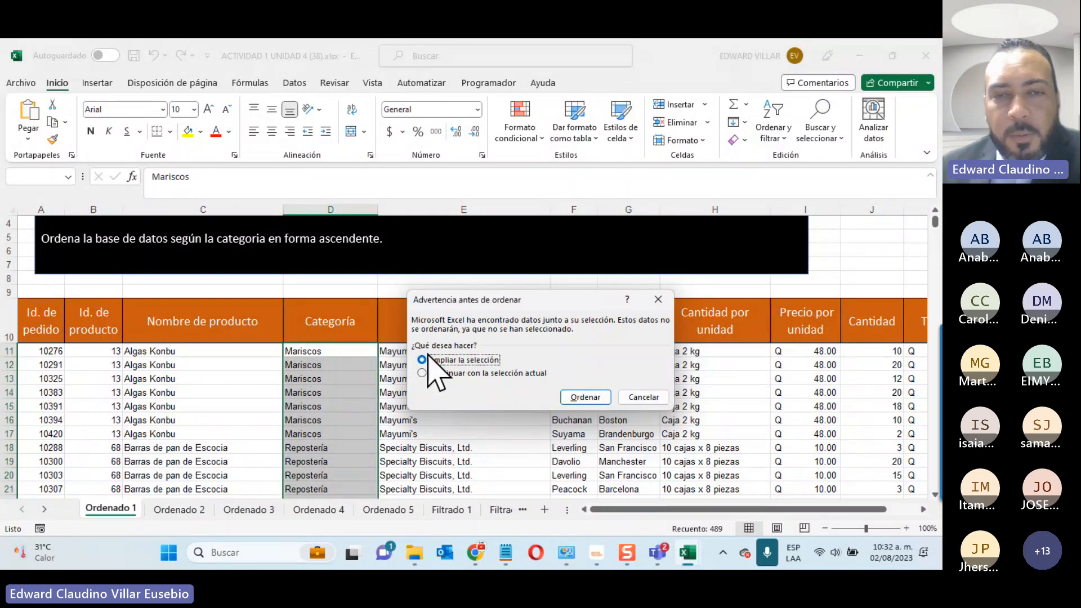
{"action": "left_click", "coordinate": [591, 400]}
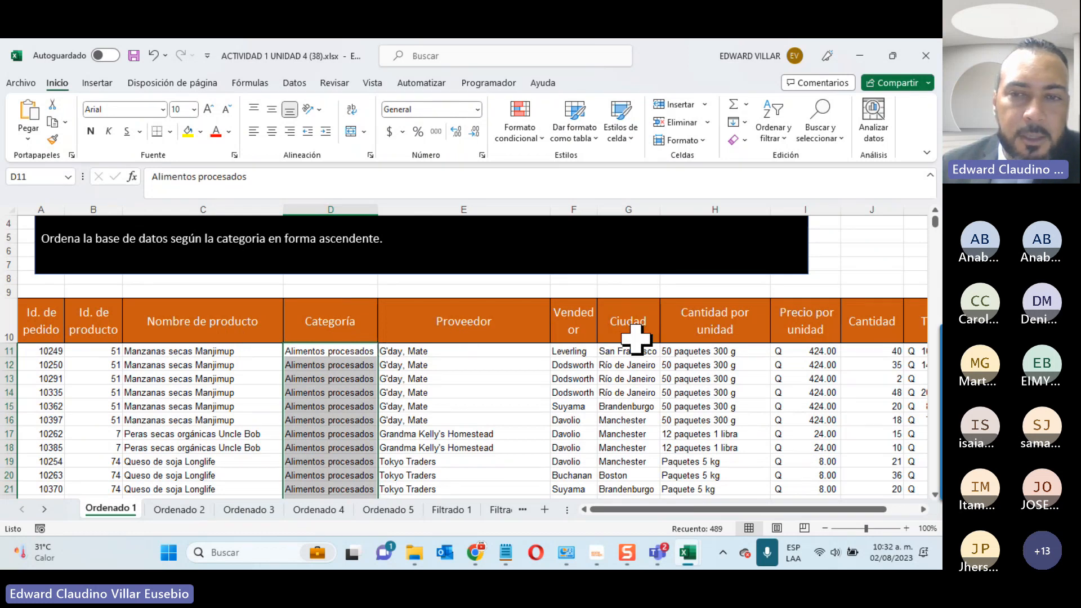
Step: Check the category order through the sorted records on Ordenado 1 and return to the instruction above the table
{"action": "scroll", "coordinate": [392, 382], "scroll_direction": "down", "scroll_amount": 3}
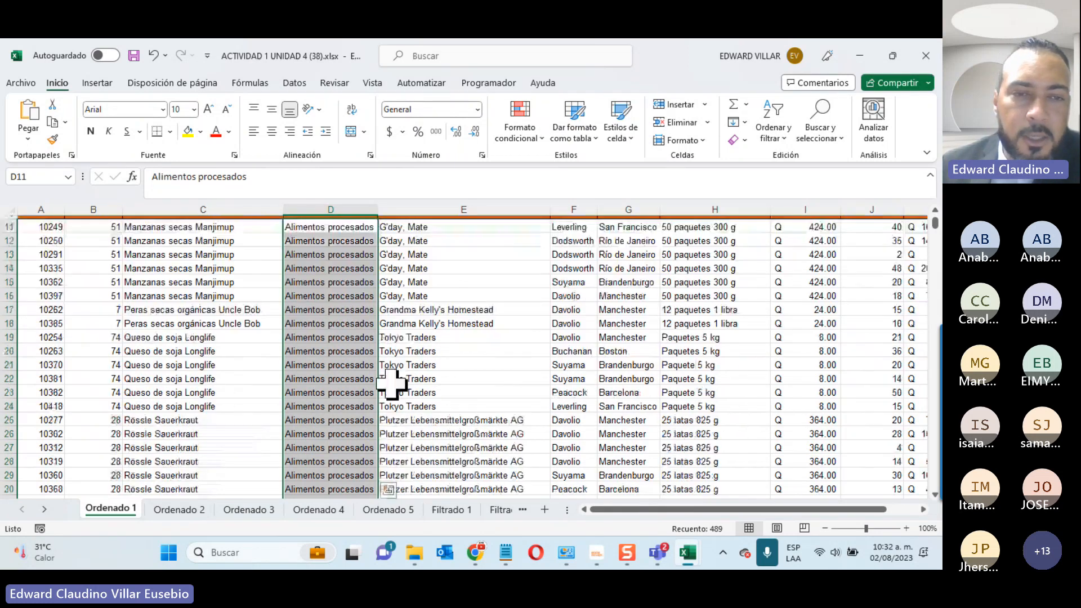
{"action": "scroll", "coordinate": [392, 383], "scroll_direction": "down", "scroll_amount": 15}
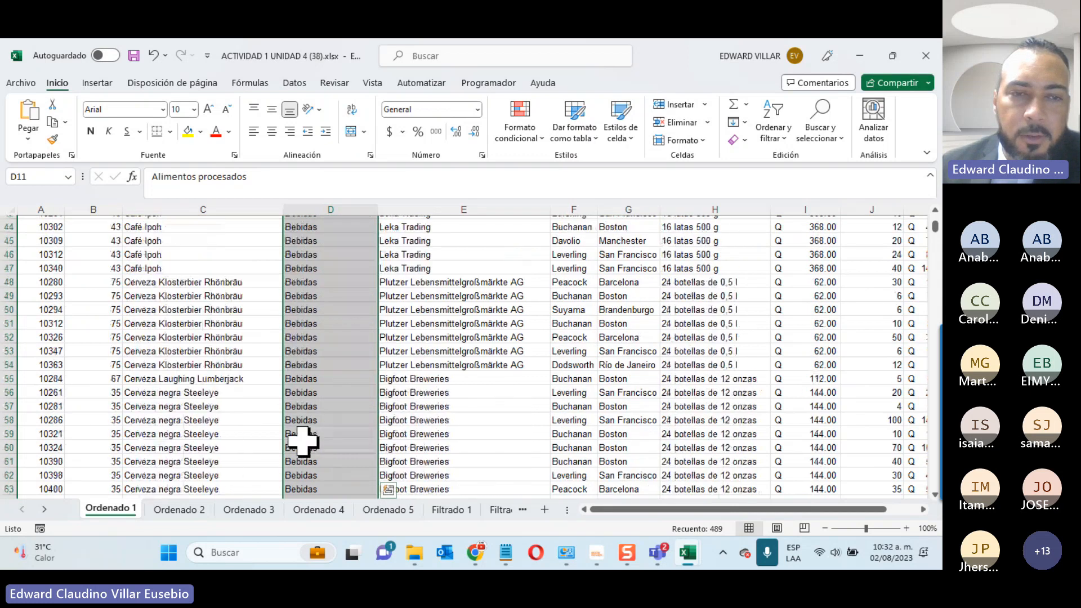
{"action": "scroll", "coordinate": [303, 440], "scroll_direction": "down", "scroll_amount": 20}
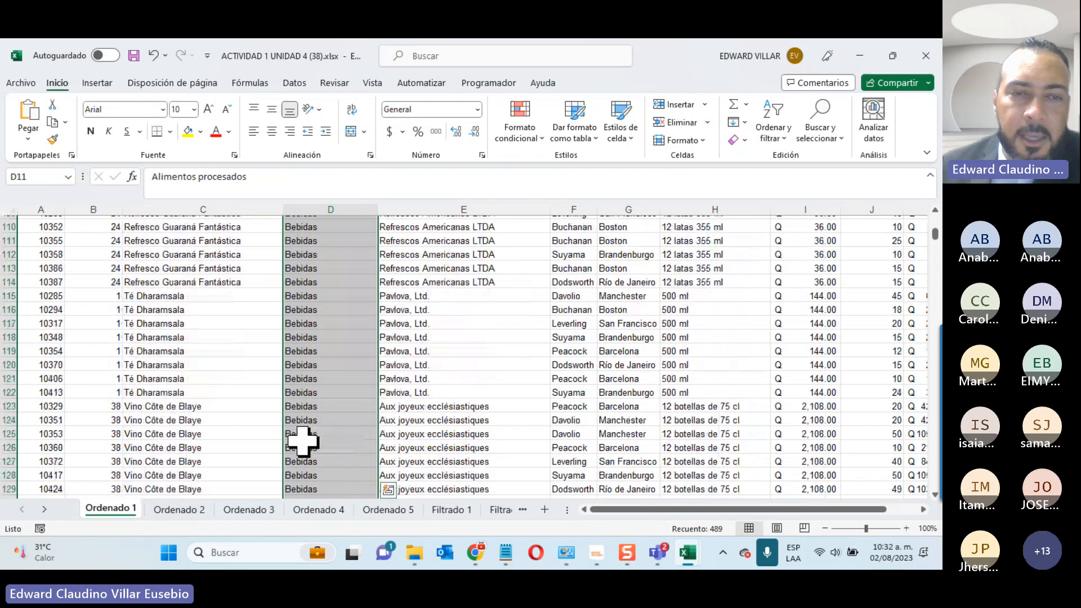
{"action": "scroll", "coordinate": [302, 440], "scroll_direction": "down", "scroll_amount": 19}
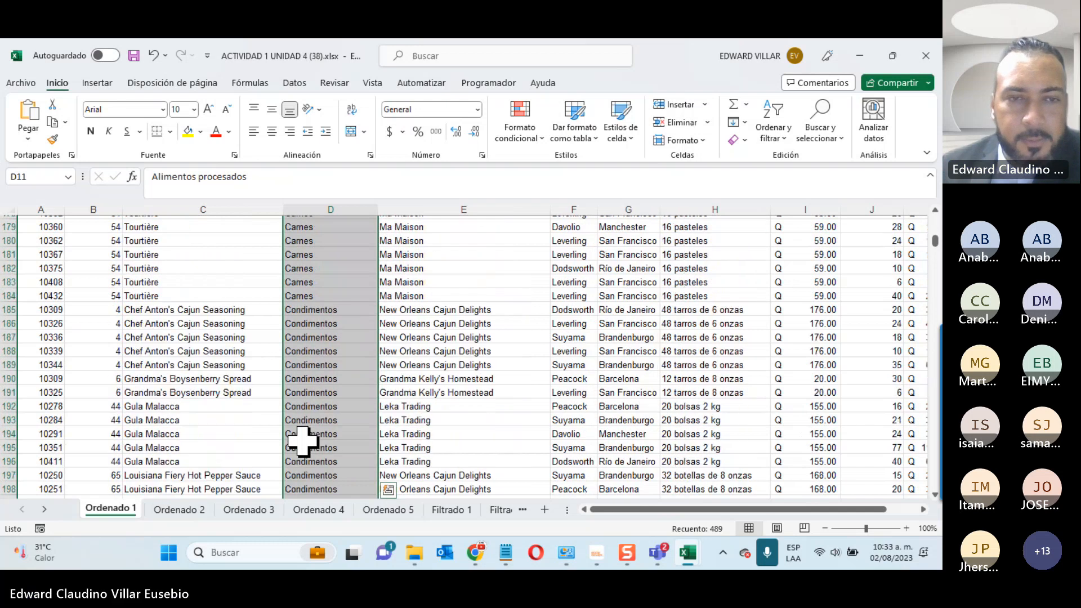
{"action": "scroll", "coordinate": [302, 440], "scroll_direction": "down", "scroll_amount": 16}
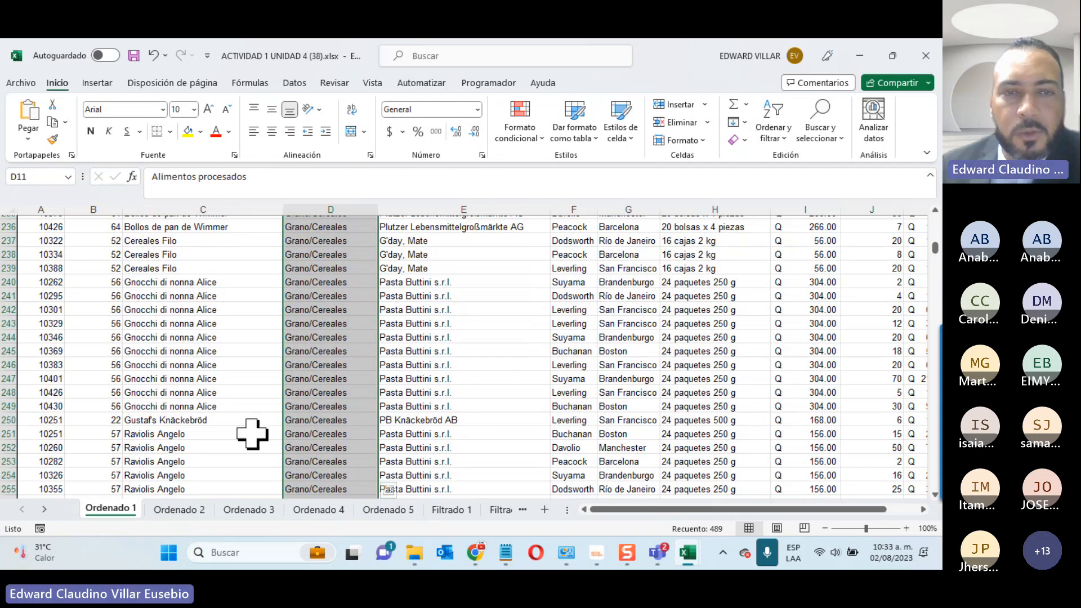
{"action": "scroll", "coordinate": [254, 431], "scroll_direction": "up", "scroll_amount": 20}
{"action": "scroll", "coordinate": [253, 431], "scroll_direction": "up", "scroll_amount": 16}
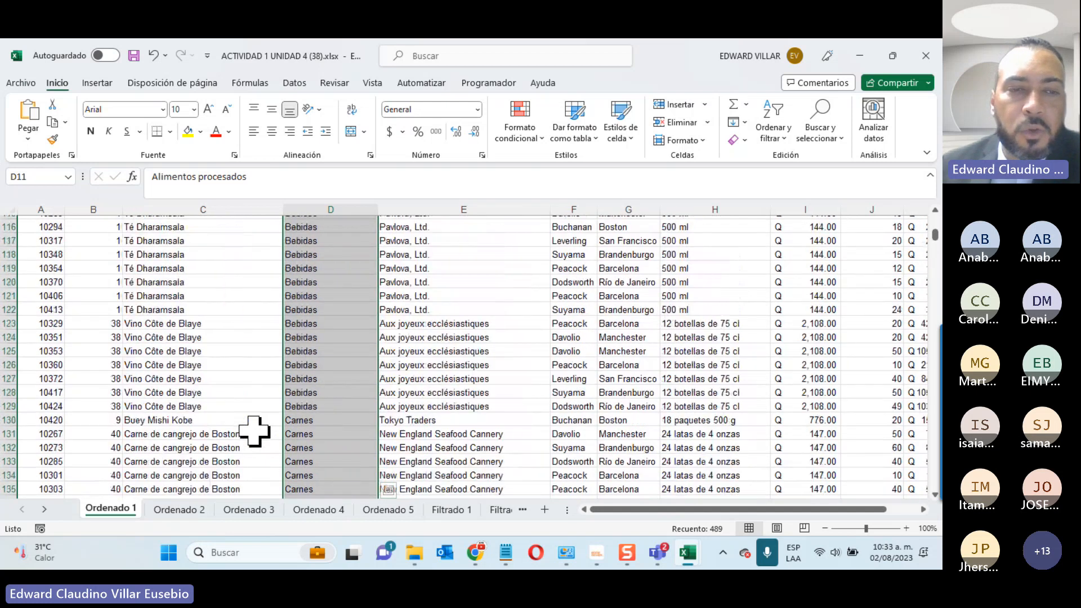
{"action": "scroll", "coordinate": [254, 431], "scroll_direction": "up", "scroll_amount": 20}
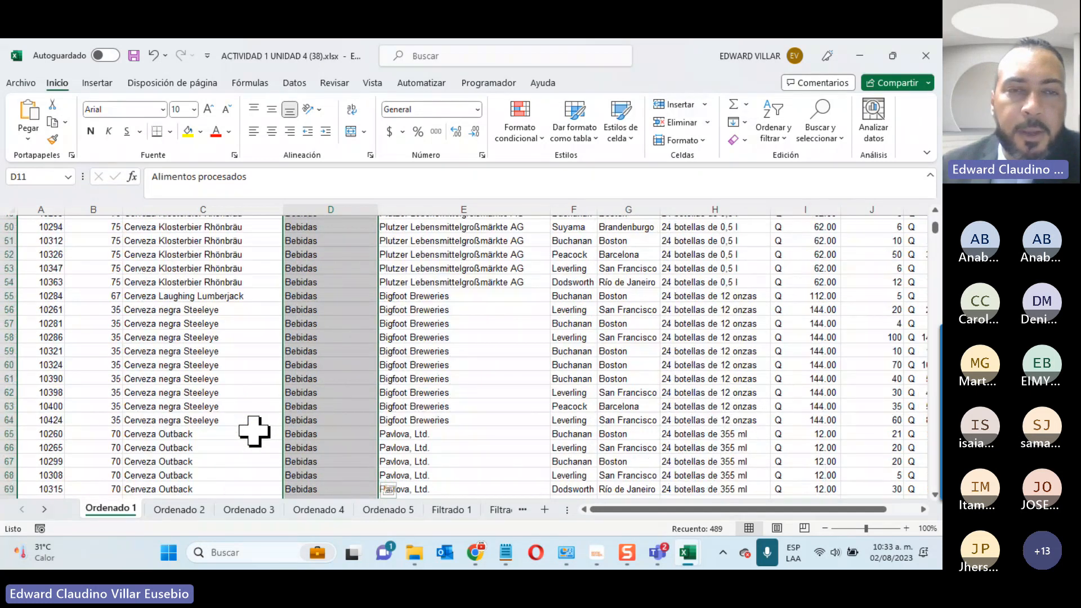
{"action": "scroll", "coordinate": [254, 431], "scroll_direction": "up", "scroll_amount": 2}
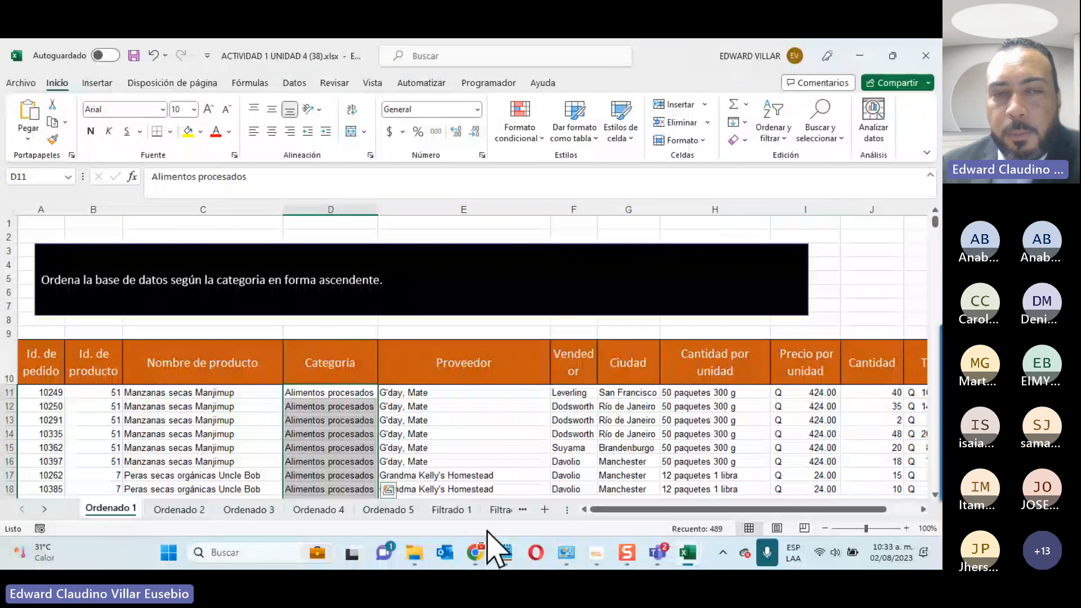
Step: Open Ordenado 2, highlight "el total" in its sort instruction, and bring the Total column into view
{"action": "left_click", "coordinate": [161, 512]}
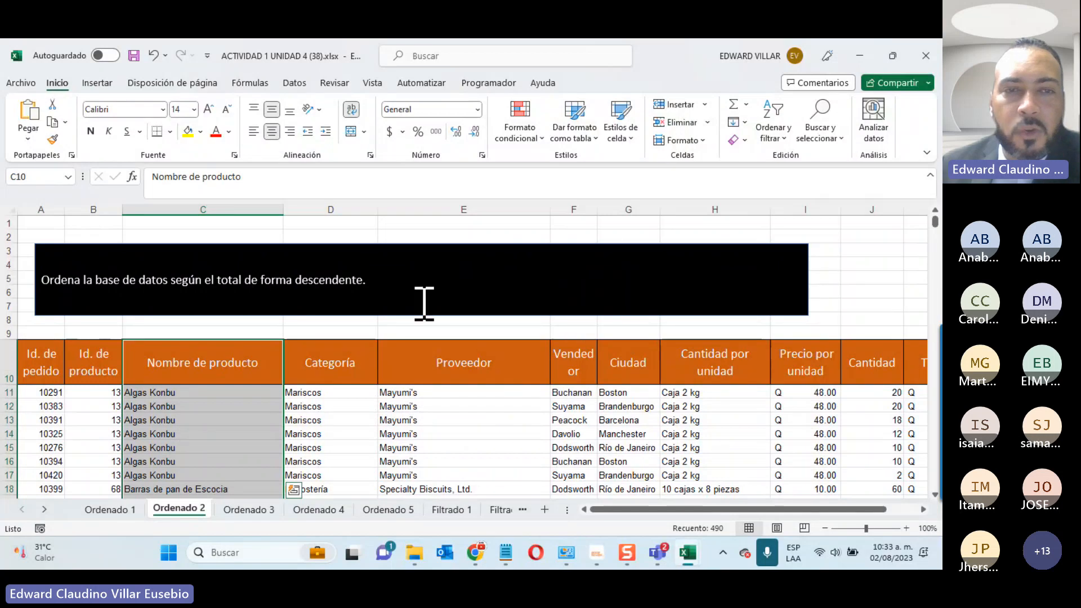
{"action": "left_click", "coordinate": [248, 510]}
{"action": "left_click", "coordinate": [186, 511]}
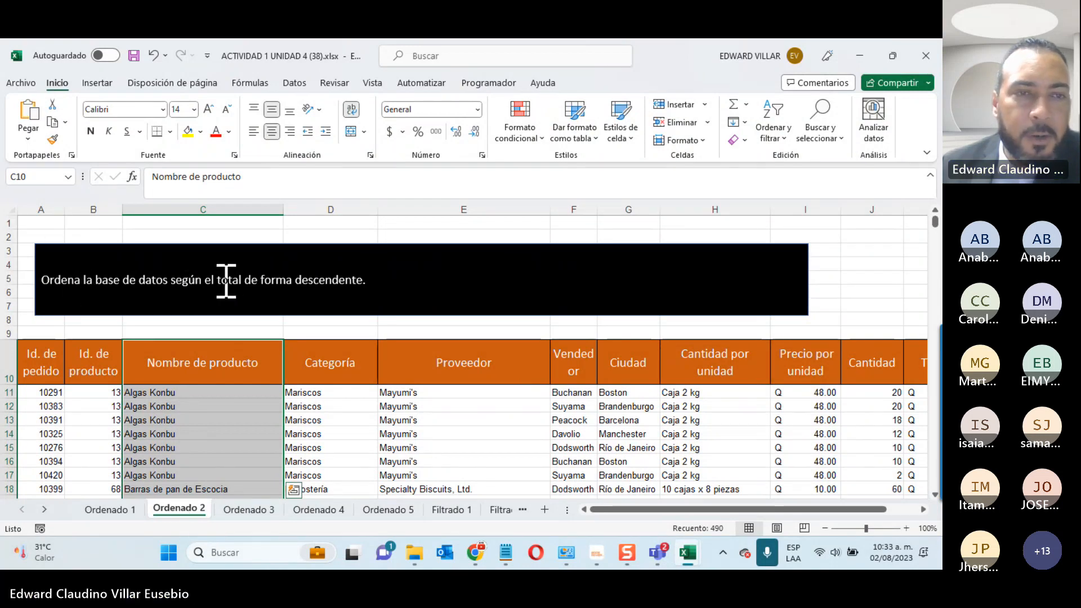
{"action": "left_click_drag", "start_coordinate": [218, 279], "coordinate": [243, 279]}
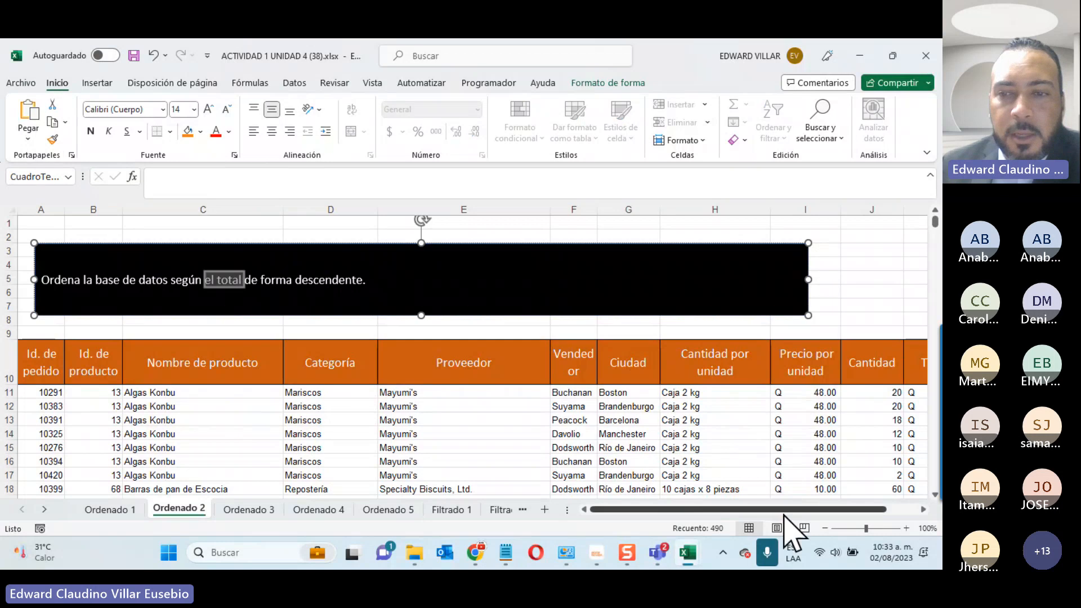
{"action": "left_click_drag", "start_coordinate": [802, 510], "coordinate": [856, 509]}
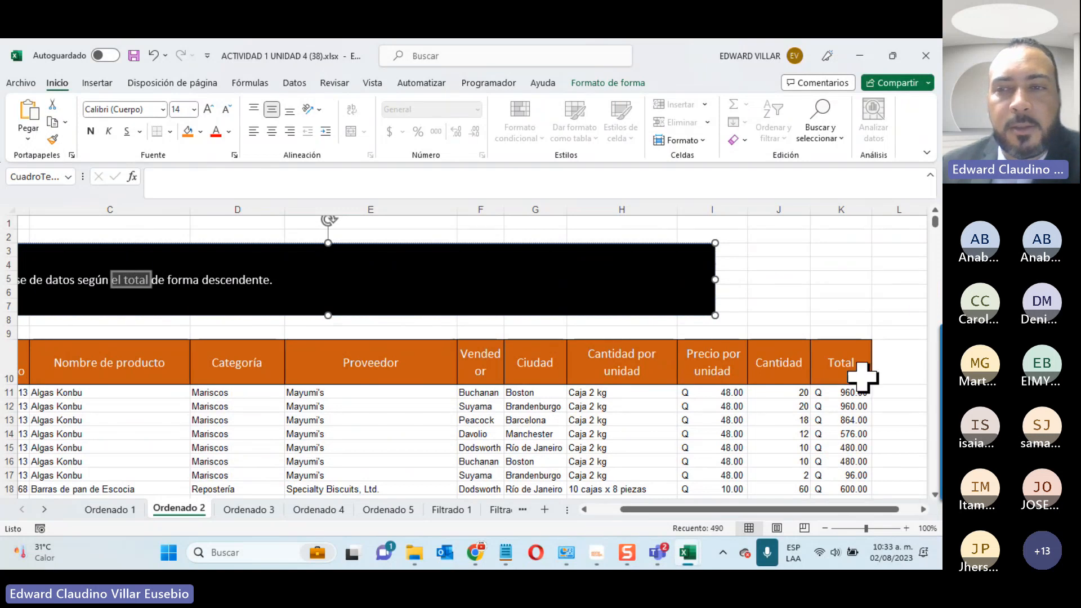
Step: Select the first five Total values on Ordenado 2 and view the sort and filter commands available for numbers
{"action": "left_click", "coordinate": [844, 392]}
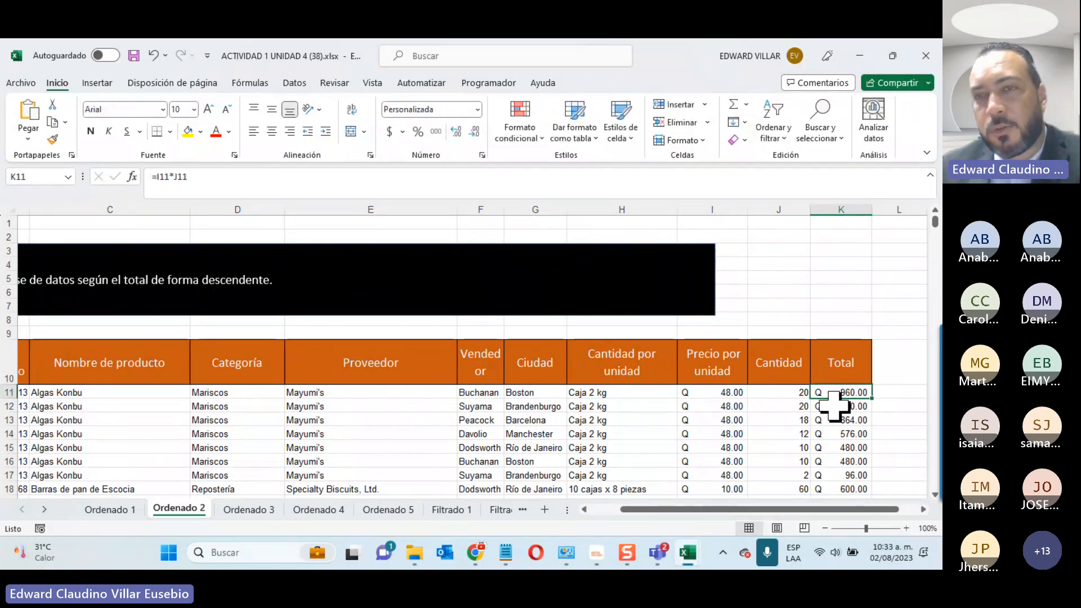
{"action": "left_click_drag", "start_coordinate": [834, 405], "coordinate": [842, 447]}
{"action": "left_click", "coordinate": [772, 134]}
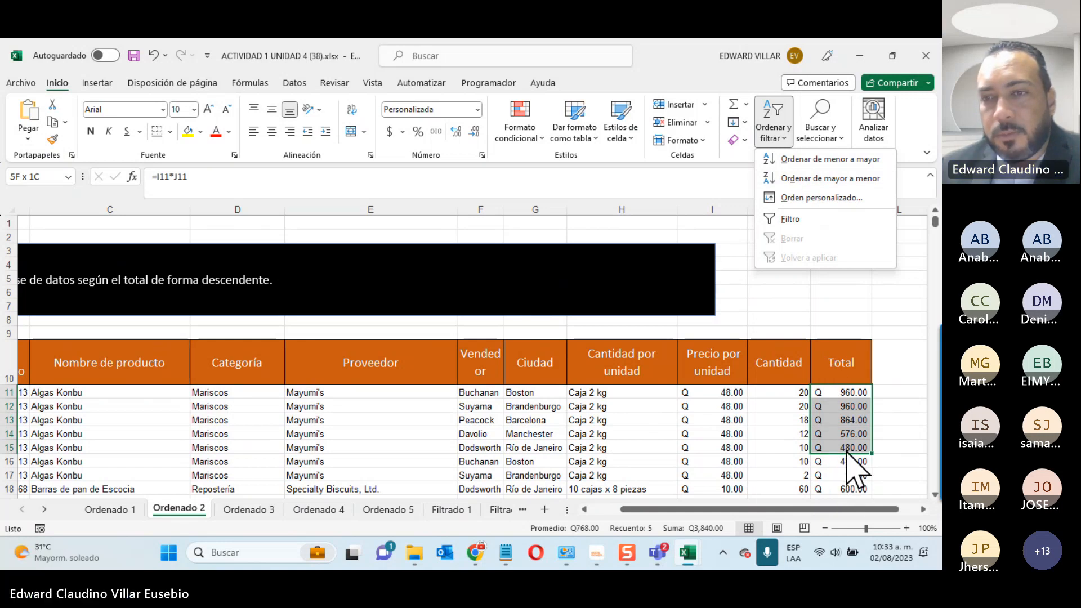
{"action": "left_click", "coordinate": [714, 406]}
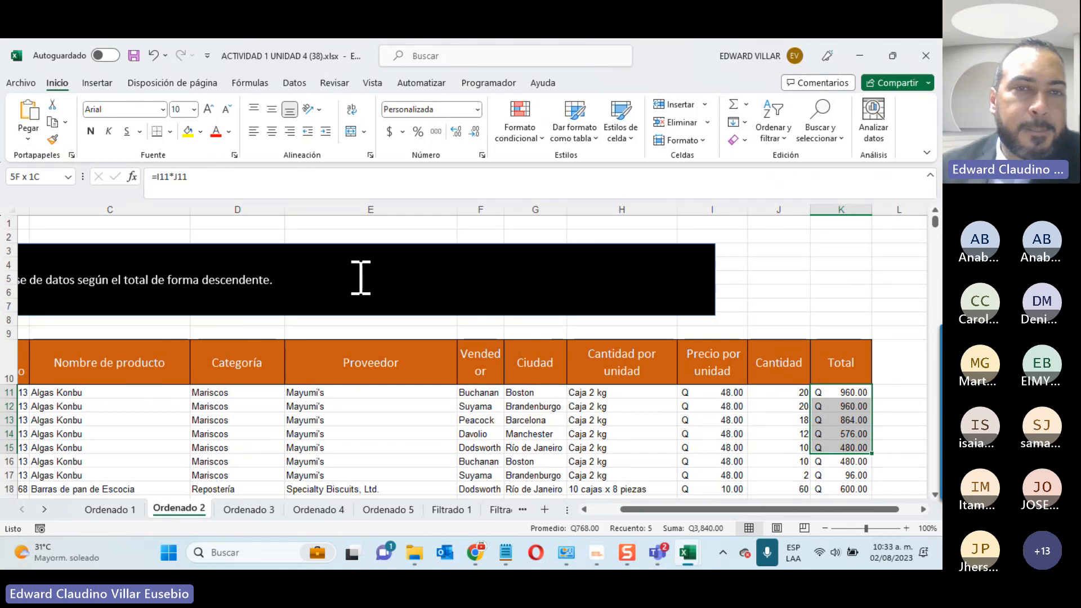
Step: On Ordenado 3, copy the supplier sequence from Leka Trading to Grandma Kelly's Homestead out of the instruction text box
{"action": "left_click", "coordinate": [249, 509]}
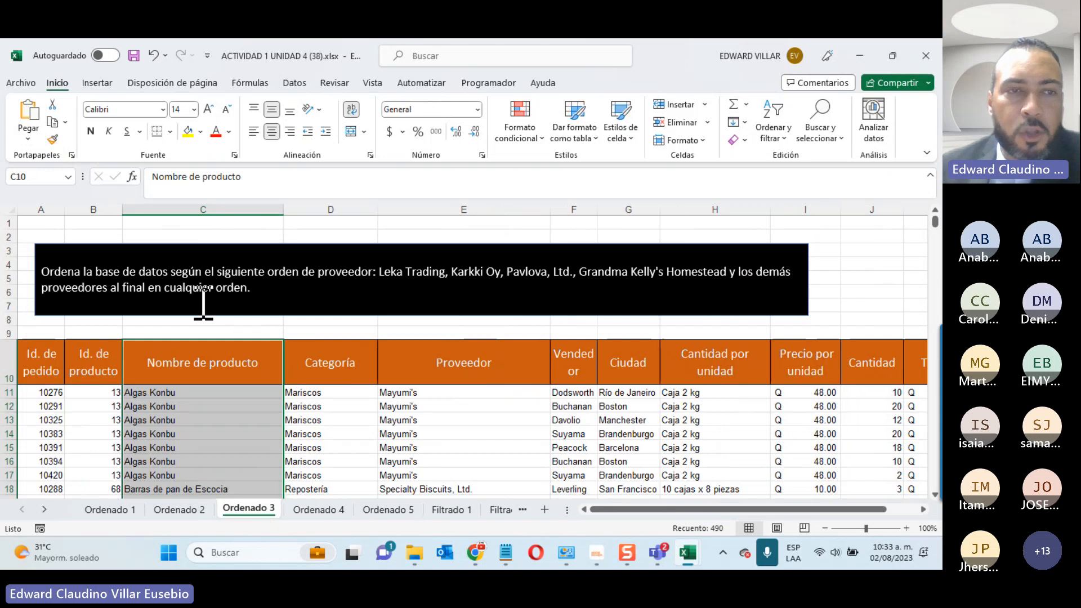
{"action": "left_click", "coordinate": [385, 275]}
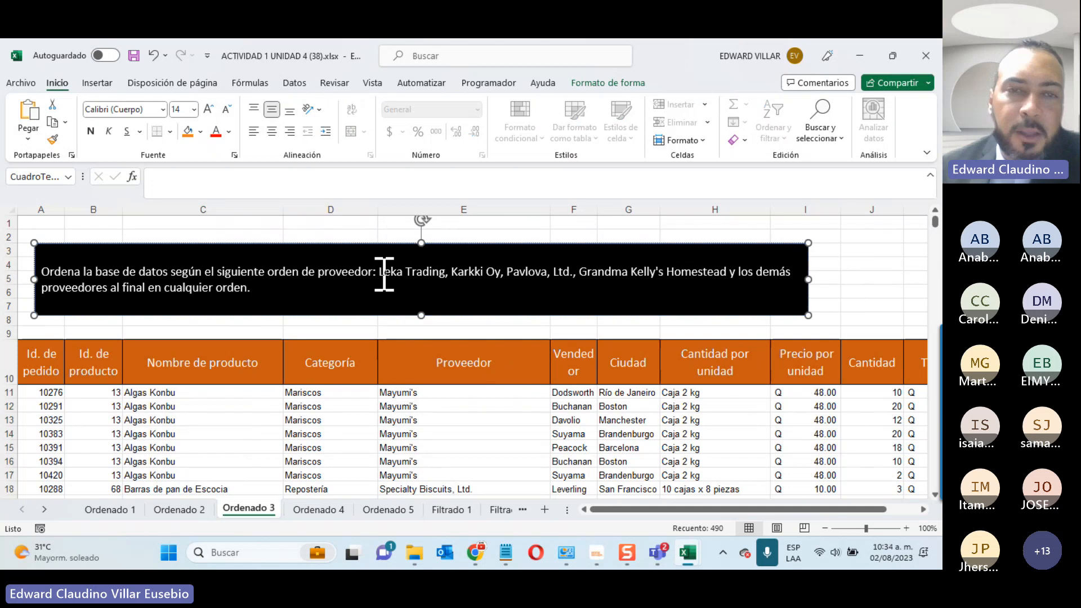
{"action": "left_click_drag", "start_coordinate": [386, 276], "coordinate": [723, 272]}
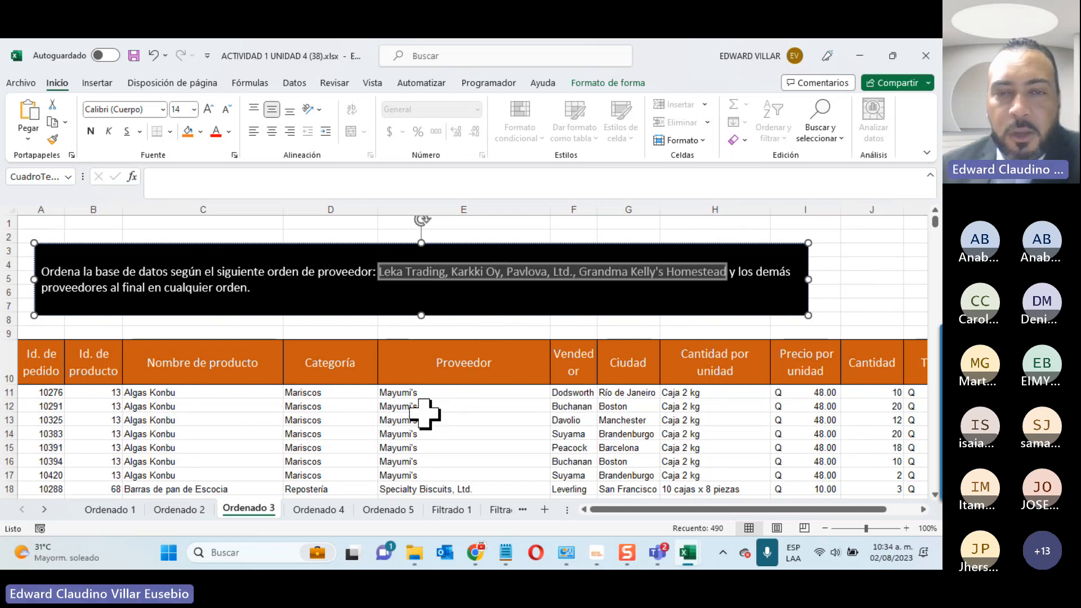
{"action": "scroll", "coordinate": [434, 373], "scroll_direction": "down", "scroll_amount": 1}
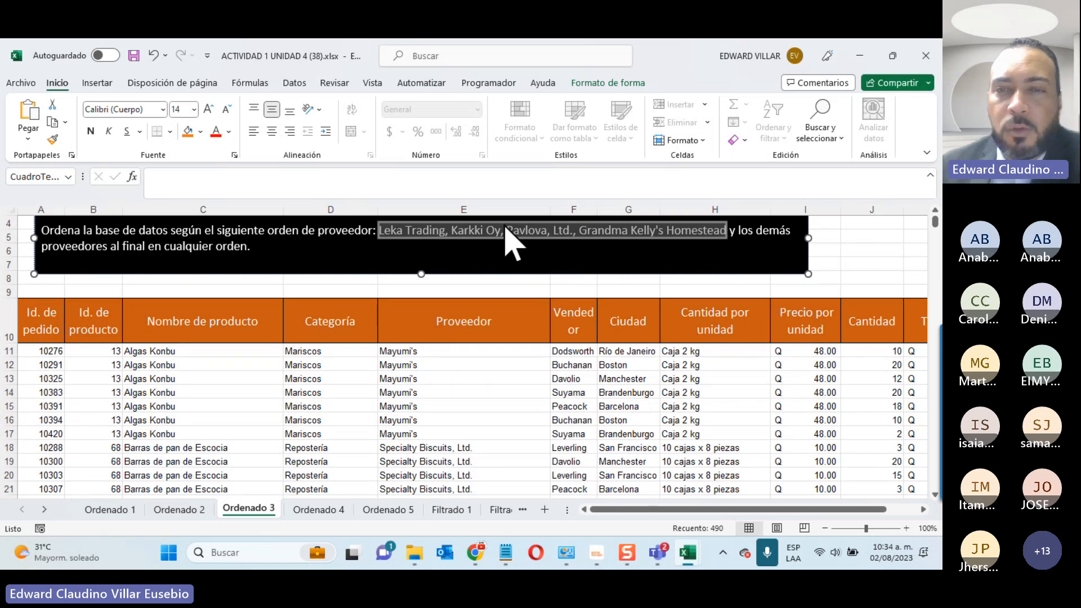
{"action": "right_click", "coordinate": [646, 231]}
{"action": "left_click", "coordinate": [675, 280]}
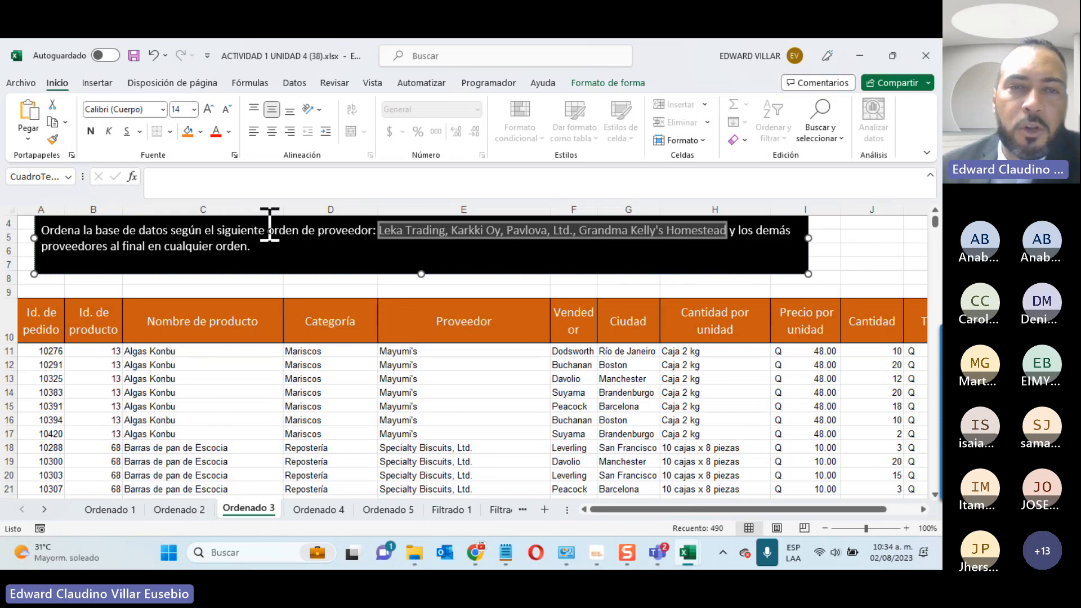
Step: Select all Proveedor values on Ordenado 3 and start a custom sort with the selection expanded to the adjacent data
{"action": "left_click", "coordinate": [419, 350]}
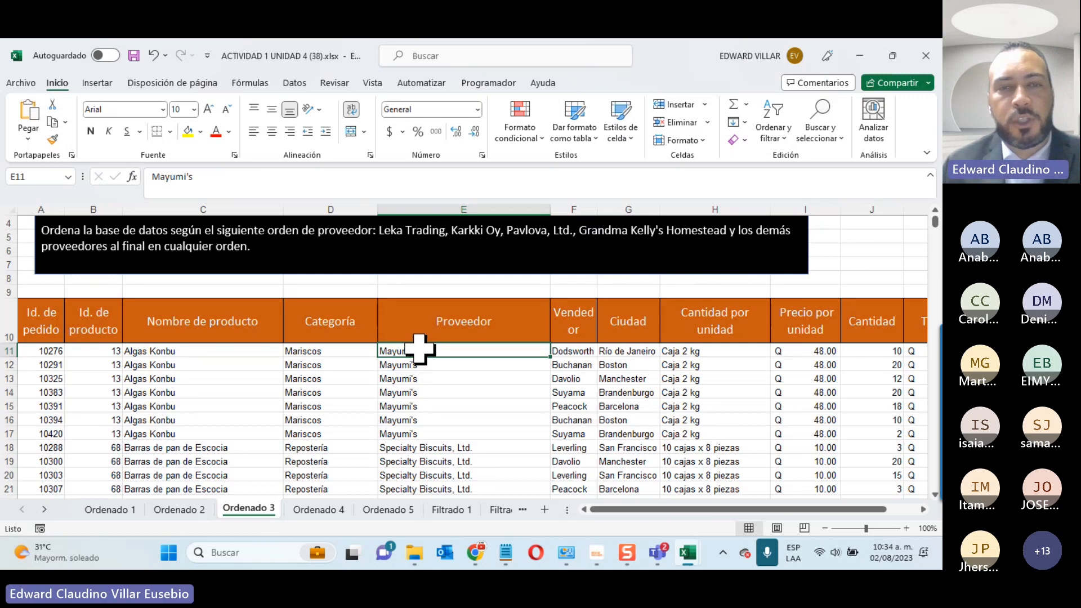
{"action": "key", "text": "ctrl+shift+Down"}
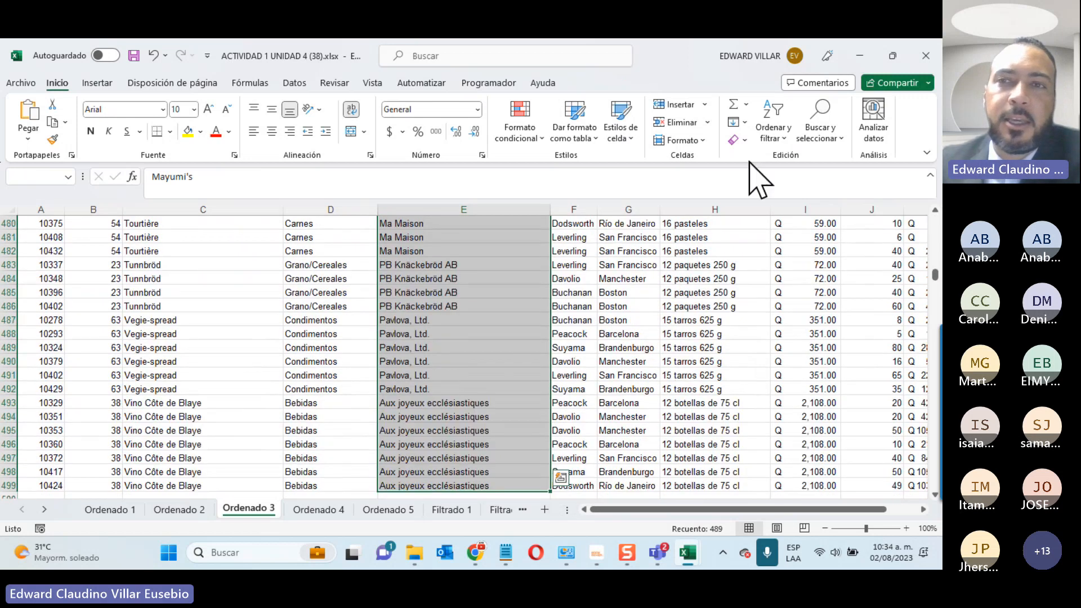
{"action": "left_click", "coordinate": [776, 135]}
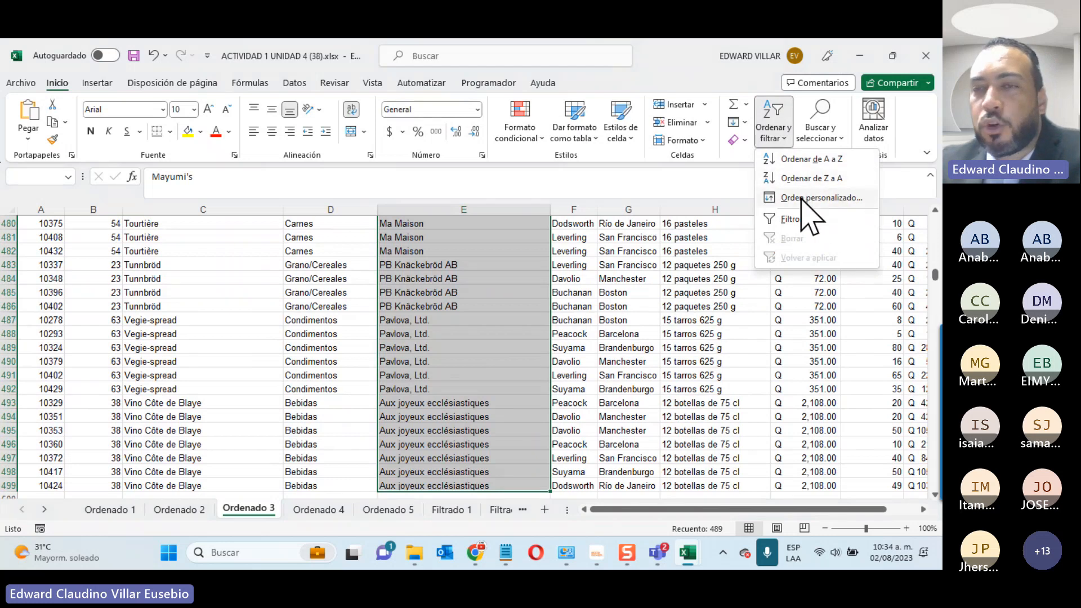
{"action": "left_click", "coordinate": [802, 198]}
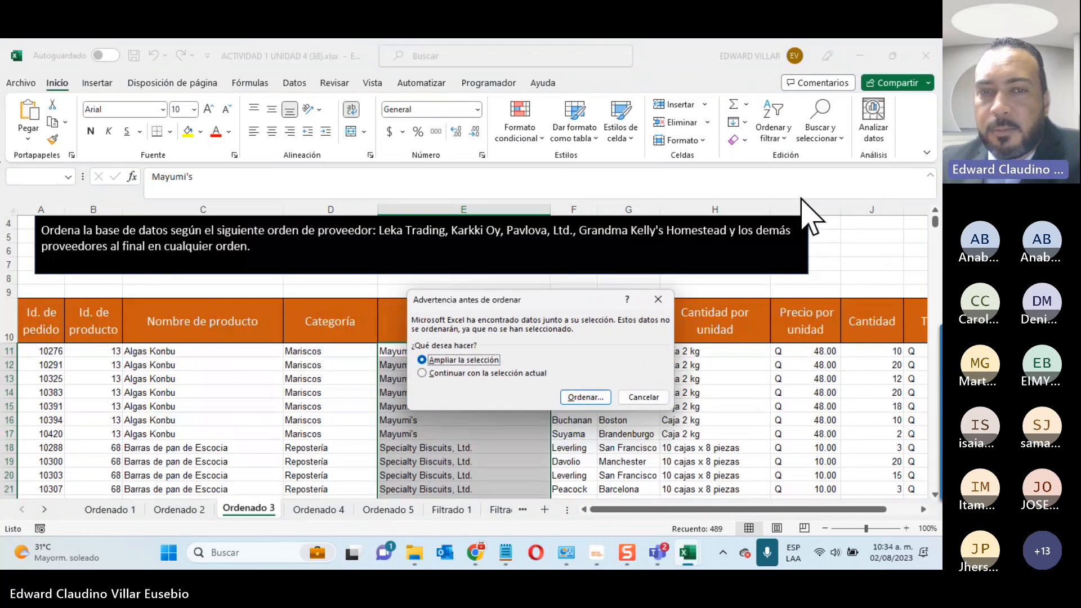
{"action": "left_click", "coordinate": [584, 397]}
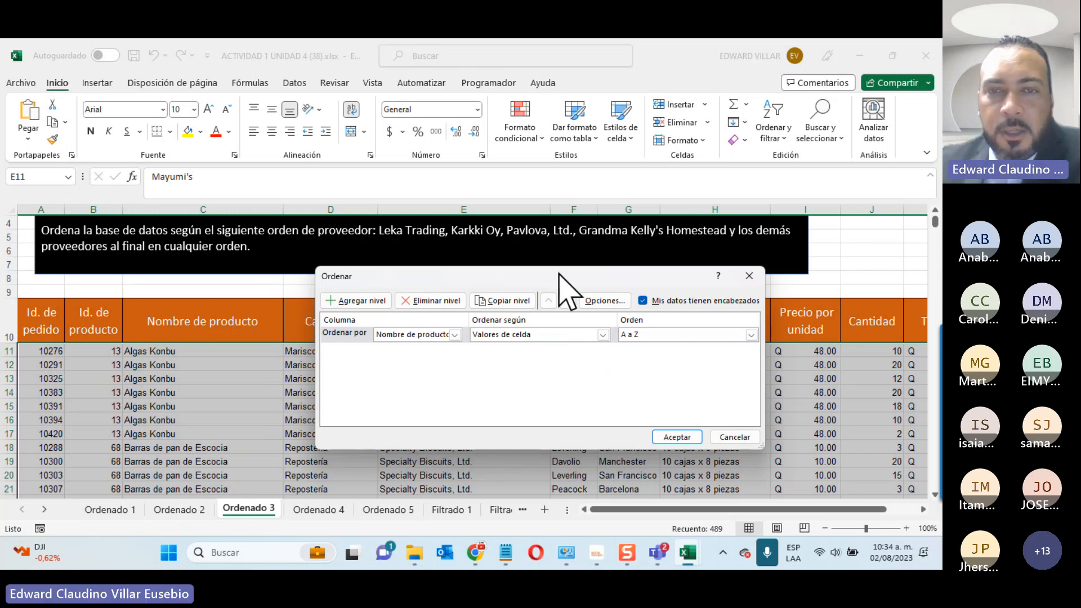
Step: Set the sort level to the Proveedor column based on cell values (Valores de celda), keeping the instruction visible
{"action": "left_click_drag", "start_coordinate": [557, 272], "coordinate": [505, 371]}
{"action": "left_click", "coordinate": [402, 434]}
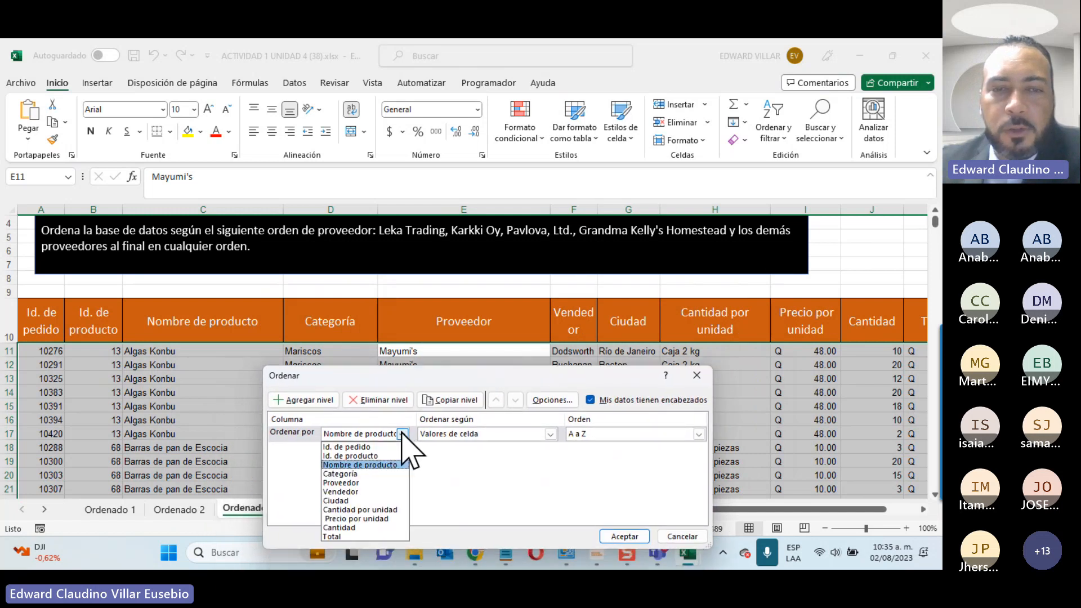
{"action": "left_click", "coordinate": [377, 482]}
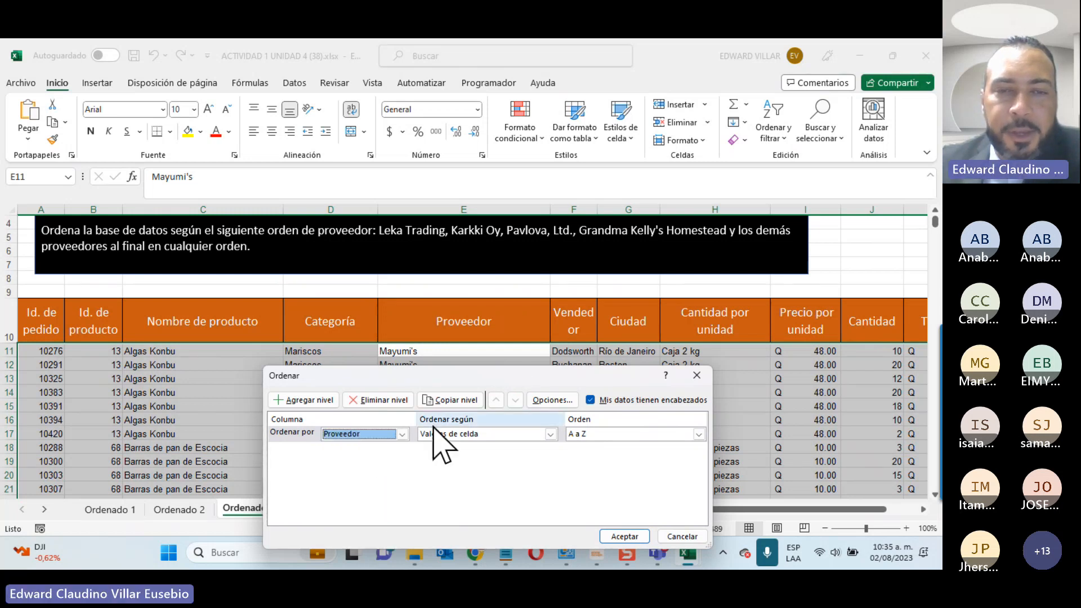
{"action": "left_click", "coordinate": [497, 436]}
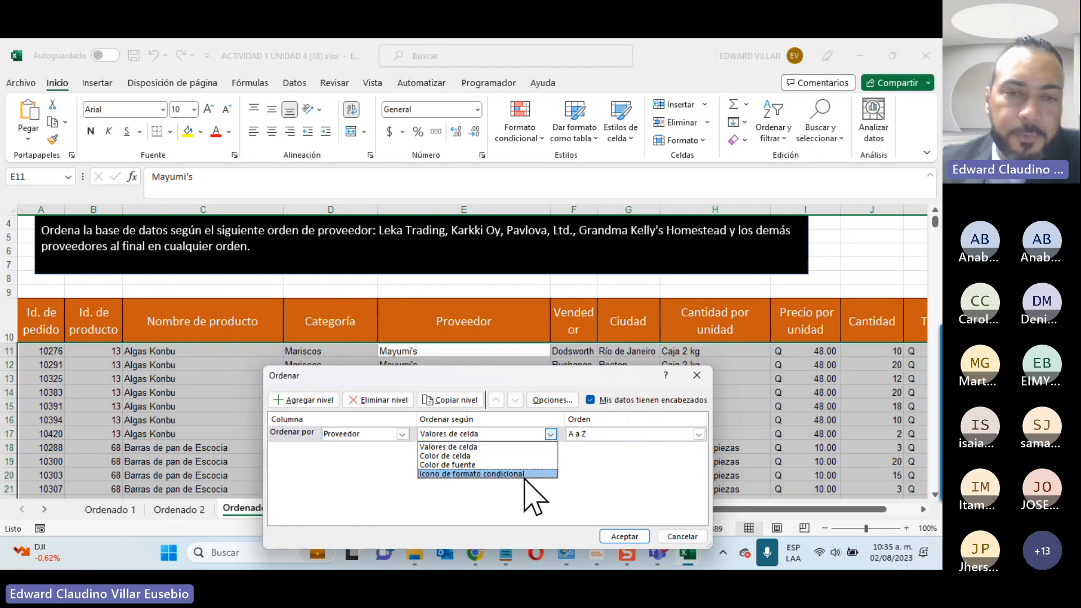
{"action": "left_click", "coordinate": [505, 446]}
Step: Choose a custom list as the sort order and add a new list from the copied supplier sequence
{"action": "left_click", "coordinate": [612, 435]}
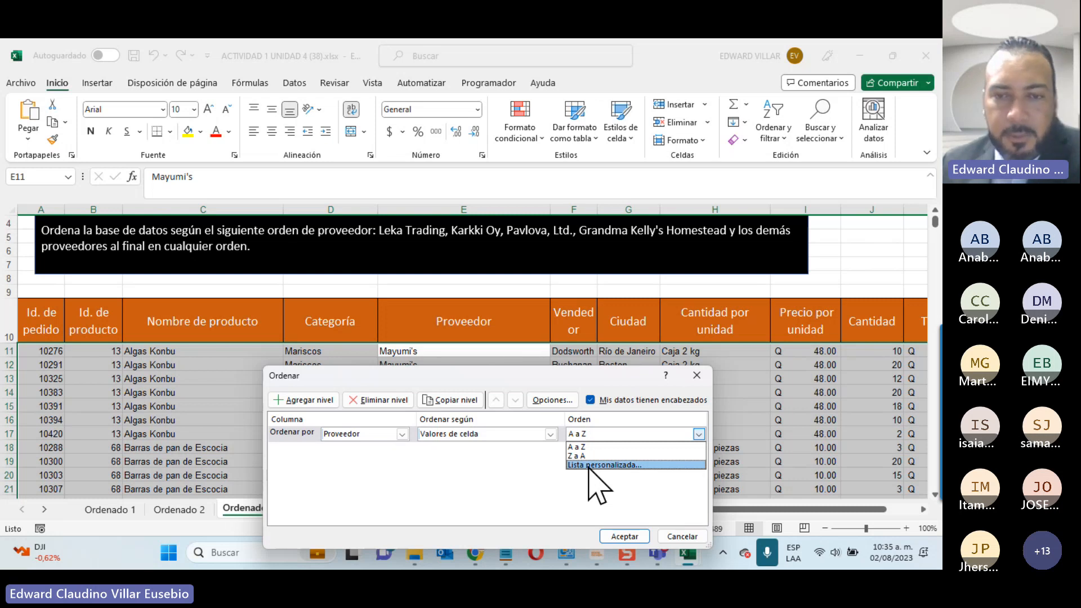
{"action": "left_click", "coordinate": [589, 465]}
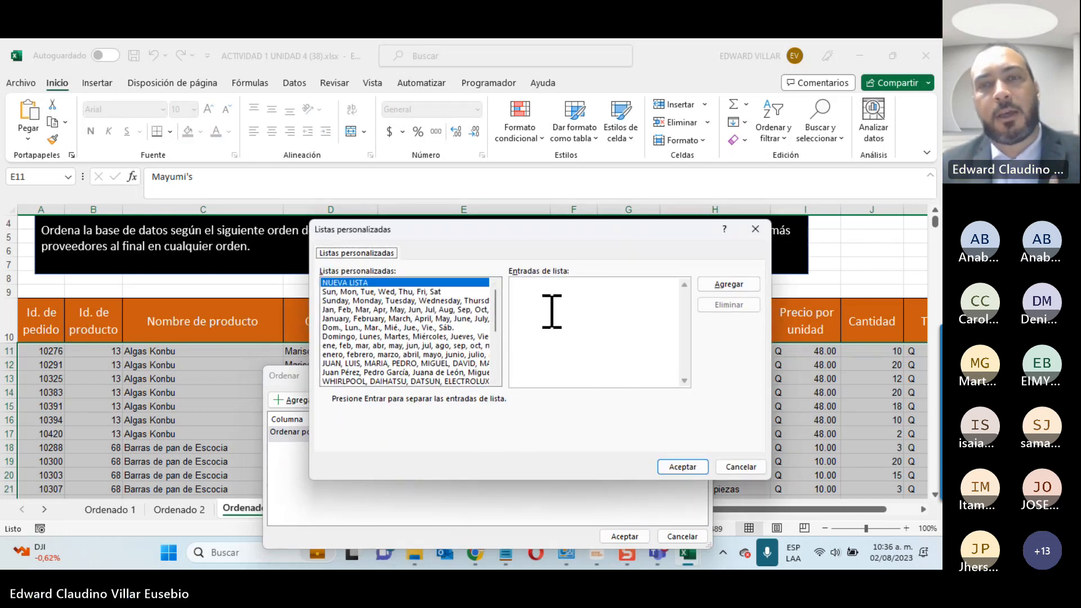
{"action": "left_click", "coordinate": [549, 294]}
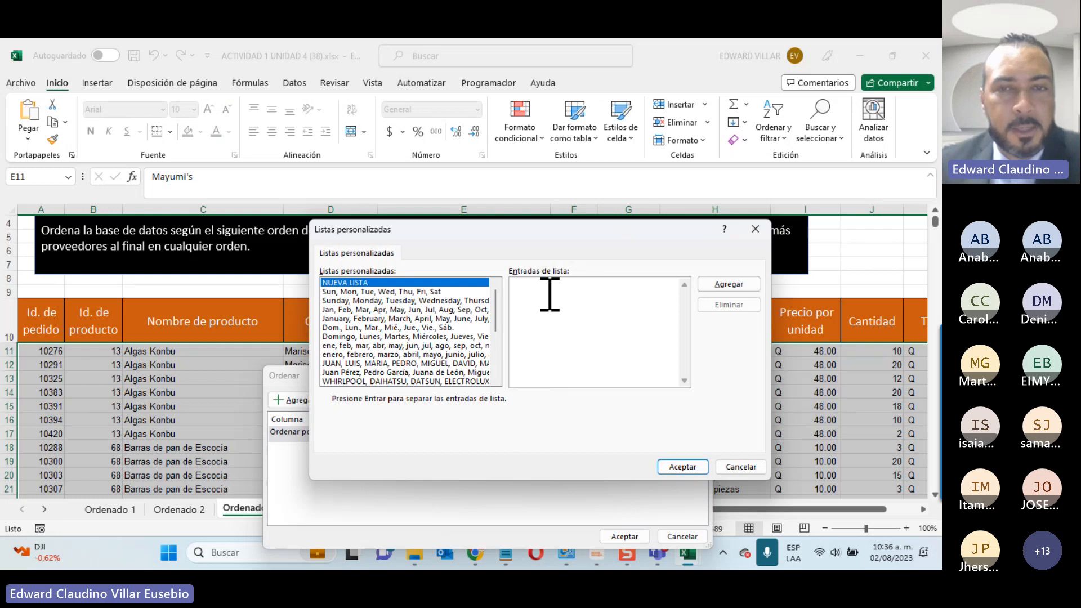
{"action": "key", "text": "ctrl+v"}
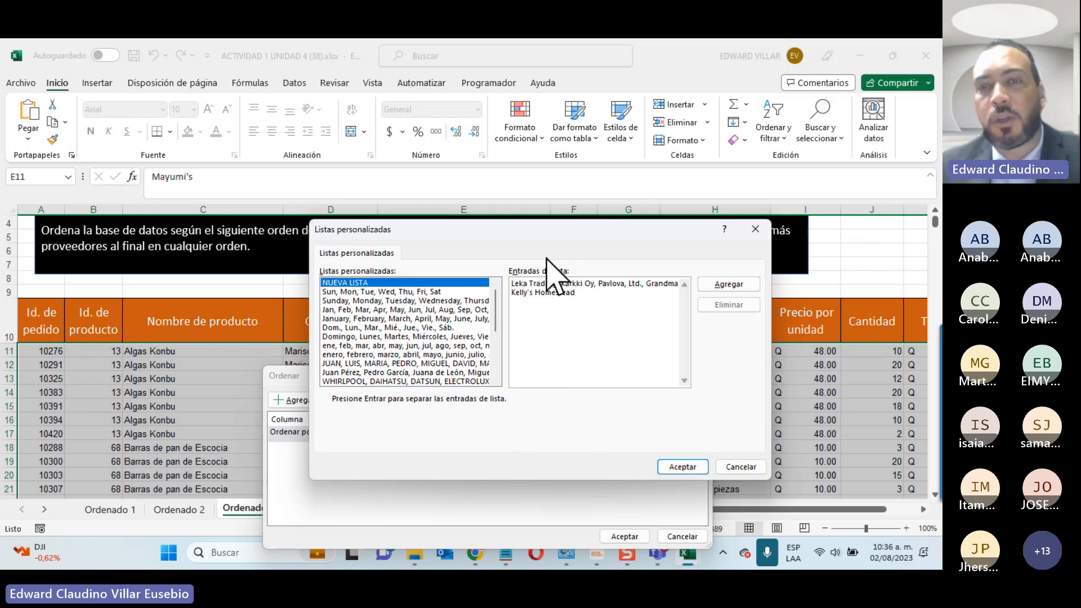
{"action": "left_click_drag", "start_coordinate": [572, 231], "coordinate": [550, 305]}
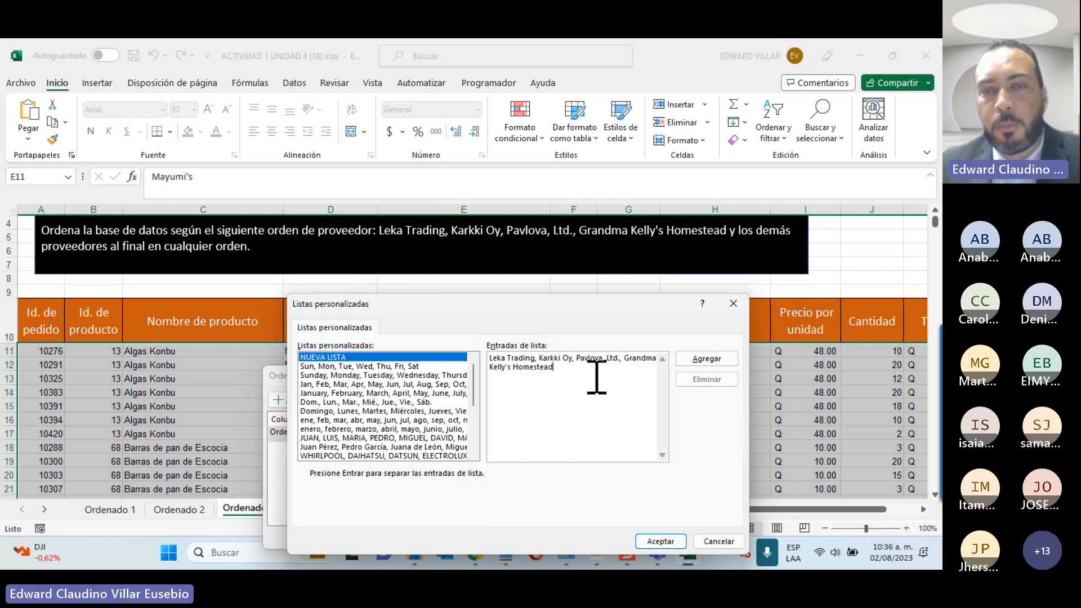
{"action": "left_click", "coordinate": [698, 360]}
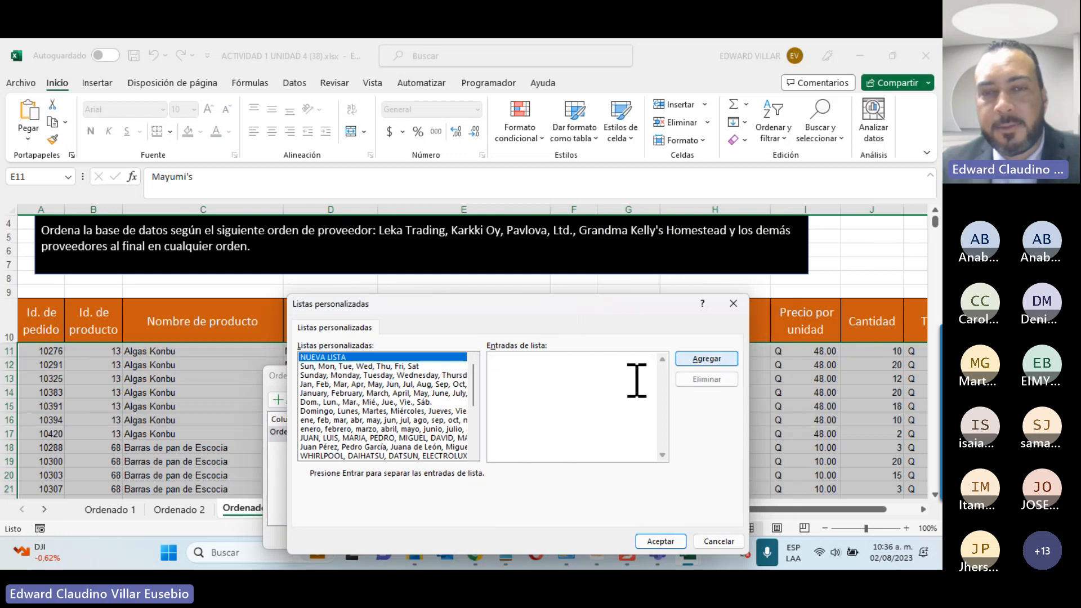
Step: Pick the custom list Leka Trading, Karkki Oy, Pavlova-Ltd, Grandma Kelly's Homestead and sort the Ordenado 3 database by it
{"action": "scroll", "coordinate": [306, 405], "scroll_direction": "down", "scroll_amount": 3}
{"action": "scroll", "coordinate": [307, 406], "scroll_direction": "down", "scroll_amount": 1}
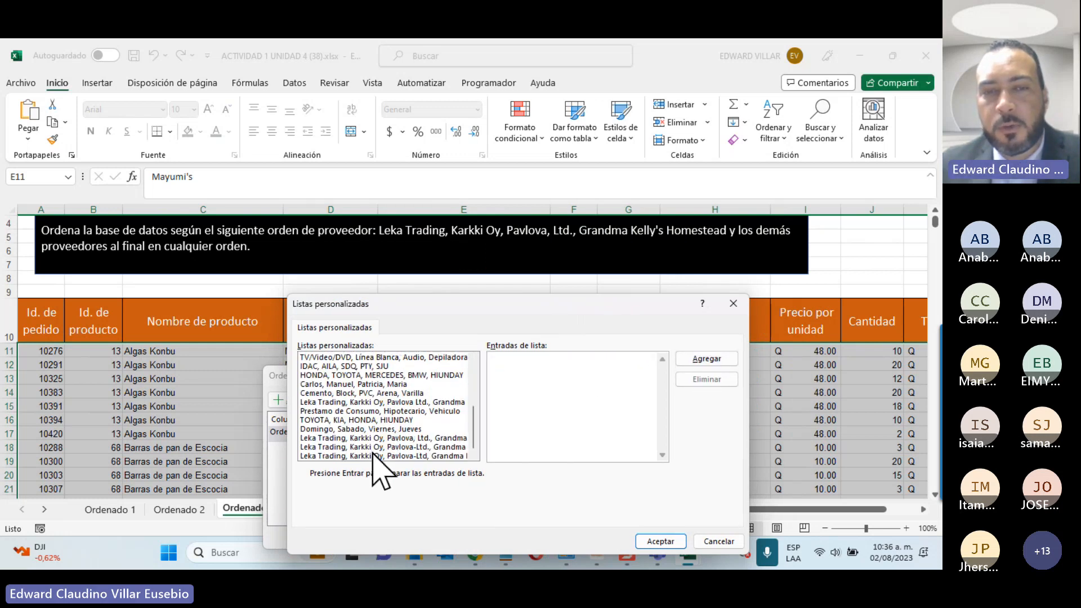
{"action": "left_click", "coordinate": [375, 455]}
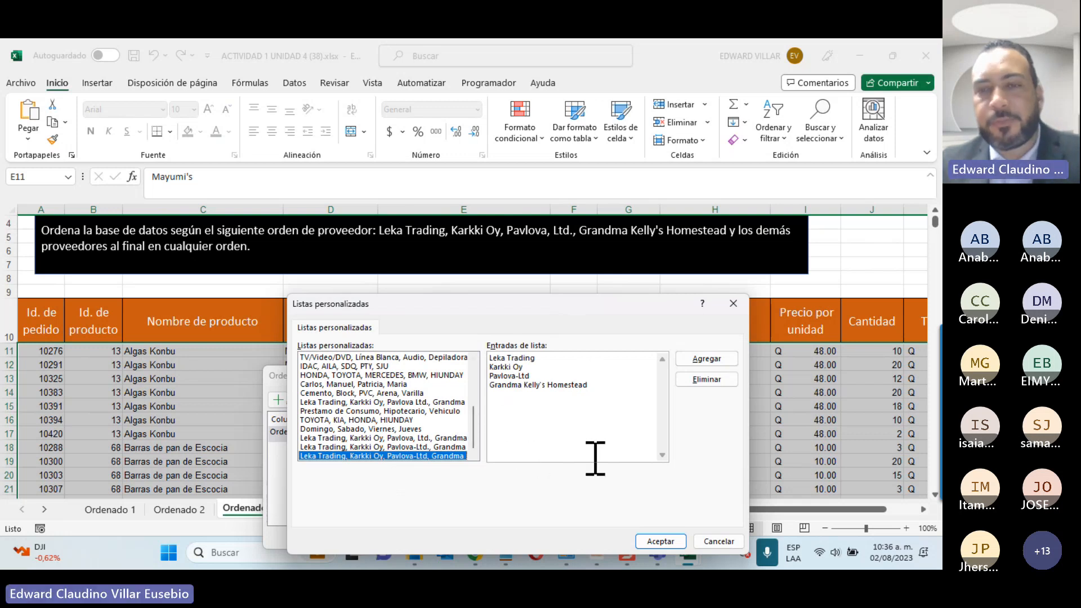
{"action": "left_click", "coordinate": [660, 541]}
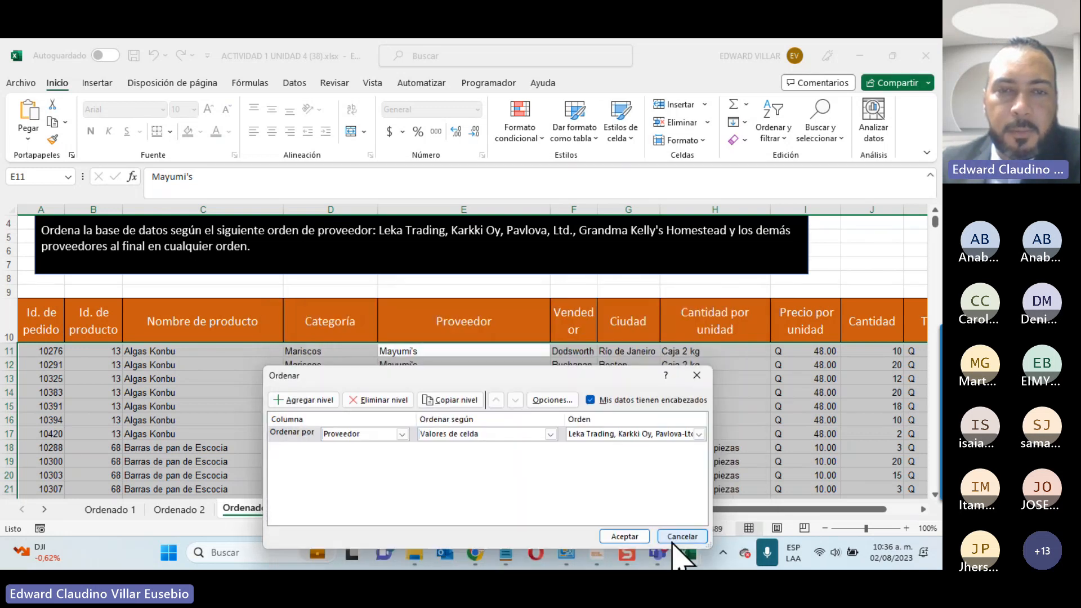
{"action": "left_click", "coordinate": [624, 536]}
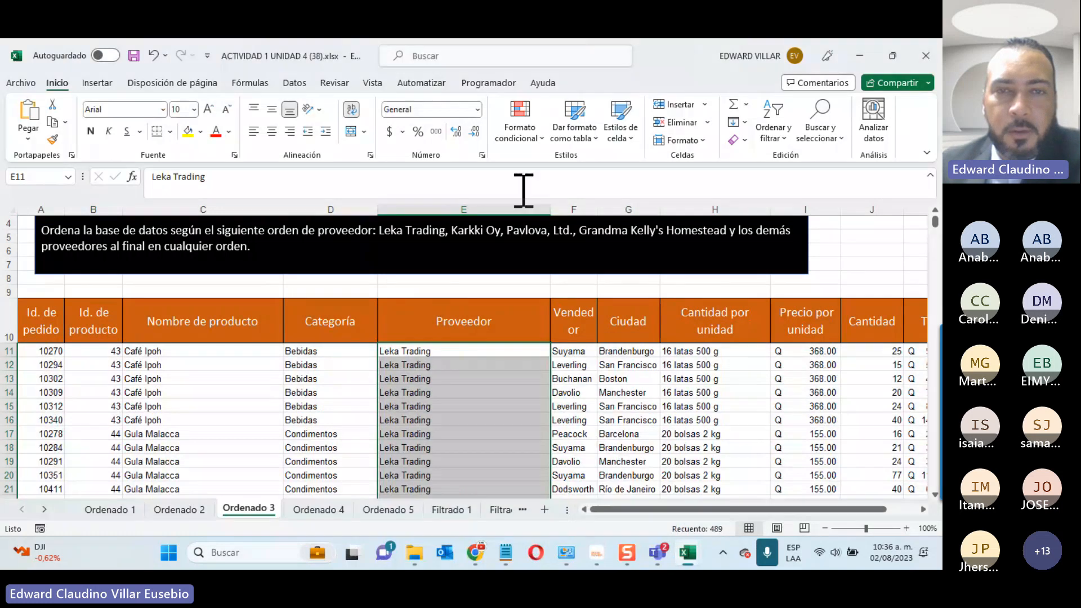
Step: Check the supplier order in the sorted Ordenado 3 records against the instruction, highlighting "Pavlova, Ltd.," in its text
{"action": "scroll", "coordinate": [471, 386], "scroll_direction": "down", "scroll_amount": 4}
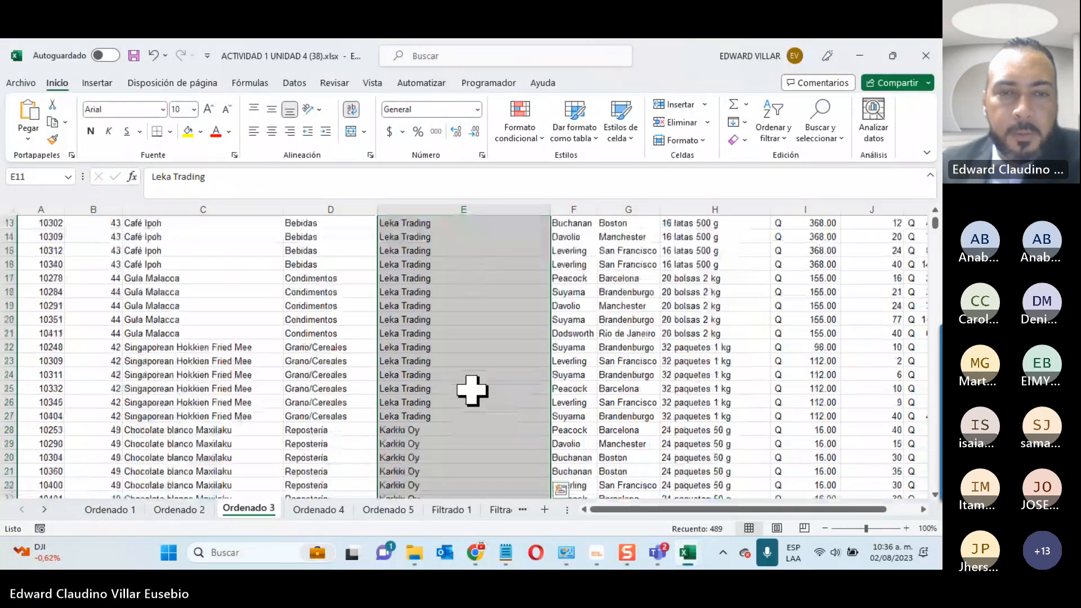
{"action": "scroll", "coordinate": [426, 454], "scroll_direction": "up", "scroll_amount": 2}
{"action": "scroll", "coordinate": [426, 454], "scroll_direction": "up", "scroll_amount": 3}
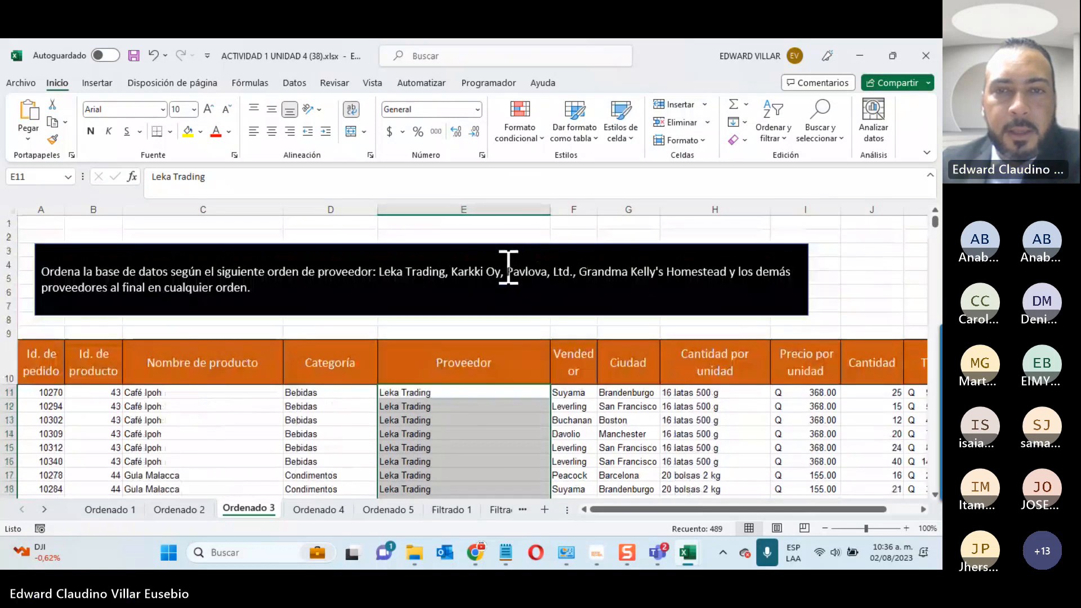
{"action": "left_click_drag", "start_coordinate": [506, 267], "coordinate": [565, 267]}
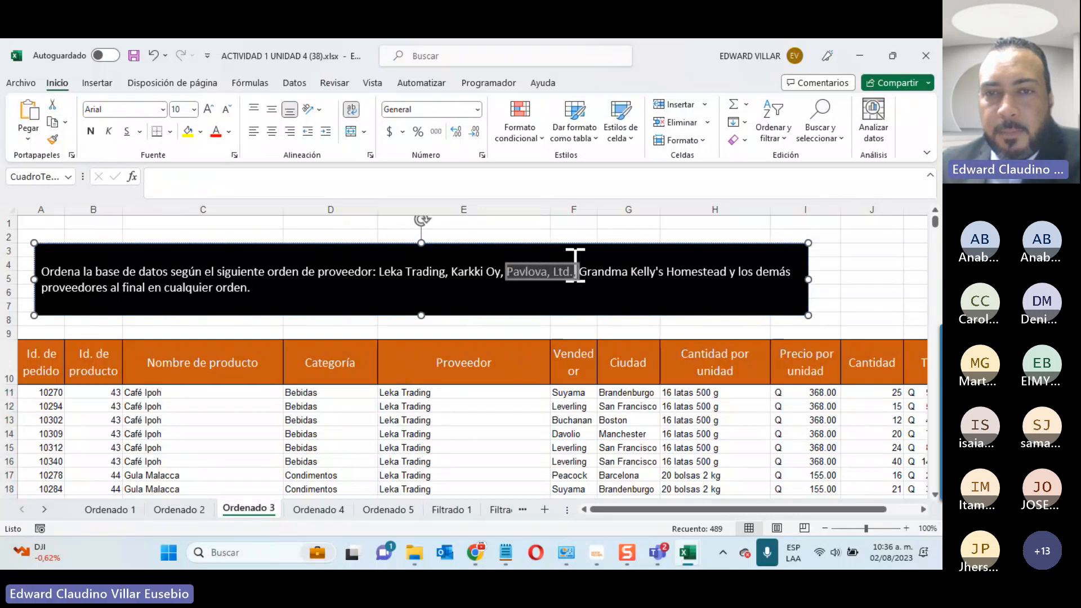
{"action": "left_click_drag", "start_coordinate": [574, 265], "coordinate": [575, 266]}
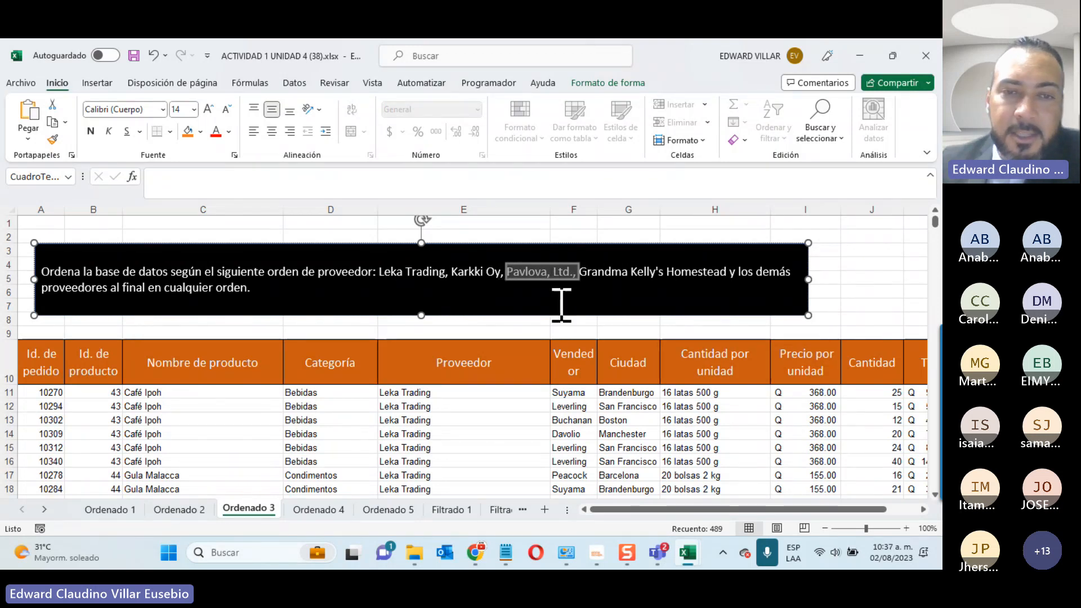
{"action": "scroll", "coordinate": [463, 383], "scroll_direction": "down", "scroll_amount": 1}
{"action": "scroll", "coordinate": [463, 383], "scroll_direction": "down", "scroll_amount": 3}
{"action": "scroll", "coordinate": [463, 383], "scroll_direction": "up", "scroll_amount": 2}
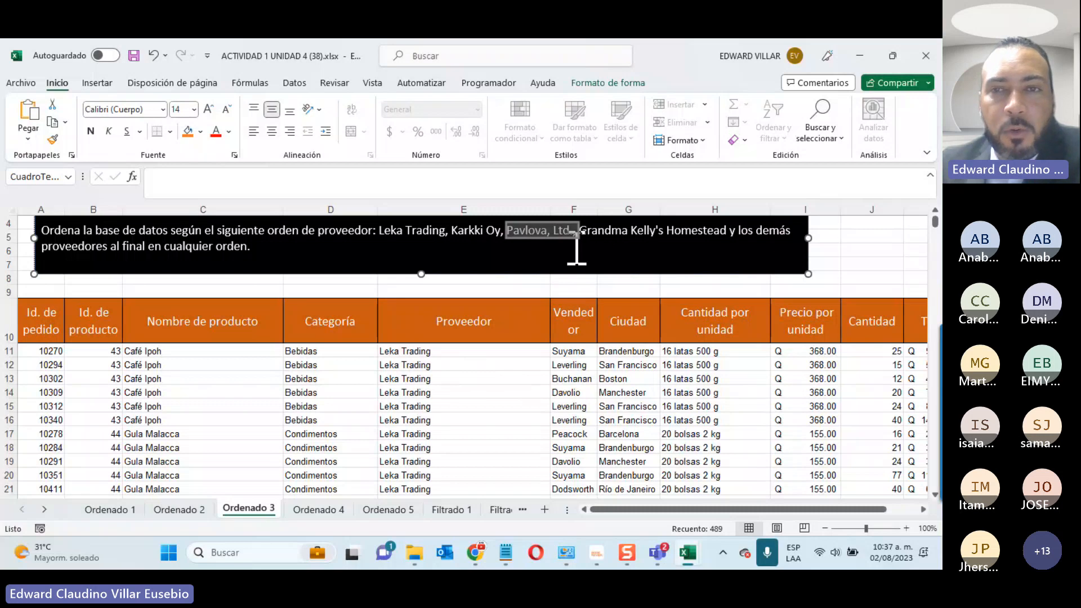
Step: Look through the sorted Ordenado 3 records to review which suppliers follow Leka Trading and Karkki Oy
{"action": "scroll", "coordinate": [490, 344], "scroll_direction": "down", "scroll_amount": 4}
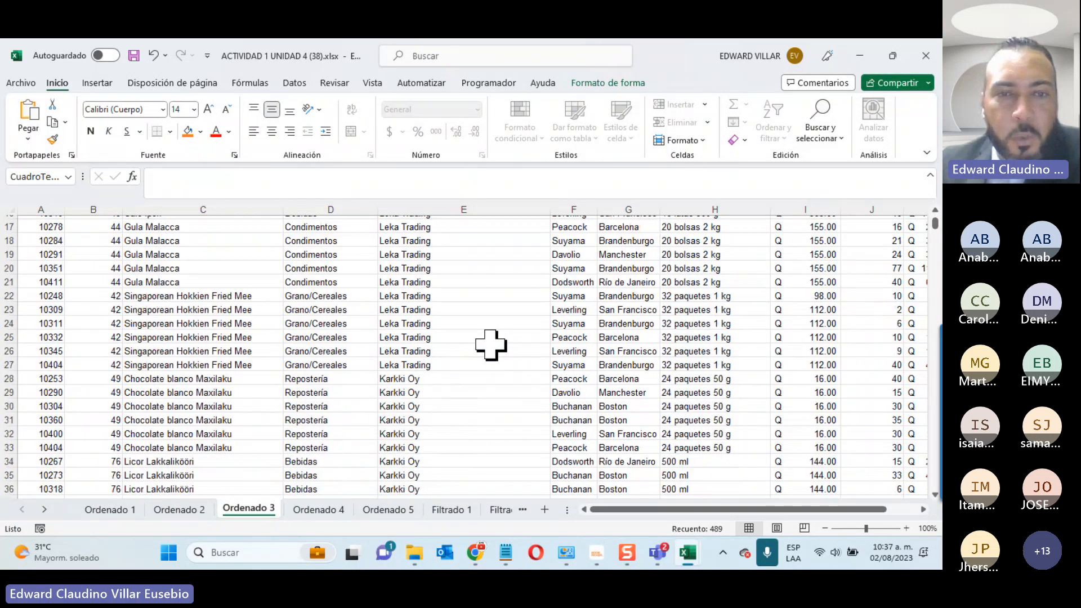
{"action": "scroll", "coordinate": [491, 344], "scroll_direction": "down", "scroll_amount": 7}
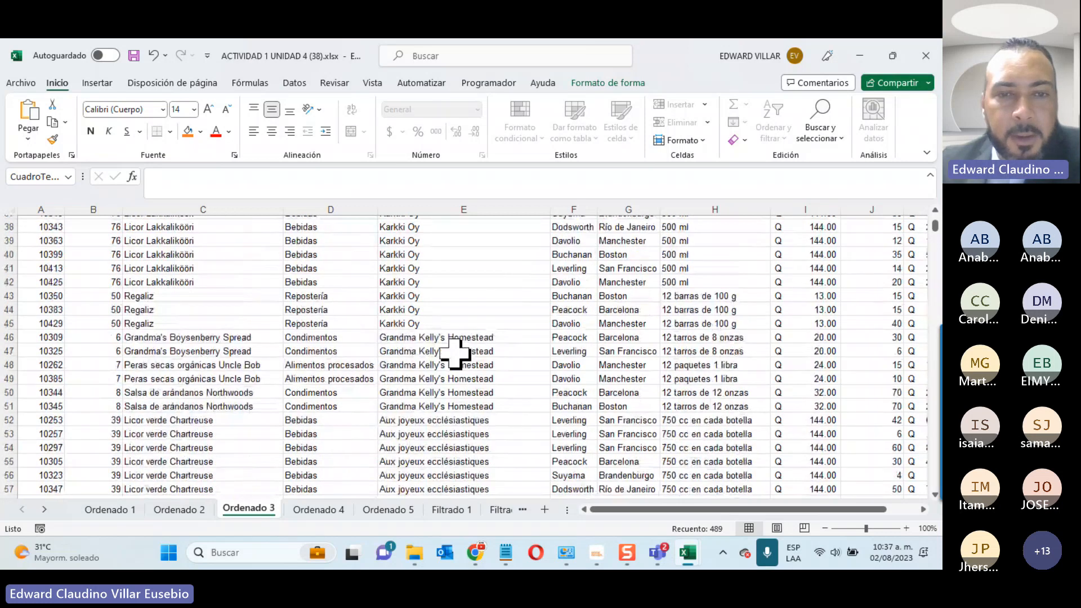
{"action": "scroll", "coordinate": [456, 360], "scroll_direction": "down", "scroll_amount": 6}
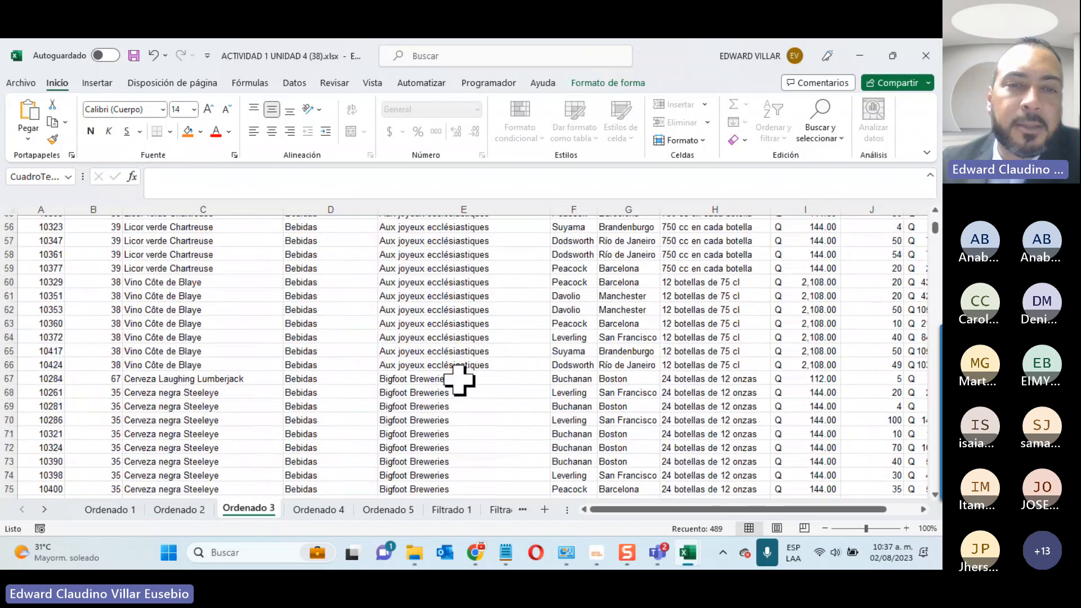
{"action": "scroll", "coordinate": [459, 380], "scroll_direction": "down", "scroll_amount": 4}
{"action": "scroll", "coordinate": [458, 380], "scroll_direction": "down", "scroll_amount": 13}
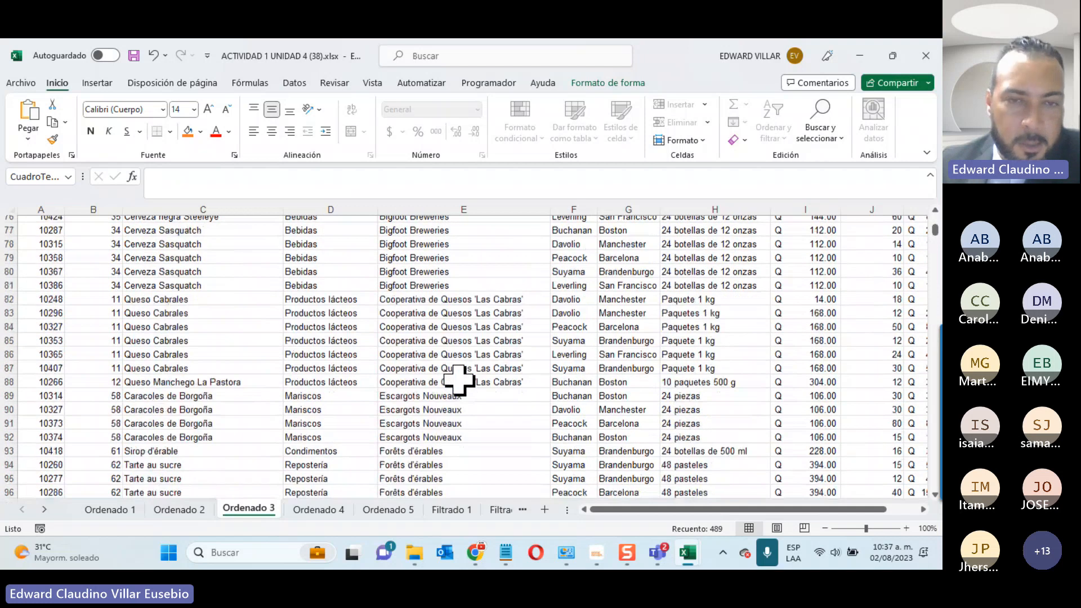
{"action": "scroll", "coordinate": [459, 380], "scroll_direction": "up", "scroll_amount": 20}
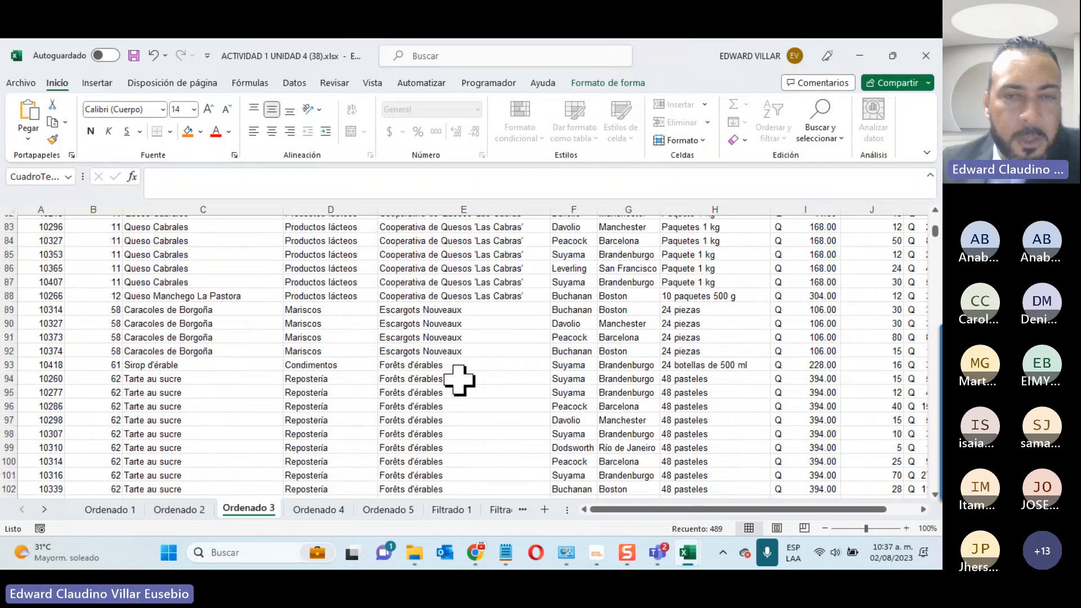
{"action": "scroll", "coordinate": [459, 380], "scroll_direction": "up", "scroll_amount": 7}
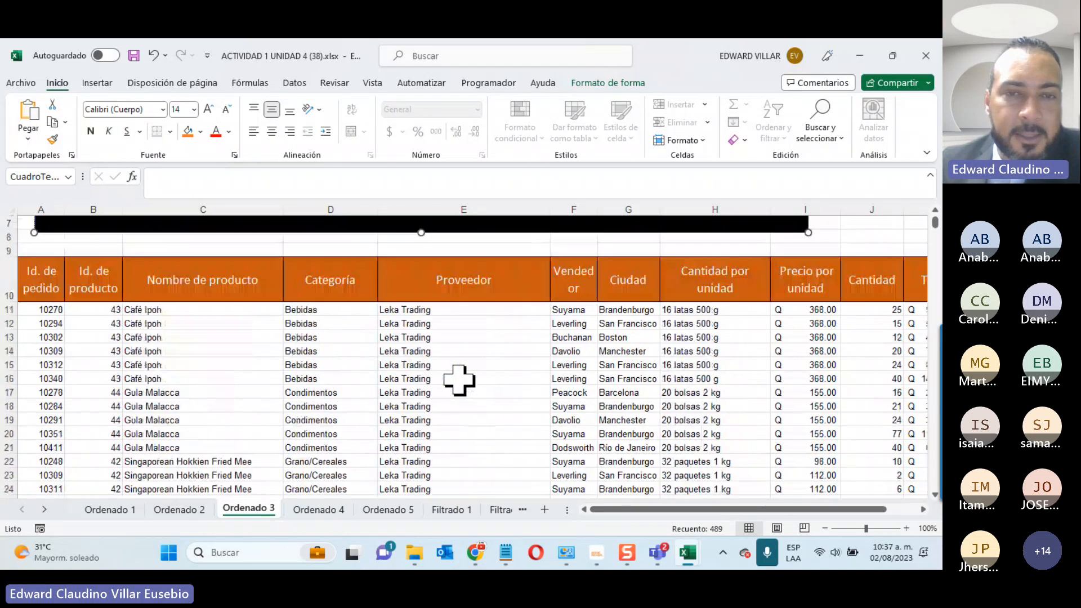
Step: Switch to the Teams meeting window to check the participant list, and return to the workbook
{"action": "left_click", "coordinate": [657, 553]}
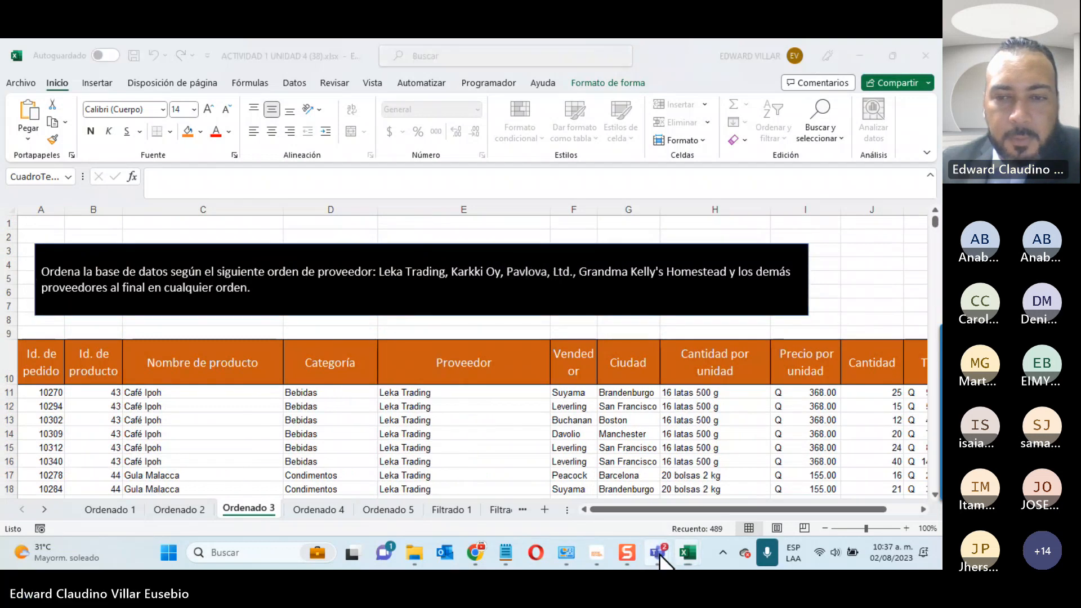
{"action": "left_click", "coordinate": [785, 445]}
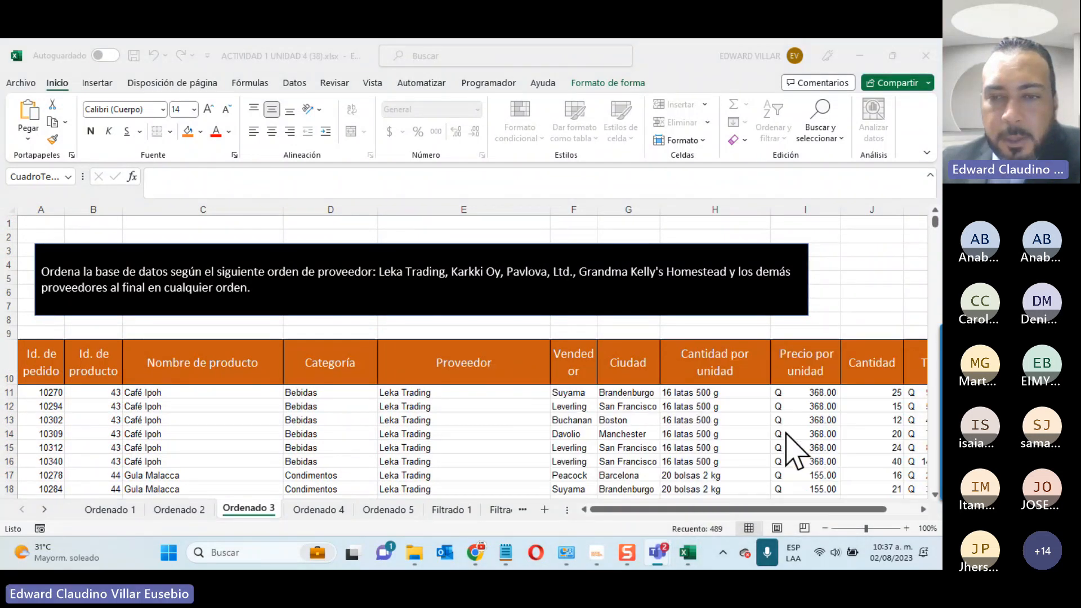
{"action": "left_click", "coordinate": [657, 552]}
{"action": "left_click", "coordinate": [671, 439]}
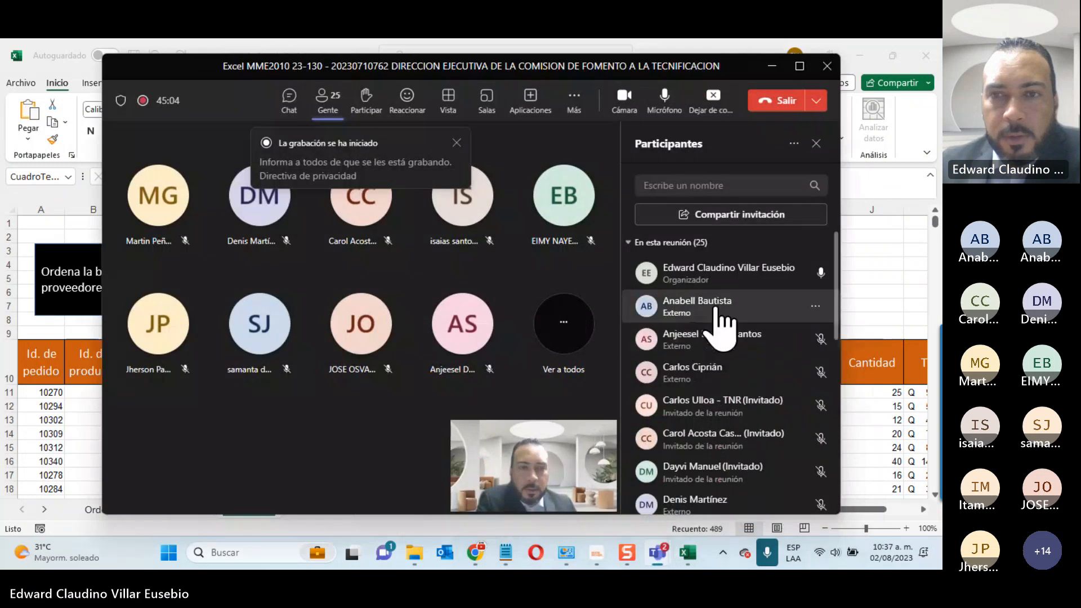
{"action": "left_click", "coordinate": [771, 67]}
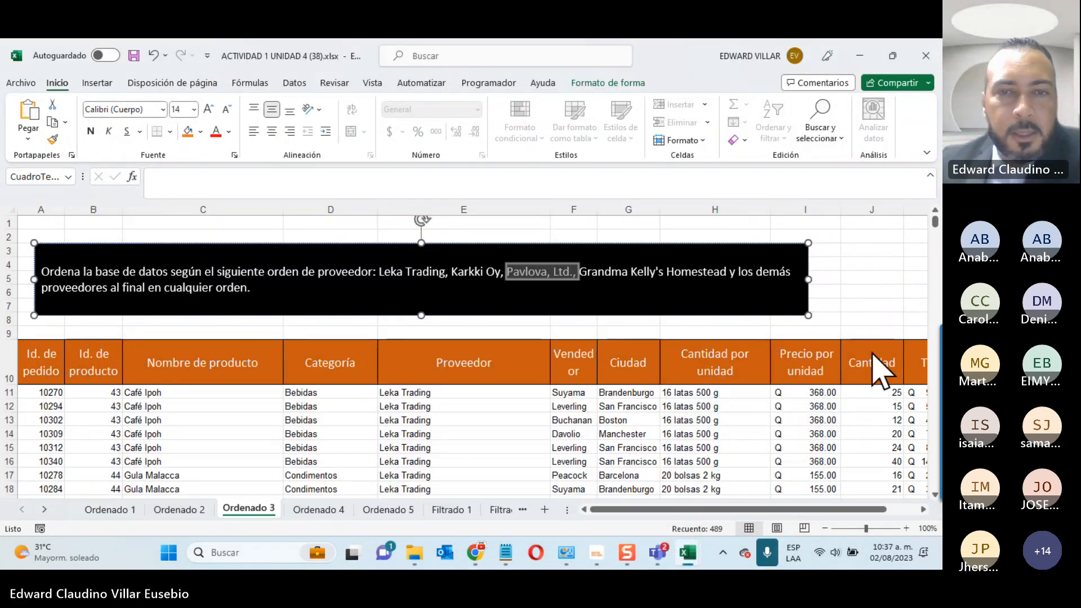
Step: Compare the text colours in Ordenado 4's Precio por unidad column with the fill colours in Ordenado 5's Total column
{"action": "left_click", "coordinate": [319, 509]}
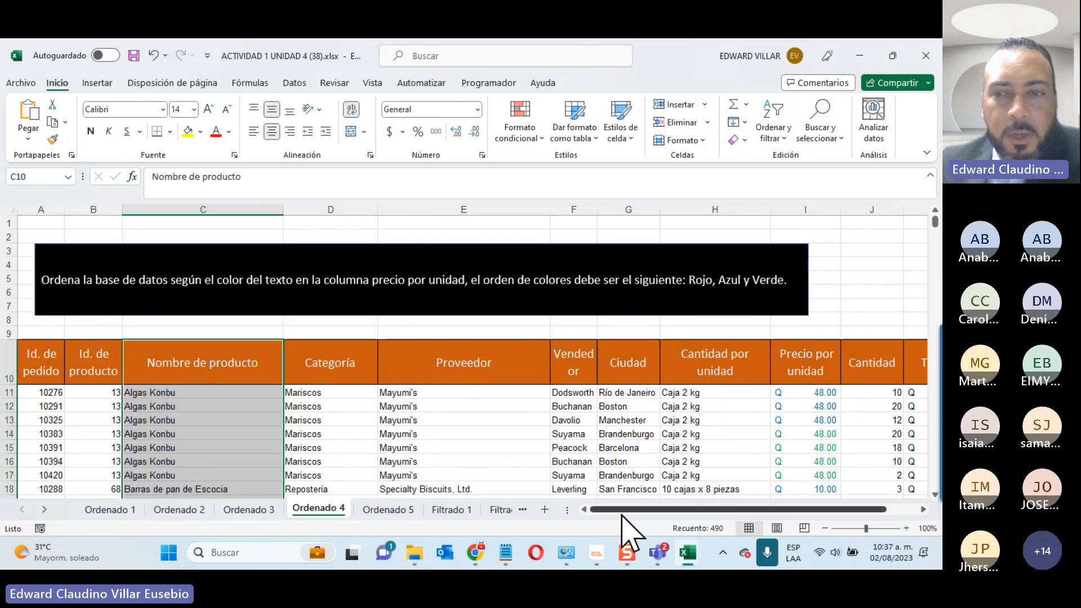
{"action": "left_click_drag", "start_coordinate": [625, 515], "coordinate": [648, 515]}
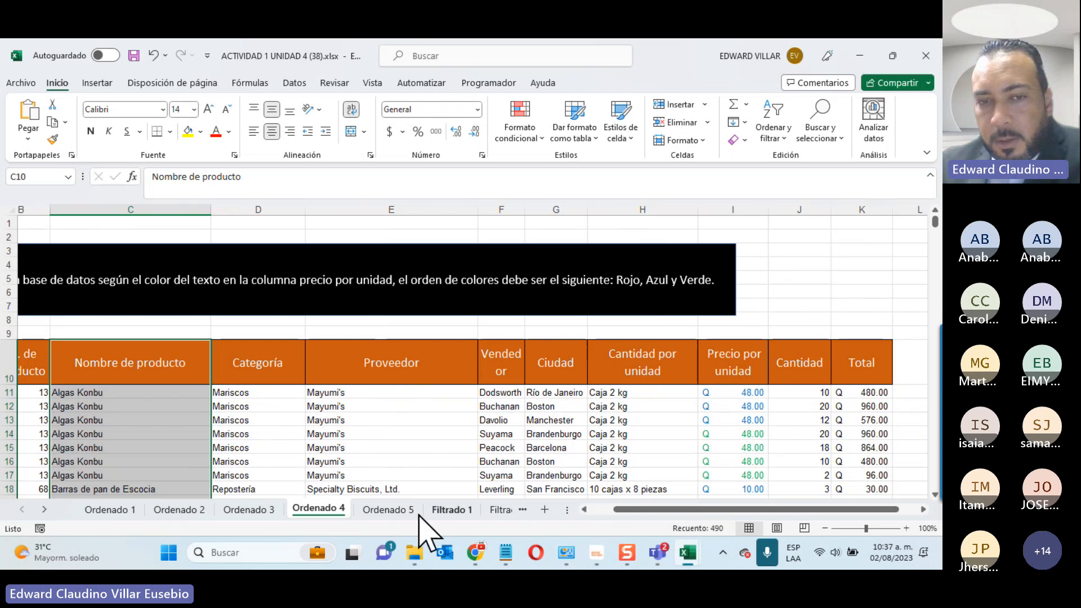
{"action": "left_click", "coordinate": [383, 509]}
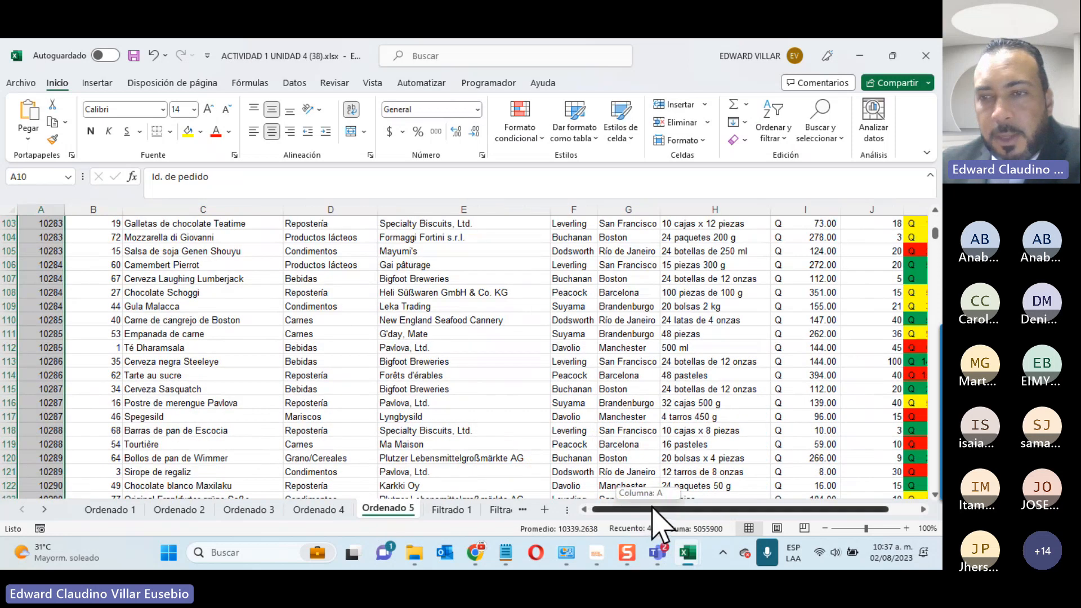
{"action": "left_click_drag", "start_coordinate": [657, 513], "coordinate": [711, 512]}
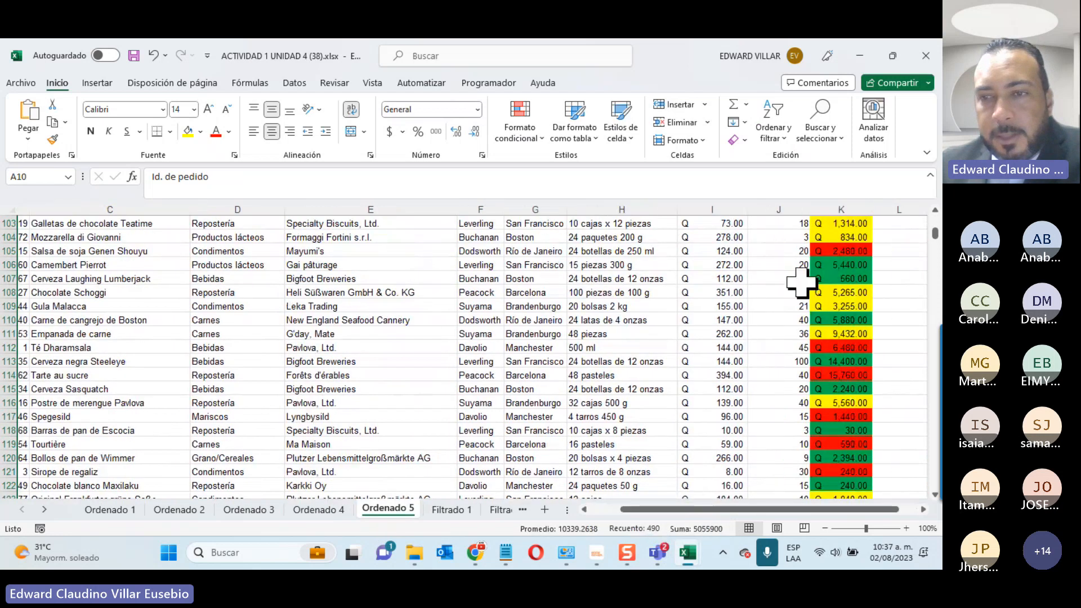
{"action": "scroll", "coordinate": [801, 283], "scroll_direction": "up", "scroll_amount": 20}
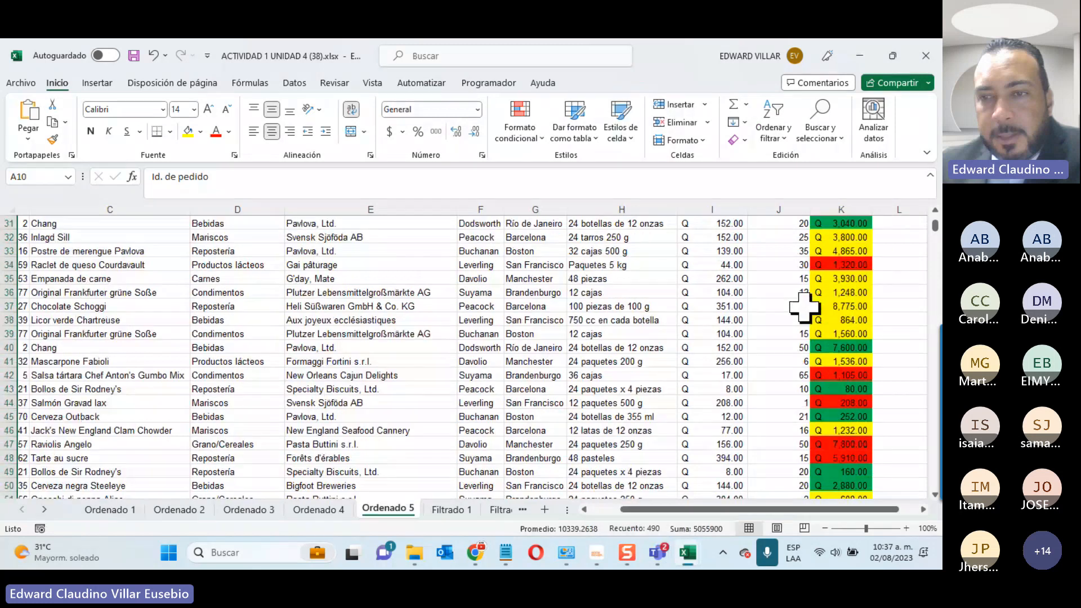
Step: Select Ordenado 5's Total values from K11 down and start a custom sort with the selection expanded to the adjacent data
{"action": "left_click", "coordinate": [846, 394]}
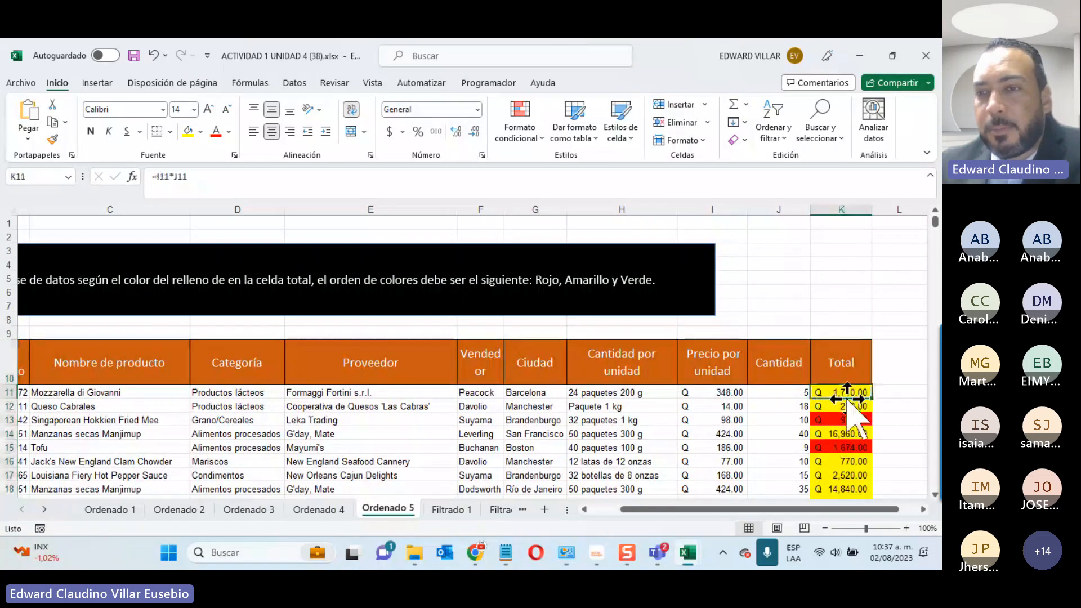
{"action": "key", "text": "ctrl+shift+Down"}
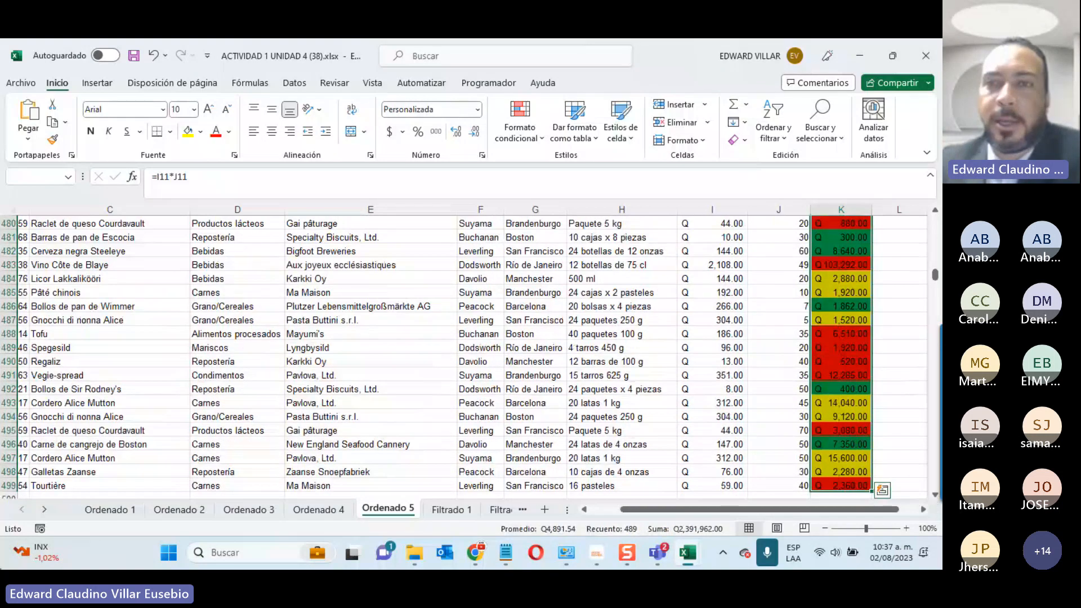
{"action": "left_click", "coordinate": [773, 118]}
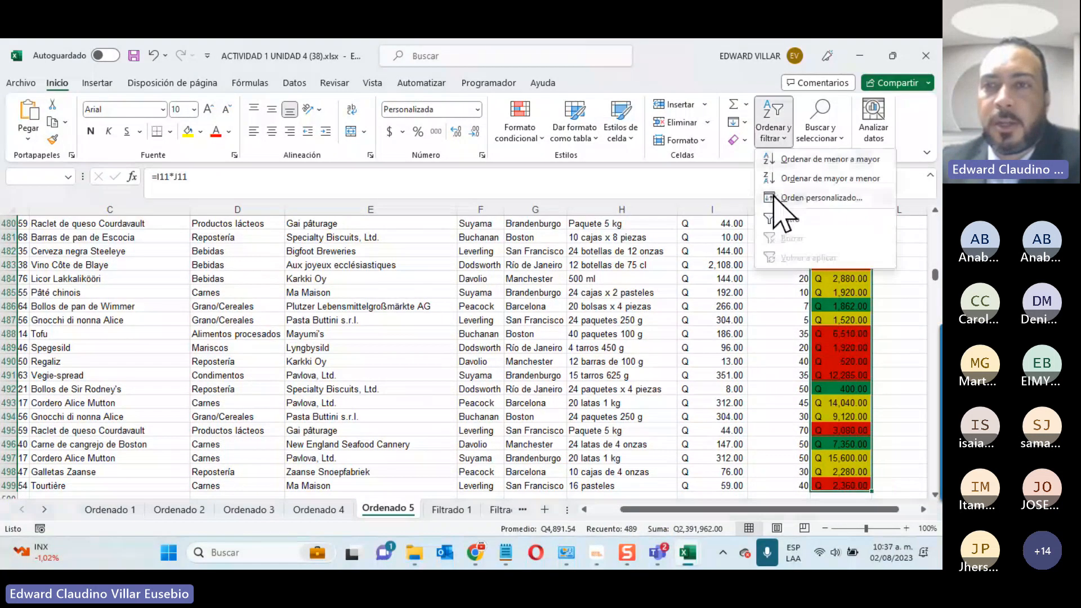
{"action": "left_click", "coordinate": [779, 195]}
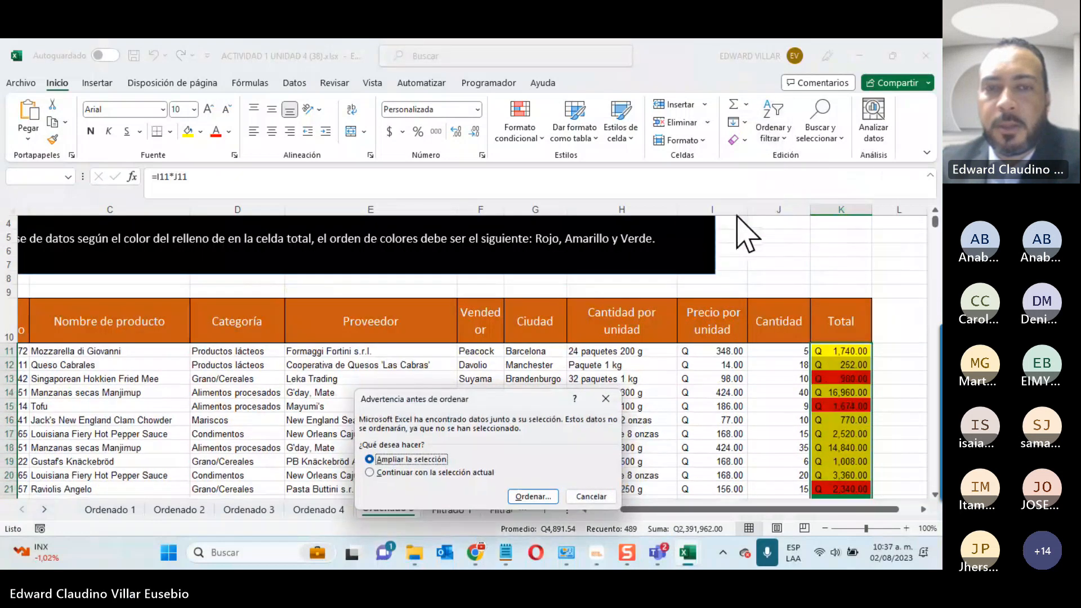
{"action": "left_click", "coordinate": [549, 495]}
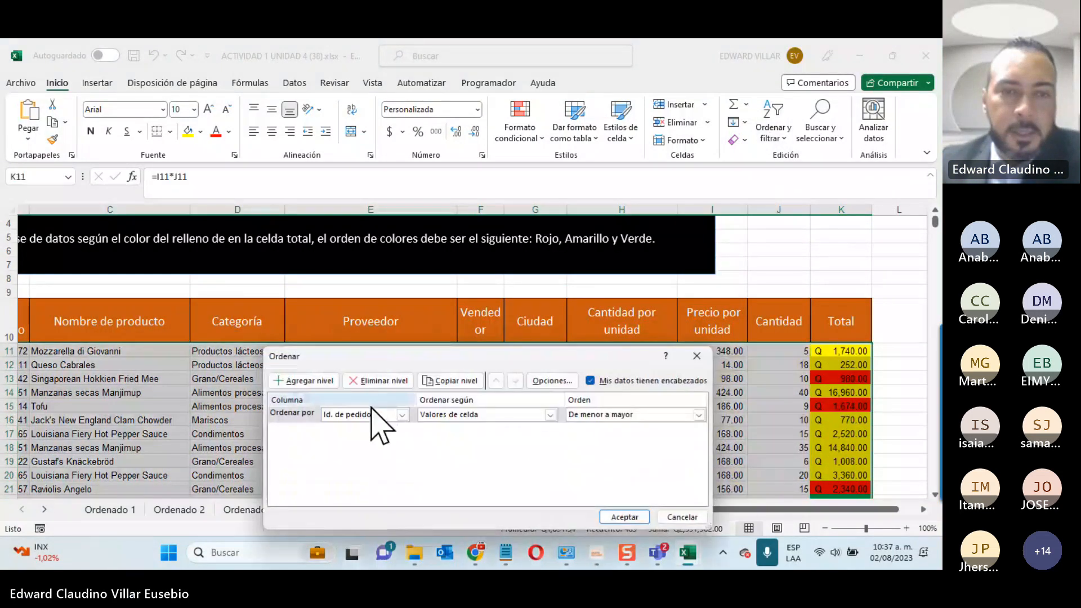
Step: Set the first sort level to Total by cell colour (Color de celda), with red at the top
{"action": "left_click", "coordinate": [381, 415]}
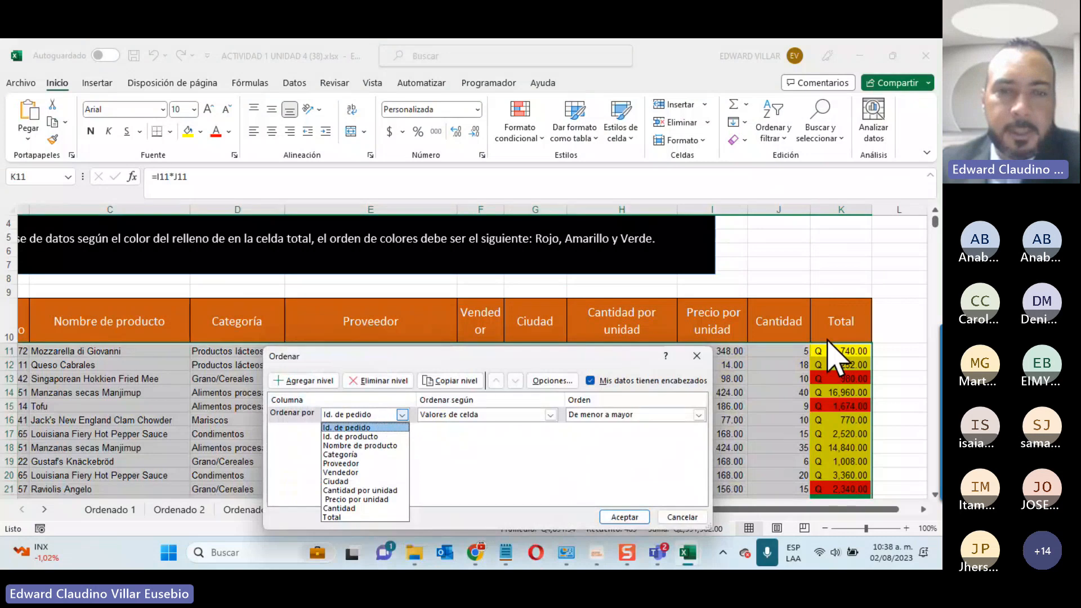
{"action": "left_click", "coordinate": [390, 518]}
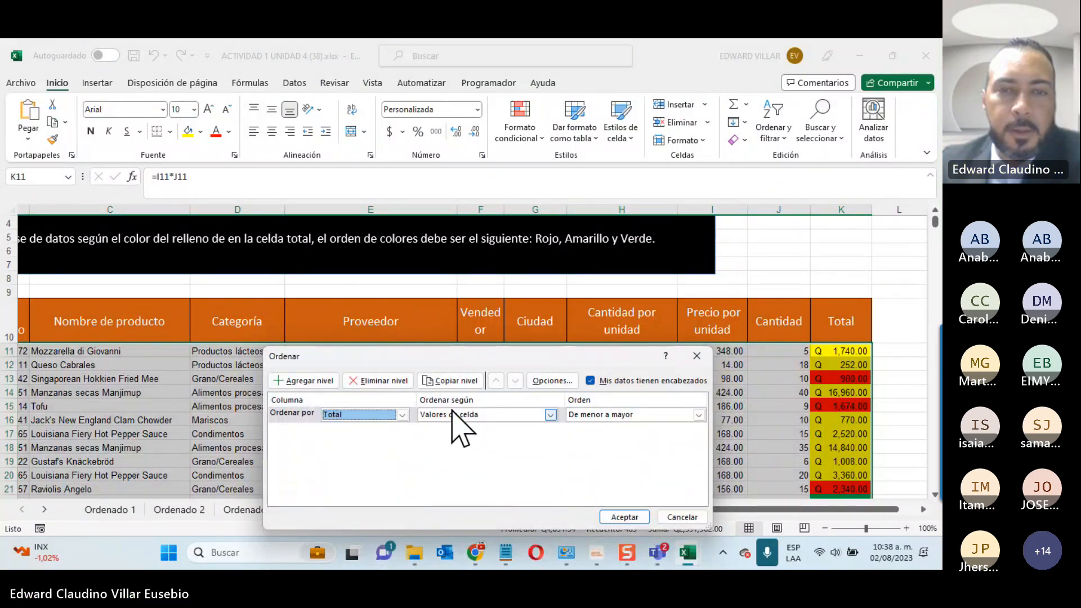
{"action": "left_click", "coordinate": [521, 414]}
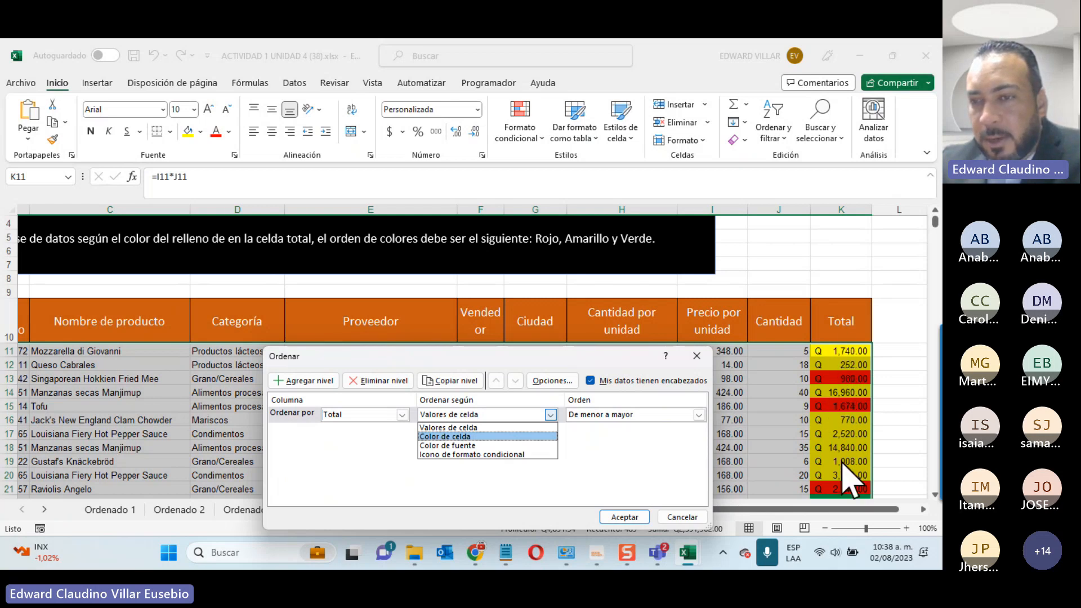
{"action": "left_click", "coordinate": [479, 438]}
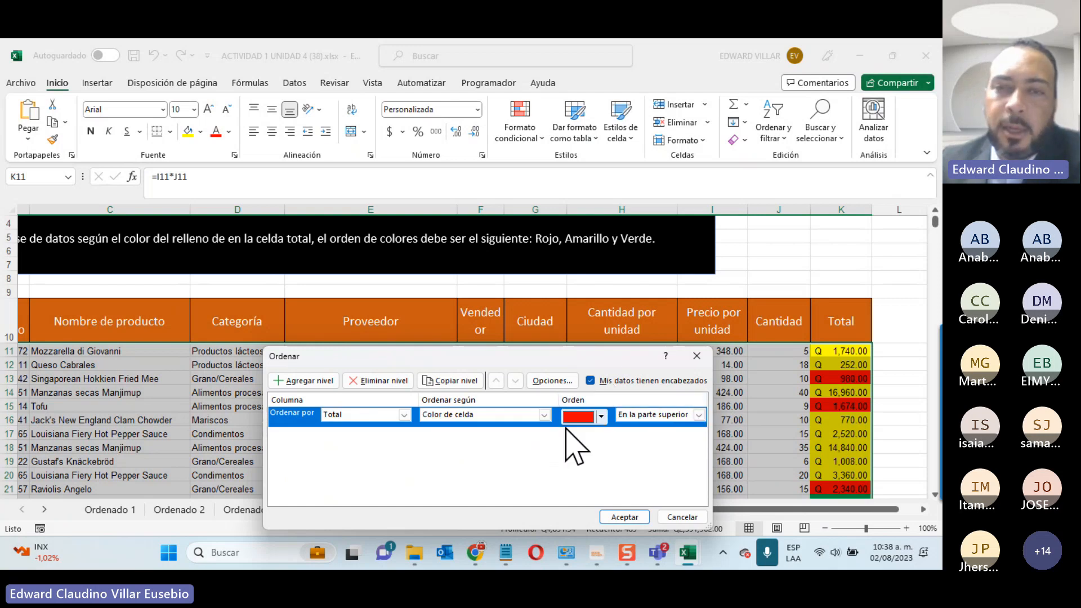
{"action": "left_click", "coordinate": [601, 418]}
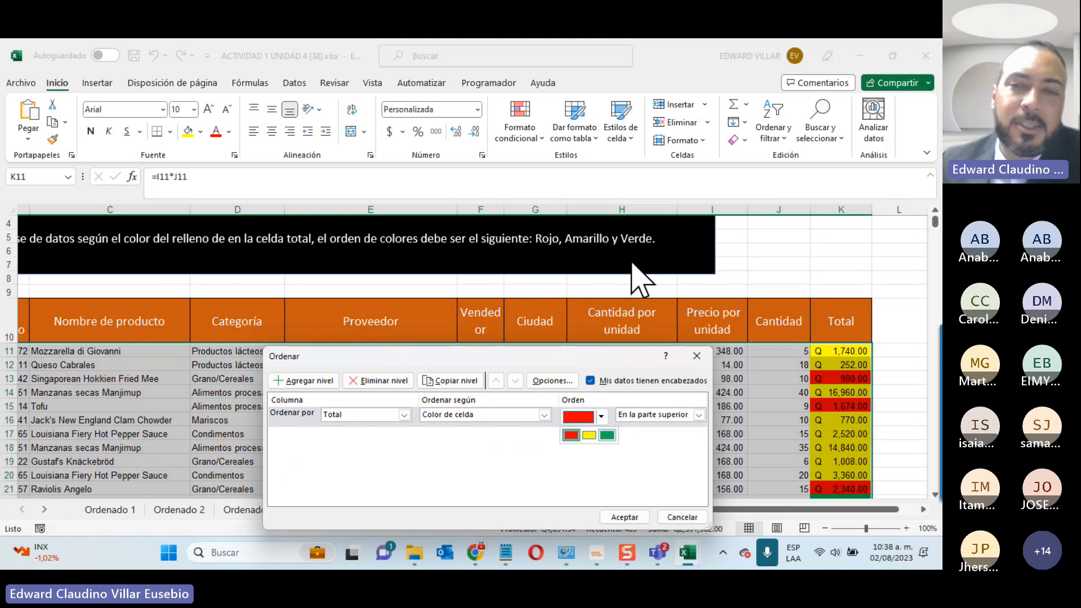
{"action": "left_click", "coordinate": [571, 435]}
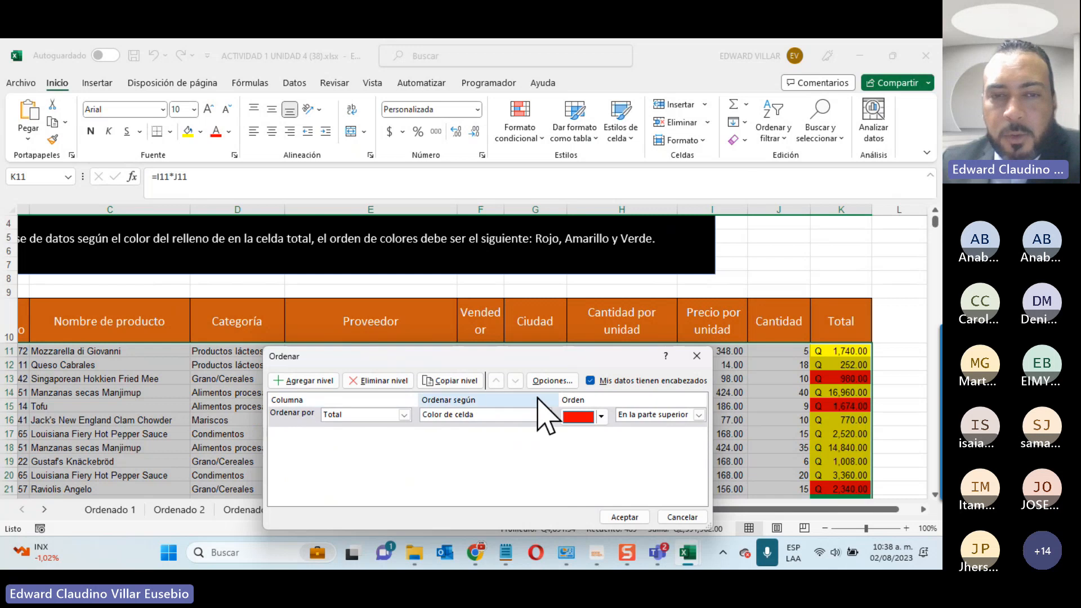
Step: Add a second sort level on Total by cell colour (Color de celda), with yellow at the top
{"action": "left_click", "coordinate": [308, 382]}
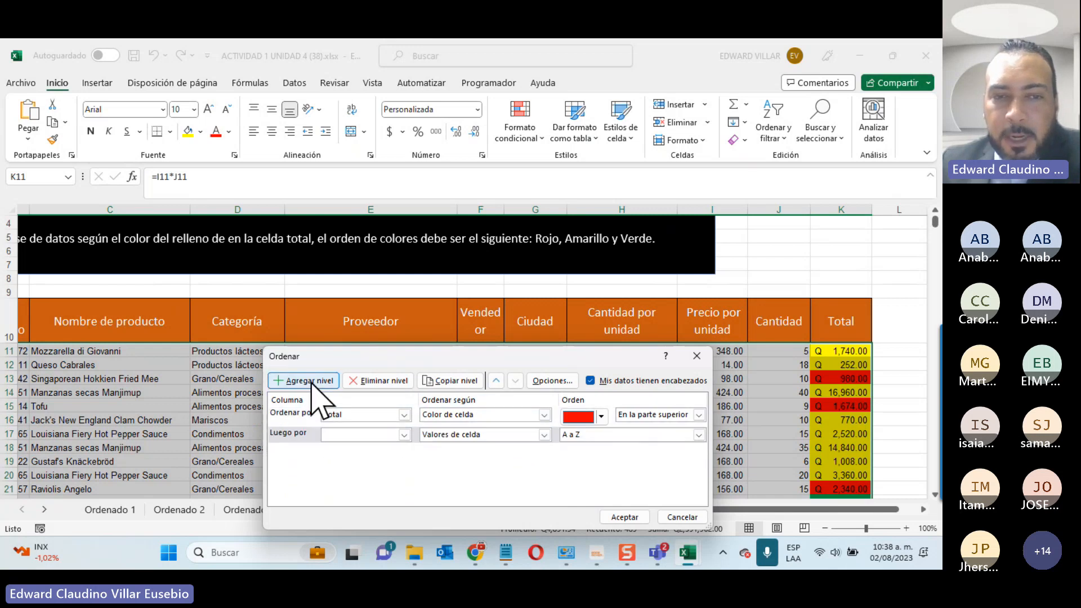
{"action": "left_click", "coordinate": [404, 434]}
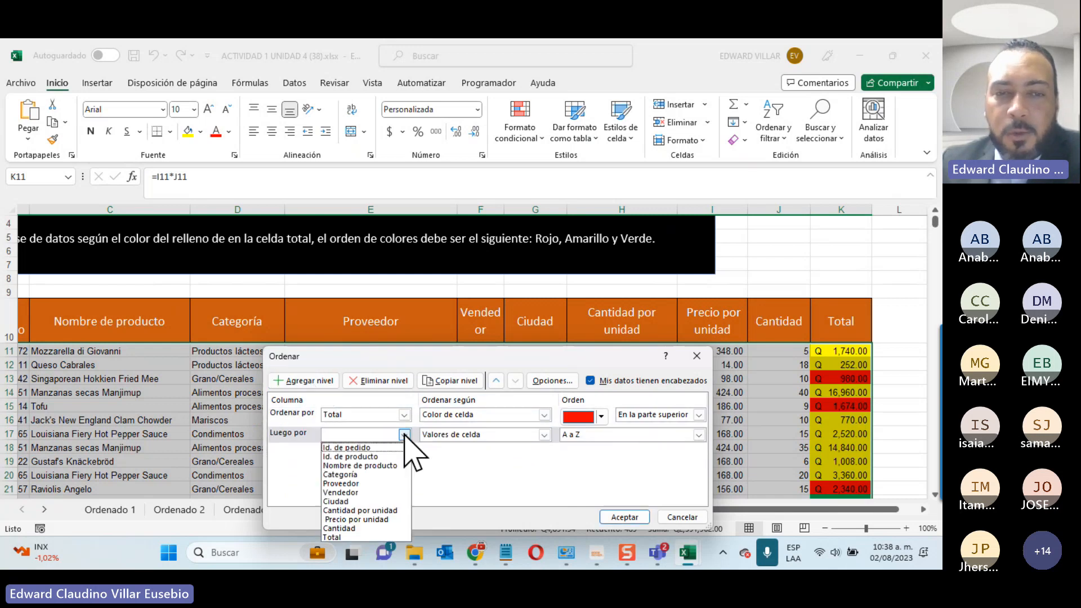
{"action": "left_click", "coordinate": [380, 537]}
{"action": "left_click", "coordinate": [543, 435]}
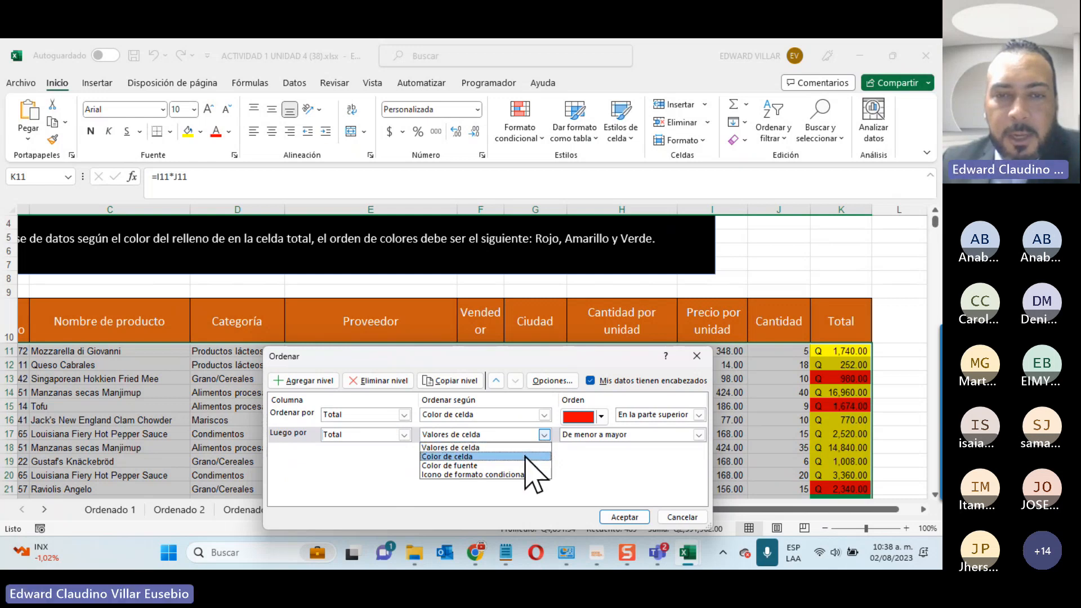
{"action": "left_click", "coordinate": [528, 456]}
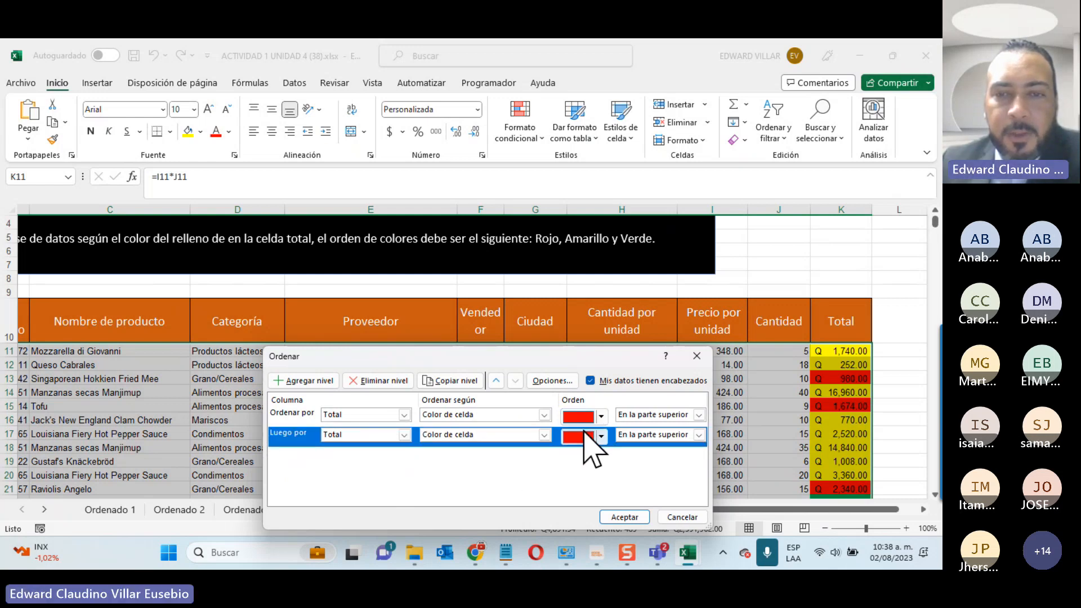
{"action": "left_click", "coordinate": [598, 435]}
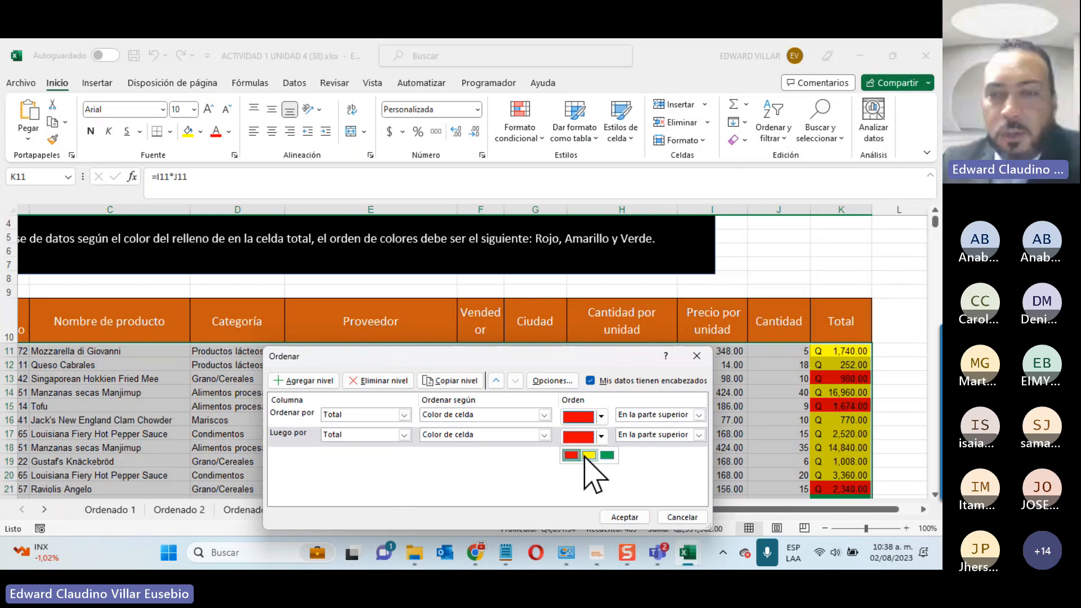
{"action": "left_click", "coordinate": [589, 454]}
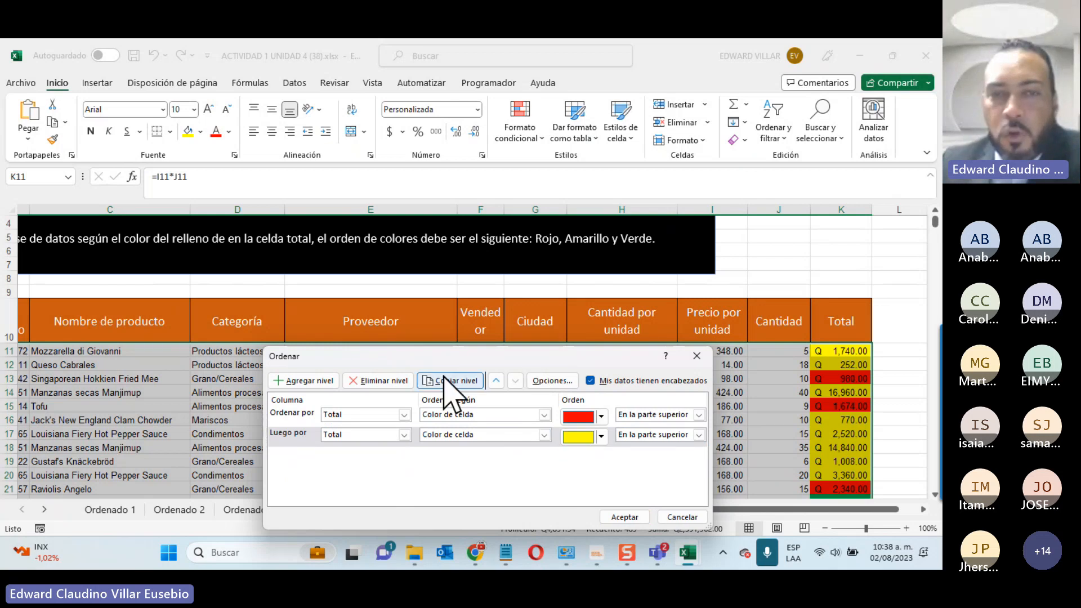
Step: Copy the yellow level as a third sort level on Total, set its cell colour to green at the top, and apply the sort
{"action": "left_click", "coordinate": [295, 443]}
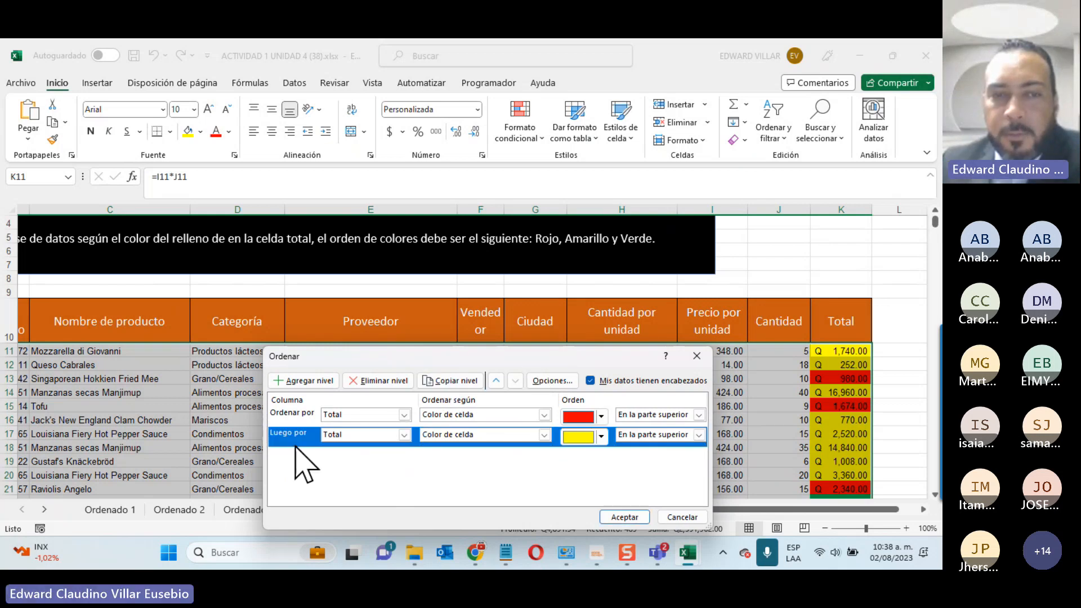
{"action": "left_click", "coordinate": [459, 381]}
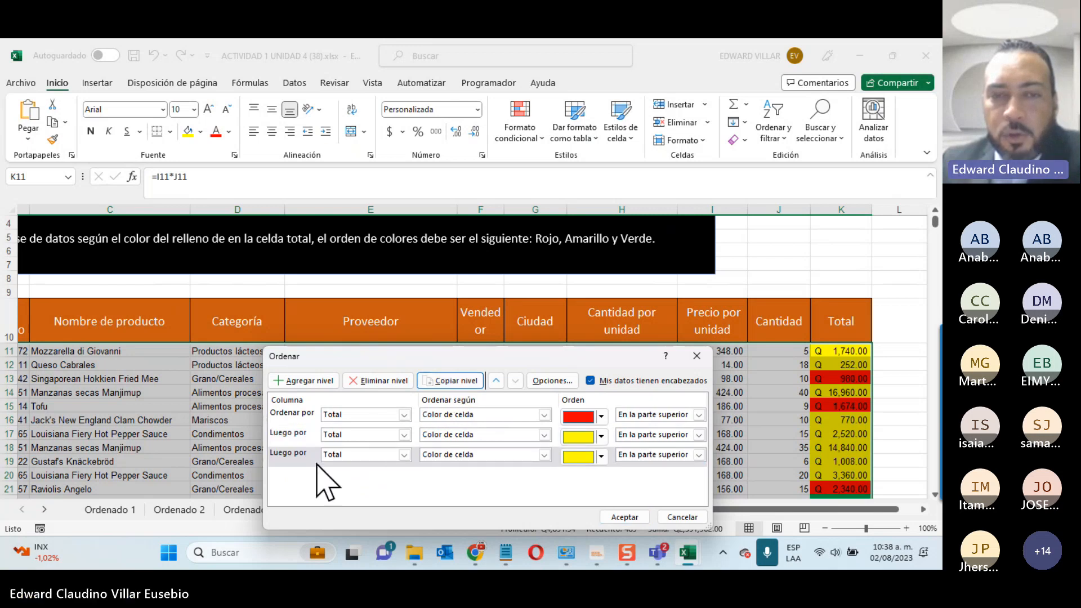
{"action": "left_click", "coordinate": [602, 455]}
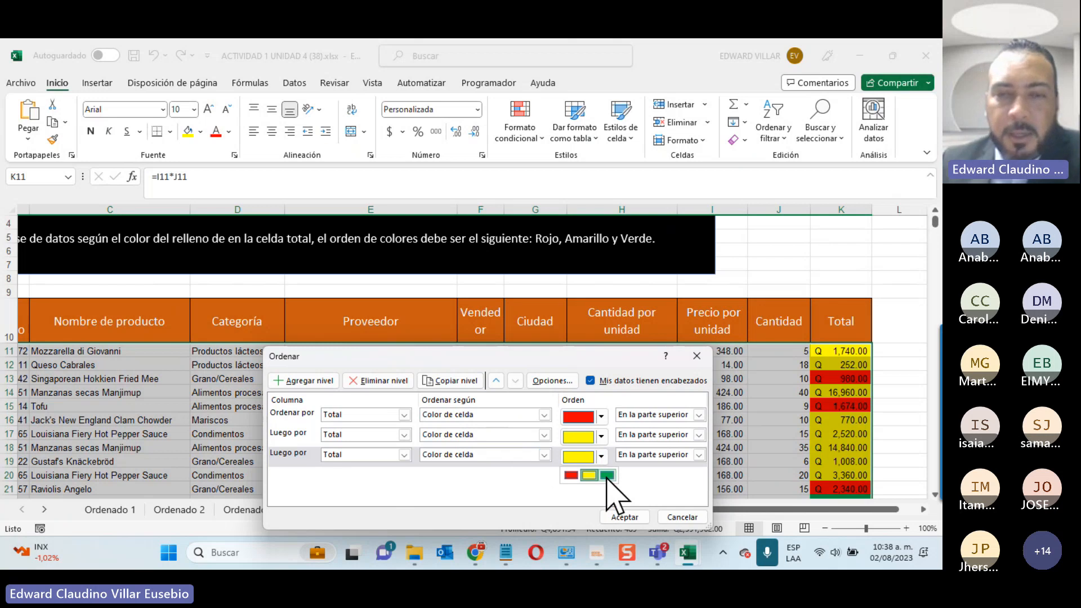
{"action": "left_click", "coordinate": [607, 475]}
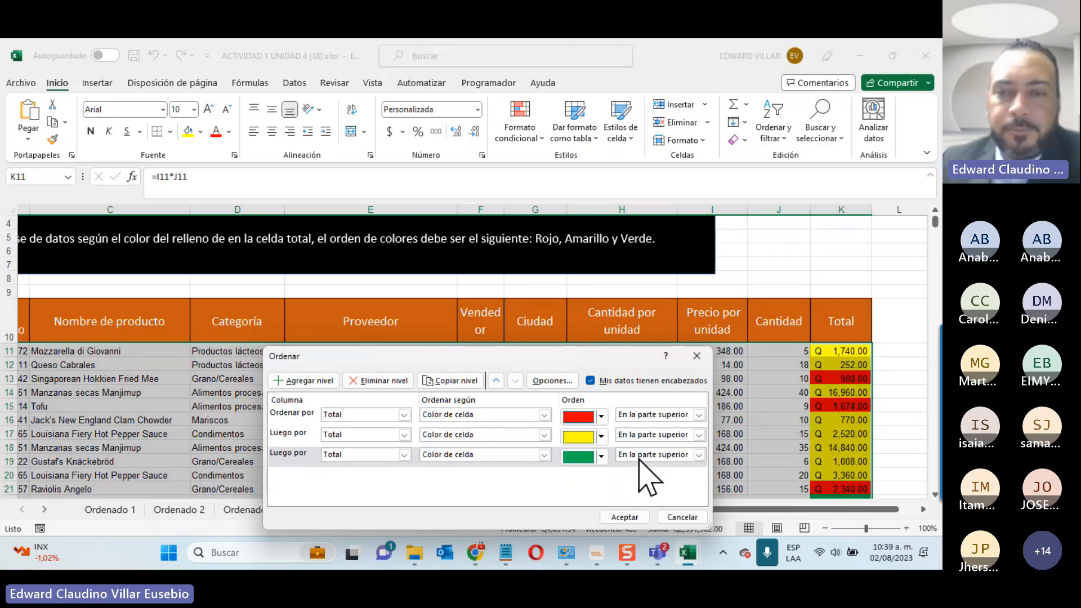
{"action": "left_click", "coordinate": [617, 515]}
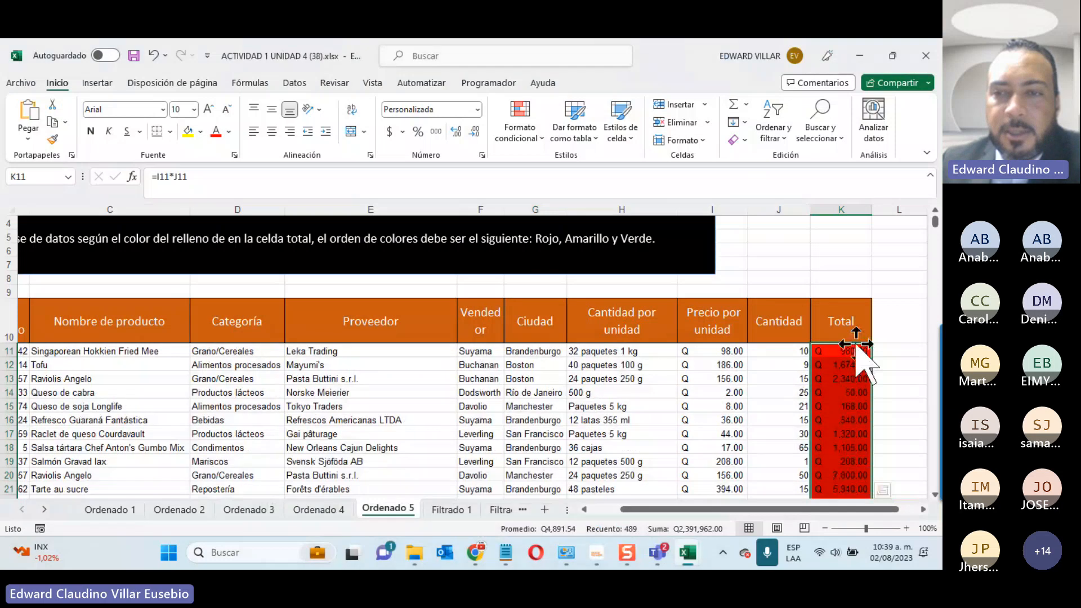
Step: Check the order of the fill colours down the sorted Total column on Ordenado 5
{"action": "scroll", "coordinate": [853, 344], "scroll_direction": "down", "scroll_amount": 20}
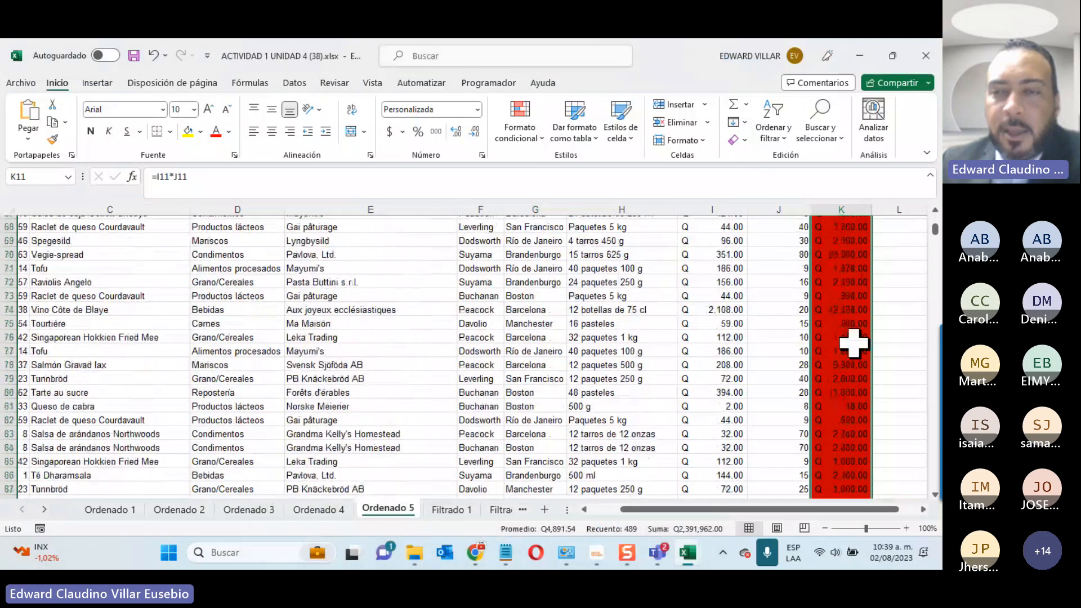
{"action": "scroll", "coordinate": [854, 343], "scroll_direction": "down", "scroll_amount": 20}
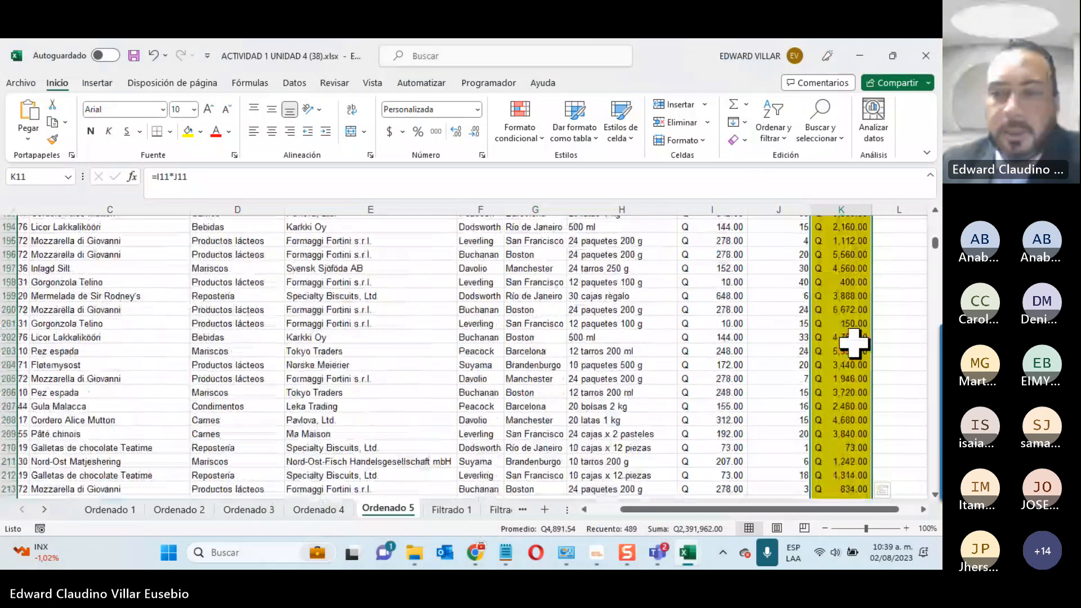
{"action": "scroll", "coordinate": [854, 344], "scroll_direction": "down", "scroll_amount": 14}
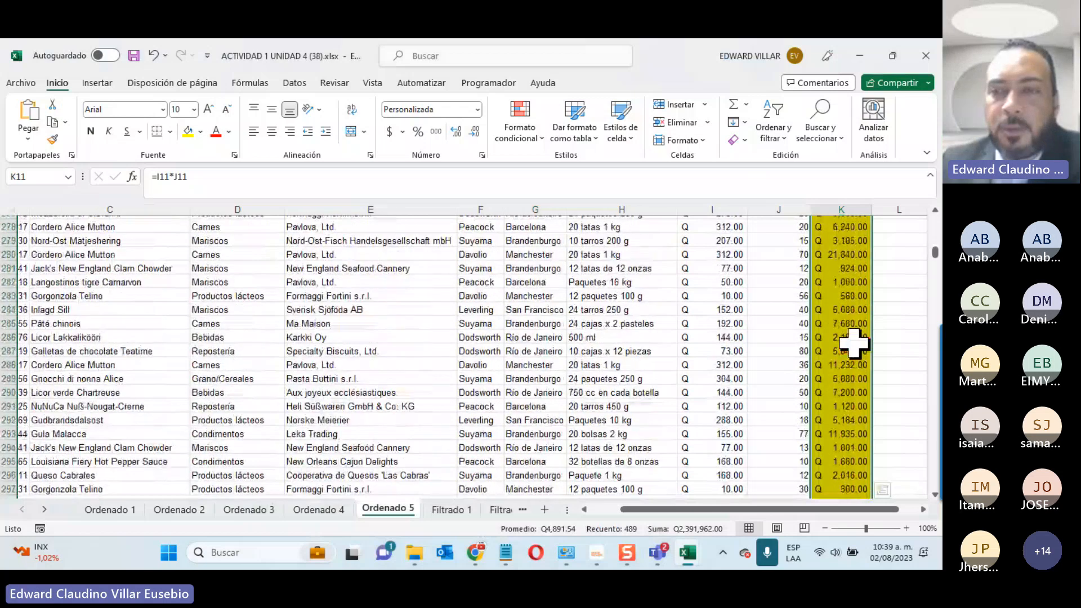
{"action": "scroll", "coordinate": [854, 344], "scroll_direction": "down", "scroll_amount": 10}
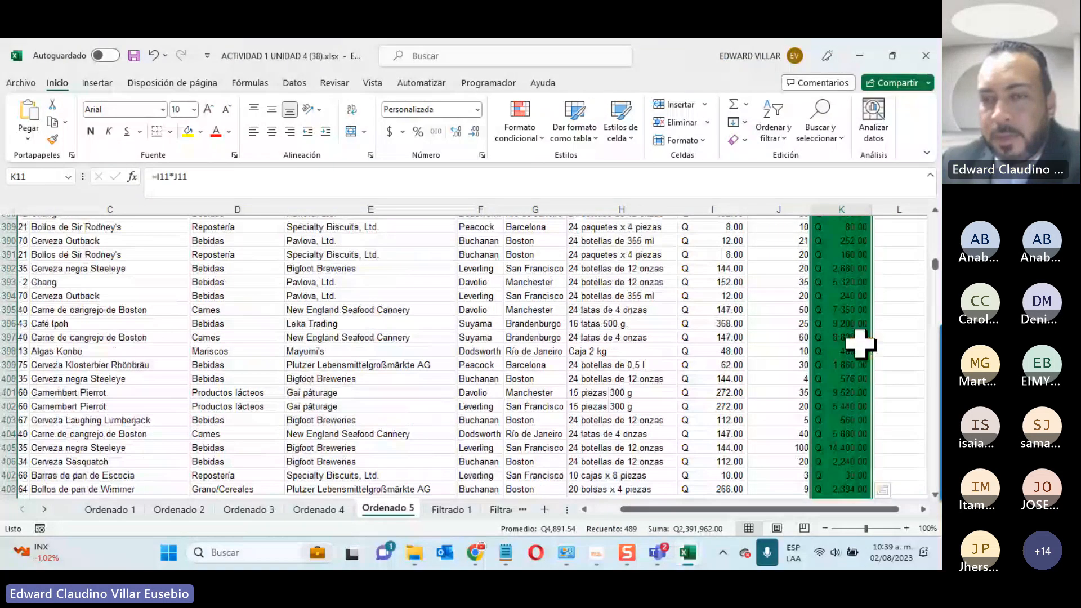
{"action": "left_click", "coordinate": [898, 351]}
{"action": "scroll", "coordinate": [900, 363], "scroll_direction": "down", "scroll_amount": 20}
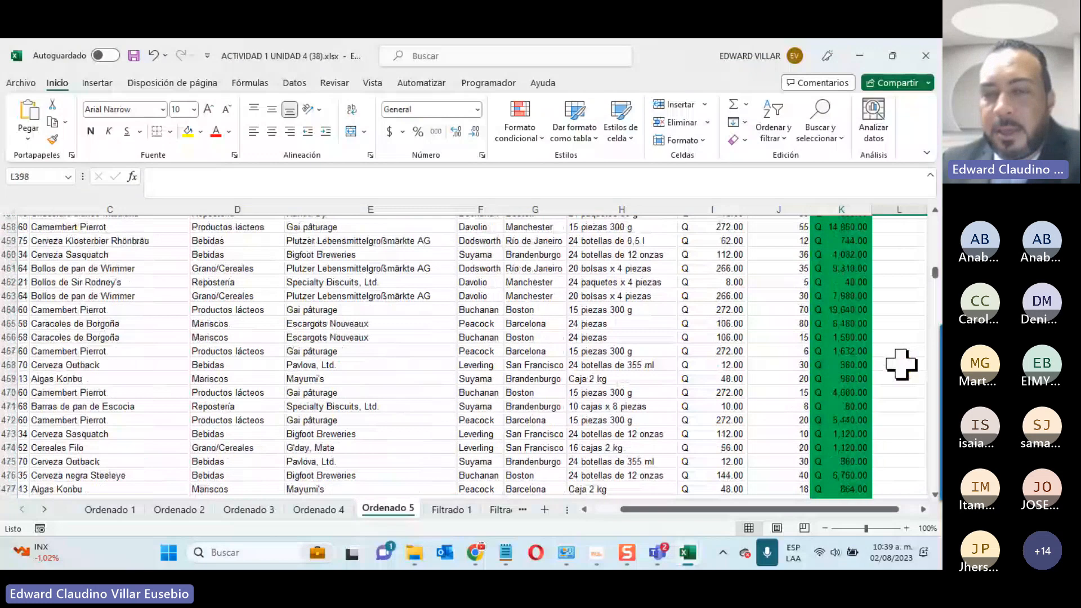
{"action": "scroll", "coordinate": [900, 363], "scroll_direction": "down", "scroll_amount": 5}
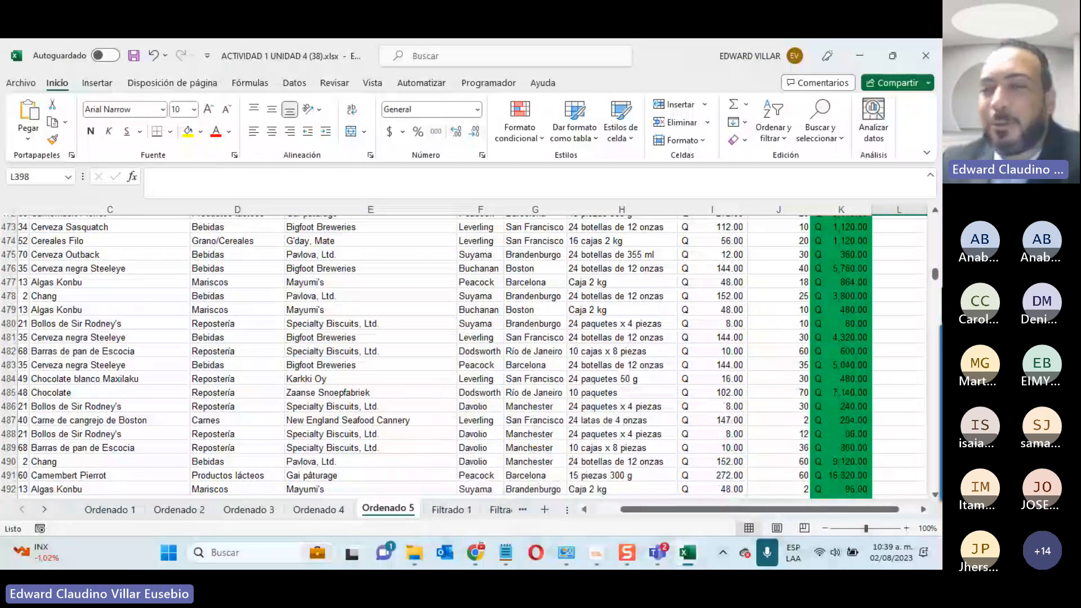
{"action": "left_click", "coordinate": [864, 379]}
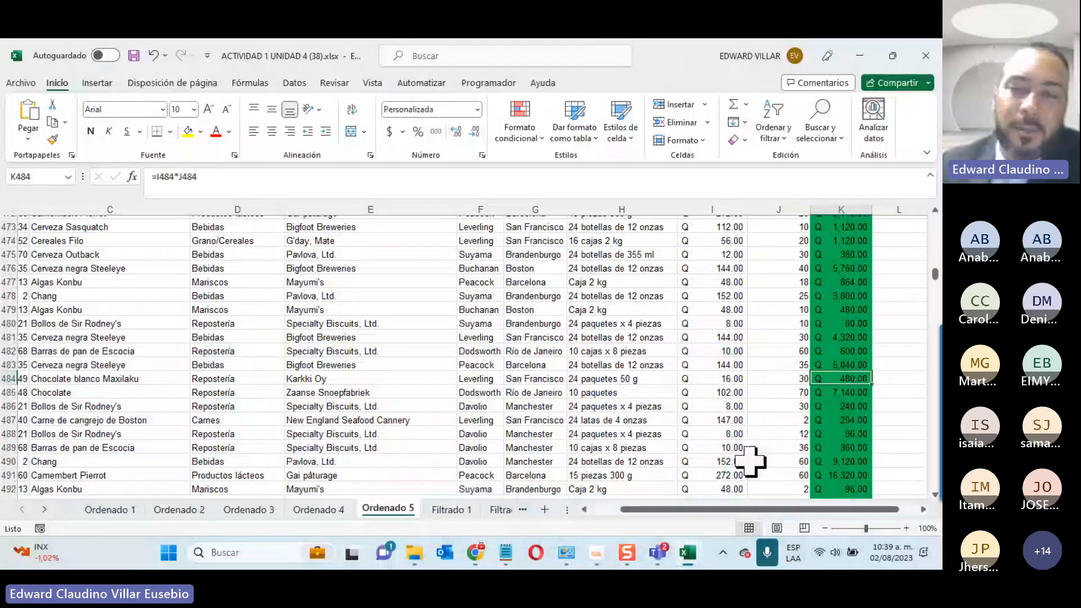
{"action": "mouse_move", "coordinate": [682, 562]}
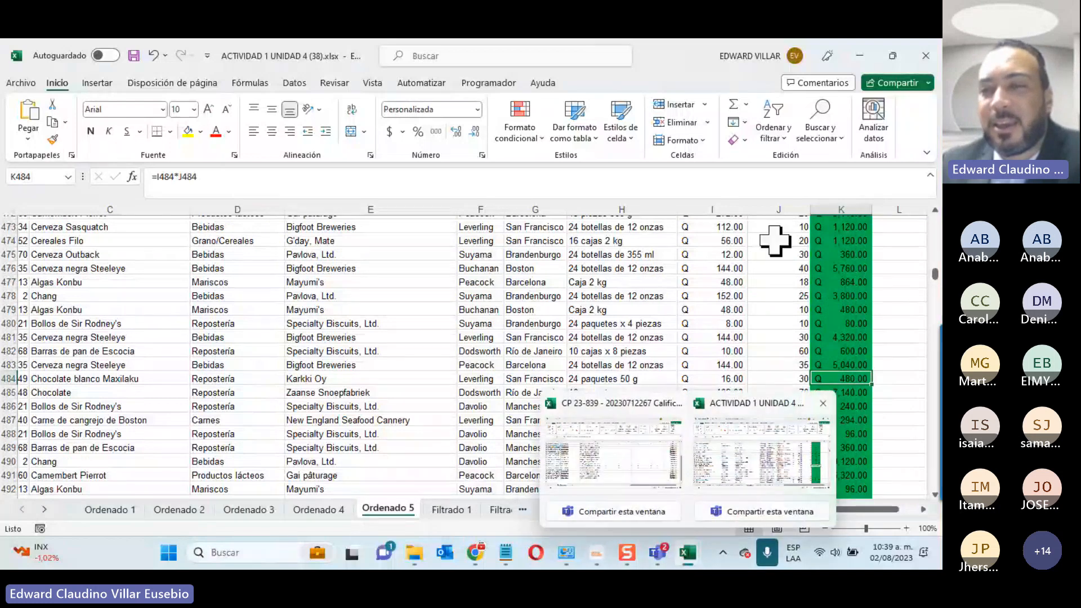
{"action": "left_click", "coordinate": [369, 310]}
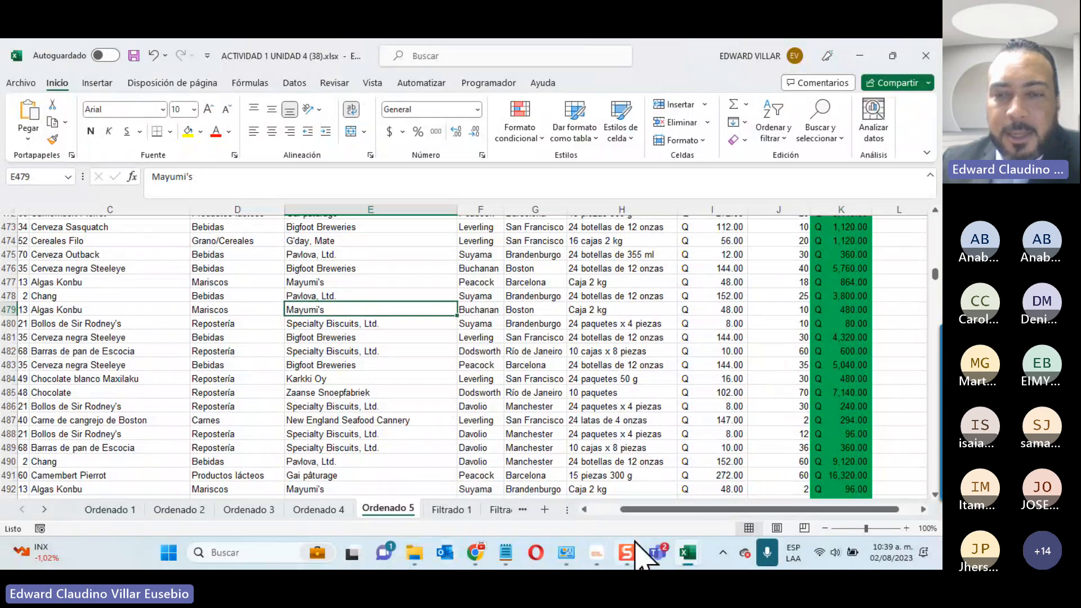
Step: Open the Filtrado 1 sheet and read its filtering instruction above the table
{"action": "left_click", "coordinate": [452, 509]}
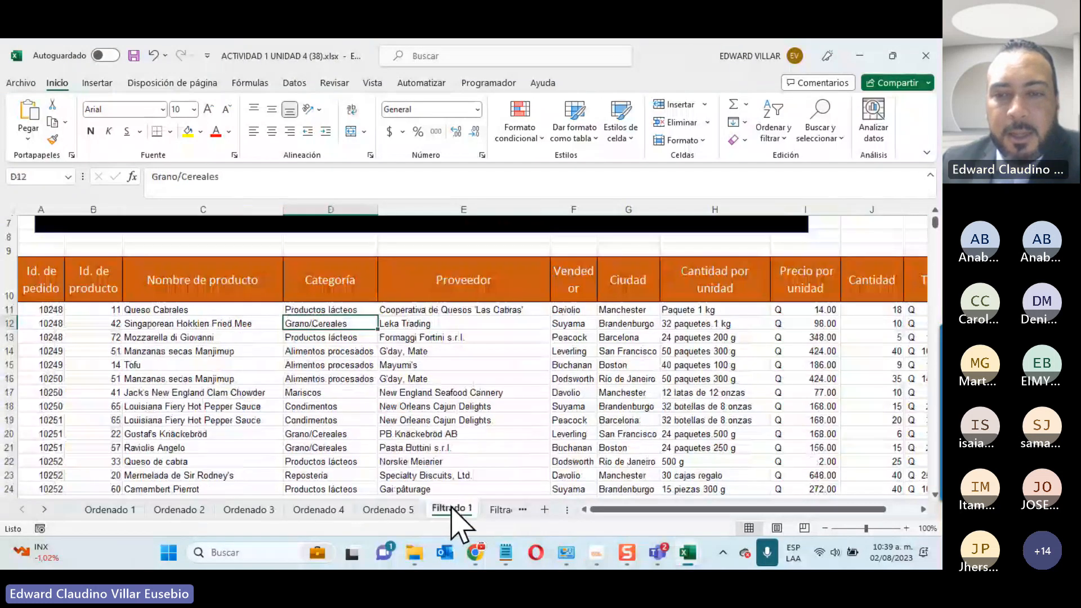
{"action": "scroll", "coordinate": [362, 403], "scroll_direction": "up", "scroll_amount": 2}
{"action": "mouse_move", "coordinate": [657, 552]}
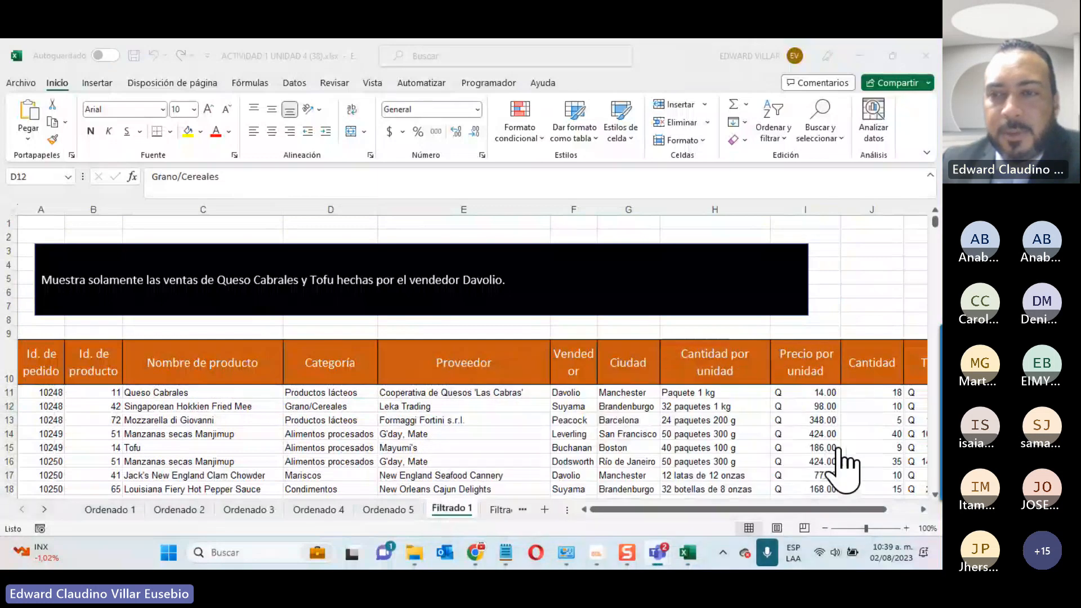
{"action": "left_click", "coordinate": [875, 354]}
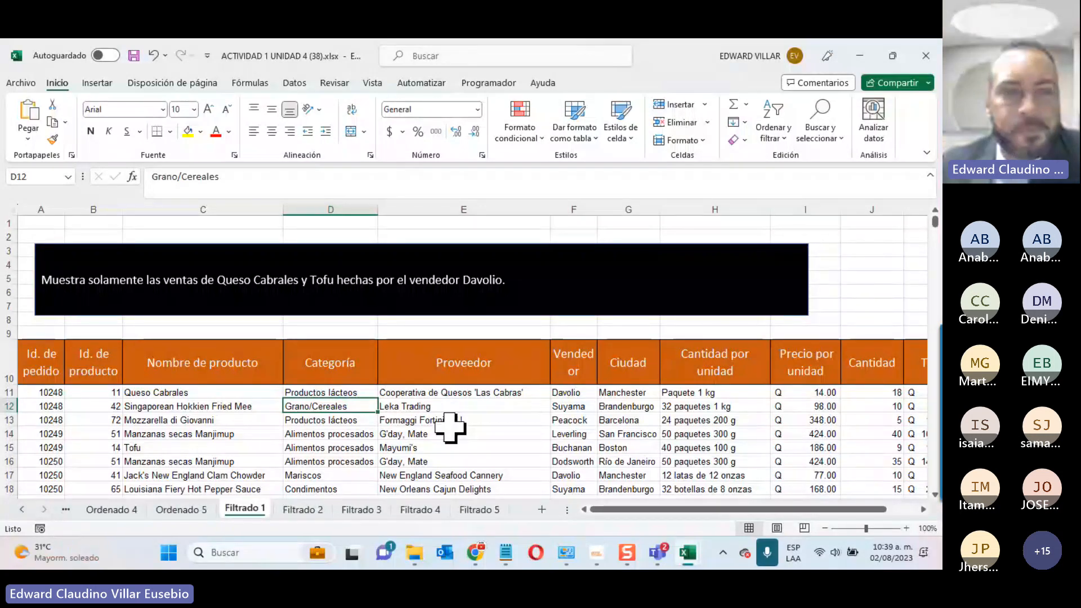
{"action": "scroll", "coordinate": [450, 428], "scroll_direction": "down", "scroll_amount": 1}
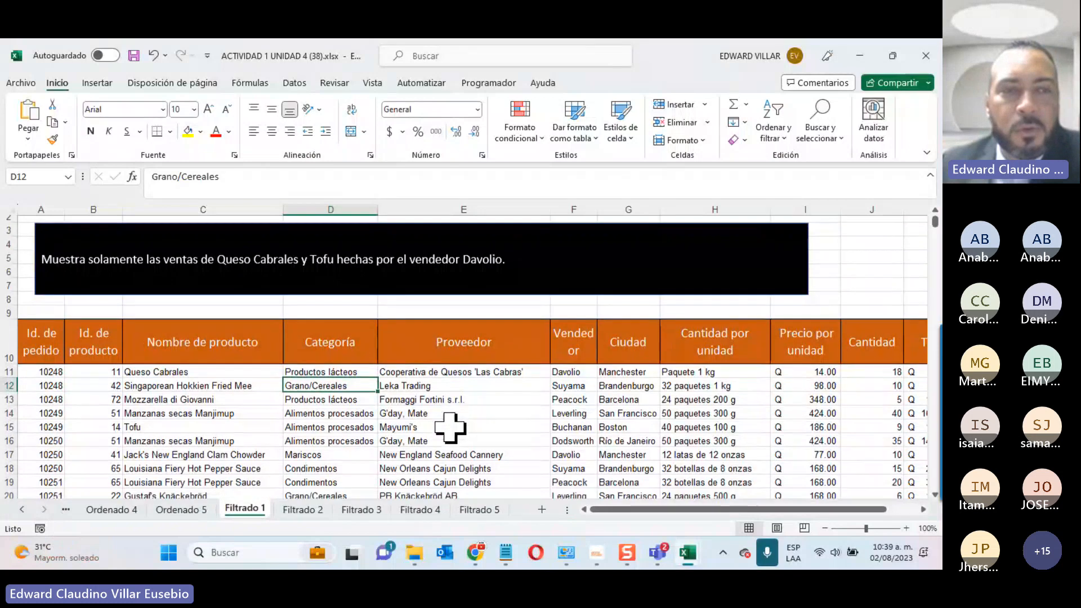
{"action": "scroll", "coordinate": [451, 428], "scroll_direction": "down", "scroll_amount": 1}
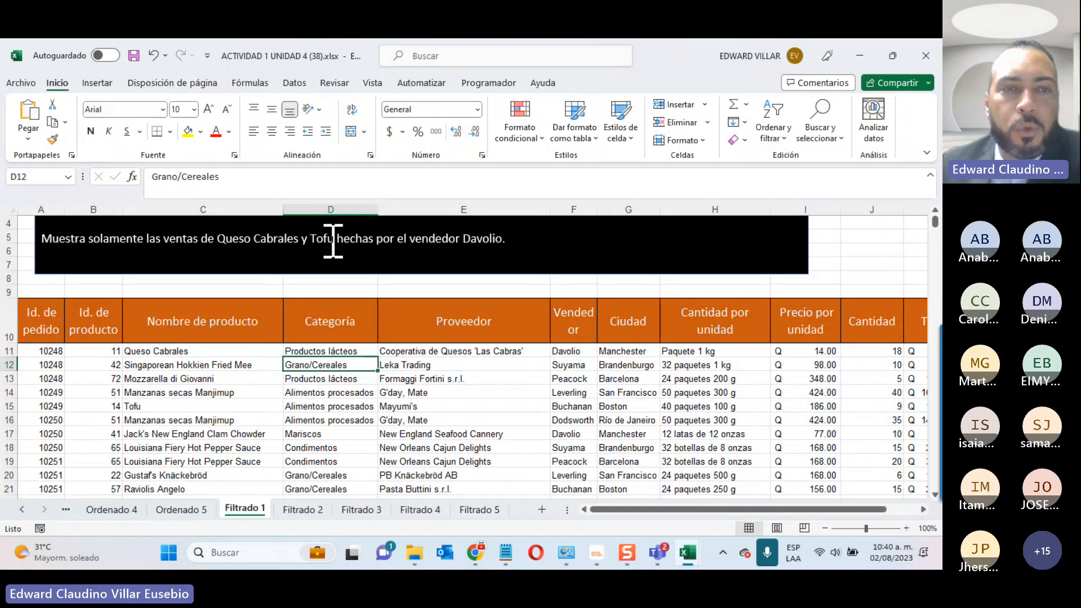
Step: Highlight "Queso Cabrales y Tofu" in the instruction and identify the matching Nombre de producto and Vendedor column headers
{"action": "left_click_drag", "start_coordinate": [334, 238], "coordinate": [254, 239]}
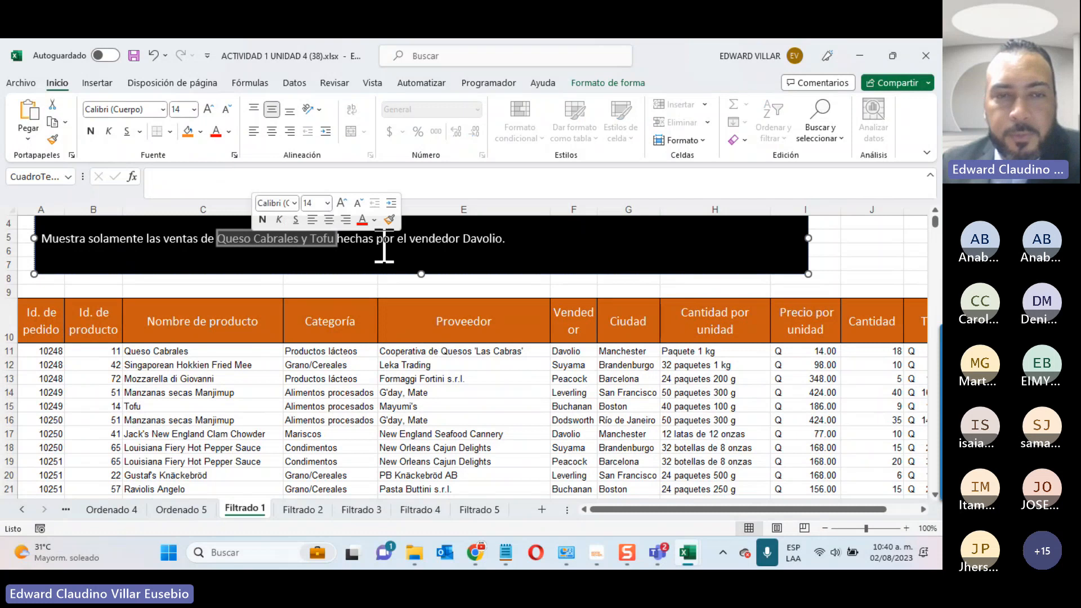
{"action": "double_click", "coordinate": [188, 320]}
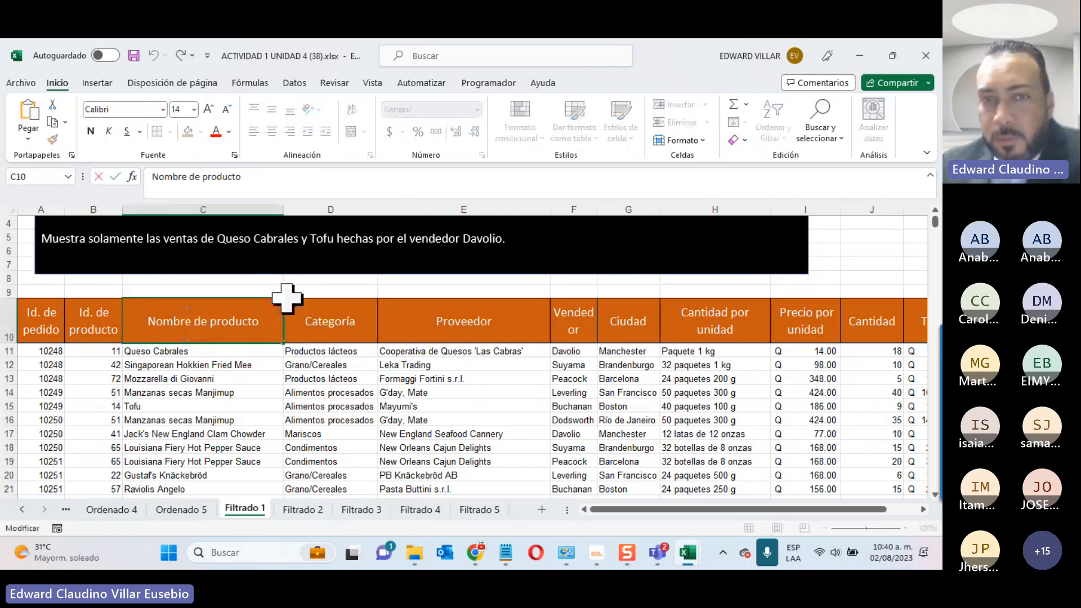
{"action": "left_click", "coordinate": [569, 319]}
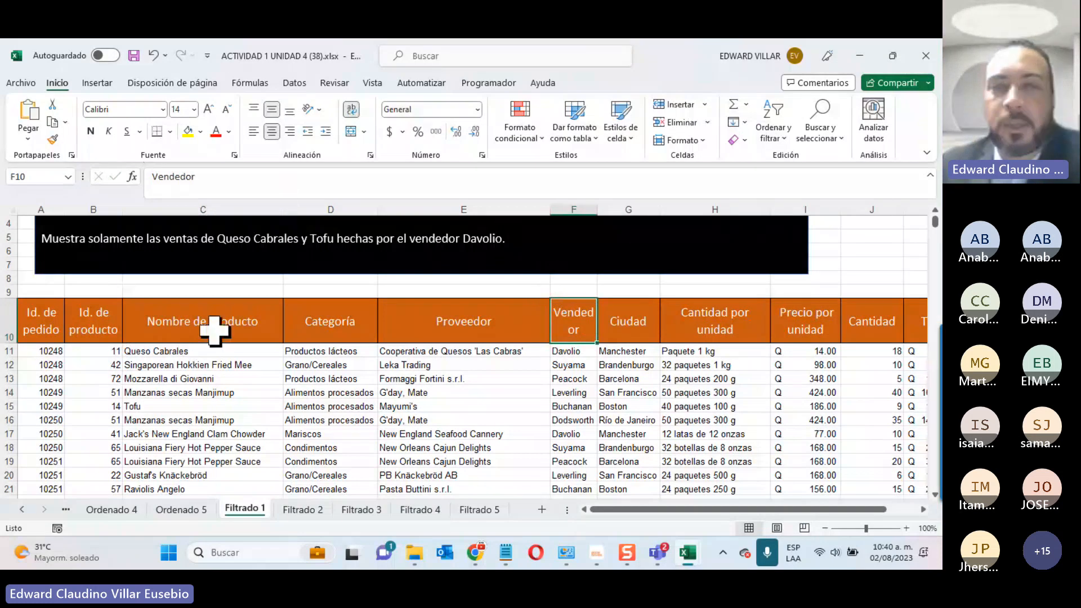
{"action": "left_click", "coordinate": [211, 324]}
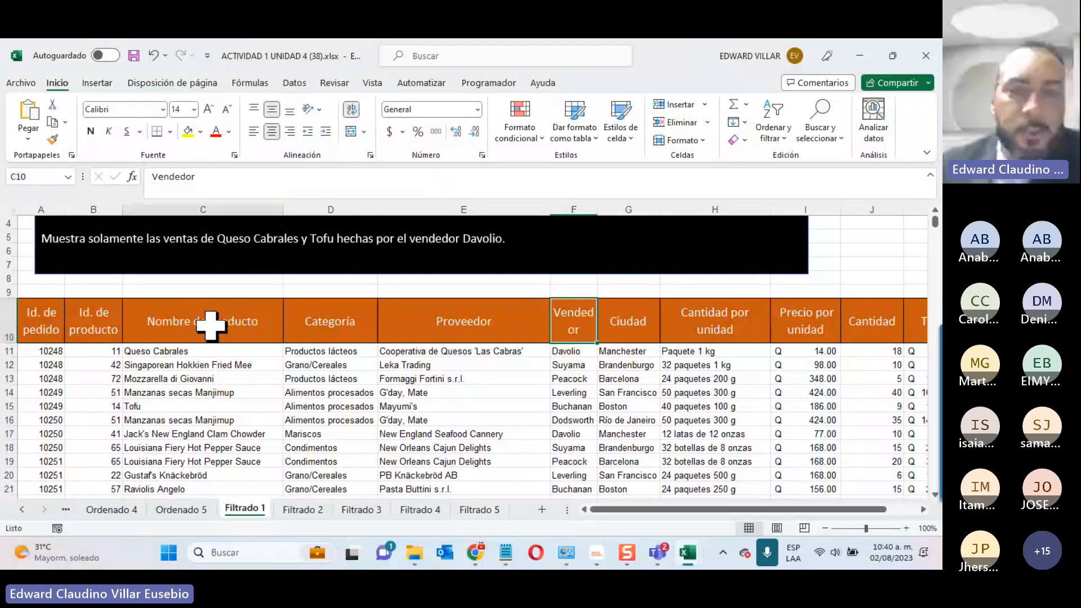
Step: Select header row 10 on Filtrado 1 and turn on filtering for the table's columns
{"action": "key", "text": "shift+space"}
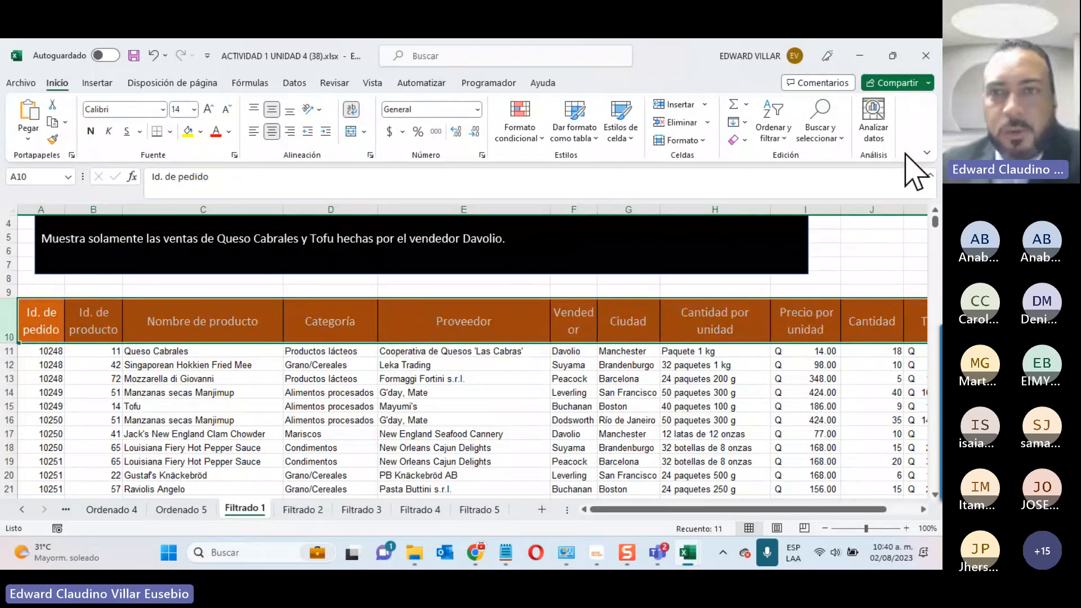
{"action": "left_click", "coordinate": [773, 133]}
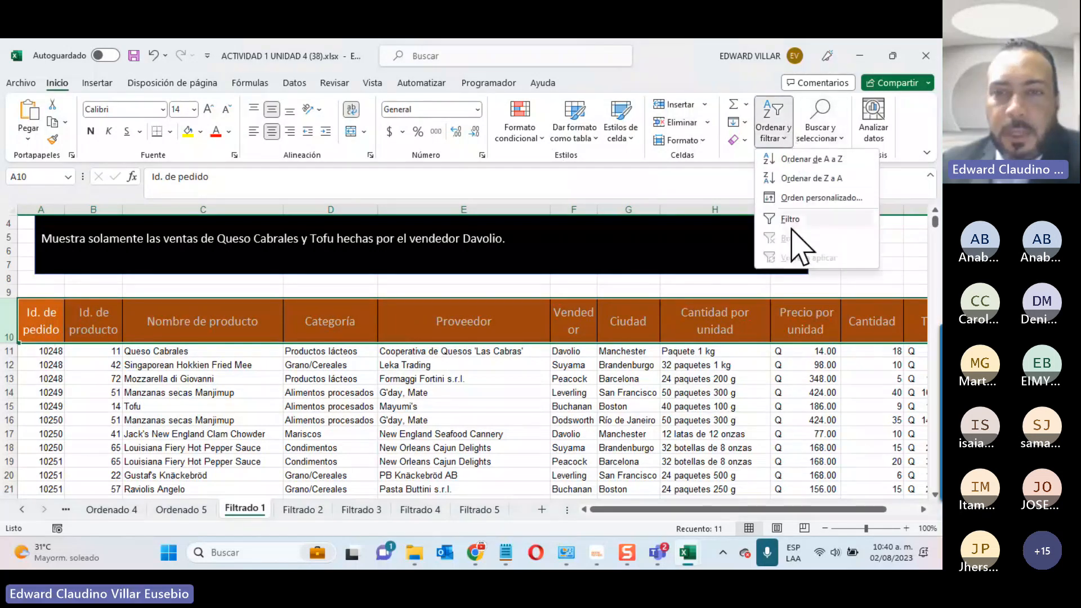
{"action": "left_click", "coordinate": [789, 219]}
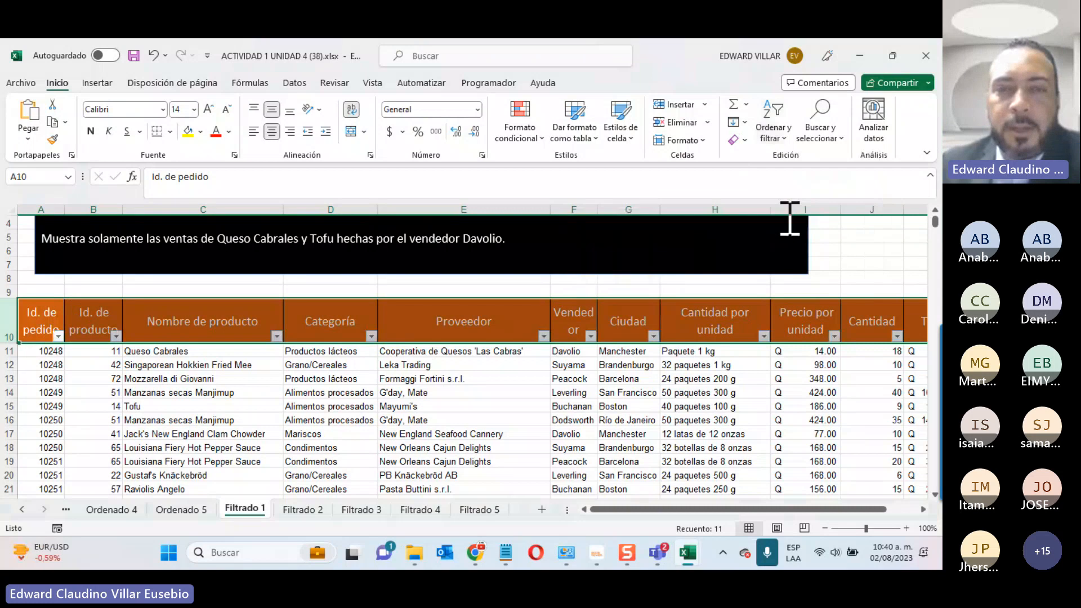
{"action": "left_click", "coordinate": [834, 262]}
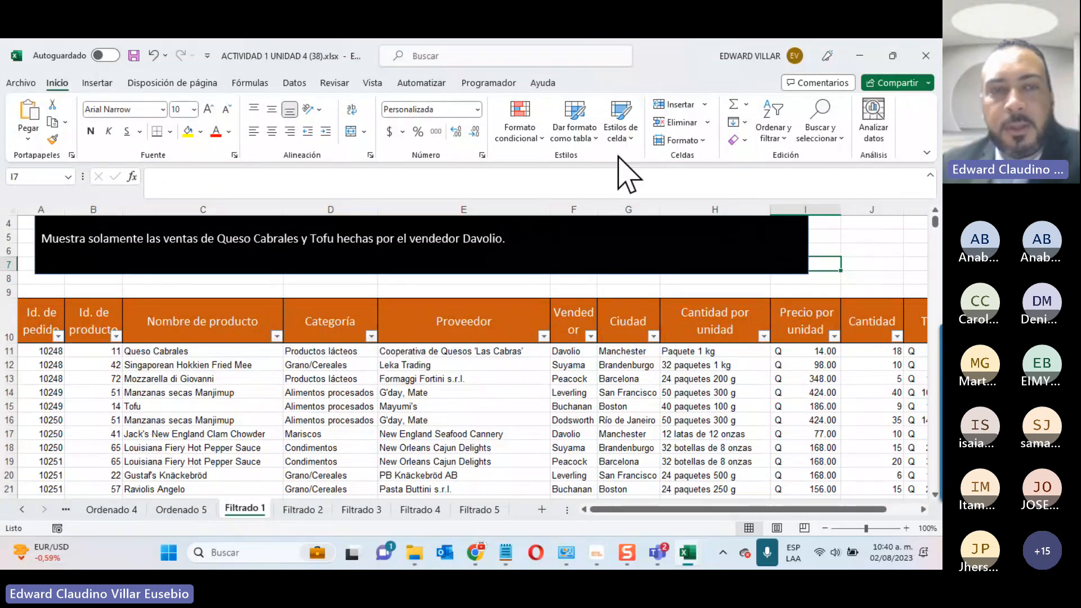
Step: Filter the Nombre de producto column on Filtrado 1 to show only Queso Cabrales and Tofu
{"action": "left_click", "coordinate": [277, 336]}
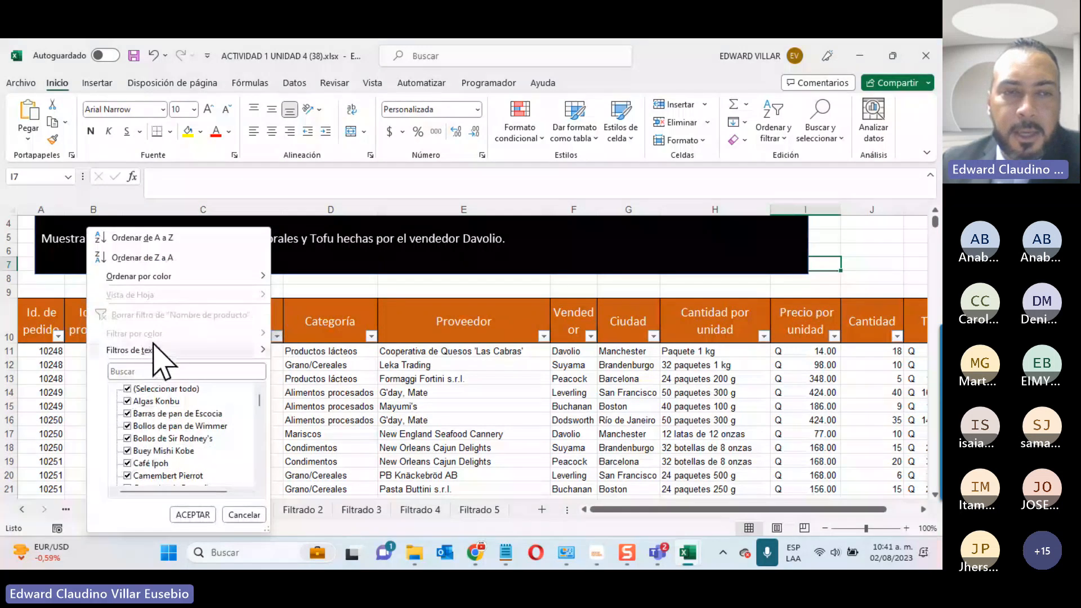
{"action": "mouse_move", "coordinate": [188, 349]}
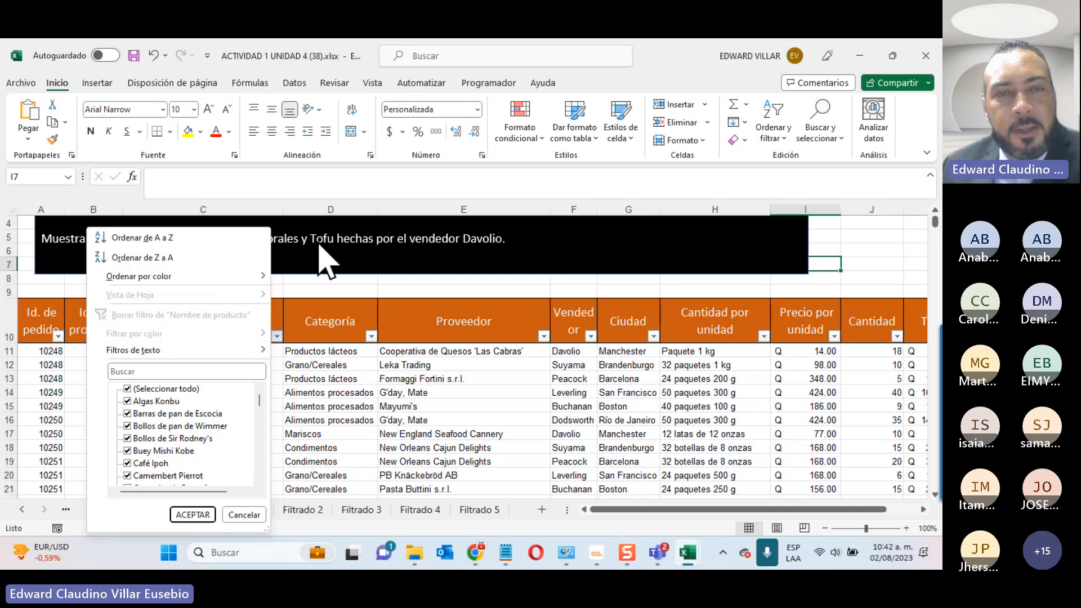
{"action": "left_click", "coordinate": [127, 388]}
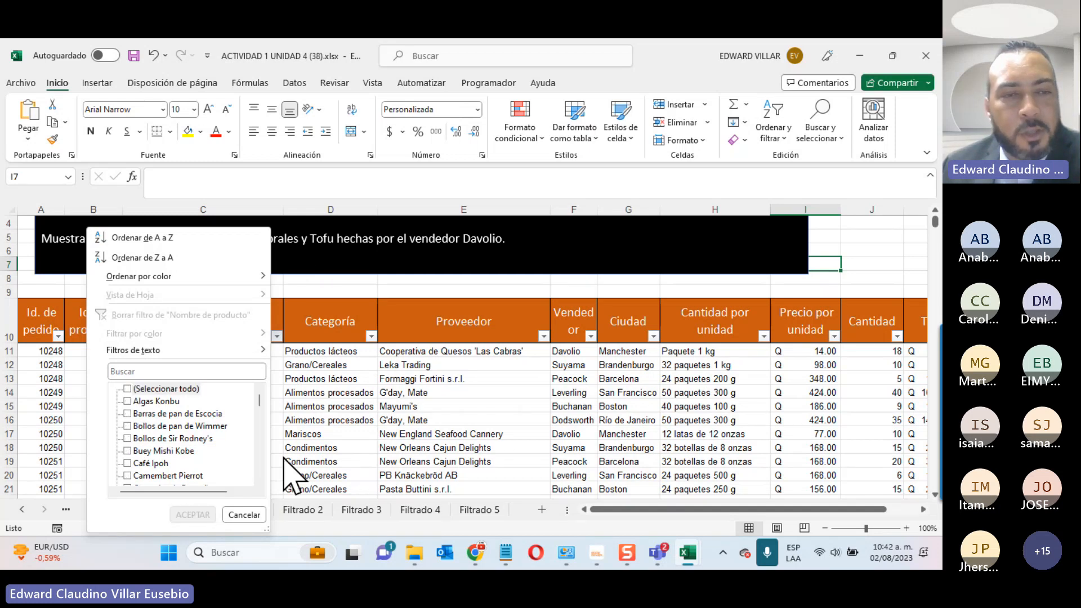
{"action": "scroll", "coordinate": [244, 452], "scroll_direction": "down", "scroll_amount": 4}
{"action": "scroll", "coordinate": [253, 470], "scroll_direction": "down", "scroll_amount": 15}
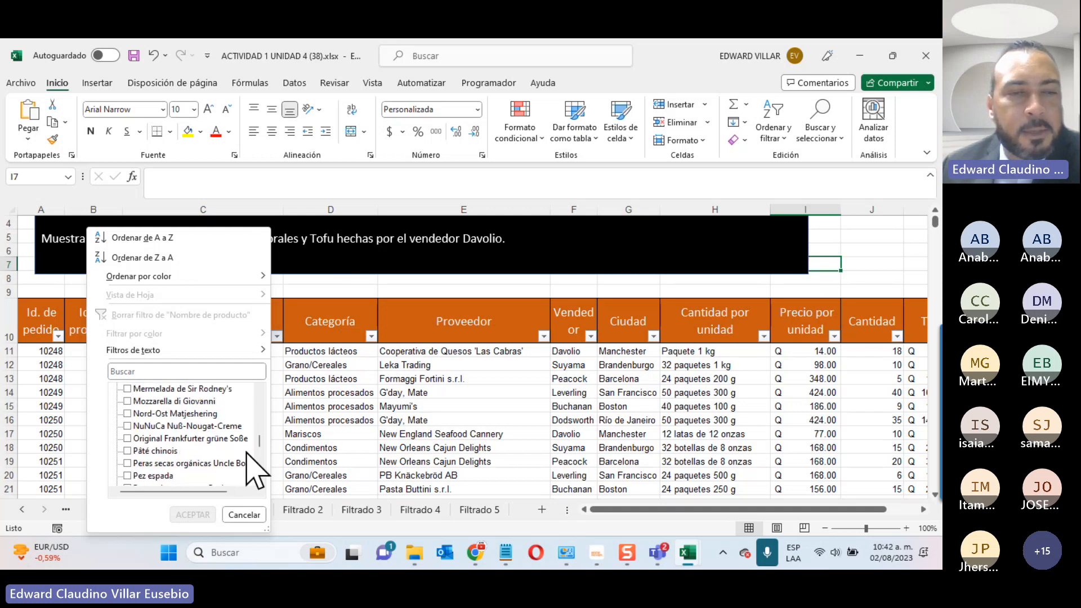
{"action": "scroll", "coordinate": [252, 470], "scroll_direction": "down", "scroll_amount": 4}
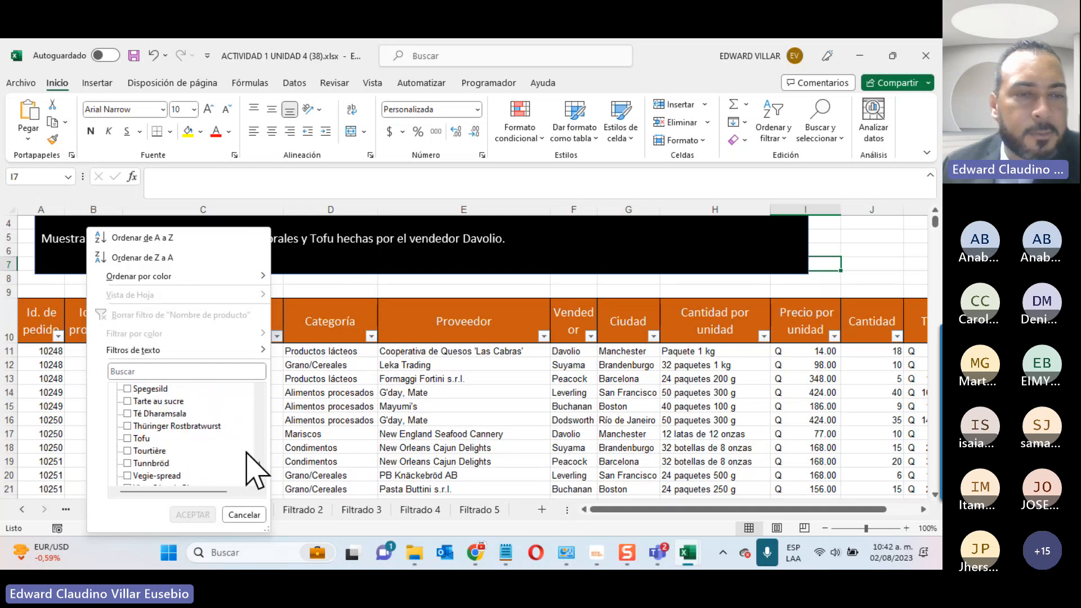
{"action": "left_click", "coordinate": [127, 438]}
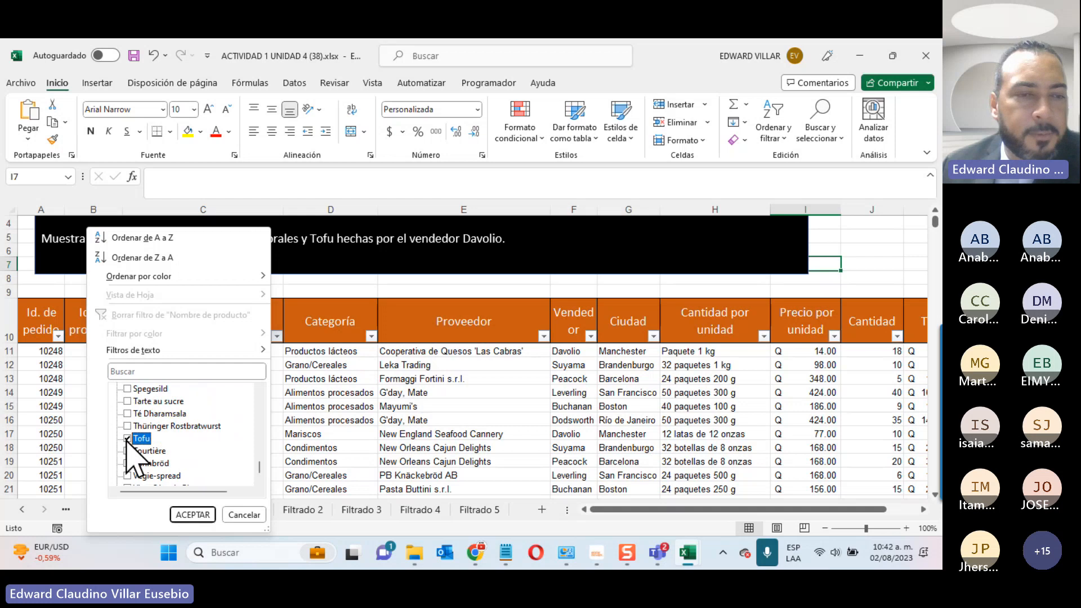
{"action": "scroll", "coordinate": [175, 459], "scroll_direction": "up", "scroll_amount": 6}
{"action": "scroll", "coordinate": [174, 459], "scroll_direction": "up", "scroll_amount": 1}
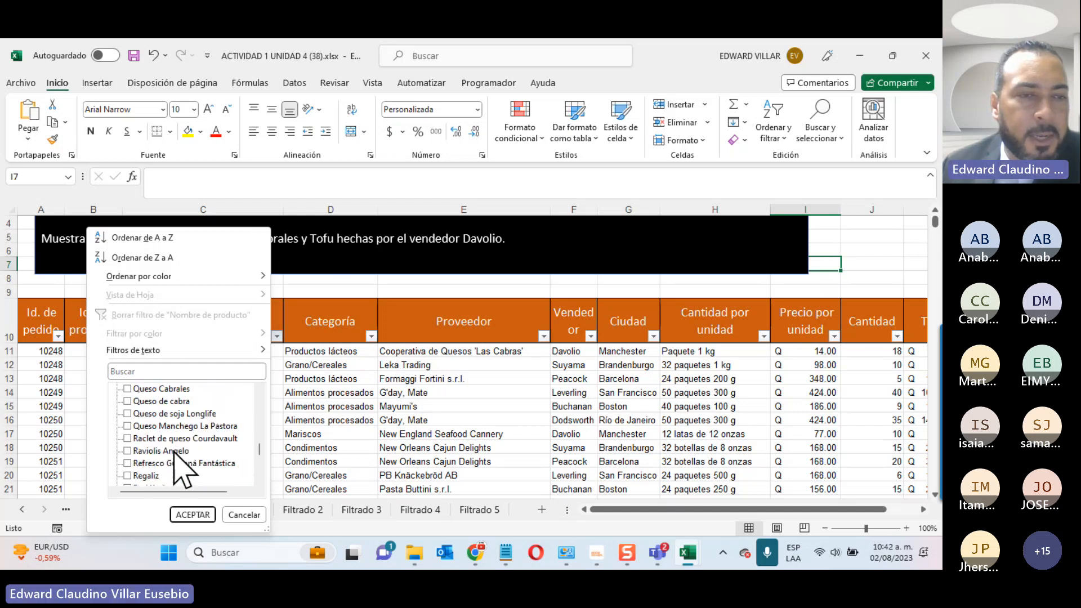
{"action": "left_click", "coordinate": [128, 388]}
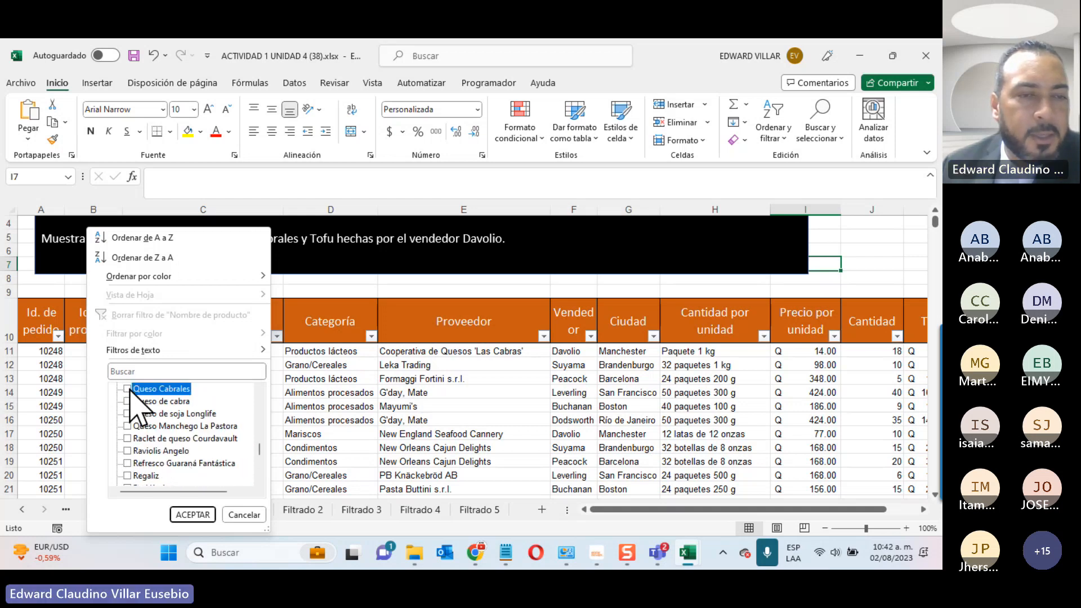
{"action": "left_click", "coordinate": [192, 515]}
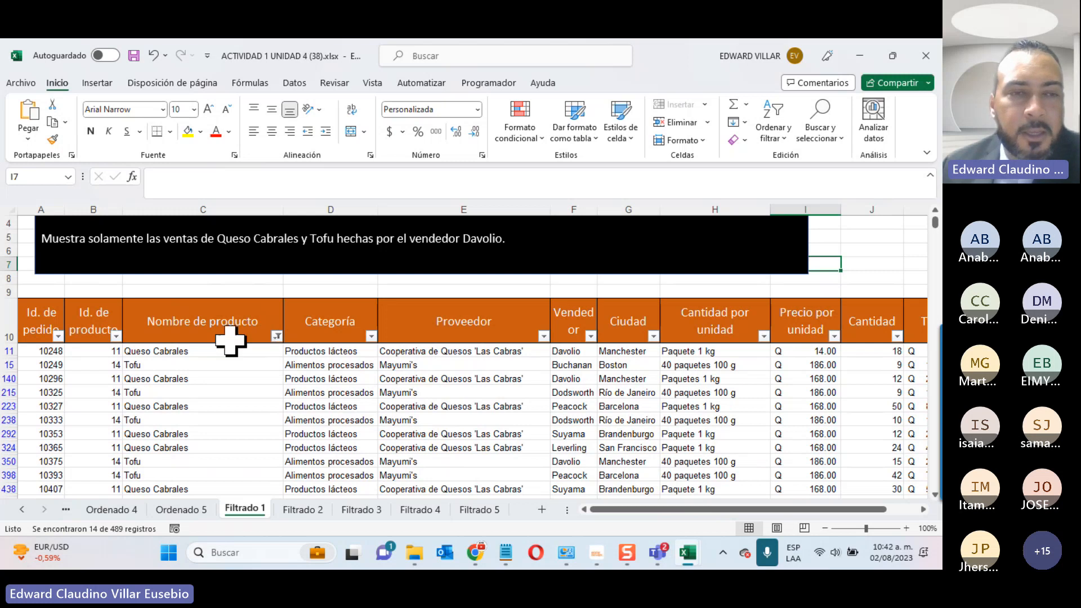
Step: Review the filtered product rows and filter the Vendedor column to only the seller named in the instruction
{"action": "scroll", "coordinate": [229, 343], "scroll_direction": "down", "scroll_amount": 2}
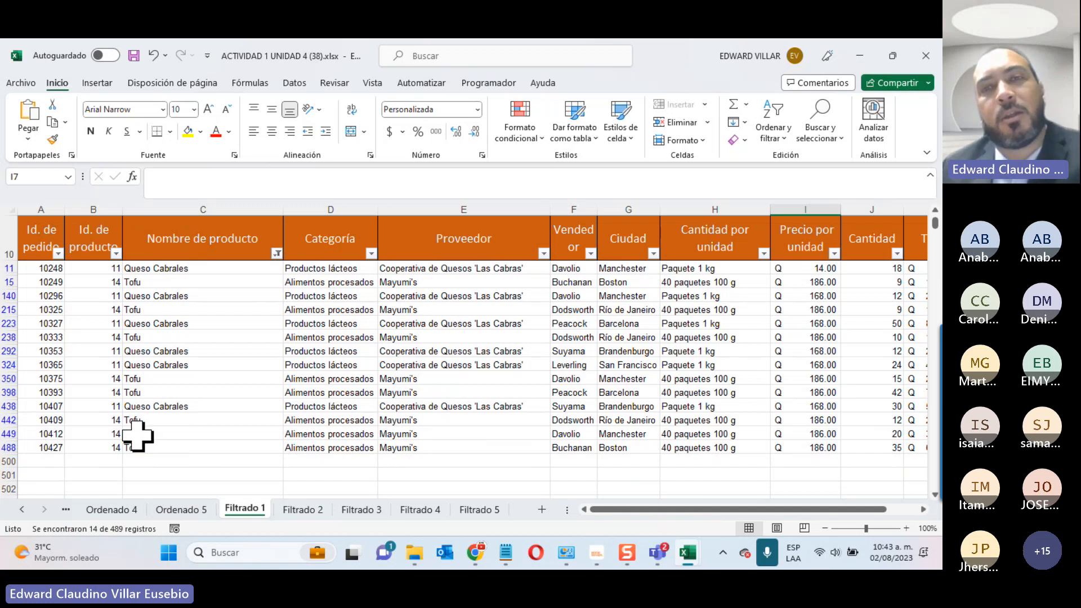
{"action": "scroll", "coordinate": [137, 435], "scroll_direction": "up", "scroll_amount": 2}
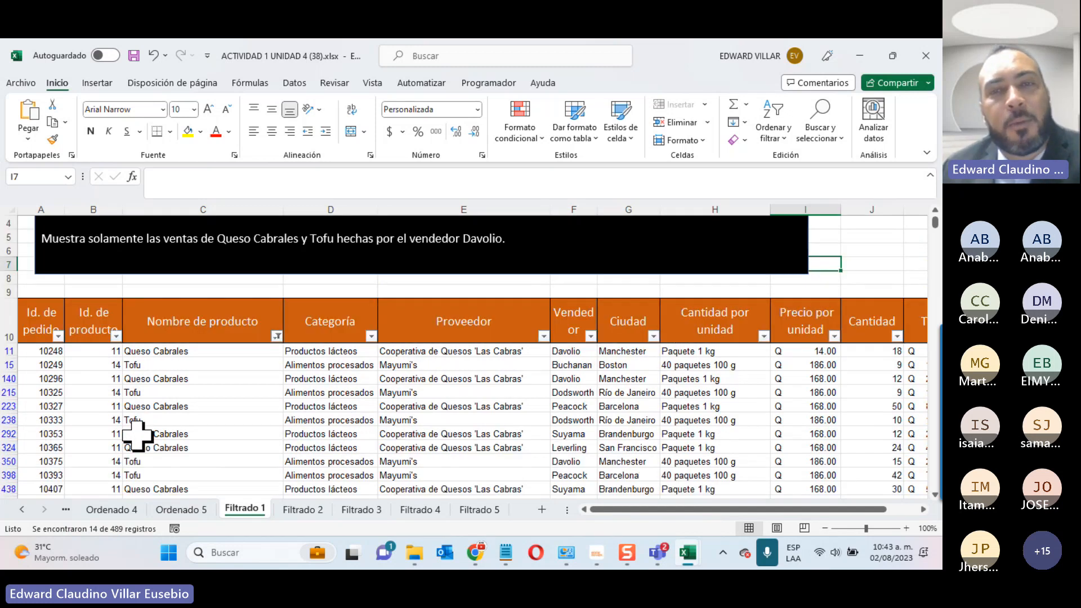
{"action": "scroll", "coordinate": [137, 435], "scroll_direction": "down", "scroll_amount": 2}
{"action": "scroll", "coordinate": [137, 435], "scroll_direction": "up", "scroll_amount": 2}
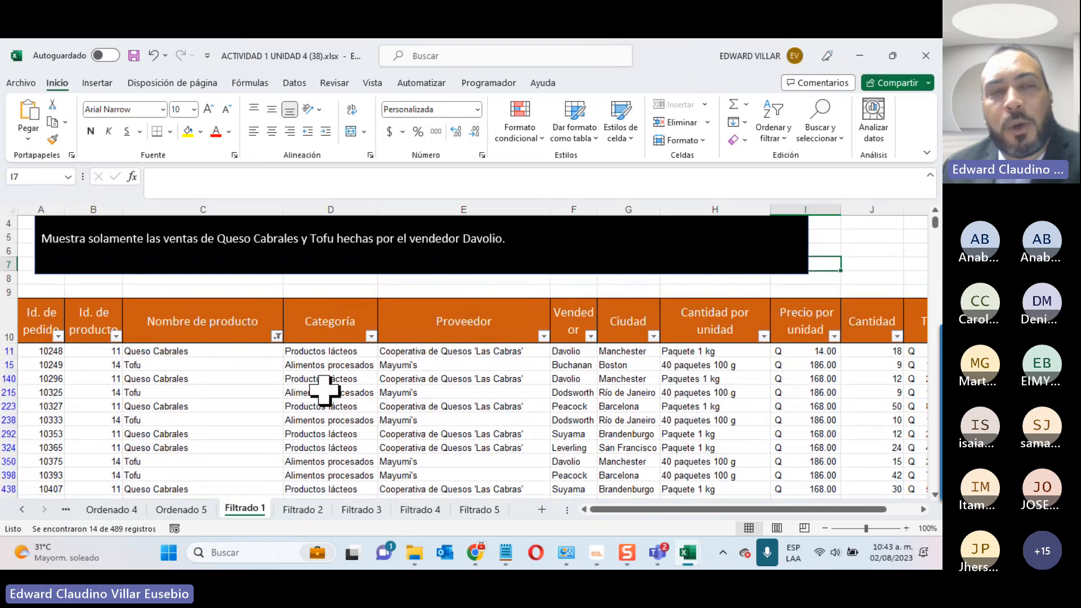
{"action": "left_click", "coordinate": [590, 336]}
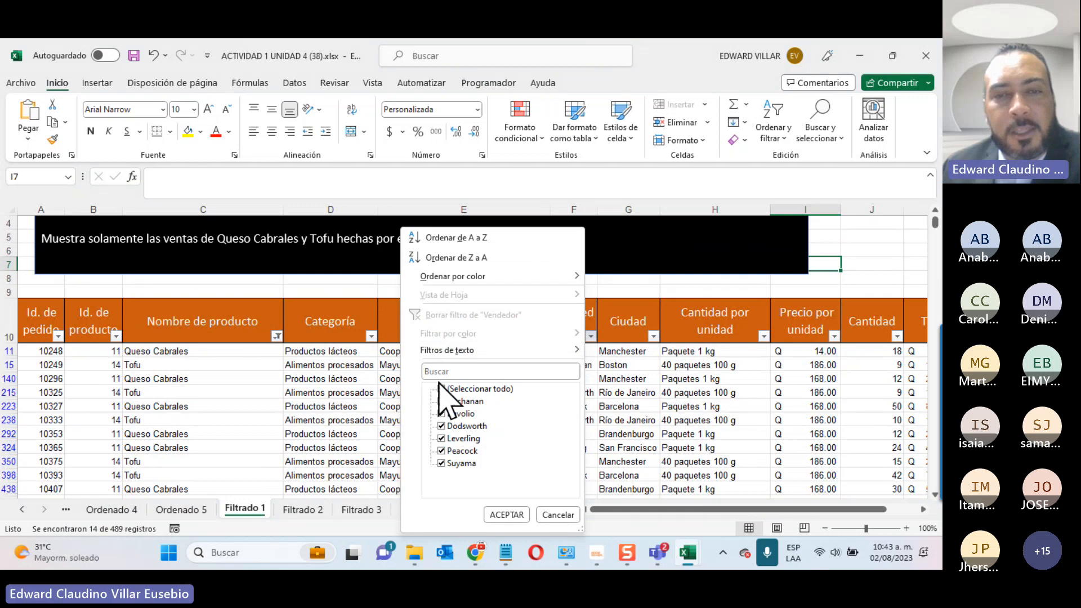
{"action": "left_click", "coordinate": [442, 388]}
{"action": "left_click", "coordinate": [441, 413]}
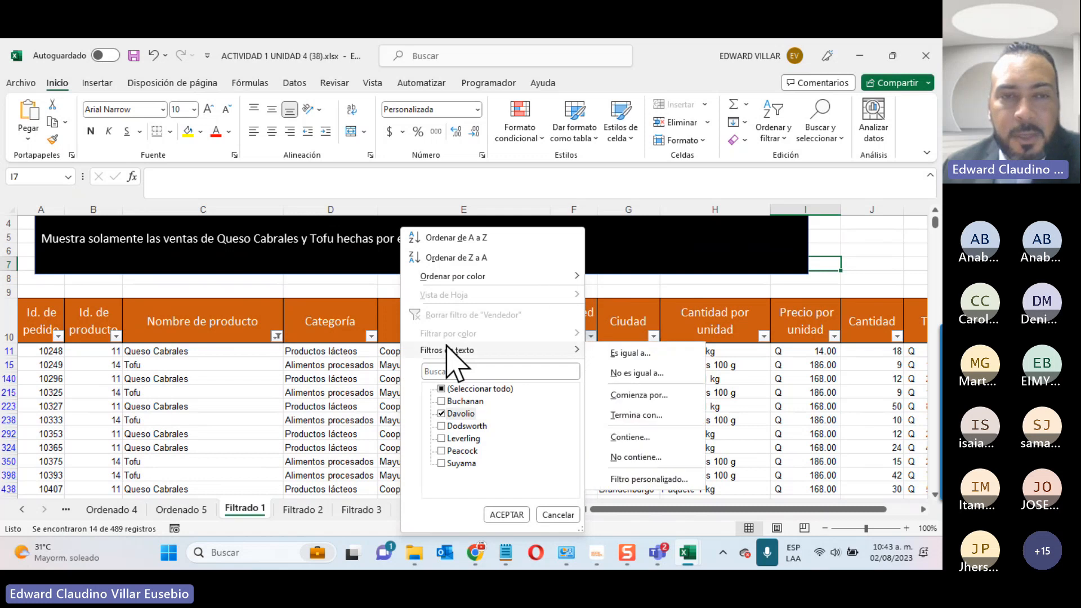
{"action": "left_click", "coordinate": [506, 514]}
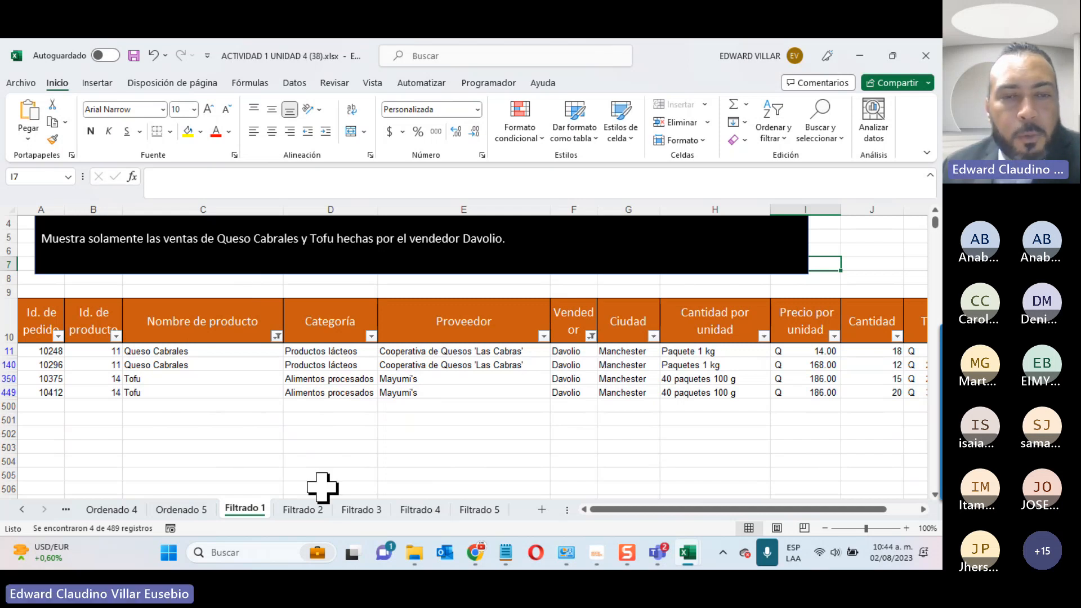
Step: Look over the Filtrado 2 sheet and turn on filtering for header row 10 of the Filtrado 3 sheet
{"action": "left_click", "coordinate": [303, 509]}
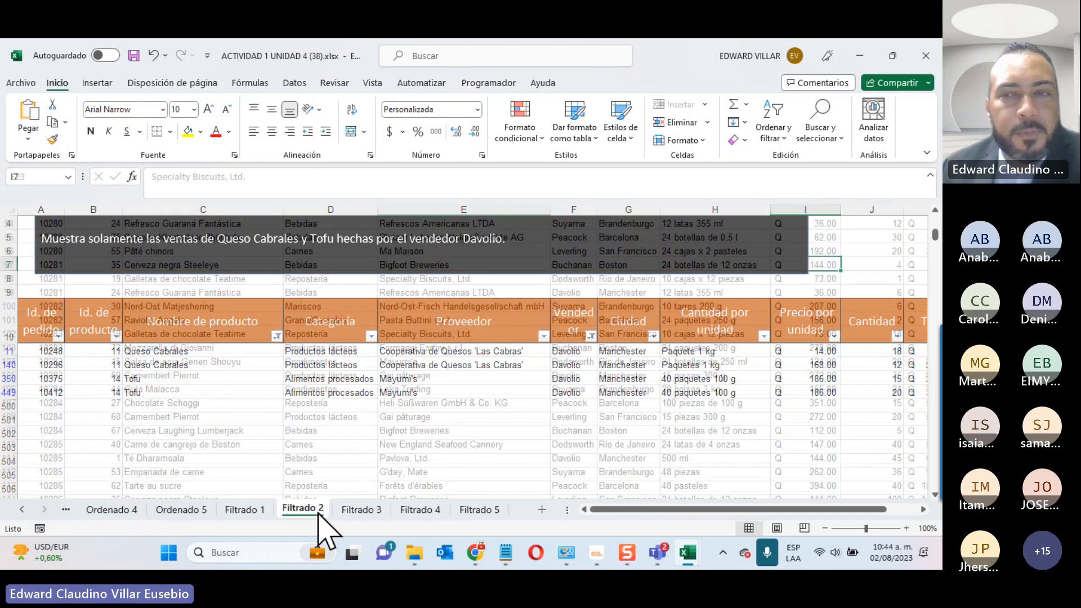
{"action": "scroll", "coordinate": [475, 278], "scroll_direction": "up", "scroll_amount": 20}
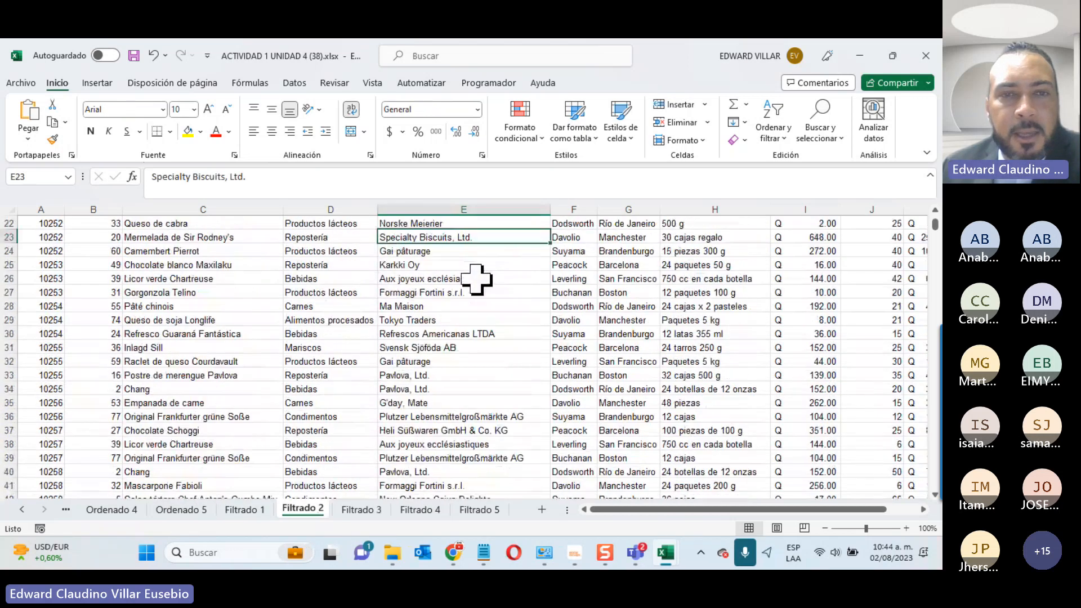
{"action": "left_click", "coordinate": [363, 511]}
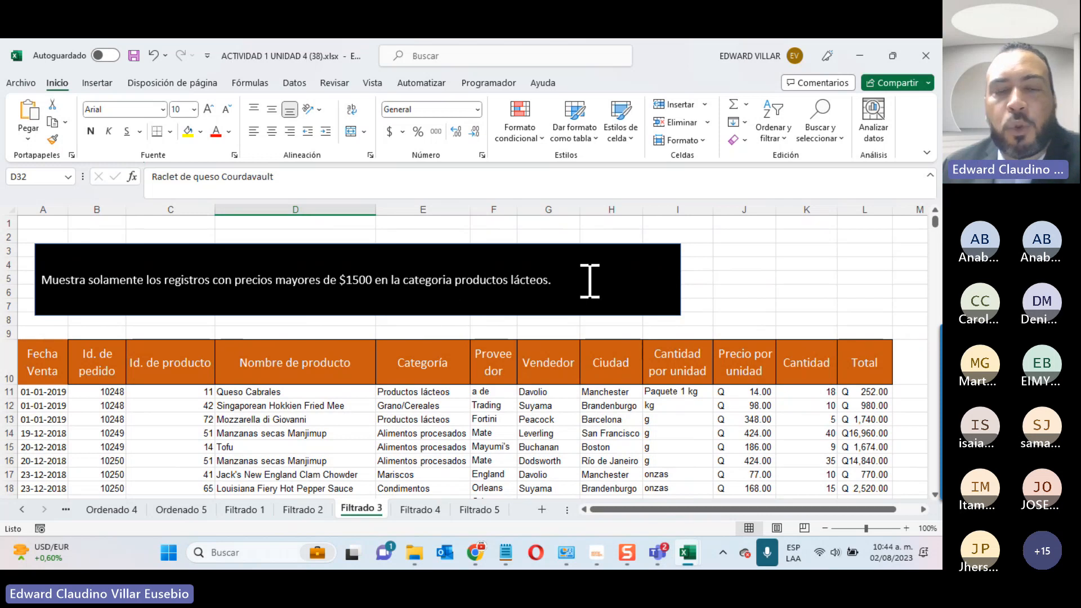
{"action": "left_click", "coordinate": [6, 359]}
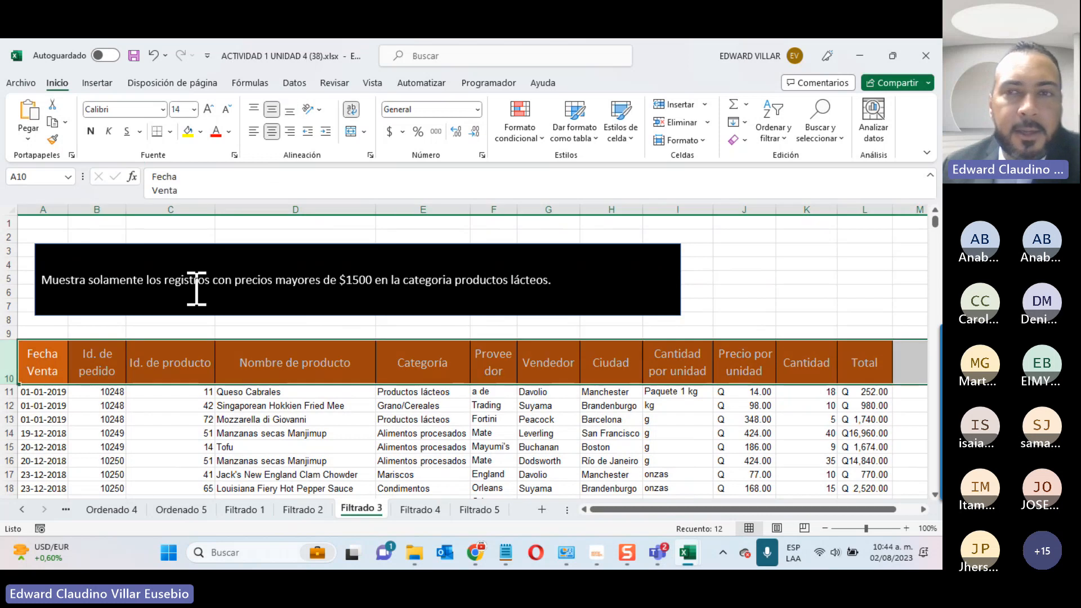
{"action": "left_click", "coordinate": [779, 135]}
{"action": "left_click", "coordinate": [805, 218]}
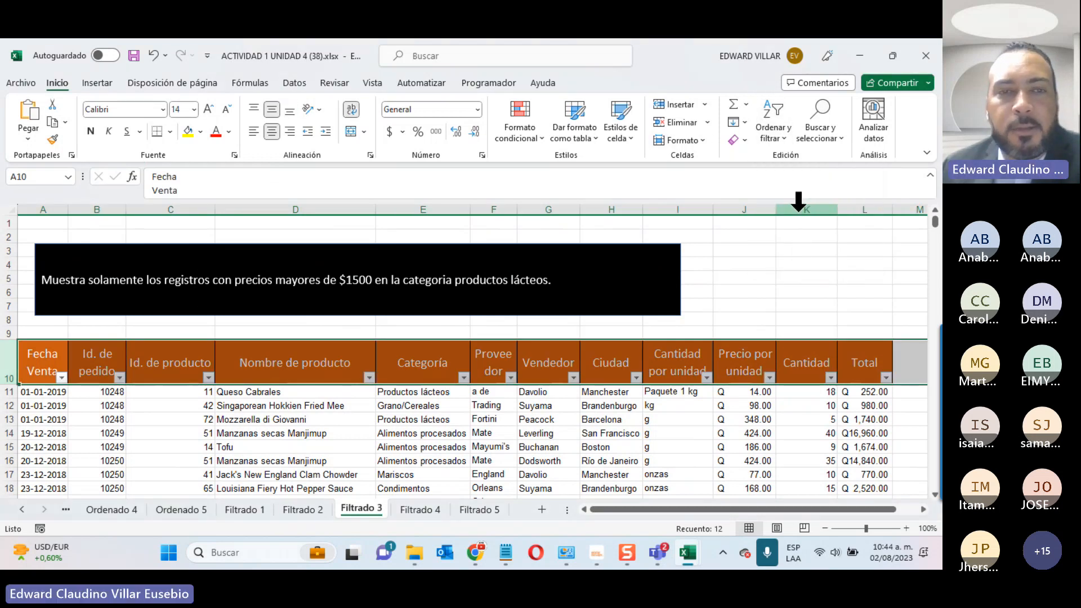
Step: Filter the Categoría column on Filtrado 3 to show only Productos lácteos
{"action": "left_click", "coordinate": [413, 357]}
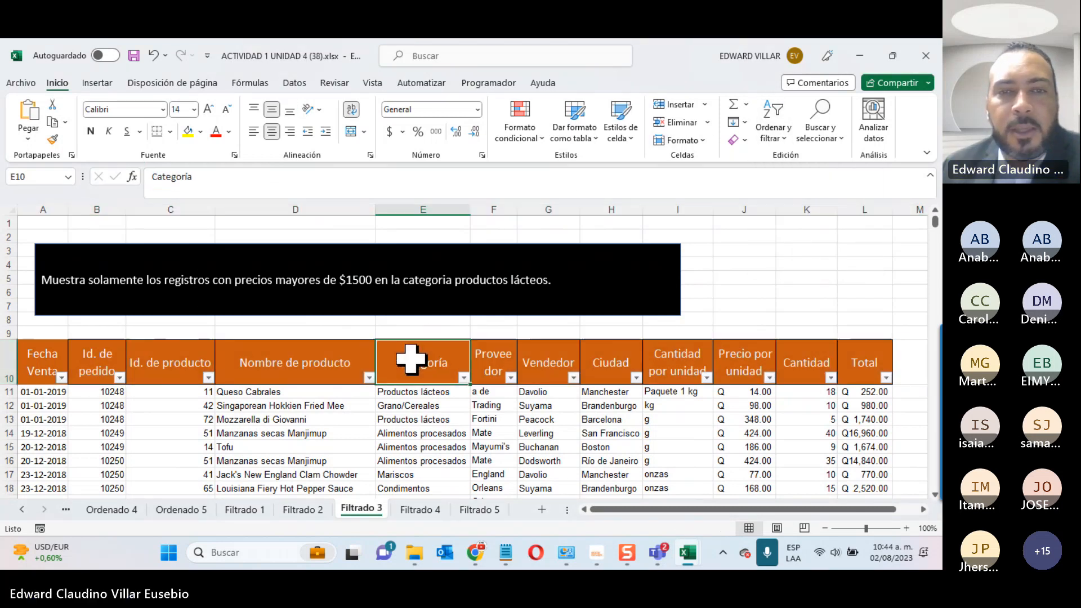
{"action": "left_click", "coordinate": [463, 376]}
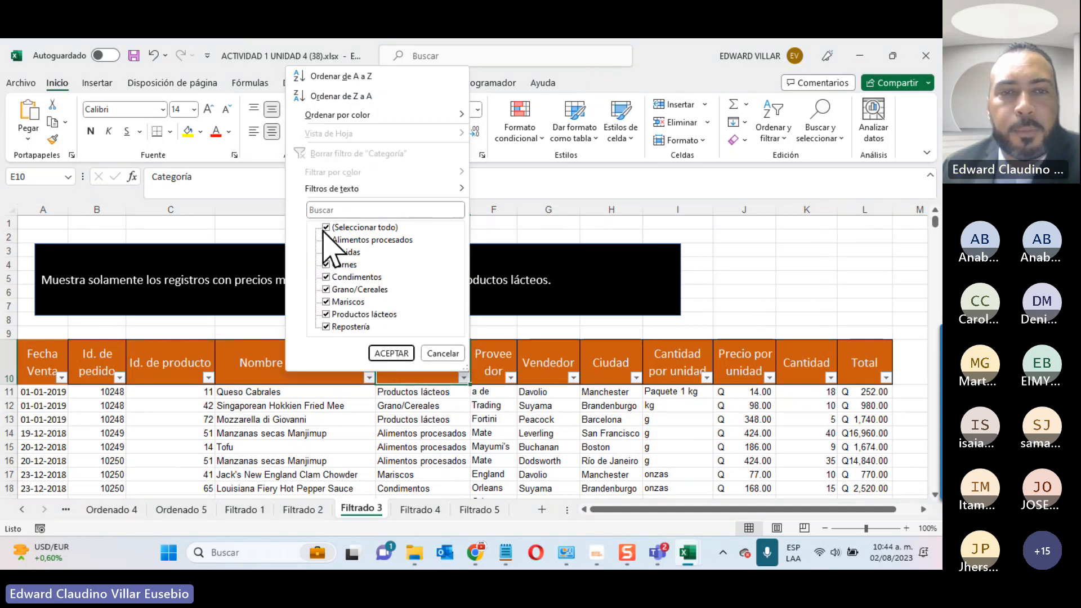
{"action": "left_click", "coordinate": [326, 228]}
{"action": "left_click", "coordinate": [326, 314]}
{"action": "left_click", "coordinate": [391, 353]}
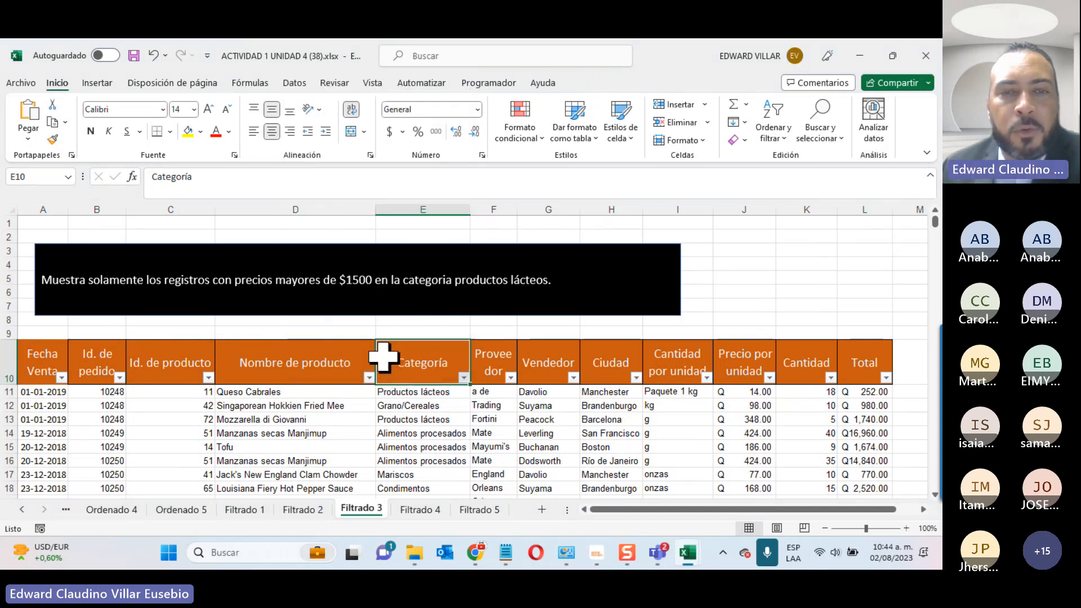
Step: Review the dairy records and apply a greater-than filter of 1500 to the Precio por unidad column
{"action": "scroll", "coordinate": [383, 357], "scroll_direction": "down", "scroll_amount": 7}
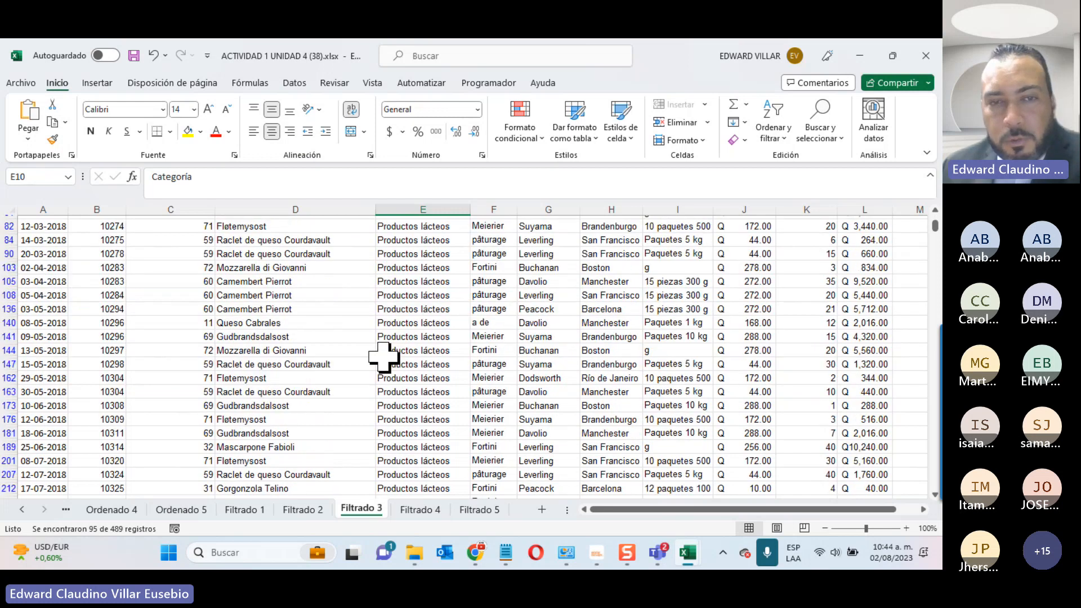
{"action": "scroll", "coordinate": [383, 357], "scroll_direction": "down", "scroll_amount": 20}
{"action": "scroll", "coordinate": [383, 357], "scroll_direction": "up", "scroll_amount": 13}
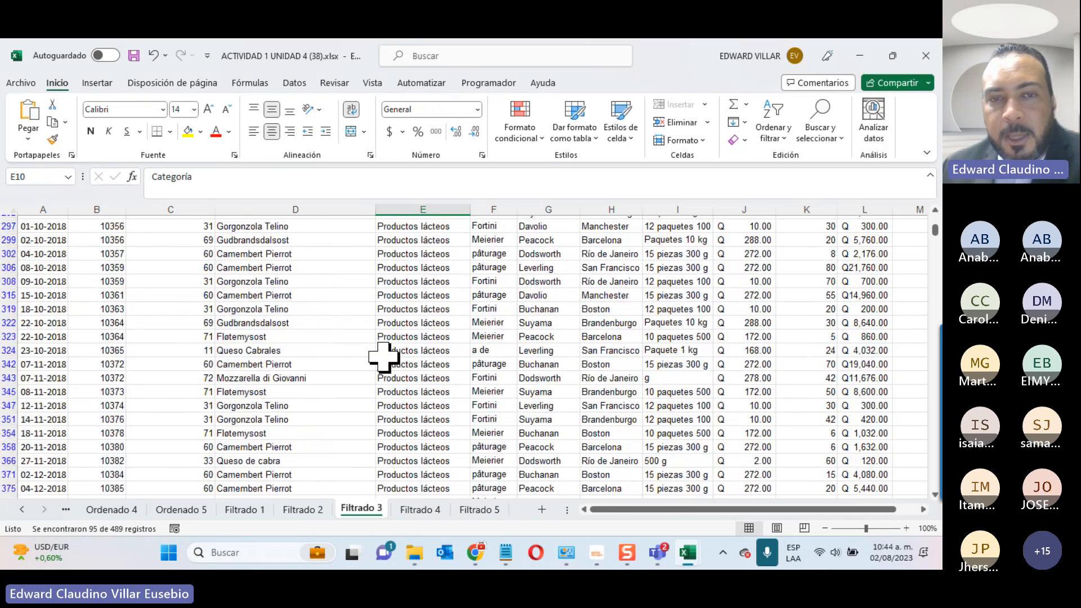
{"action": "scroll", "coordinate": [383, 356], "scroll_direction": "up", "scroll_amount": 12}
{"action": "scroll", "coordinate": [384, 355], "scroll_direction": "up", "scroll_amount": 3}
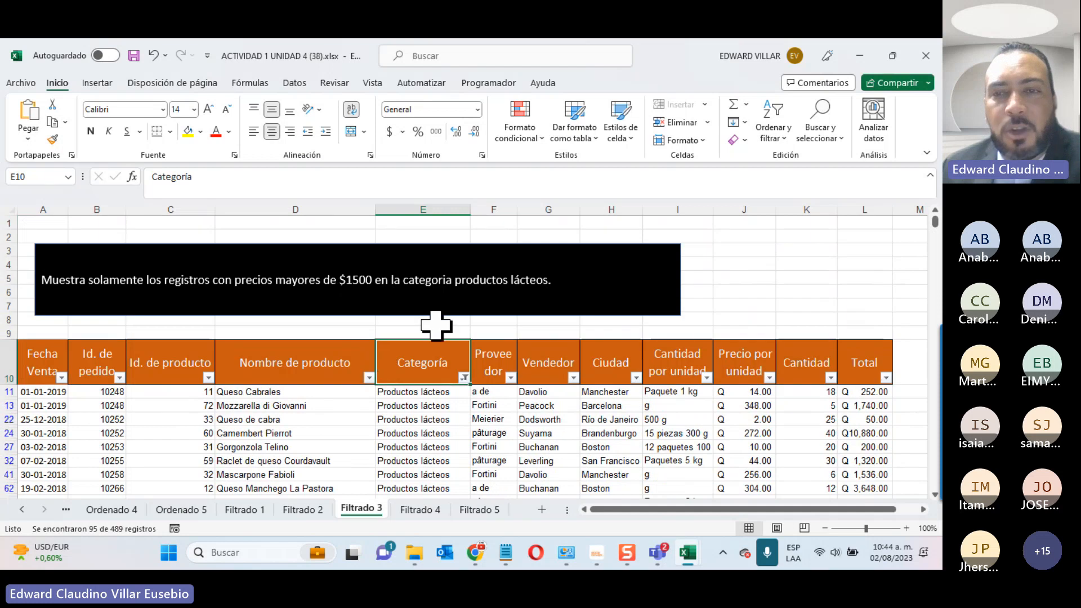
{"action": "left_click", "coordinate": [769, 377]}
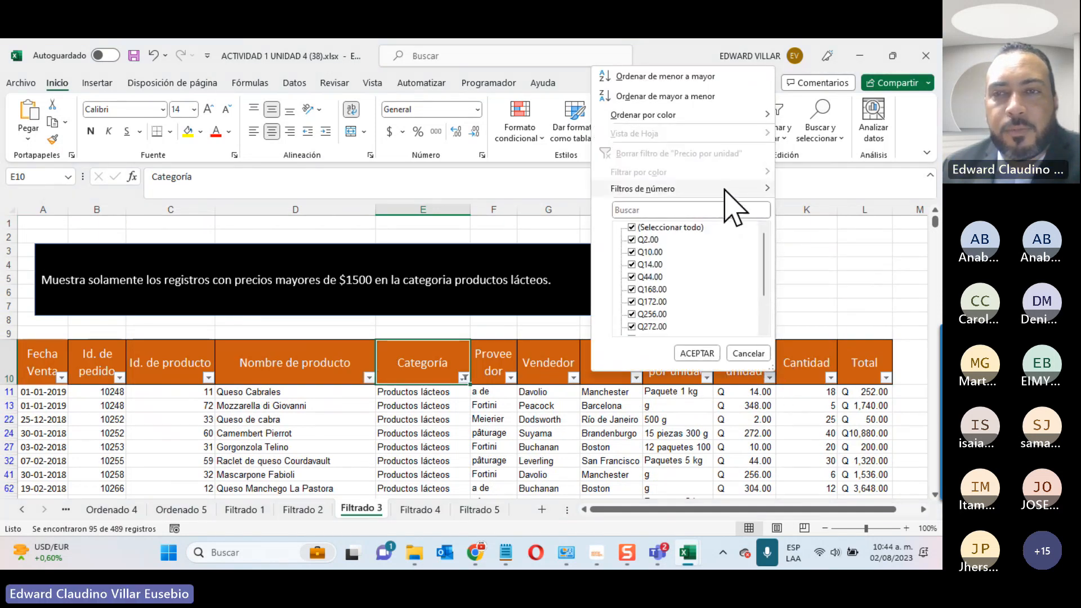
{"action": "mouse_move", "coordinate": [726, 190]}
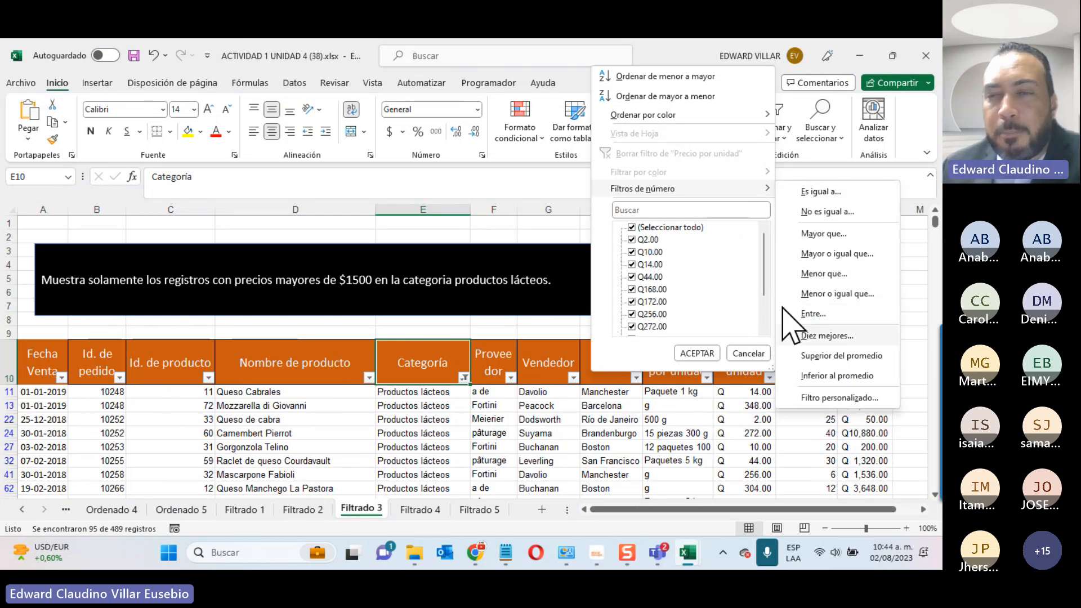
{"action": "left_click", "coordinate": [803, 233]}
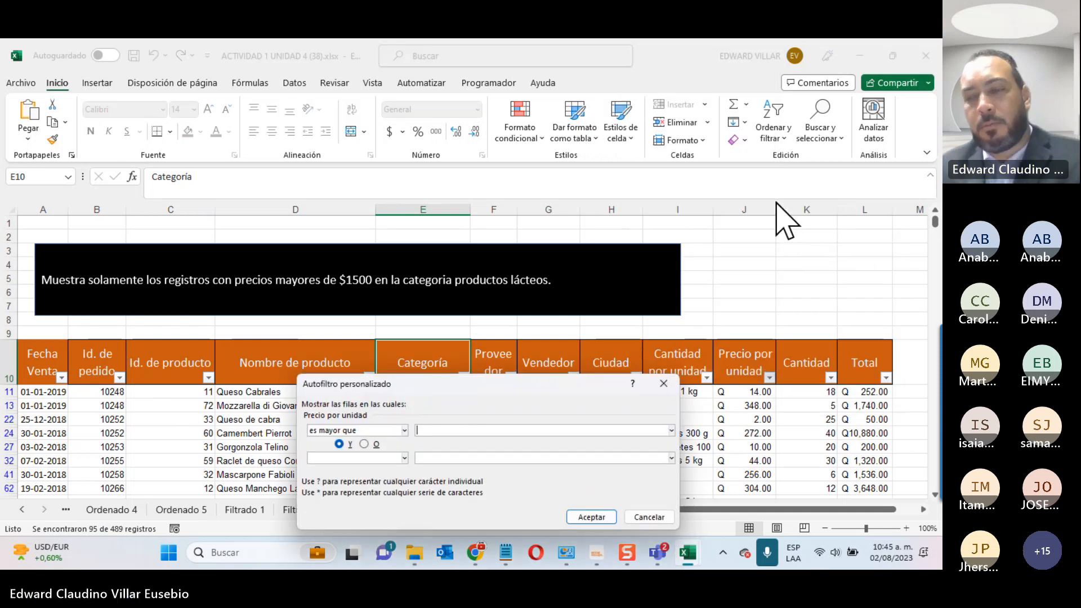
{"action": "type", "text": "1500"}
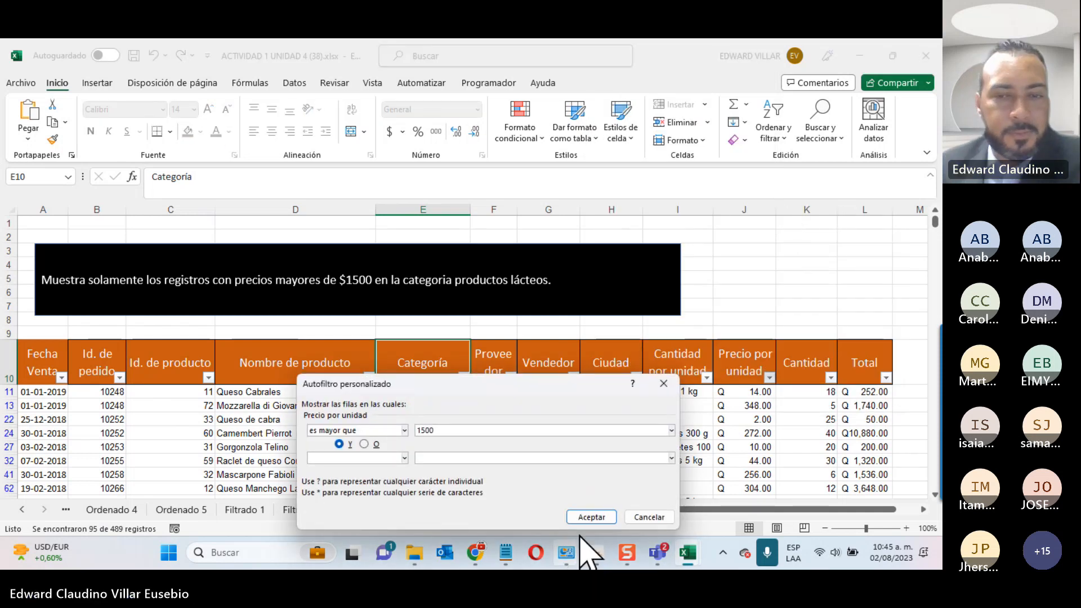
{"action": "mouse_move", "coordinate": [568, 553]}
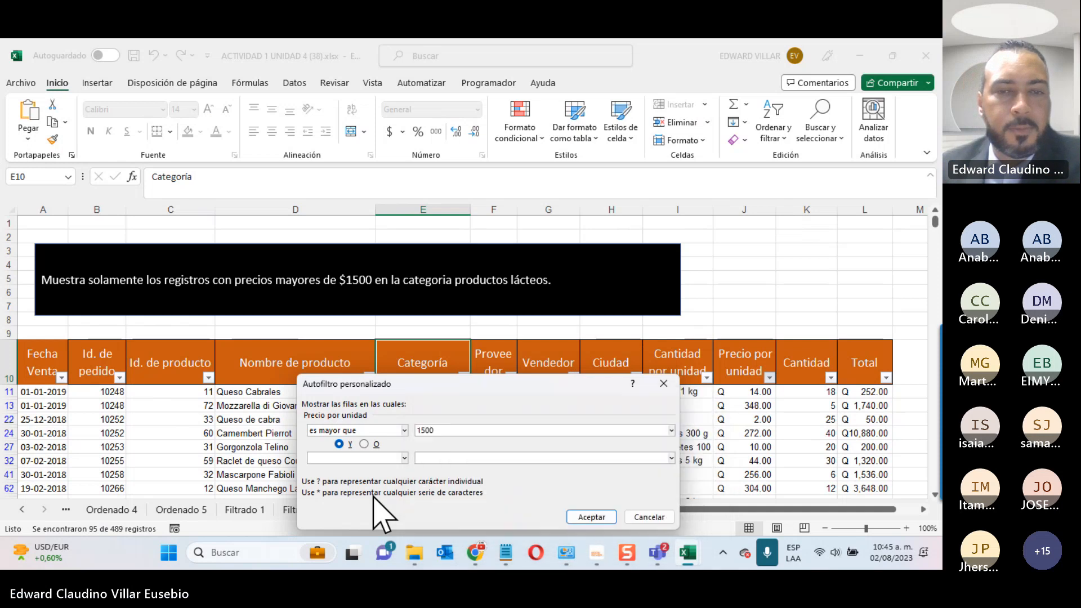
{"action": "left_click", "coordinate": [587, 517]}
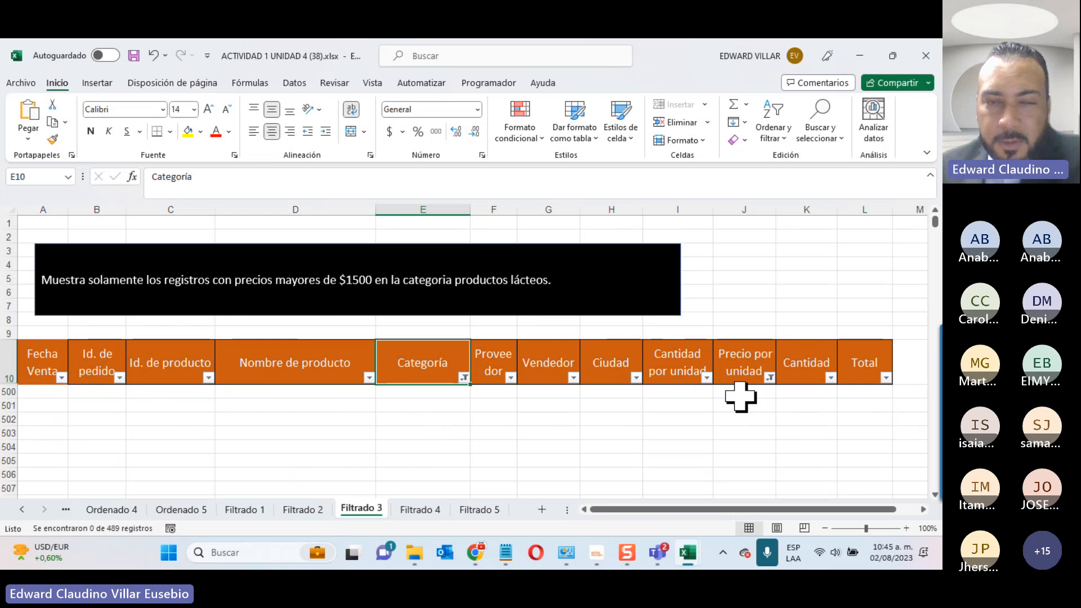
Step: Reopen the filter options of the Precio por unidad column on Filtrado 3
{"action": "left_click", "coordinate": [768, 378]}
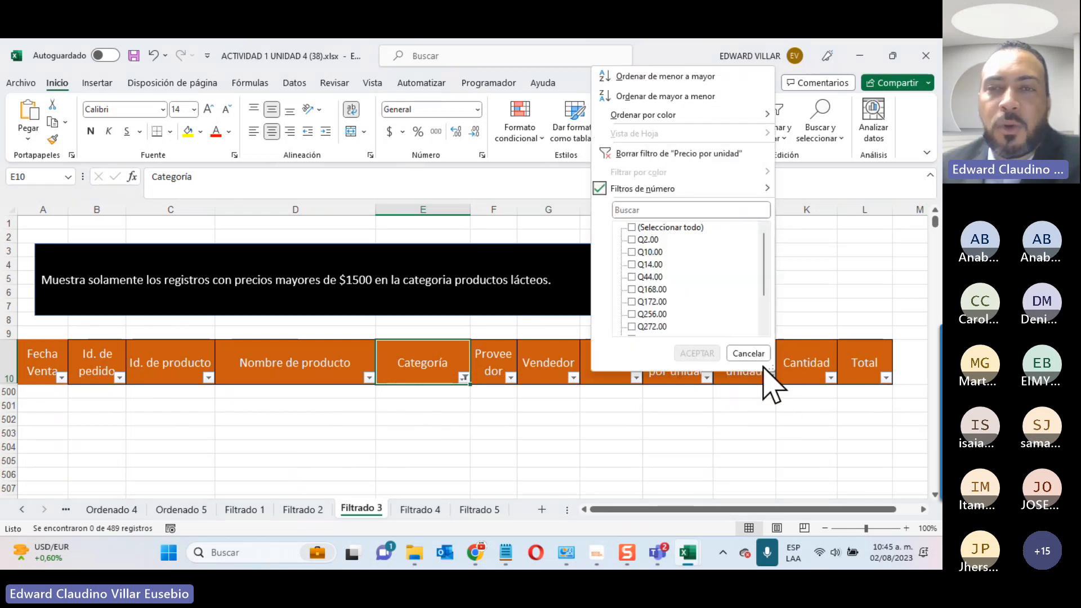
Step: Clear the Precio por unidad filter and set the unit price of Mozzarella di Giovanni in J13 to 1501
{"action": "left_click", "coordinate": [642, 153]}
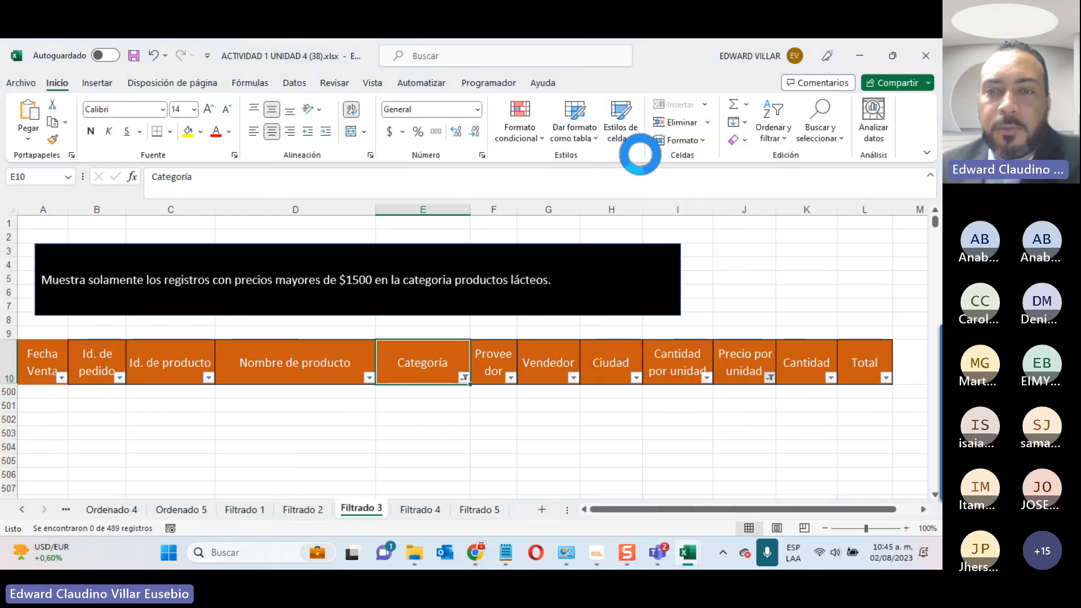
{"action": "left_click", "coordinate": [745, 405]}
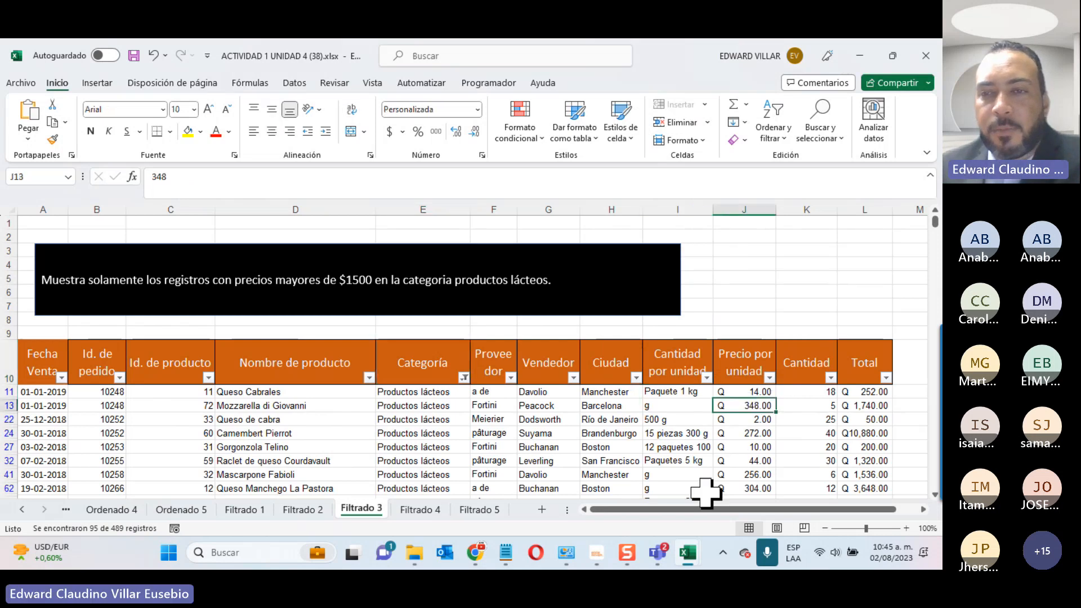
{"action": "type", "text": "1,"}
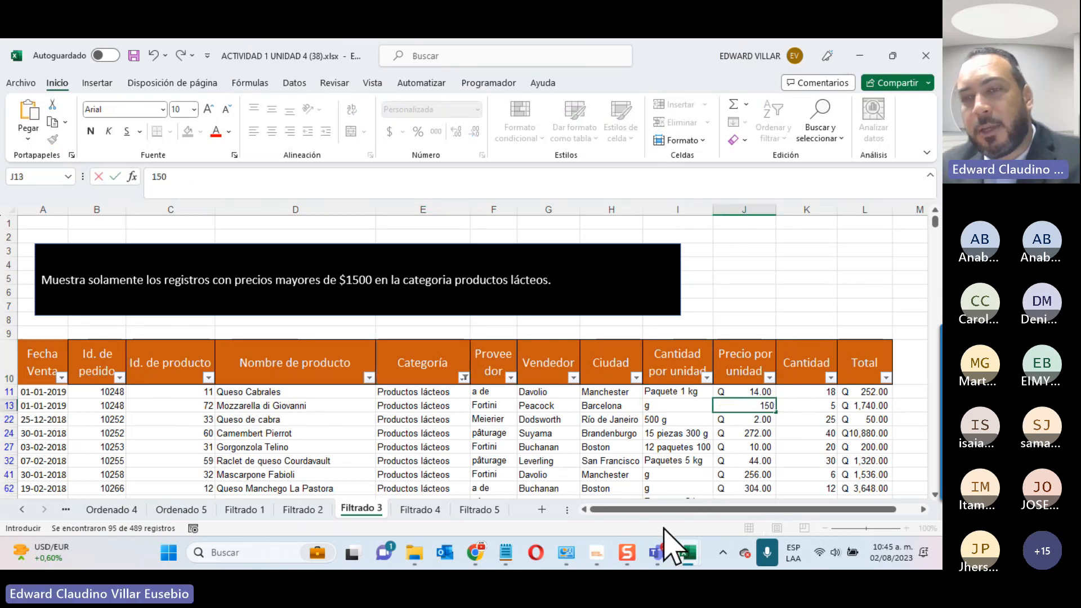
{"action": "type", "text": "501"}
{"action": "key", "text": "Return"}
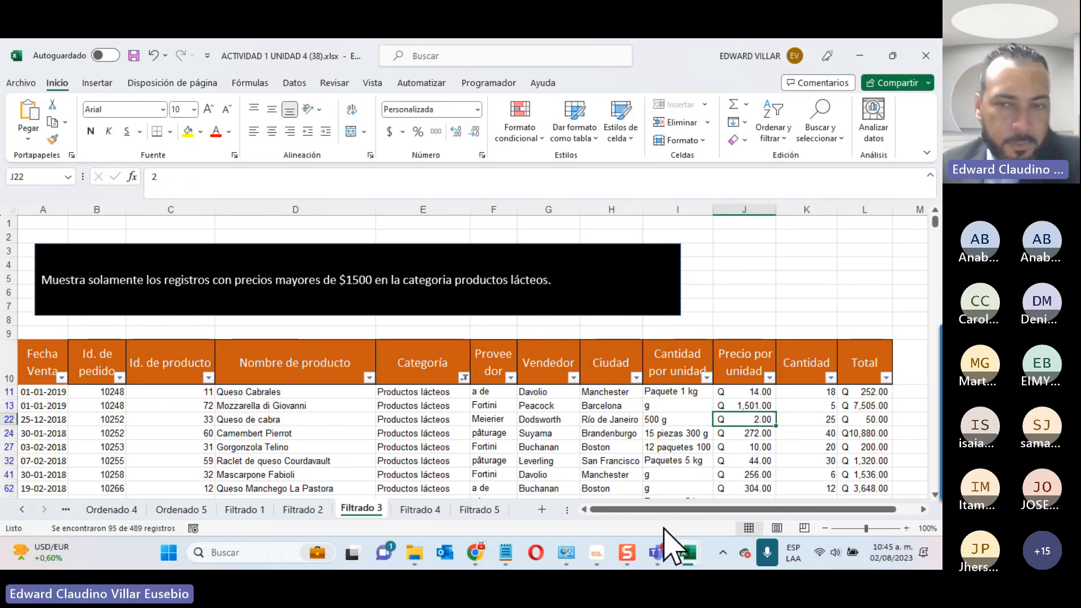
Step: Filter the Precio por unidad column to show only the records with a price greater than 1500
{"action": "left_click", "coordinate": [769, 377]}
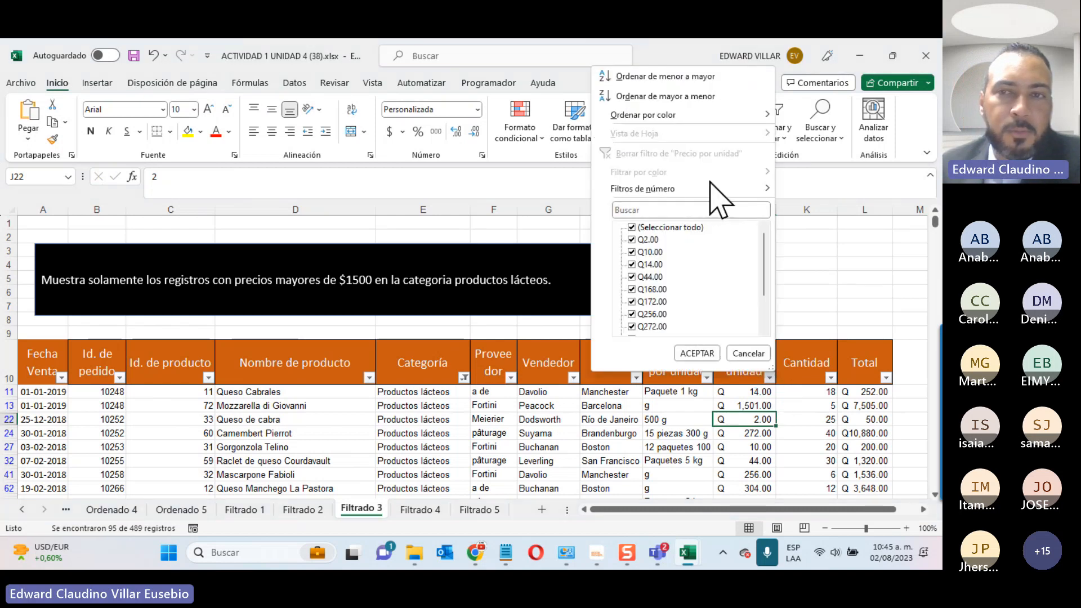
{"action": "left_click", "coordinate": [835, 233]}
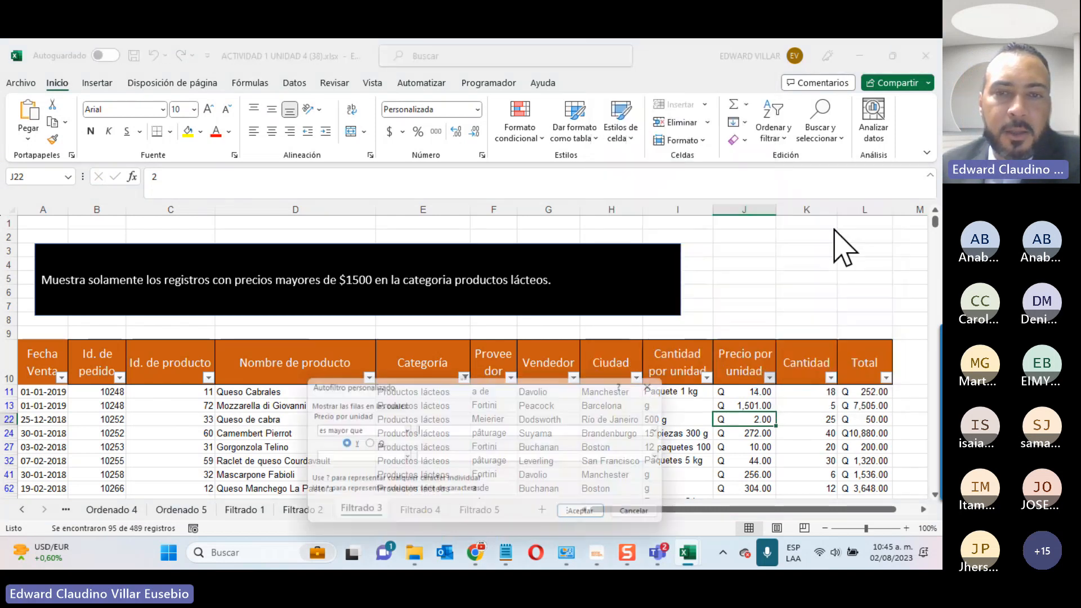
{"action": "type", "text": "1500"}
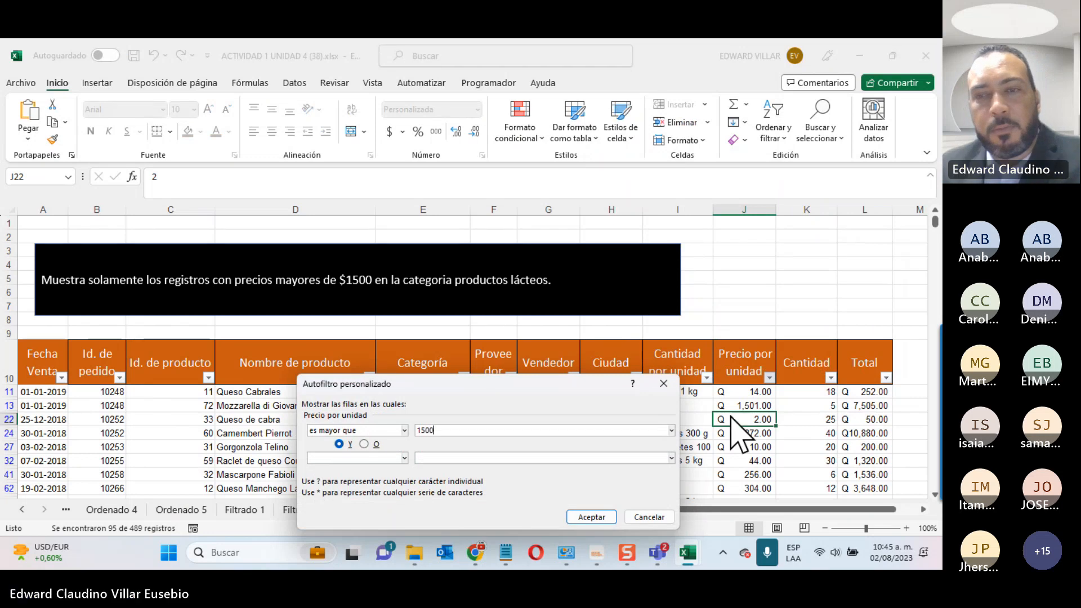
{"action": "left_click_drag", "start_coordinate": [590, 381], "coordinate": [557, 170]}
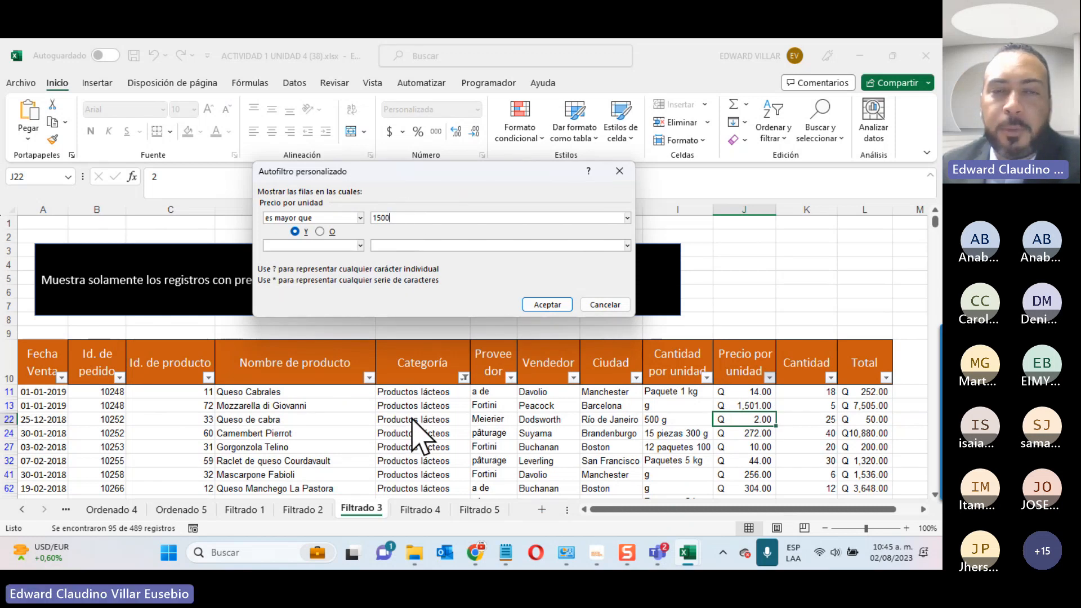
{"action": "left_click", "coordinate": [547, 304]}
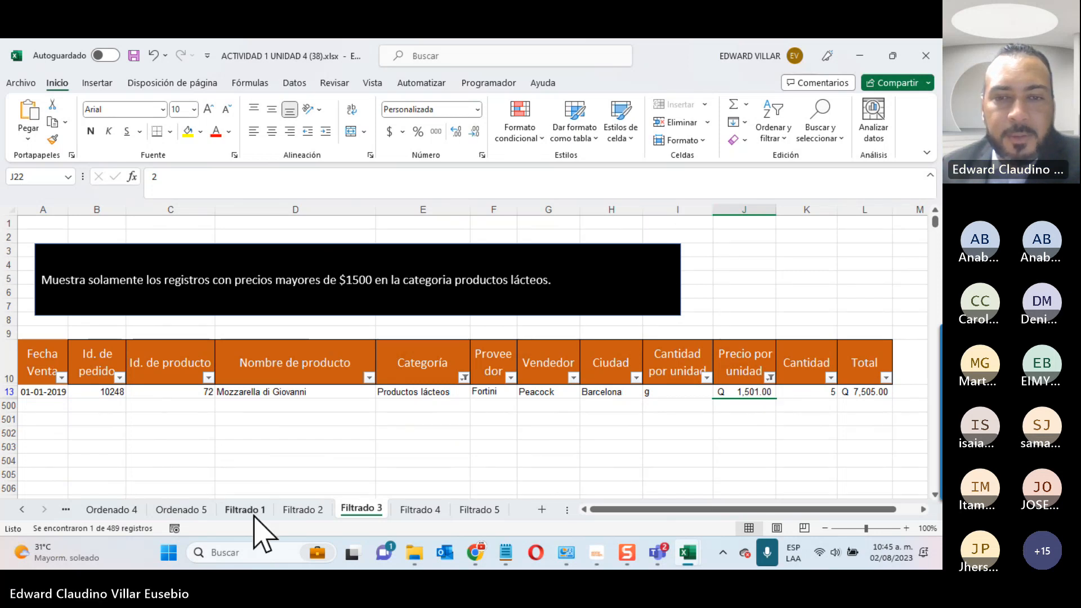
Step: Switch to the Microsoft Teams meeting window and look through the participants list
{"action": "left_click", "coordinate": [656, 552]}
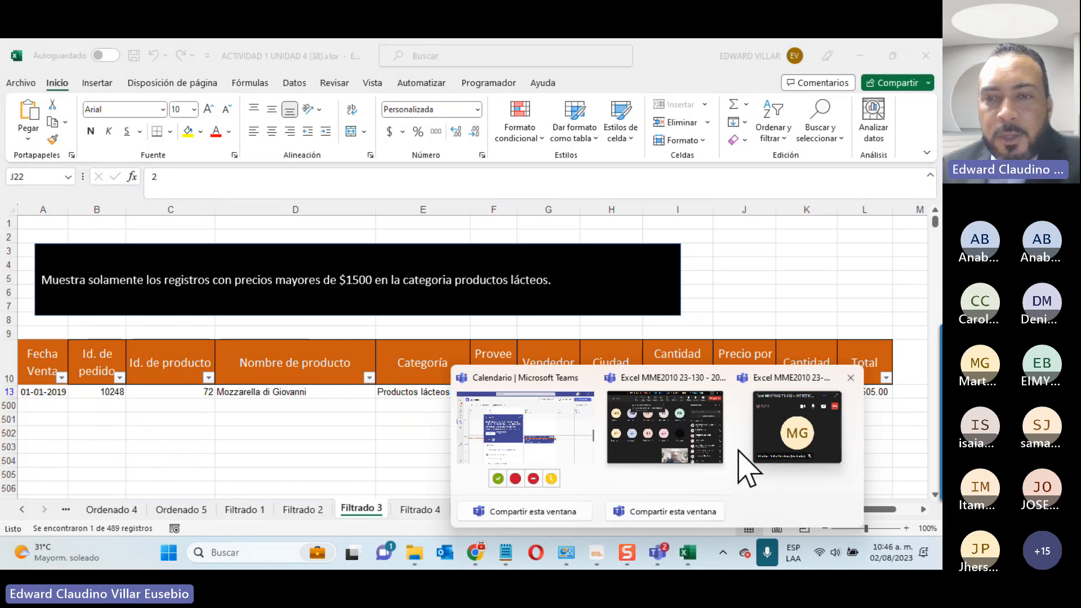
{"action": "left_click", "coordinate": [674, 453]}
{"action": "scroll", "coordinate": [704, 401], "scroll_direction": "down", "scroll_amount": 6}
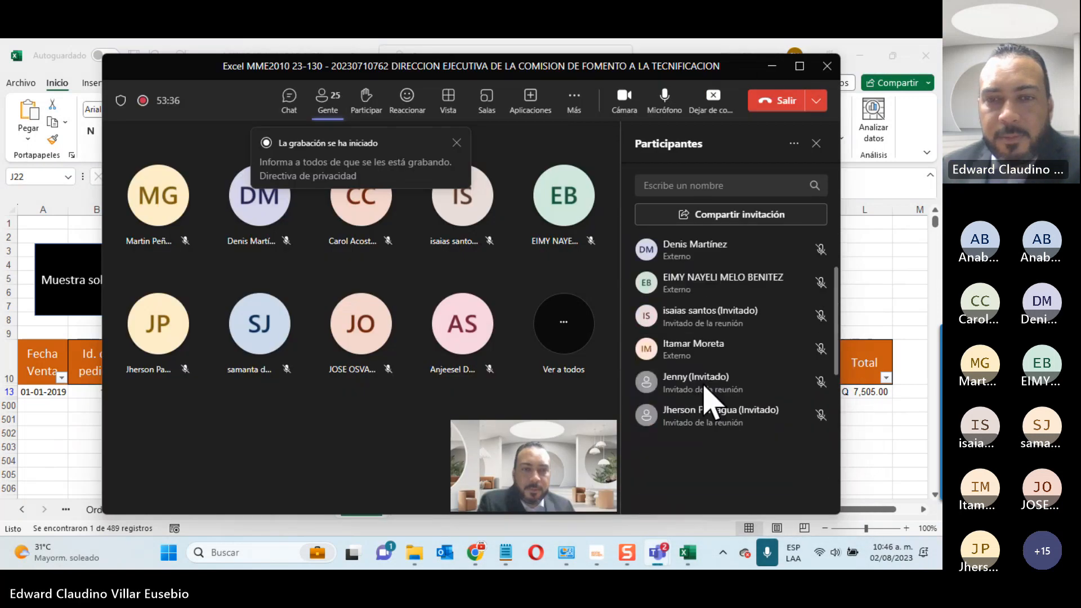
{"action": "scroll", "coordinate": [708, 401], "scroll_direction": "up", "scroll_amount": 6}
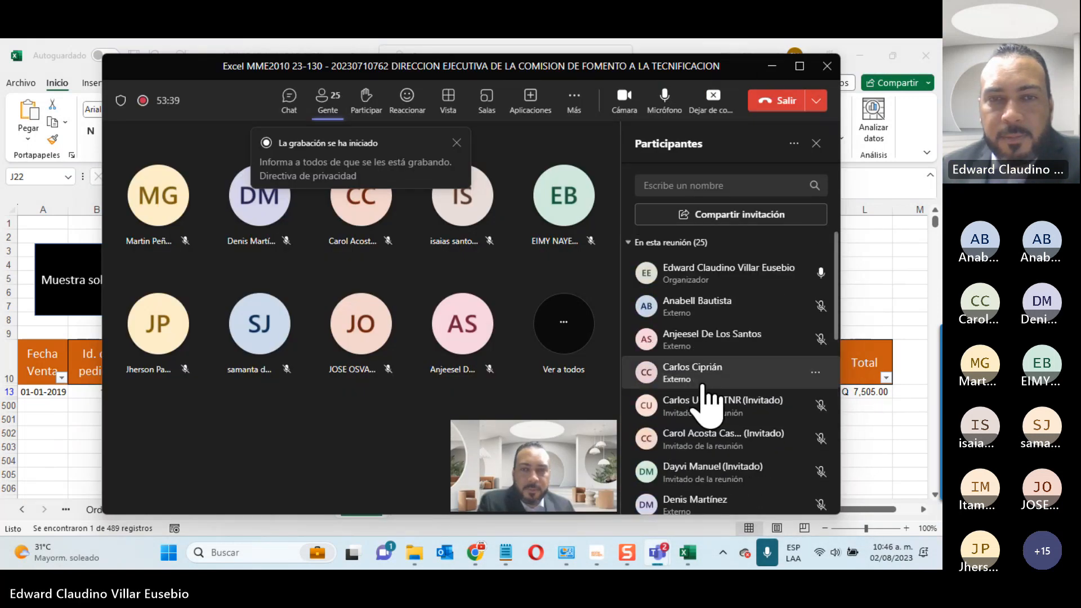
{"action": "scroll", "coordinate": [708, 401], "scroll_direction": "down", "scroll_amount": 6}
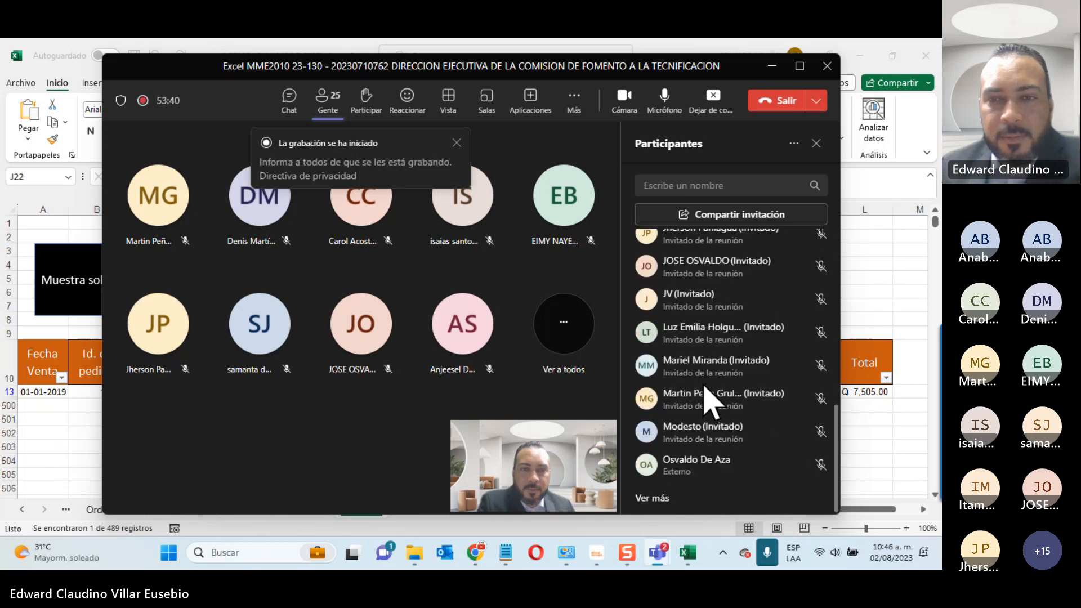
{"action": "scroll", "coordinate": [705, 398], "scroll_direction": "up", "scroll_amount": 6}
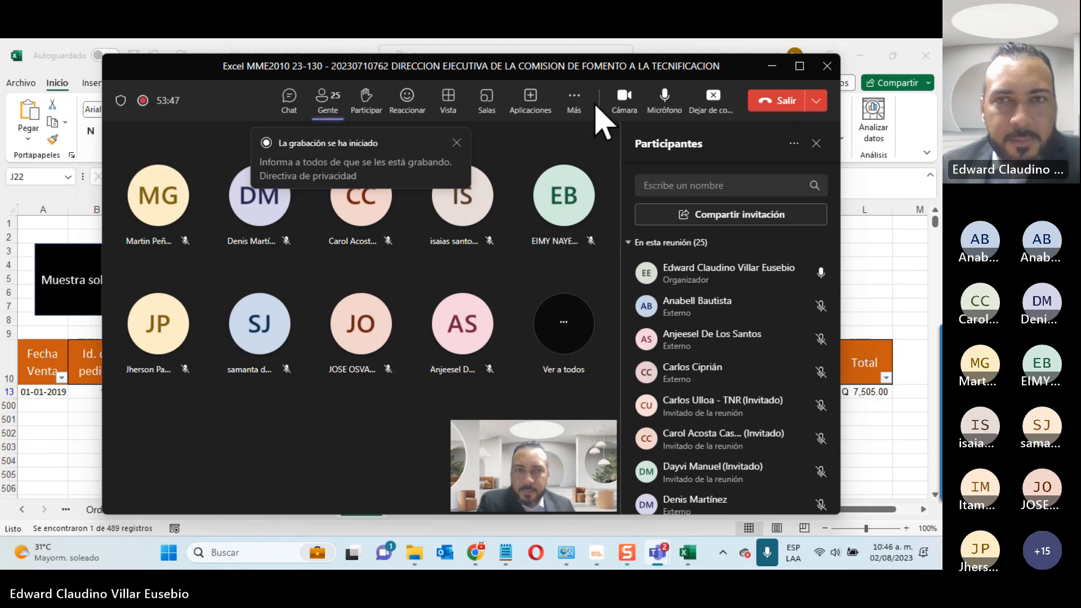
Step: Check the meeting's recording and transcription options and return to the Excel workbook
{"action": "left_click", "coordinate": [576, 104]}
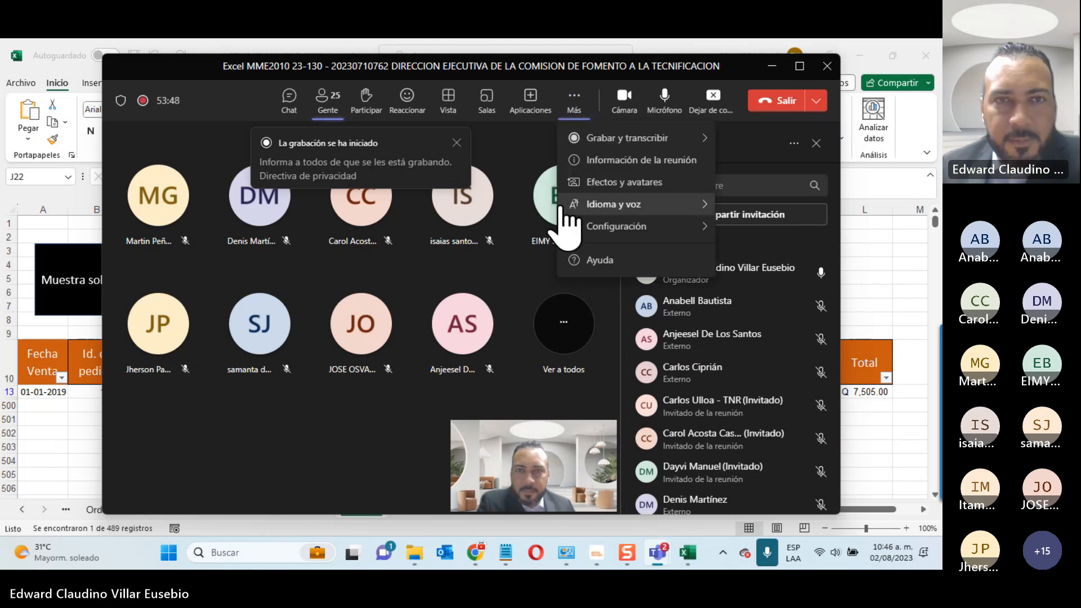
{"action": "left_click", "coordinate": [697, 138]}
{"action": "left_click", "coordinate": [512, 279]}
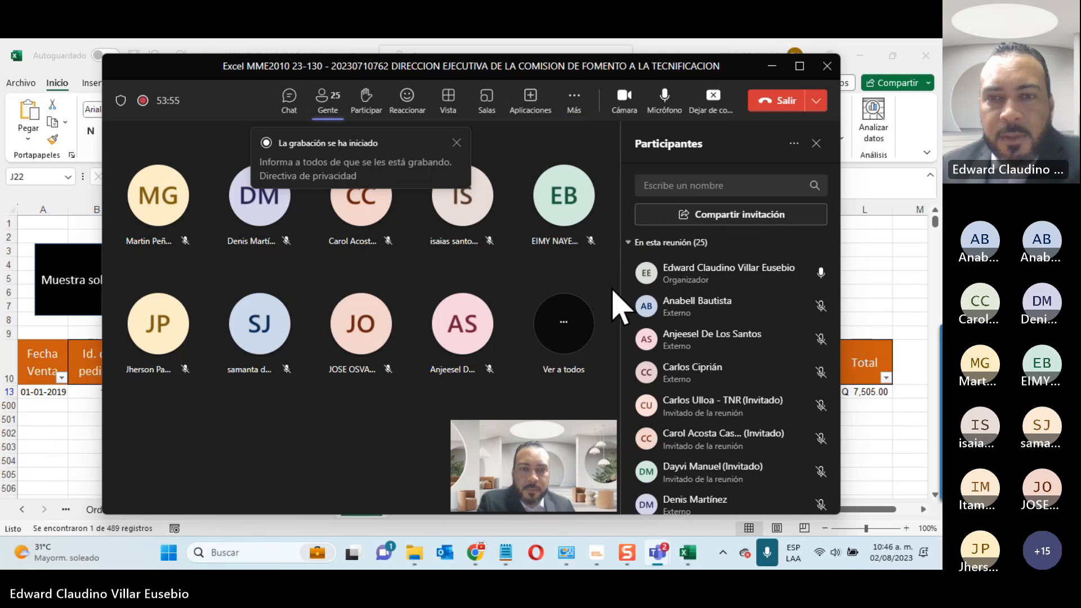
{"action": "left_click", "coordinate": [770, 66]}
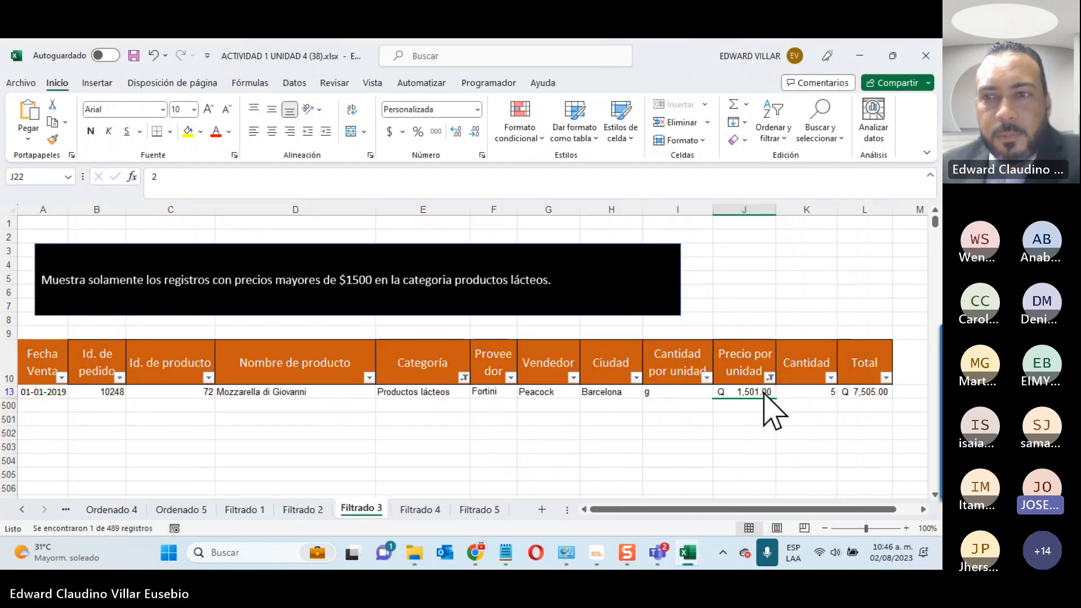
Step: Bring the Teams meeting window back and adjust the computer's sound volume to 56
{"action": "left_click", "coordinate": [902, 356]}
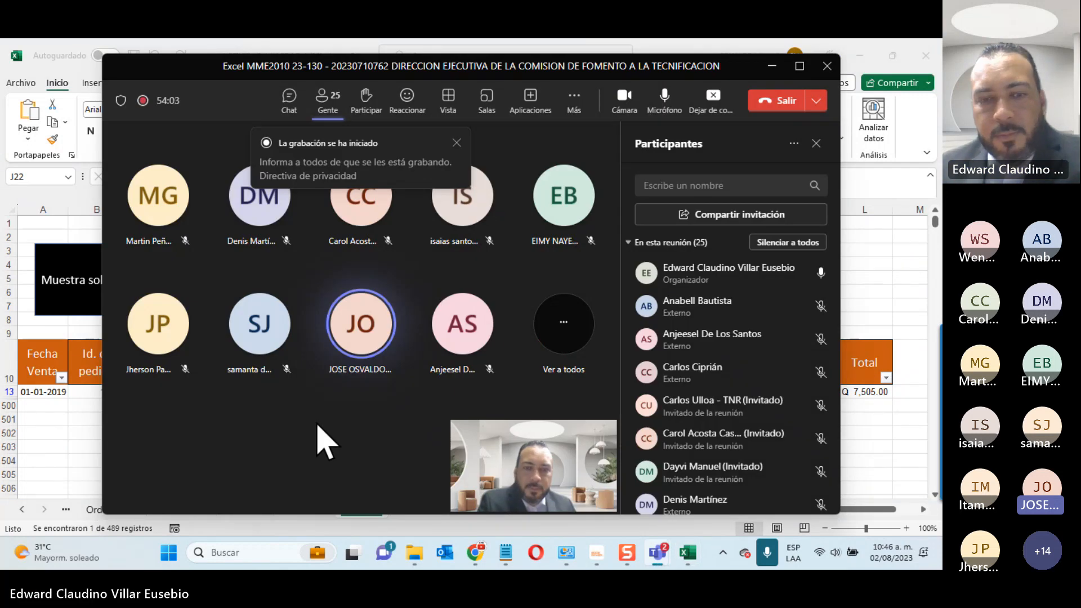
{"action": "key", "text": "XF86AudioRaiseVolume"}
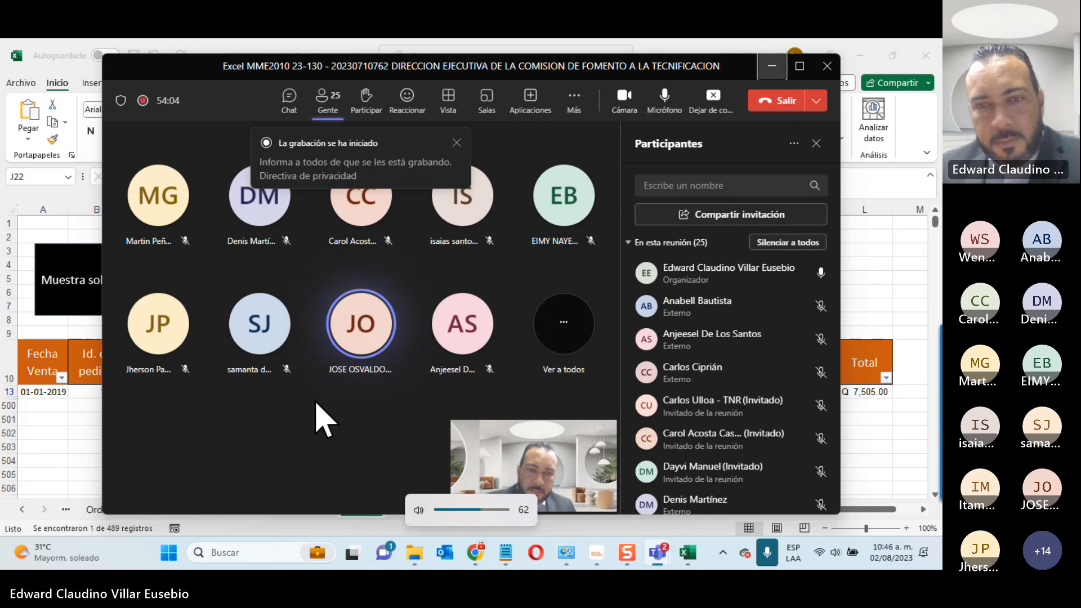
{"action": "key", "text": "XF86AudioRaiseVolume"}
{"action": "key", "text": "XF86AudioRaiseVolume"}
{"action": "key", "text": "XF86AudioRaiseVolume"}
{"action": "key", "text": "XF86AudioRaiseVolume"}
{"action": "key", "text": "XF86AudioRaiseVolume"}
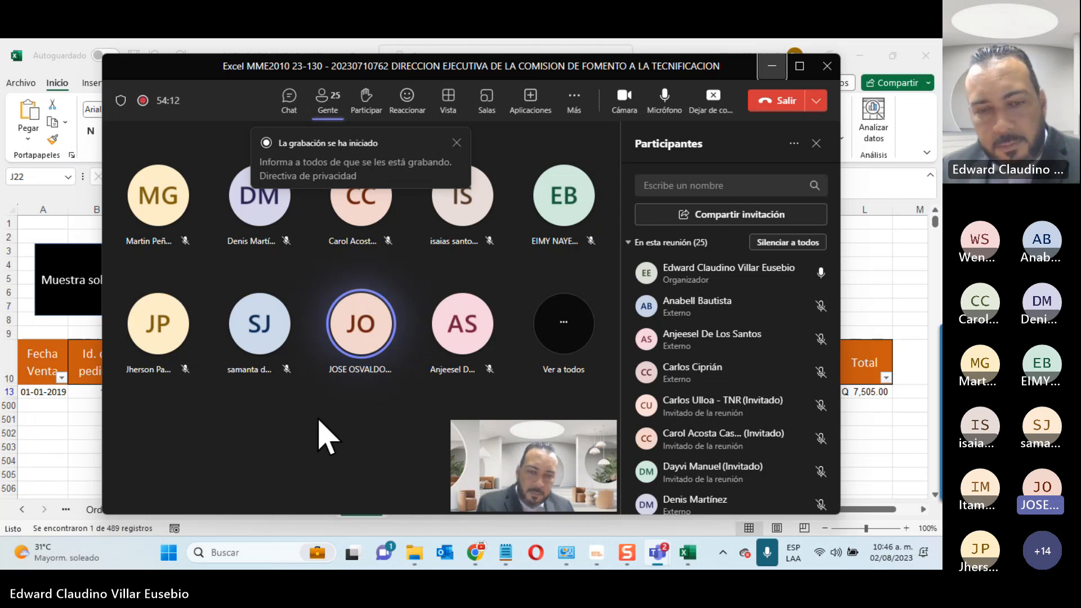
{"action": "key", "text": "XF86AudioLowerVolume"}
{"action": "key", "text": "XF86AudioLowerVolume"}
{"action": "key", "text": "XF86AudioLowerVolume"}
{"action": "key", "text": "XF86AudioLowerVolume"}
{"action": "key", "text": "XF86AudioLowerVolume"}
{"action": "key", "text": "XF86AudioLowerVolume"}
Step: Switch to the course page in Chrome and review the Unit 4 resources, practical activity and submission deadline
{"action": "mouse_move", "coordinate": [463, 542]}
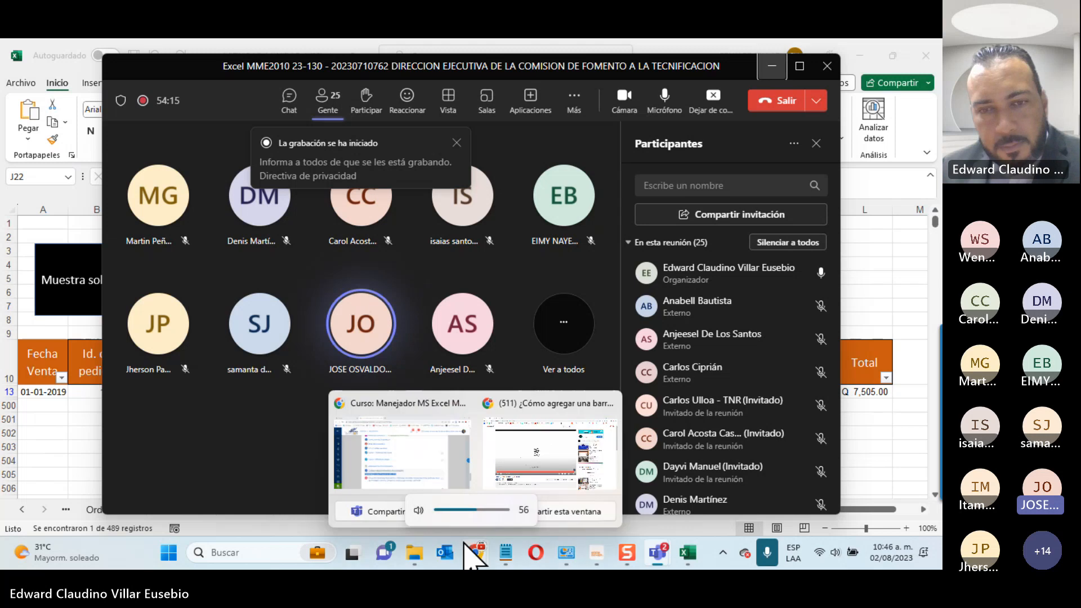
{"action": "left_click", "coordinate": [423, 456]}
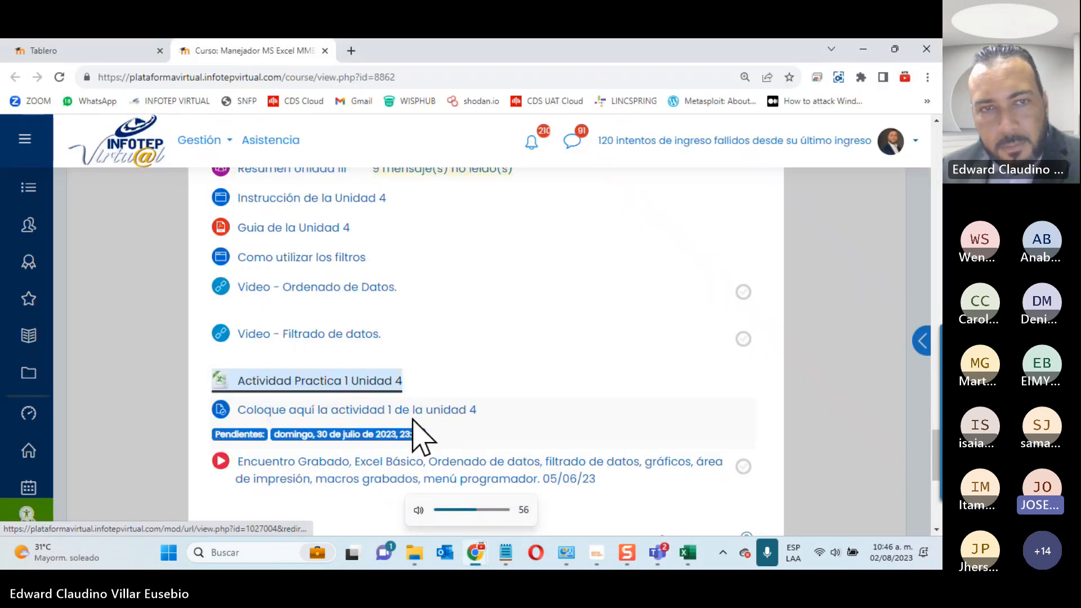
{"action": "scroll", "coordinate": [257, 394], "scroll_direction": "up", "scroll_amount": 6}
{"action": "scroll", "coordinate": [258, 397], "scroll_direction": "down", "scroll_amount": 4}
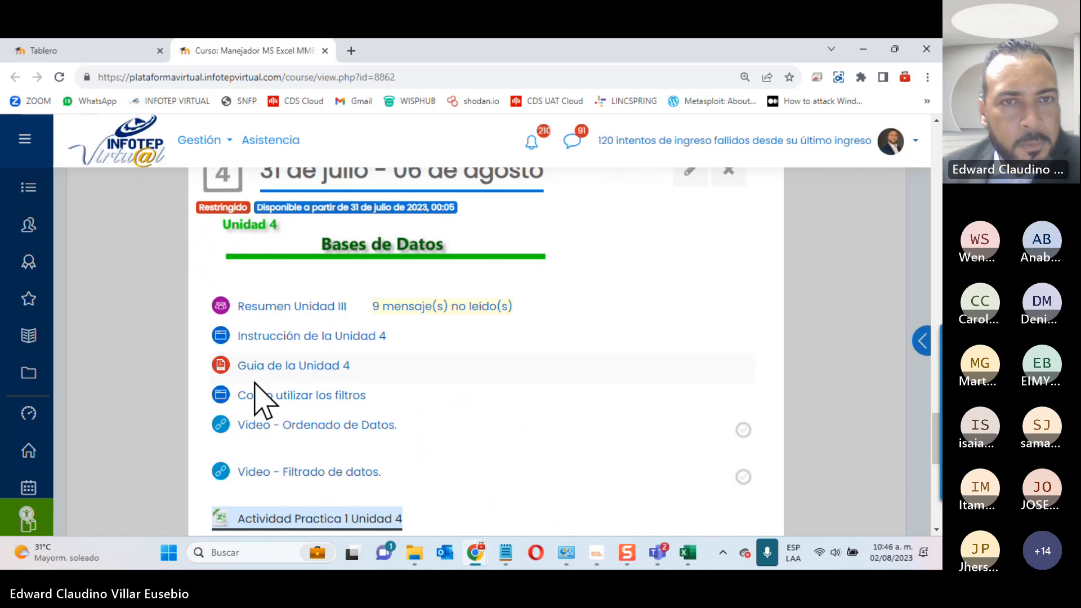
{"action": "scroll", "coordinate": [256, 394], "scroll_direction": "down", "scroll_amount": 5}
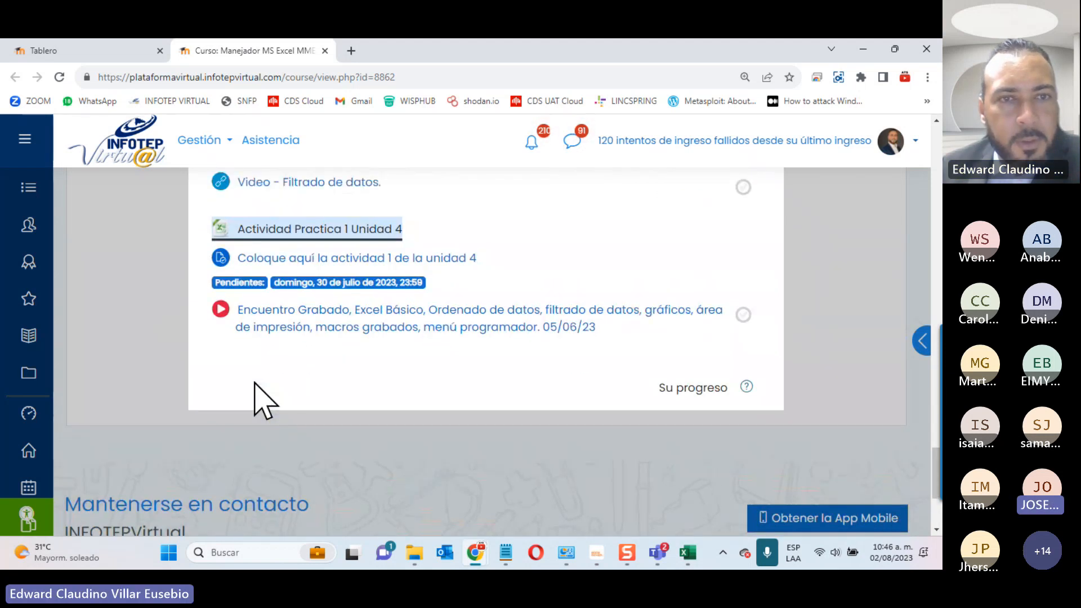
{"action": "scroll", "coordinate": [253, 400], "scroll_direction": "up", "scroll_amount": 2}
{"action": "scroll", "coordinate": [285, 456], "scroll_direction": "up", "scroll_amount": 1}
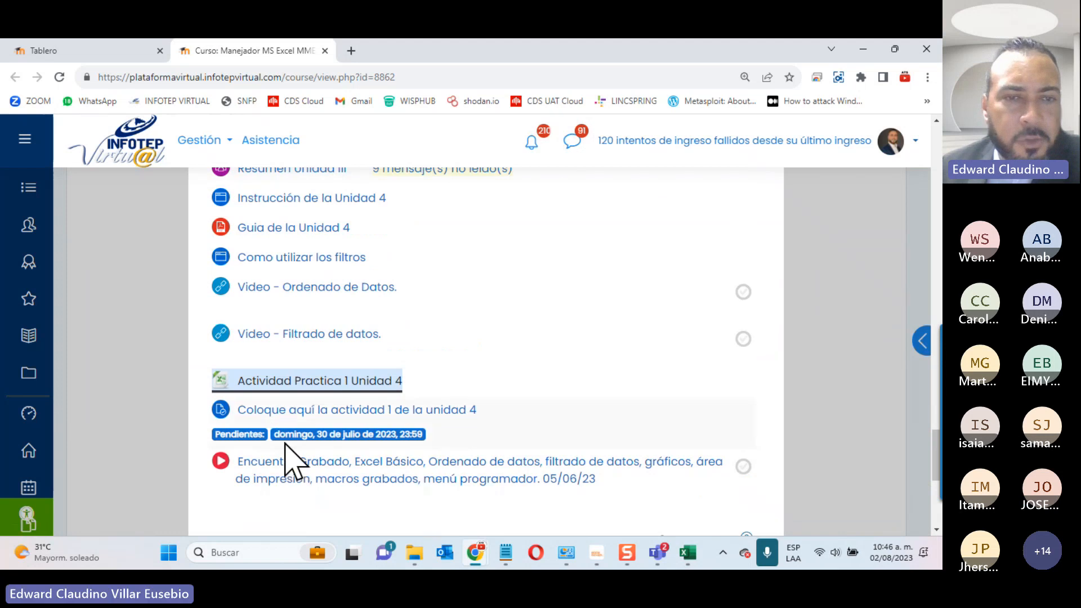
{"action": "scroll", "coordinate": [285, 456], "scroll_direction": "up", "scroll_amount": 1}
{"action": "scroll", "coordinate": [285, 444], "scroll_direction": "down", "scroll_amount": 1}
{"action": "scroll", "coordinate": [285, 445], "scroll_direction": "up", "scroll_amount": 1}
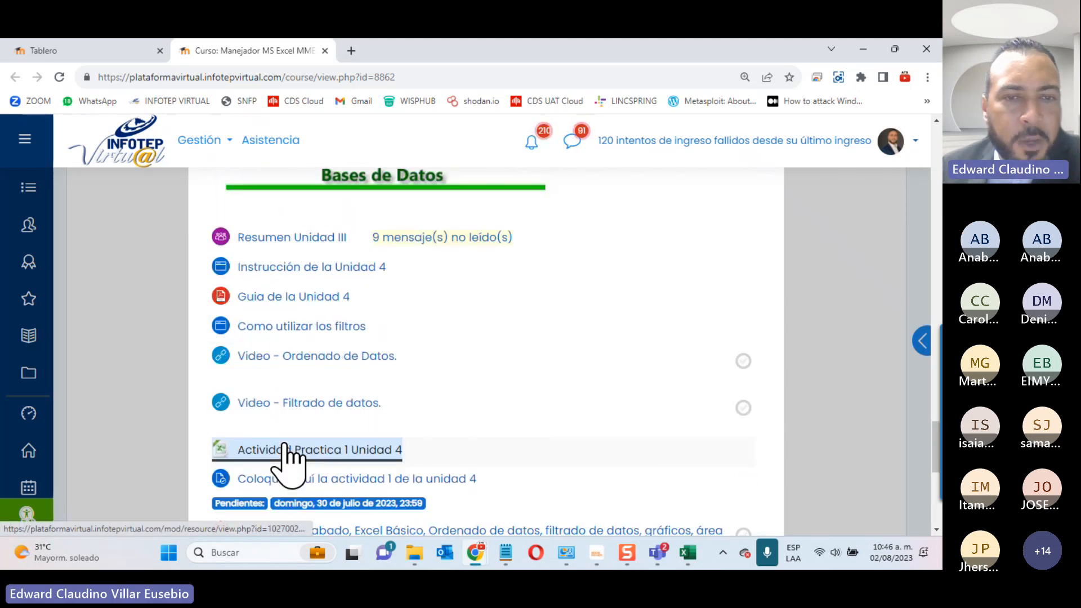
{"action": "scroll", "coordinate": [363, 539], "scroll_direction": "up", "scroll_amount": 1}
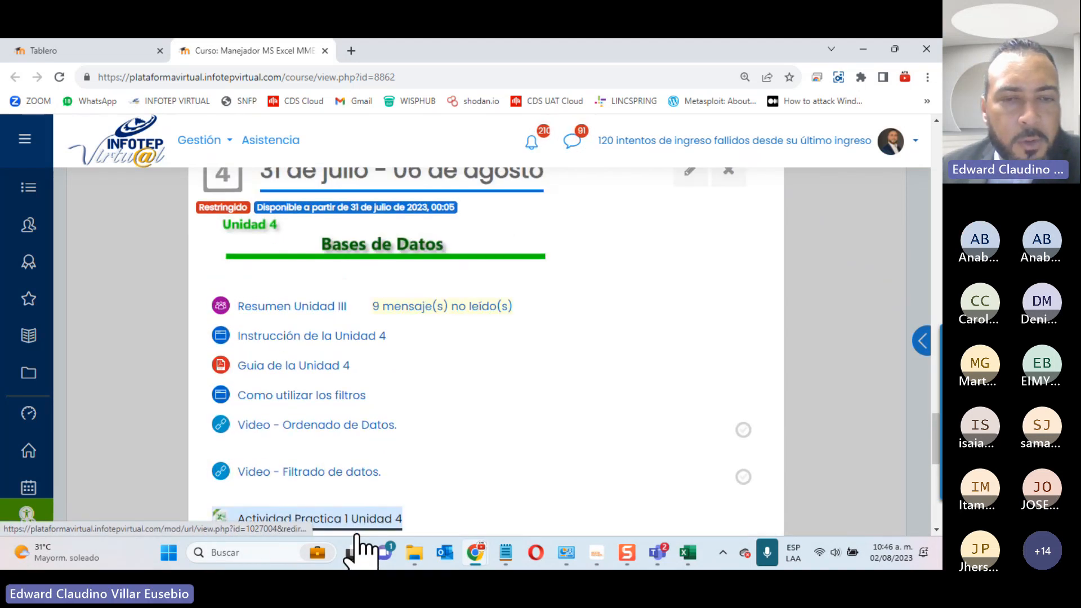
{"action": "scroll", "coordinate": [422, 422], "scroll_direction": "down", "scroll_amount": 3}
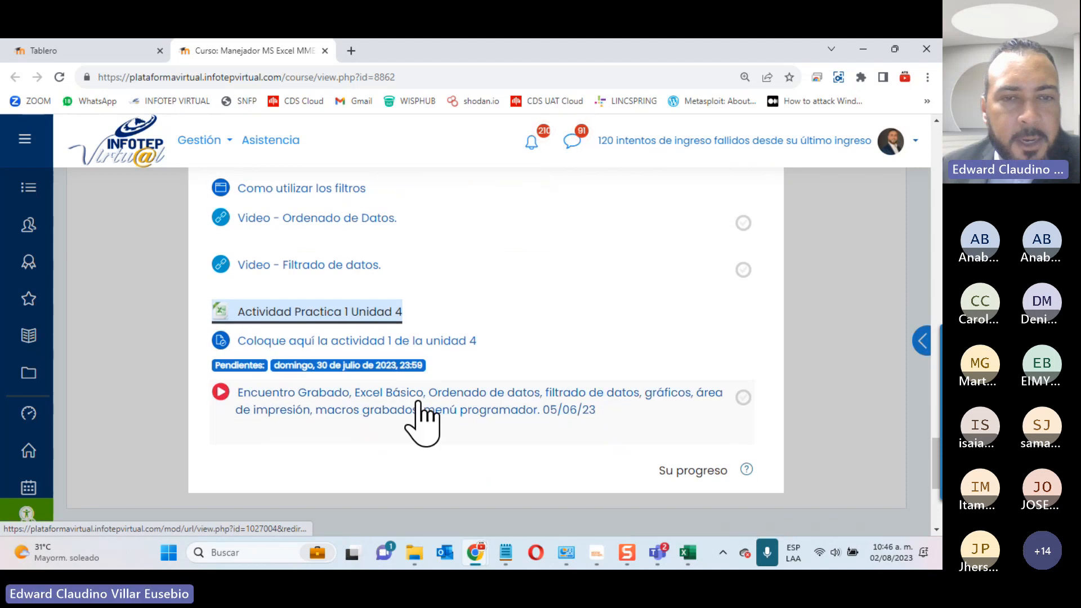
Step: Compare the Unit 4 dates on the course page with the August 2023 calendar and return to the Excel workbook
{"action": "left_click", "coordinate": [889, 557]}
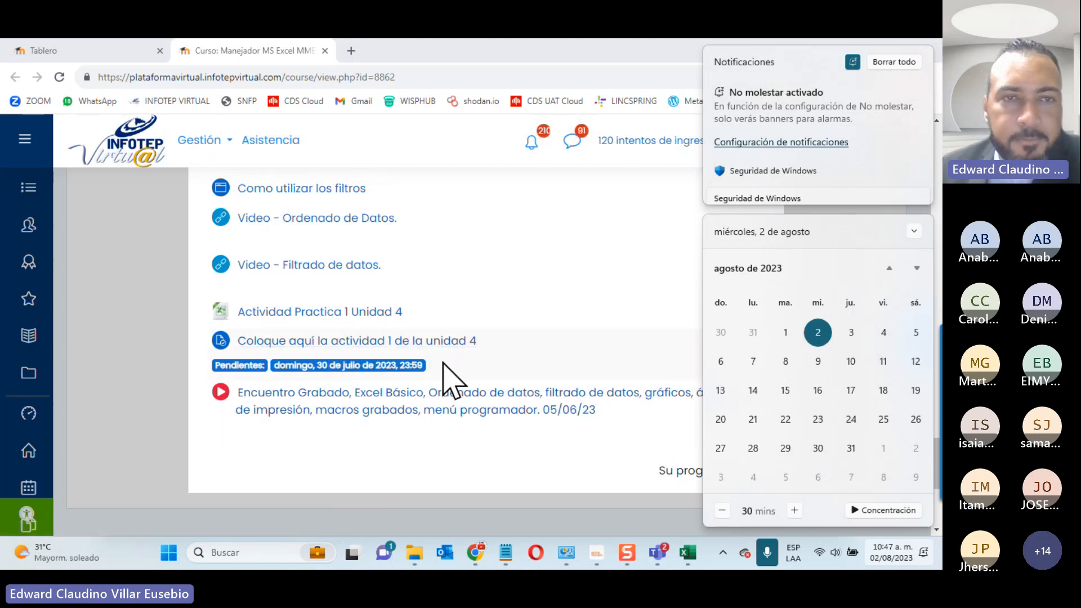
{"action": "scroll", "coordinate": [443, 363], "scroll_direction": "up", "scroll_amount": 7}
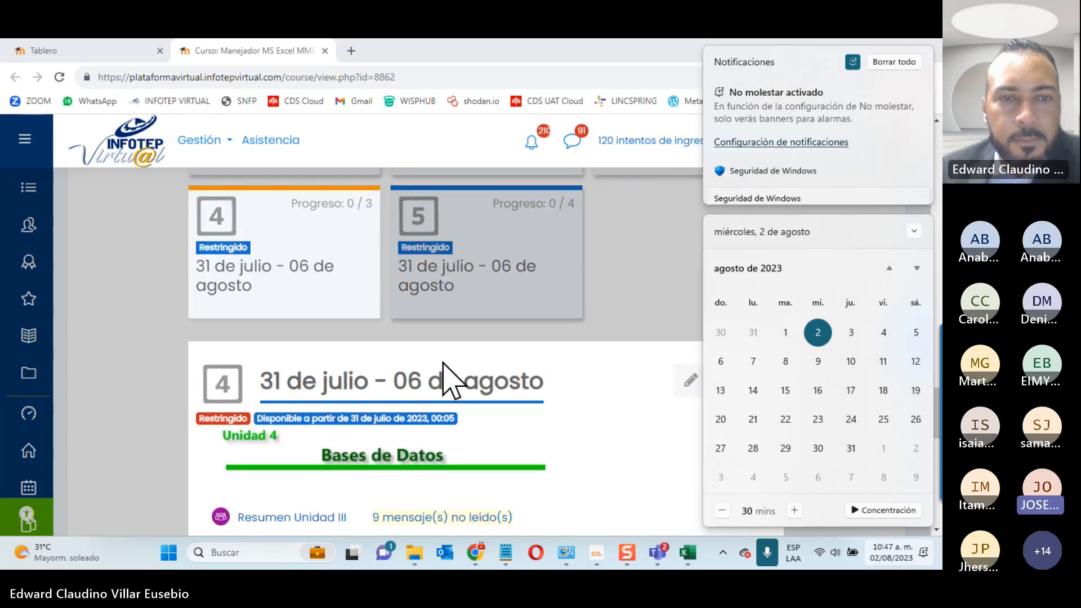
{"action": "scroll", "coordinate": [450, 378], "scroll_direction": "down", "scroll_amount": 3}
{"action": "scroll", "coordinate": [450, 378], "scroll_direction": "down", "scroll_amount": 5}
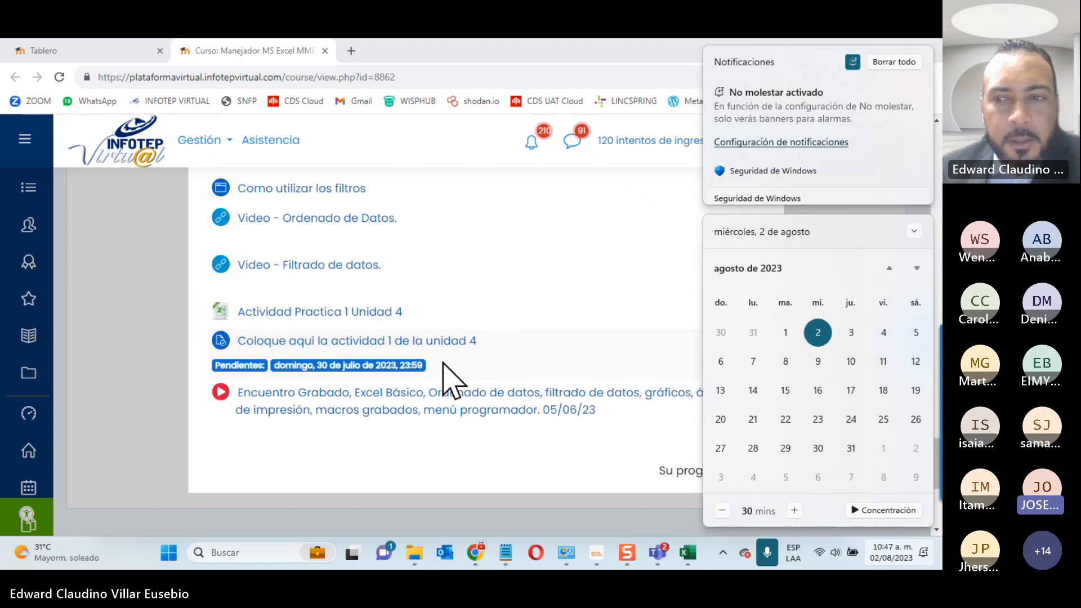
{"action": "scroll", "coordinate": [450, 378], "scroll_direction": "up", "scroll_amount": 3}
{"action": "scroll", "coordinate": [453, 380], "scroll_direction": "down", "scroll_amount": 3}
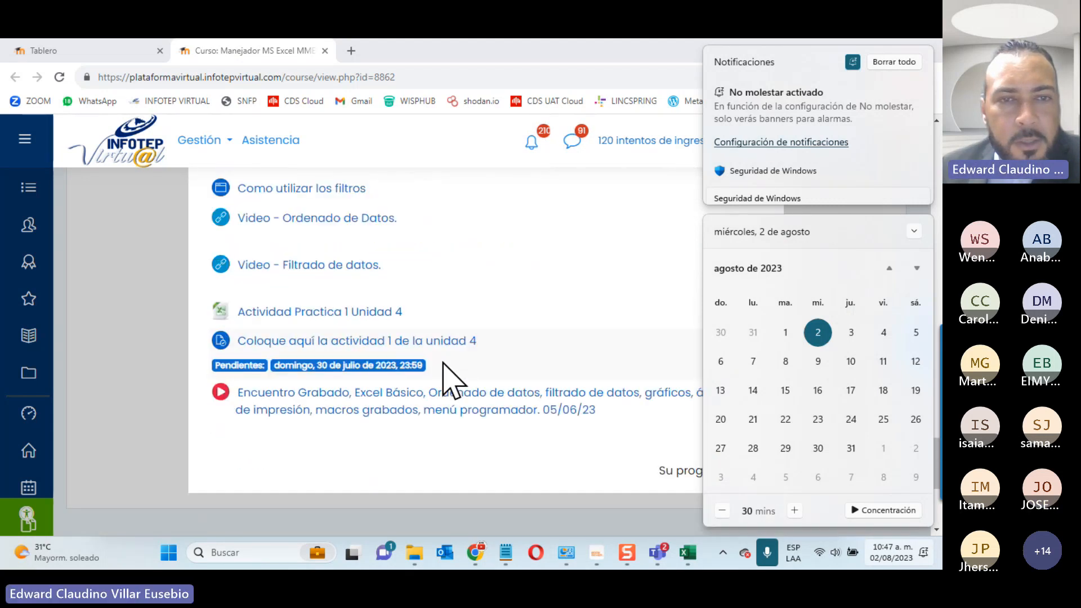
{"action": "scroll", "coordinate": [448, 378], "scroll_direction": "up", "scroll_amount": 10}
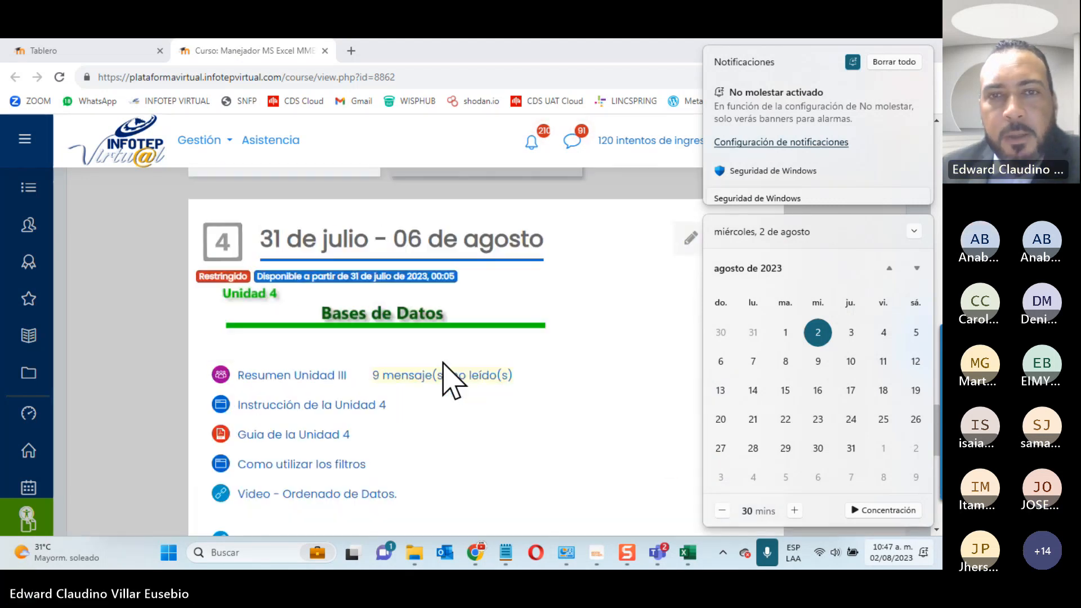
{"action": "left_click", "coordinate": [619, 346]}
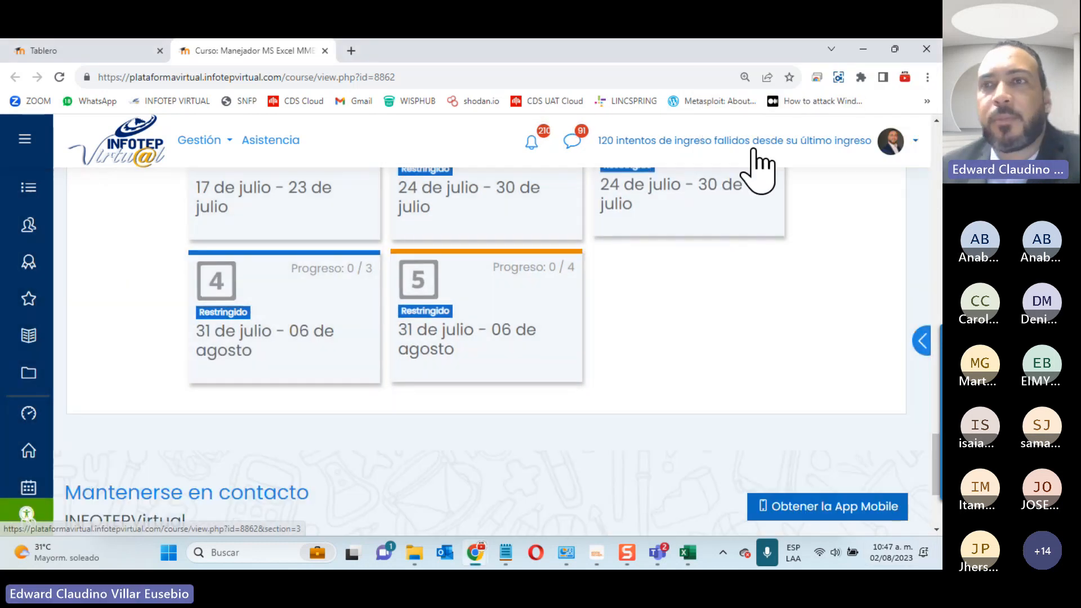
{"action": "left_click", "coordinate": [862, 49]}
{"action": "left_click", "coordinate": [66, 428]}
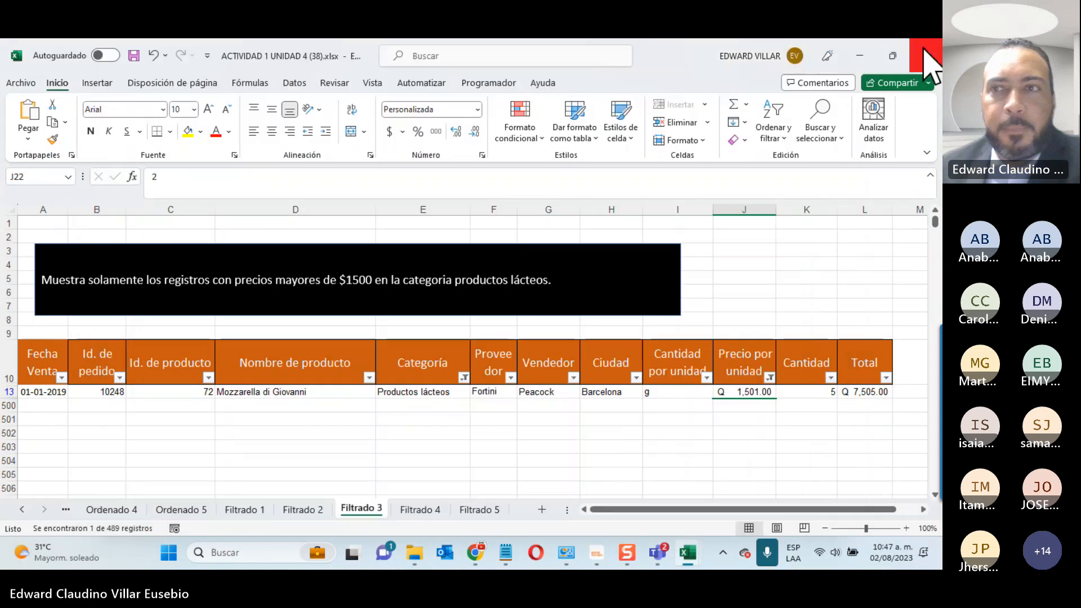
Step: Go through sheets Filtrado 4 and Filtrado 5, reading the task on January to March 2018 sales and its records
{"action": "left_click", "coordinate": [442, 509]}
{"action": "left_click", "coordinate": [467, 511]}
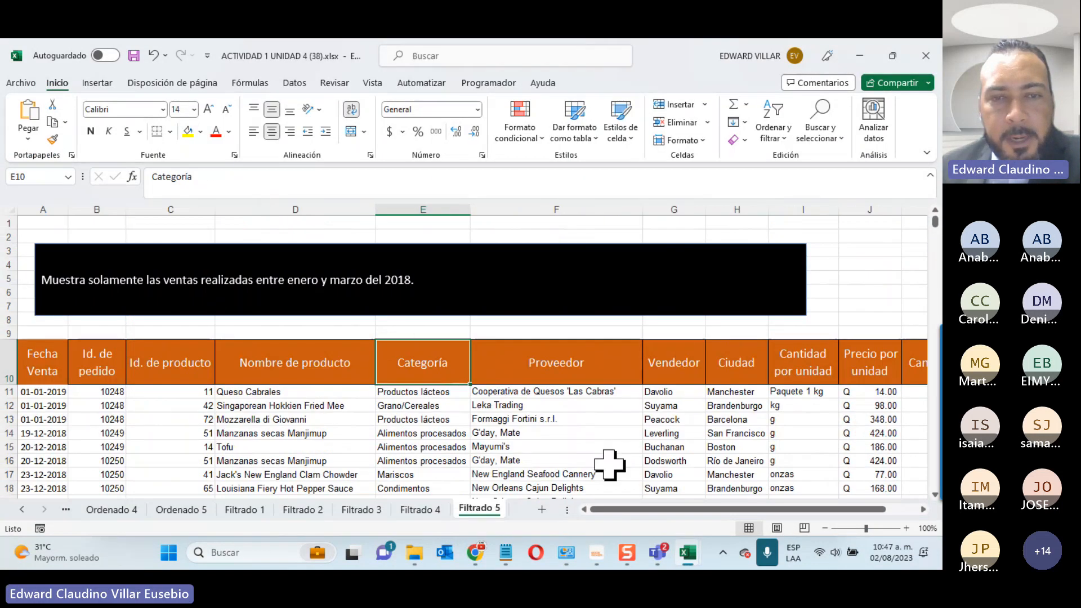
{"action": "scroll", "coordinate": [689, 449], "scroll_direction": "down", "scroll_amount": 5}
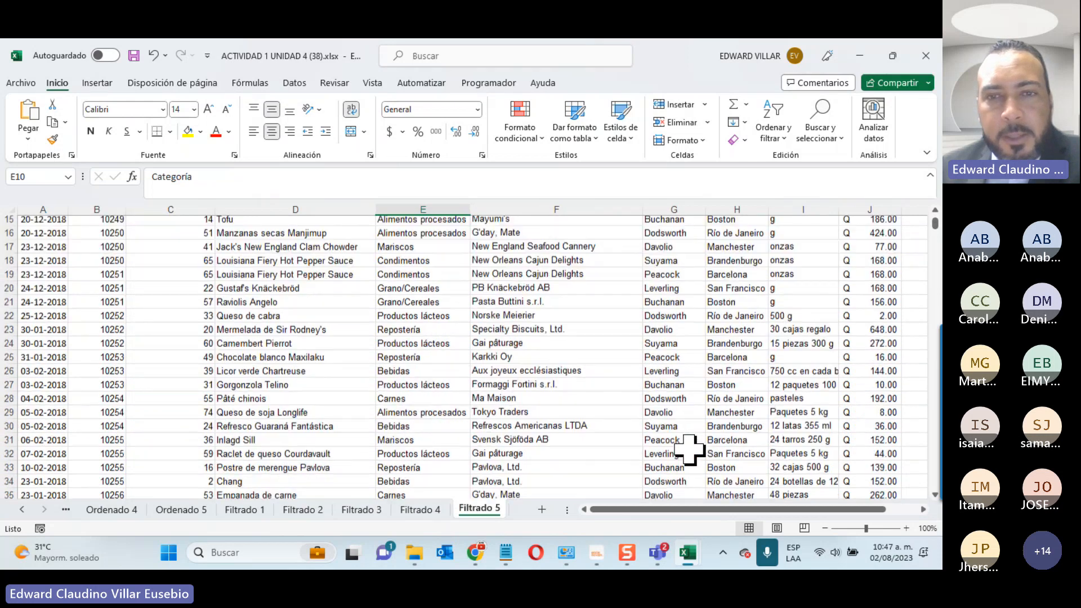
{"action": "scroll", "coordinate": [689, 449], "scroll_direction": "up", "scroll_amount": 5}
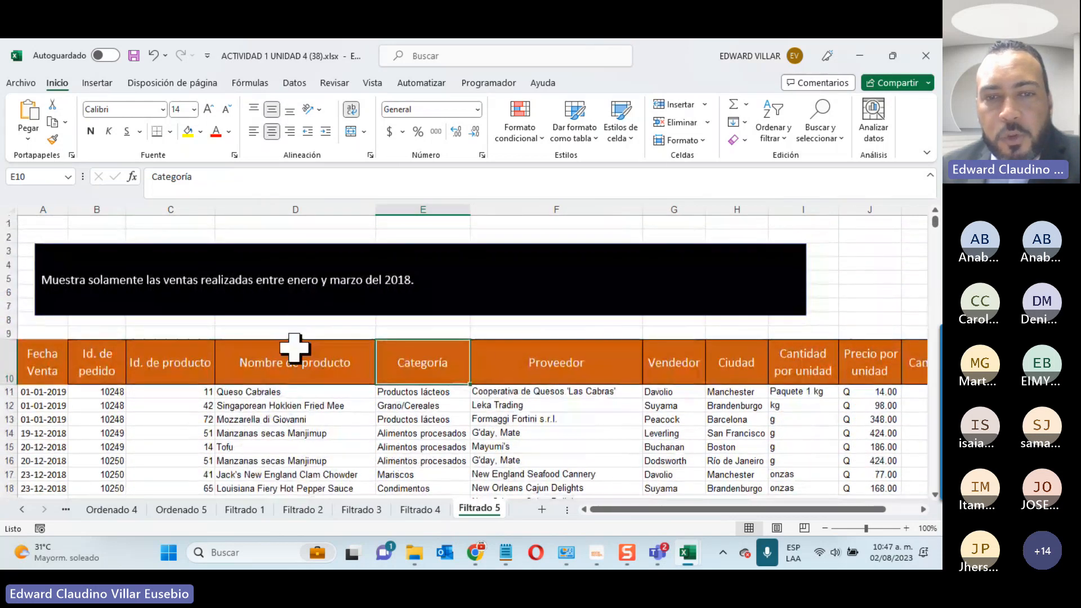
{"action": "left_click", "coordinate": [775, 135]}
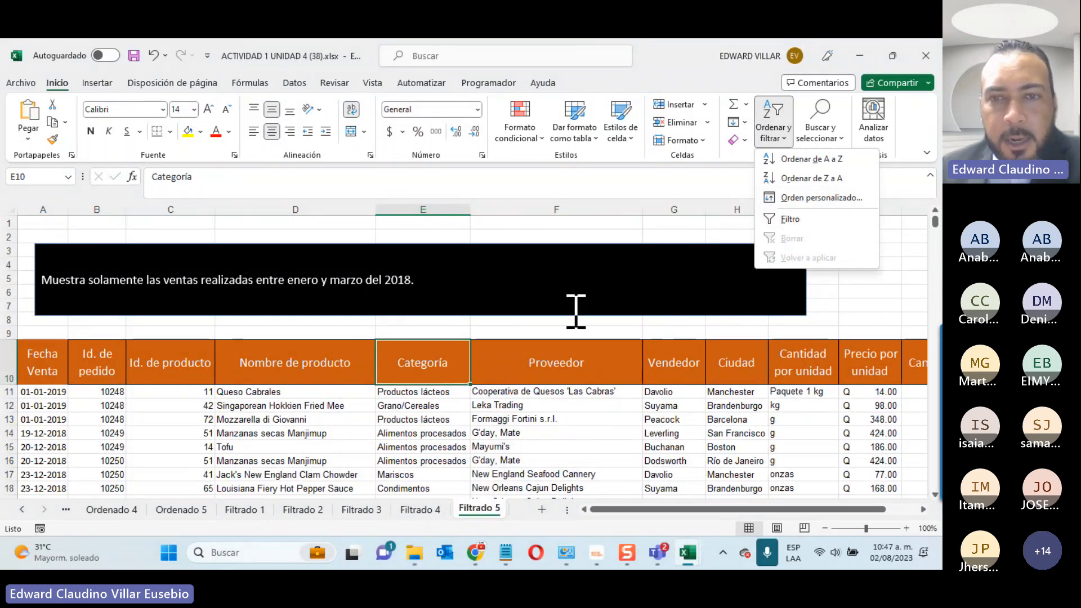
{"action": "left_click", "coordinate": [179, 280]}
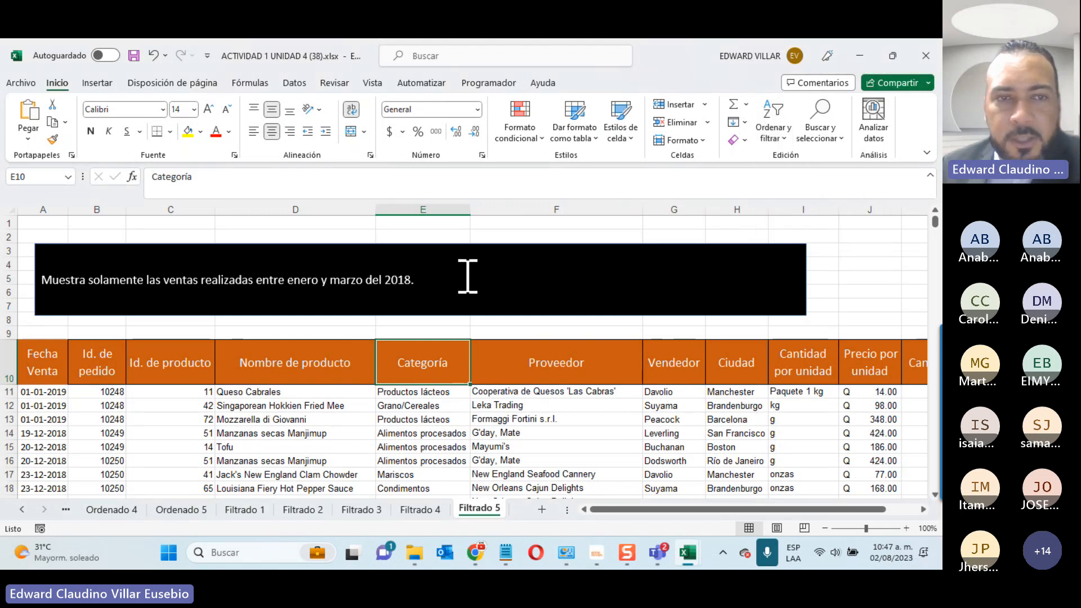
{"action": "left_click_drag", "start_coordinate": [439, 282], "coordinate": [51, 281]}
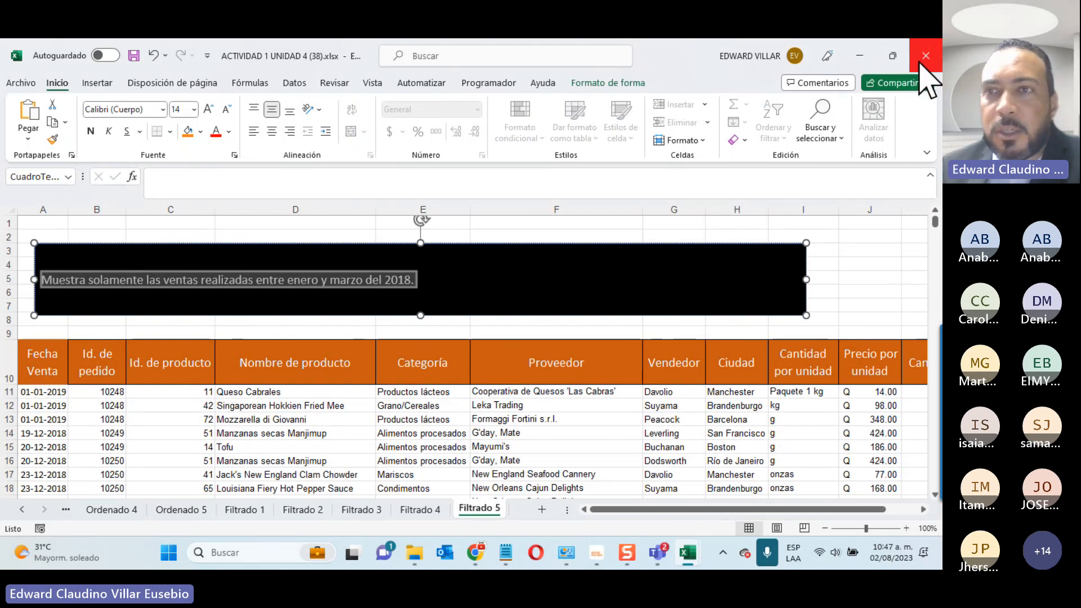
Step: Close the Unit 4 activity workbook without saving its changes and minimize the window behind it
{"action": "left_click", "coordinate": [925, 60]}
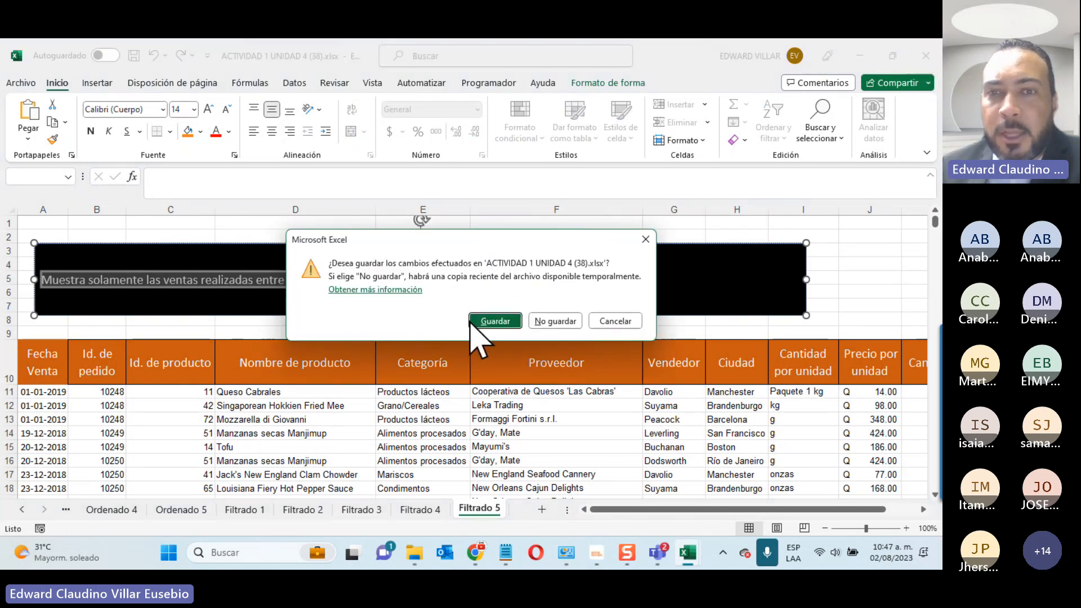
{"action": "left_click", "coordinate": [558, 322]}
{"action": "left_click", "coordinate": [859, 56]}
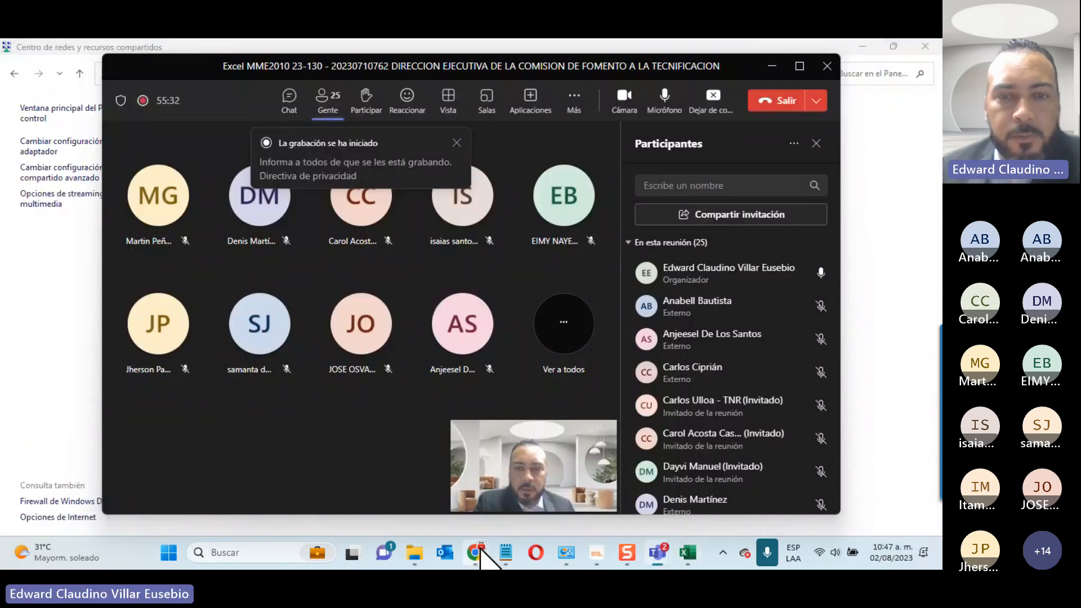
Step: Switch to the course page in Chrome and open Unit 5 to review its resources and activity
{"action": "left_click", "coordinate": [477, 553]}
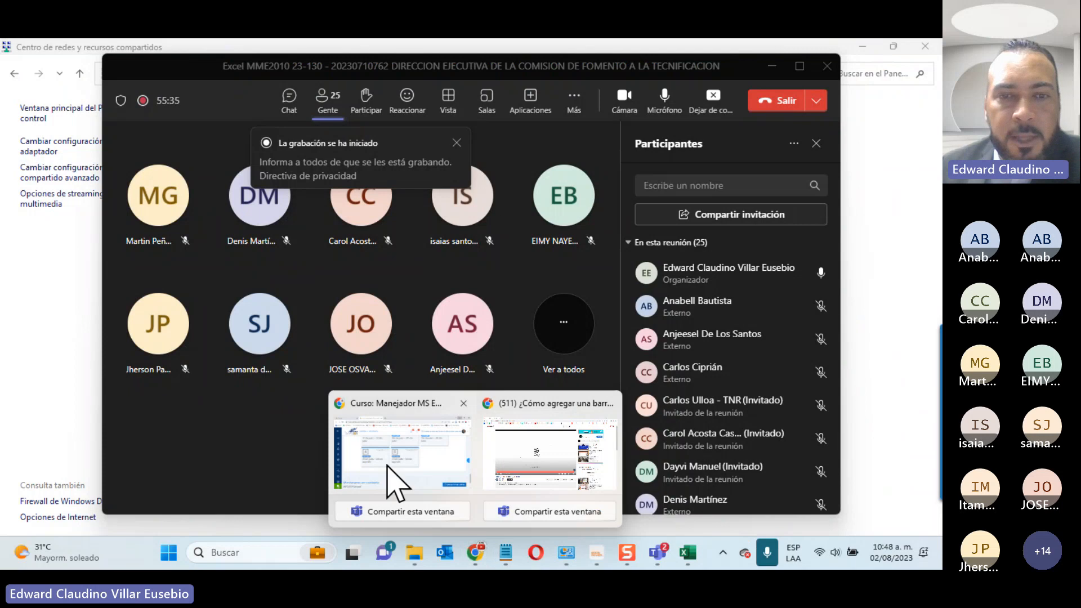
{"action": "left_click", "coordinate": [394, 480]}
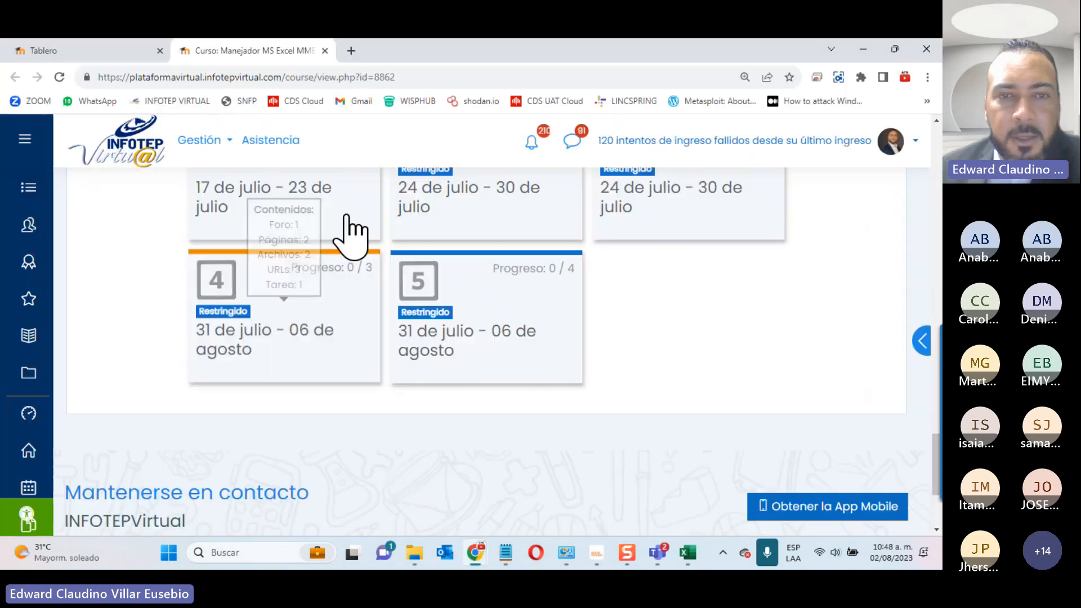
{"action": "left_click", "coordinate": [475, 321]}
{"action": "scroll", "coordinate": [461, 350], "scroll_direction": "down", "scroll_amount": 3}
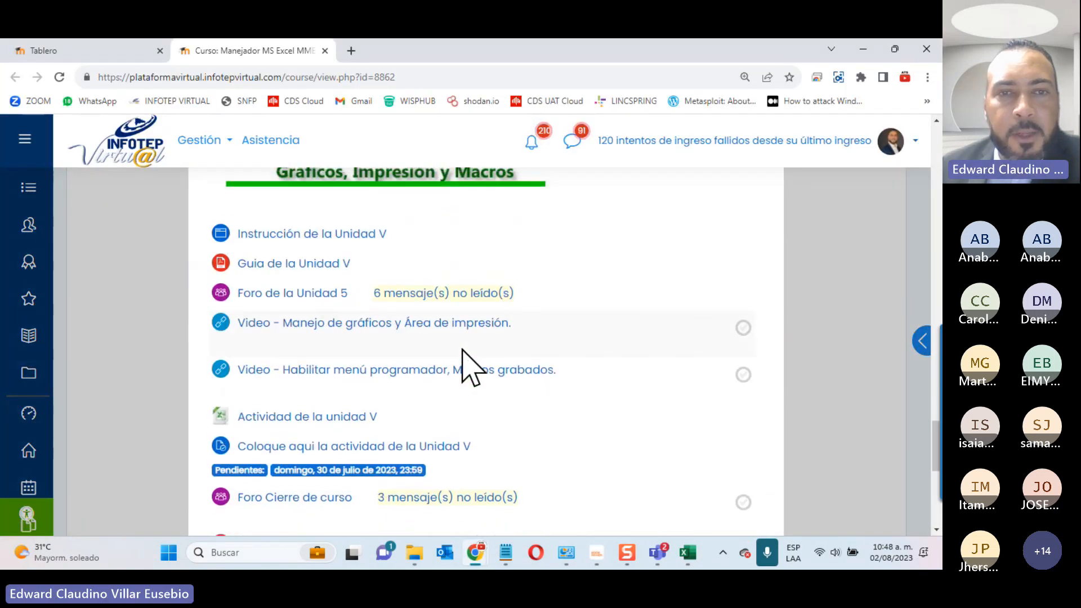
{"action": "scroll", "coordinate": [462, 350], "scroll_direction": "up", "scroll_amount": 1}
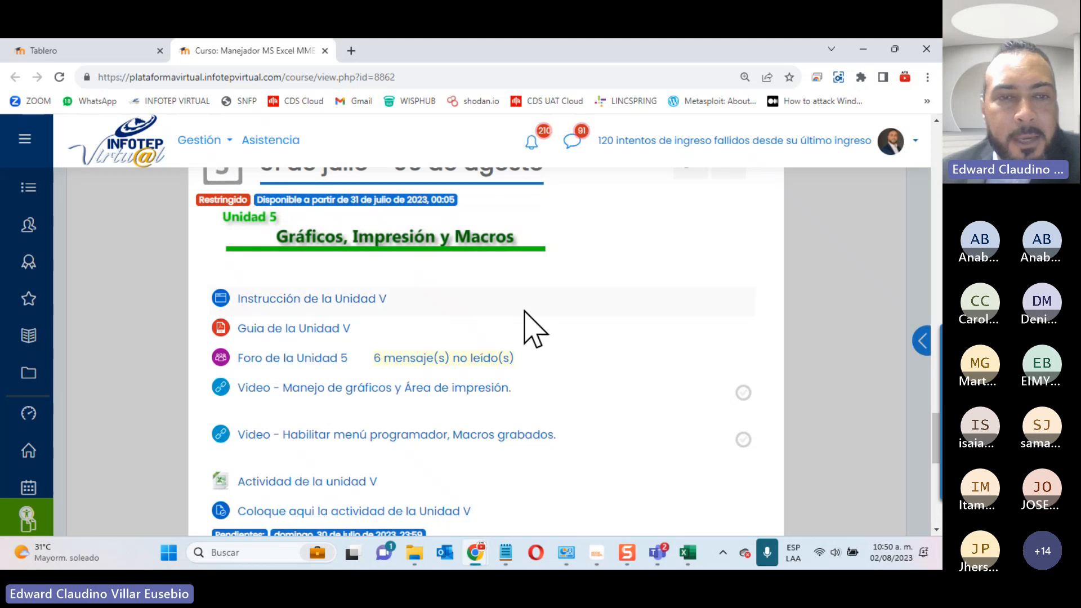
Step: Open the Guia de la Unidad V PDF in a new tab and read its table of contents and chart type sections
{"action": "right_click", "coordinate": [309, 332]}
{"action": "left_click", "coordinate": [361, 341]}
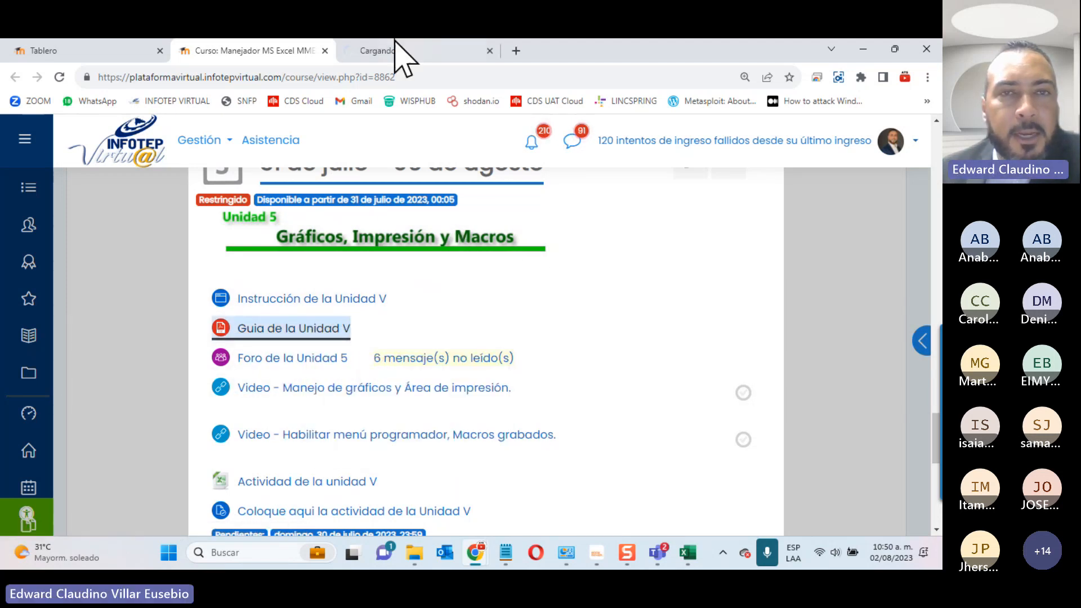
{"action": "left_click", "coordinate": [394, 50]}
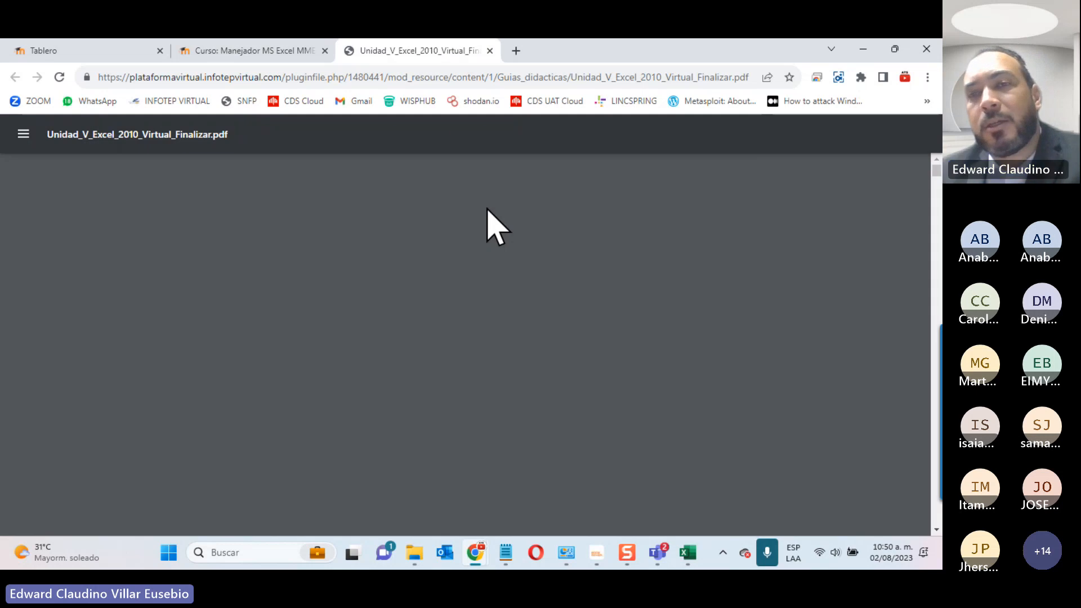
{"action": "scroll", "coordinate": [490, 225], "scroll_direction": "down", "scroll_amount": 15}
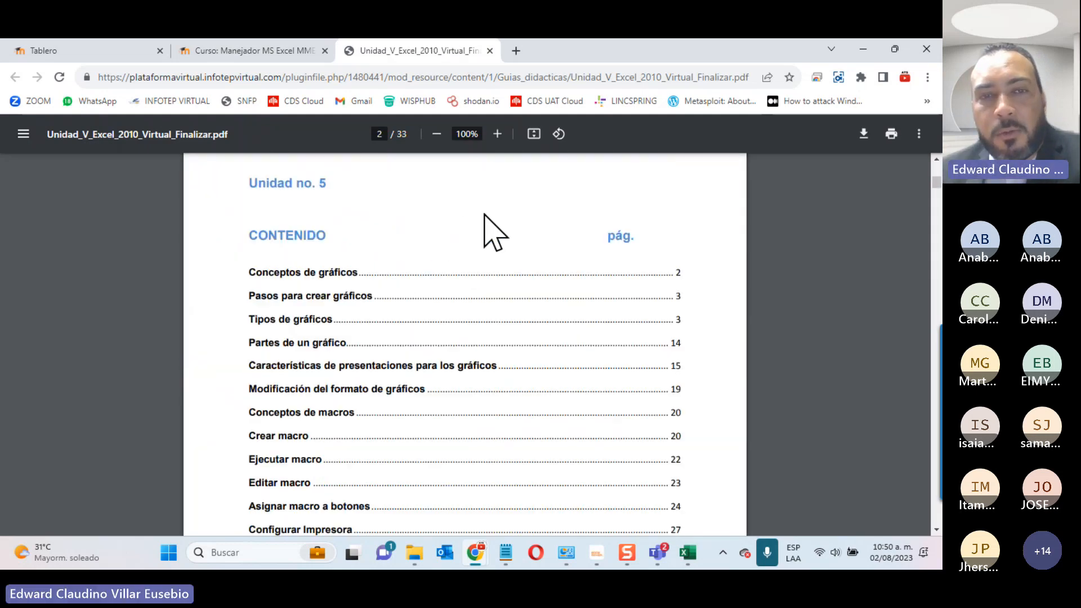
{"action": "scroll", "coordinate": [494, 232], "scroll_direction": "down", "scroll_amount": 1}
{"action": "scroll", "coordinate": [494, 232], "scroll_direction": "down", "scroll_amount": 12}
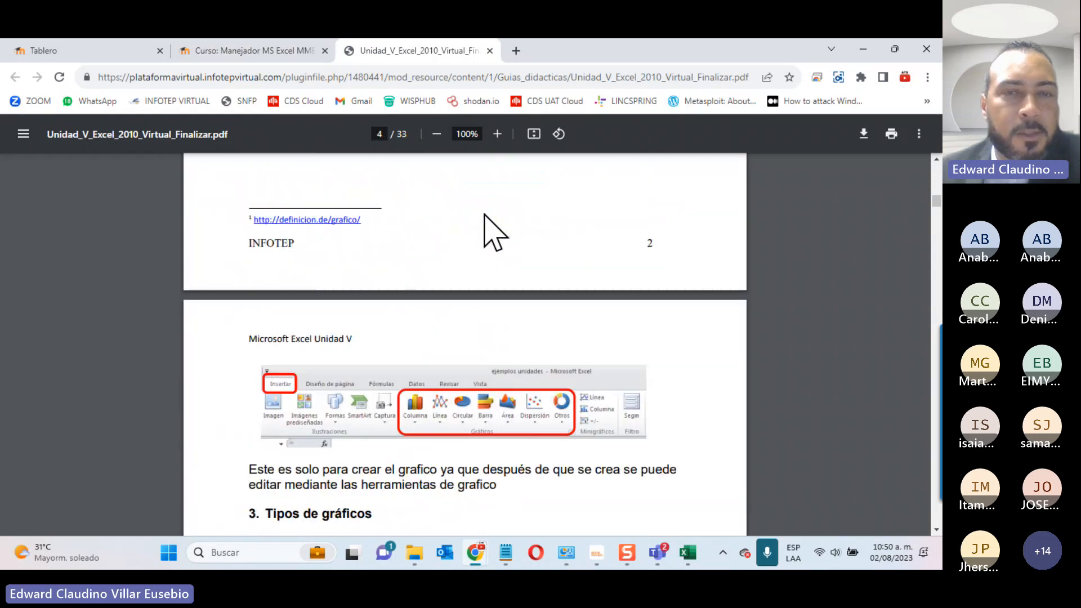
{"action": "scroll", "coordinate": [494, 232], "scroll_direction": "down", "scroll_amount": 4}
{"action": "scroll", "coordinate": [494, 232], "scroll_direction": "down", "scroll_amount": 7}
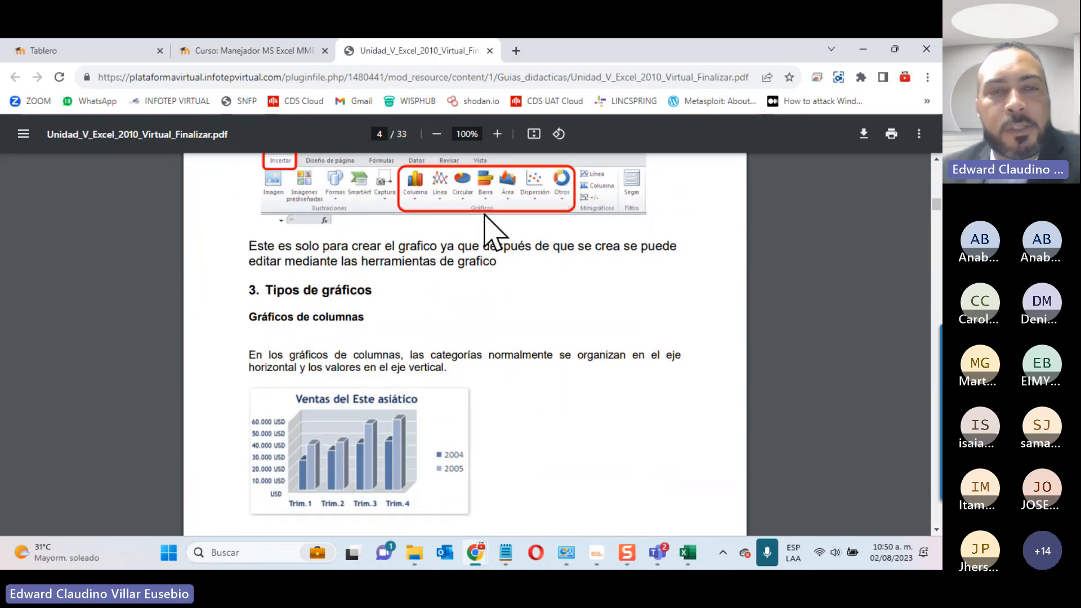
{"action": "scroll", "coordinate": [484, 216], "scroll_direction": "down", "scroll_amount": 12}
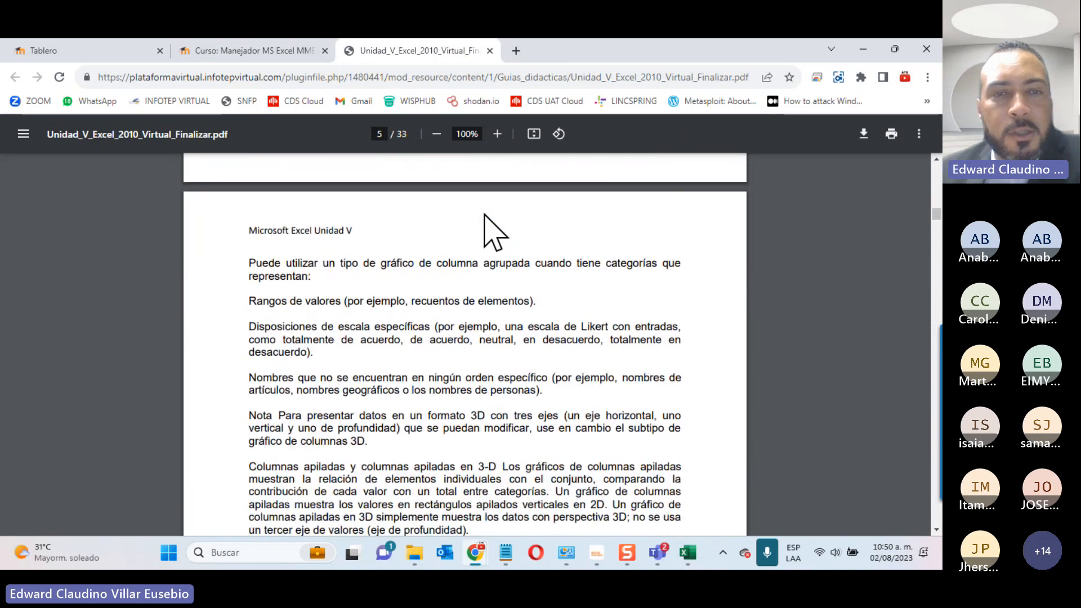
{"action": "scroll", "coordinate": [485, 216], "scroll_direction": "down", "scroll_amount": 12}
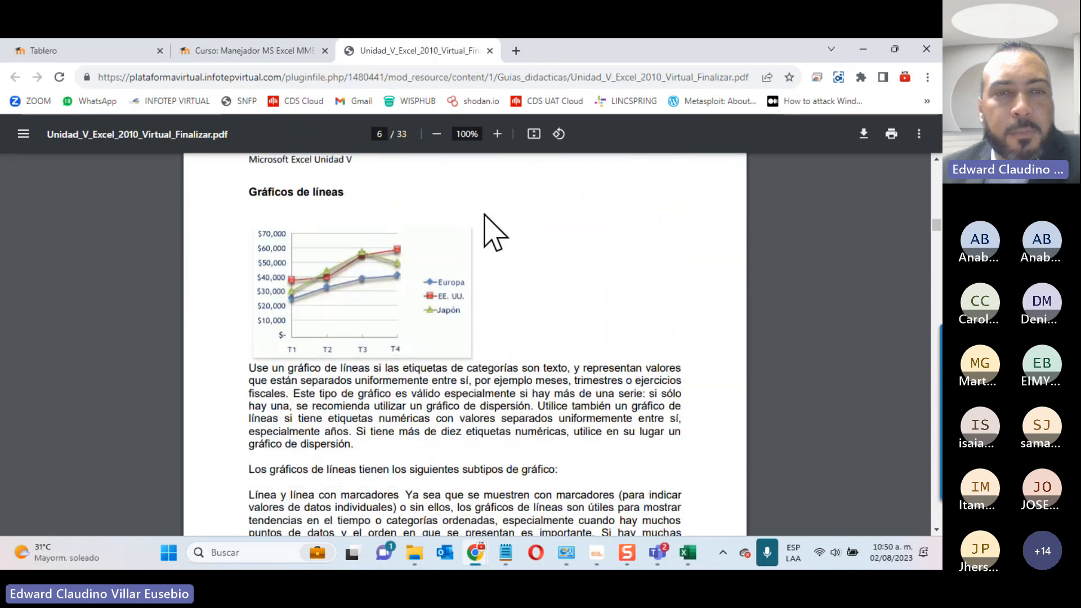
{"action": "scroll", "coordinate": [484, 216], "scroll_direction": "down", "scroll_amount": 10}
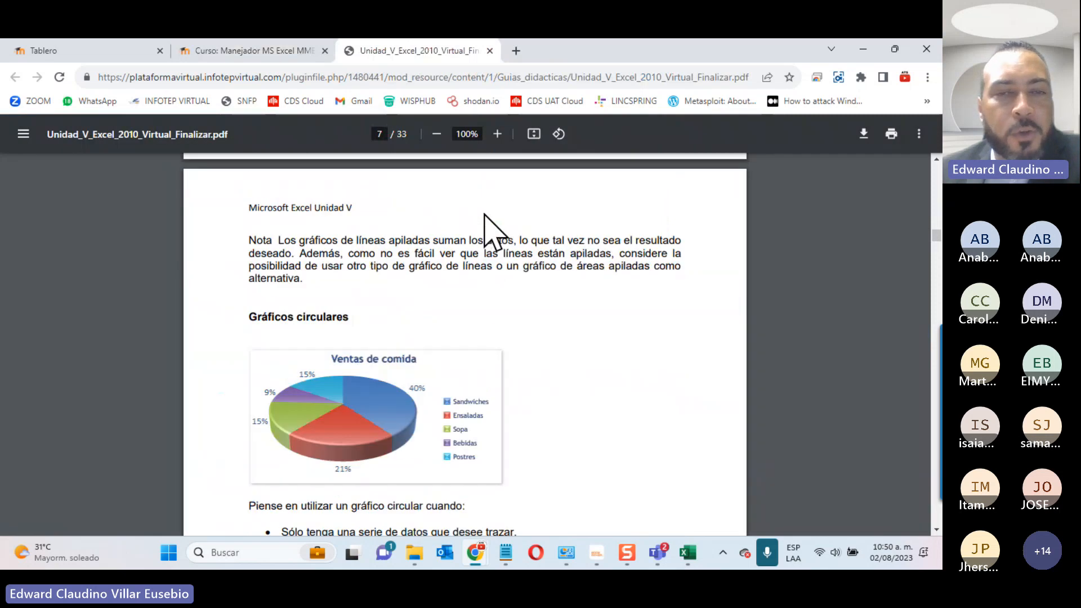
{"action": "scroll", "coordinate": [485, 216], "scroll_direction": "down", "scroll_amount": 14}
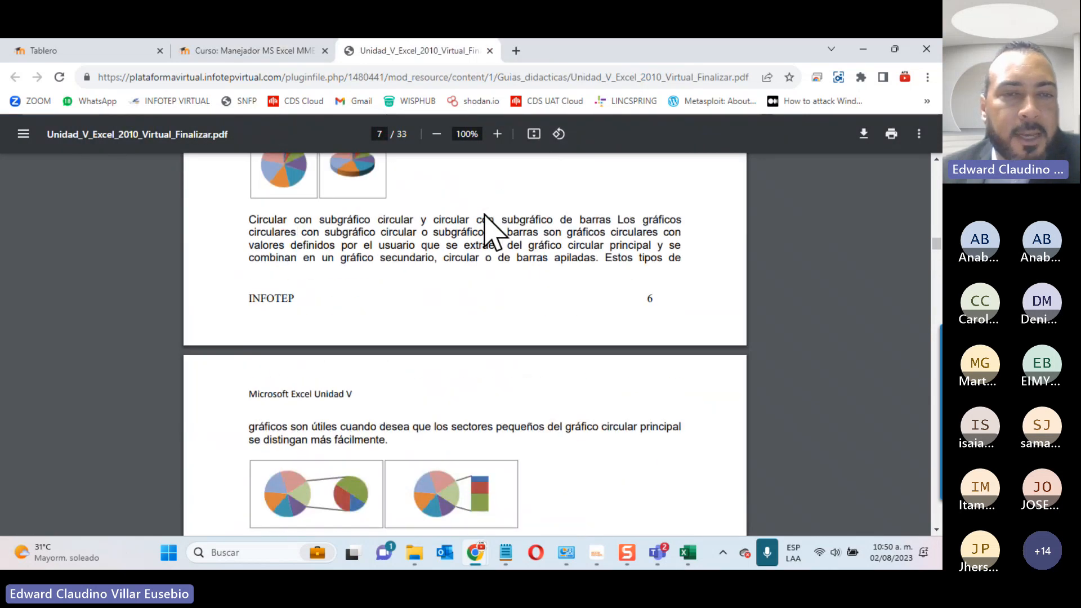
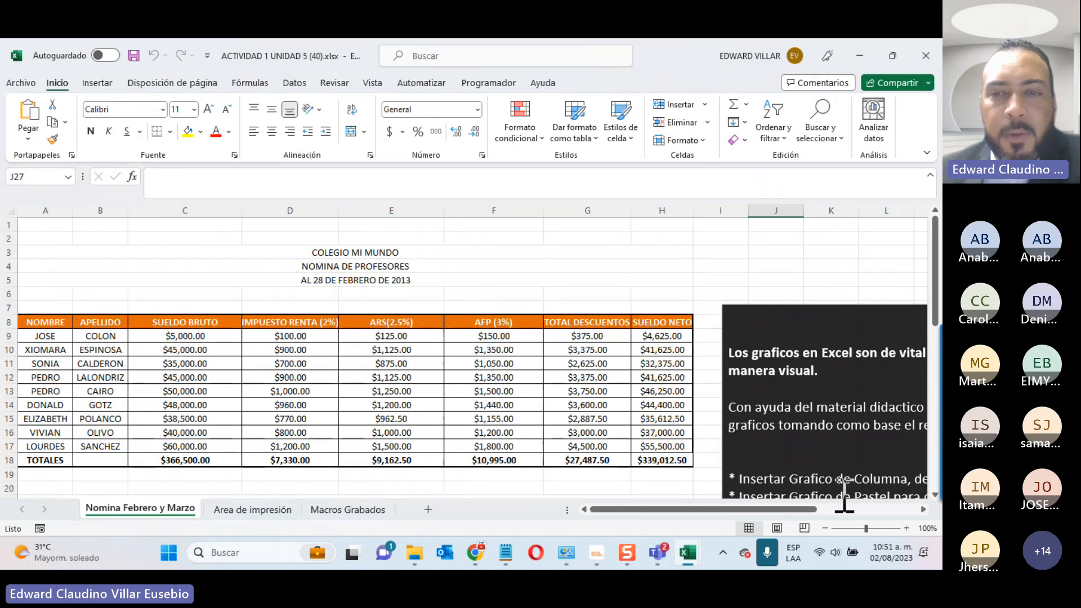
Step: Examine the chart instructions, the February and March payroll tables and the payroll report on sheet Nomina Febrero y Marzo
{"action": "scroll", "coordinate": [290, 380], "scroll_direction": "down", "scroll_amount": 2}
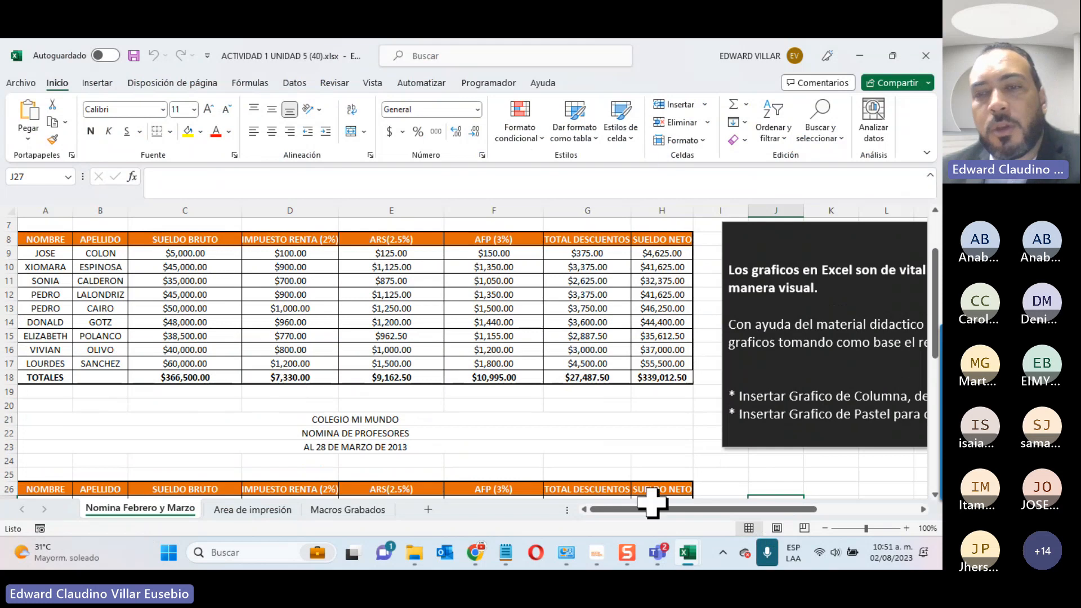
{"action": "left_click_drag", "start_coordinate": [707, 509], "coordinate": [810, 514]}
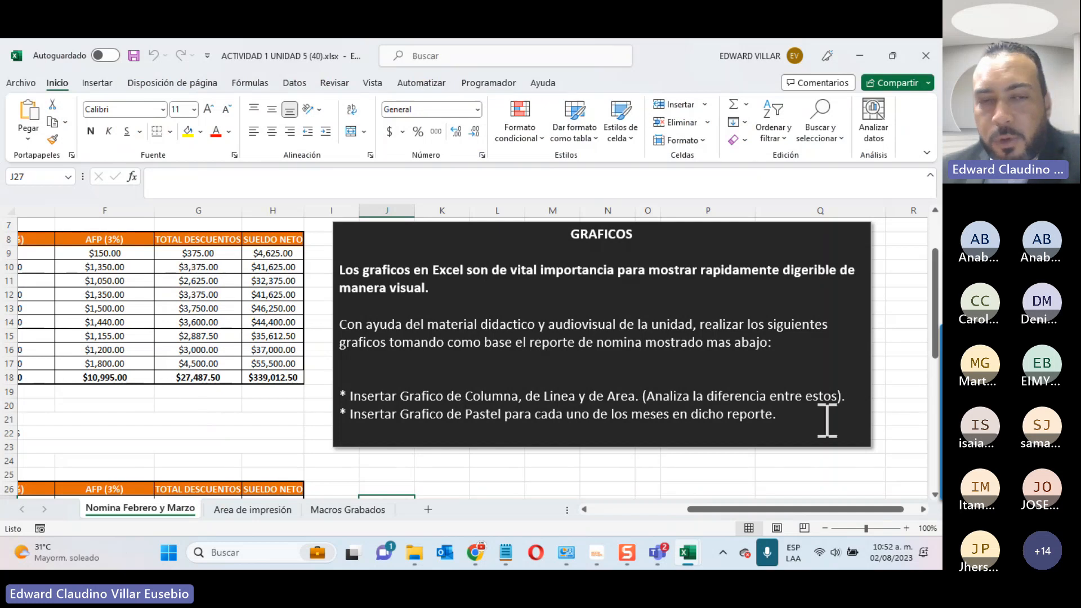
{"action": "scroll", "coordinate": [506, 383], "scroll_direction": "down", "scroll_amount": 5}
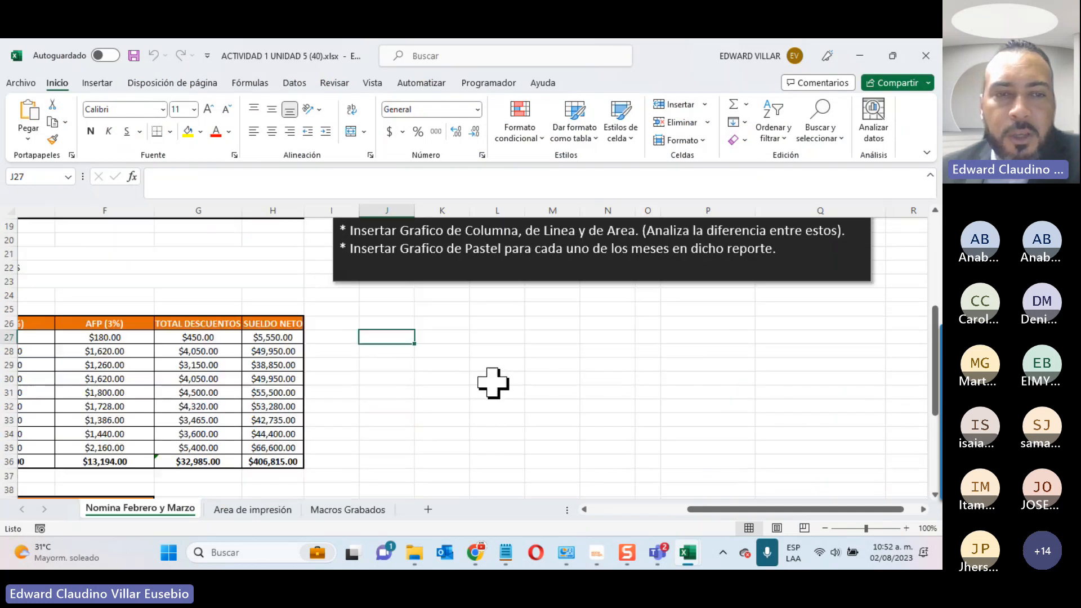
{"action": "left_click", "coordinate": [616, 509]}
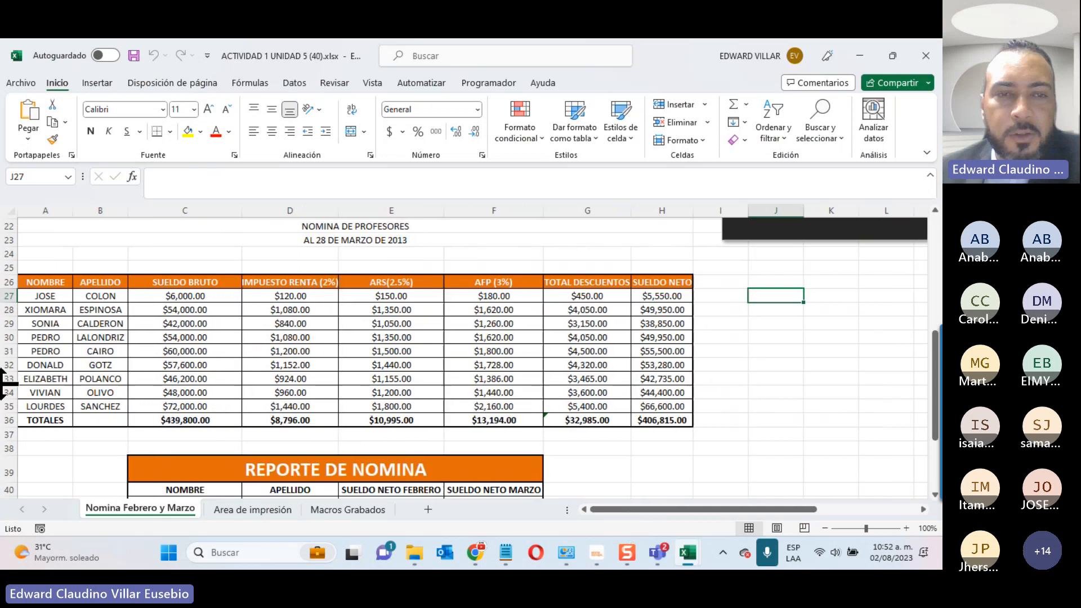
{"action": "scroll", "coordinate": [4, 384], "scroll_direction": "up", "scroll_amount": 6}
{"action": "scroll", "coordinate": [386, 339], "scroll_direction": "up", "scroll_amount": 1}
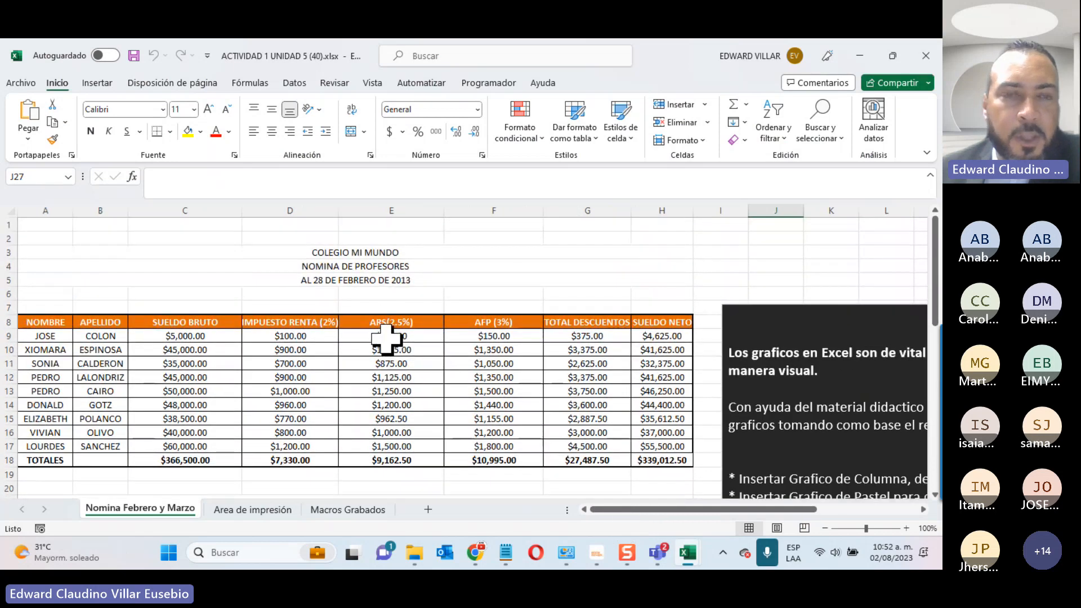
{"action": "scroll", "coordinate": [386, 339], "scroll_direction": "down", "scroll_amount": 1}
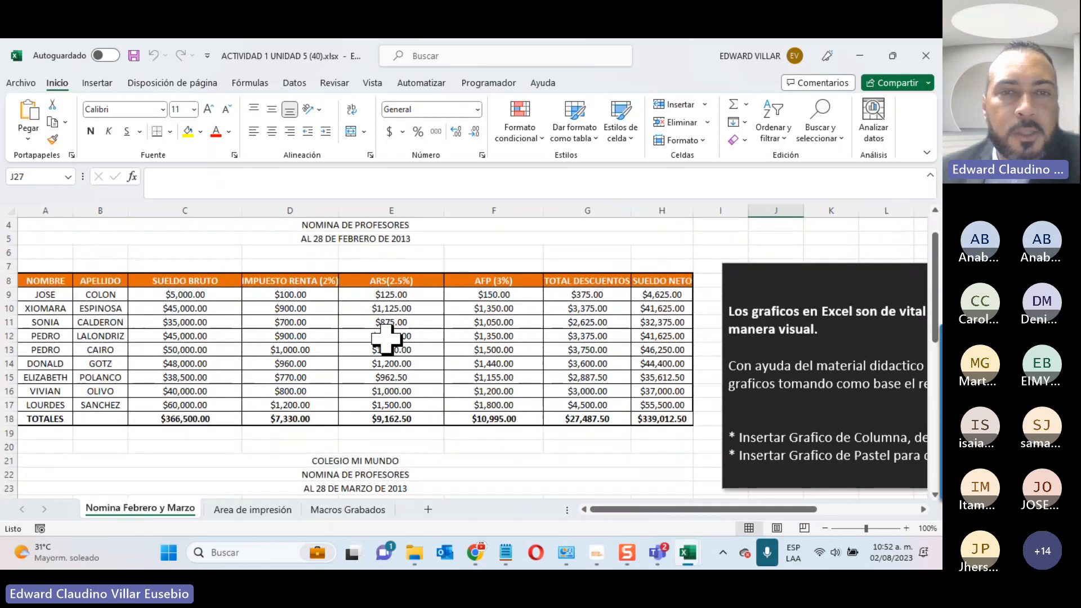
{"action": "scroll", "coordinate": [326, 310], "scroll_direction": "down", "scroll_amount": 4}
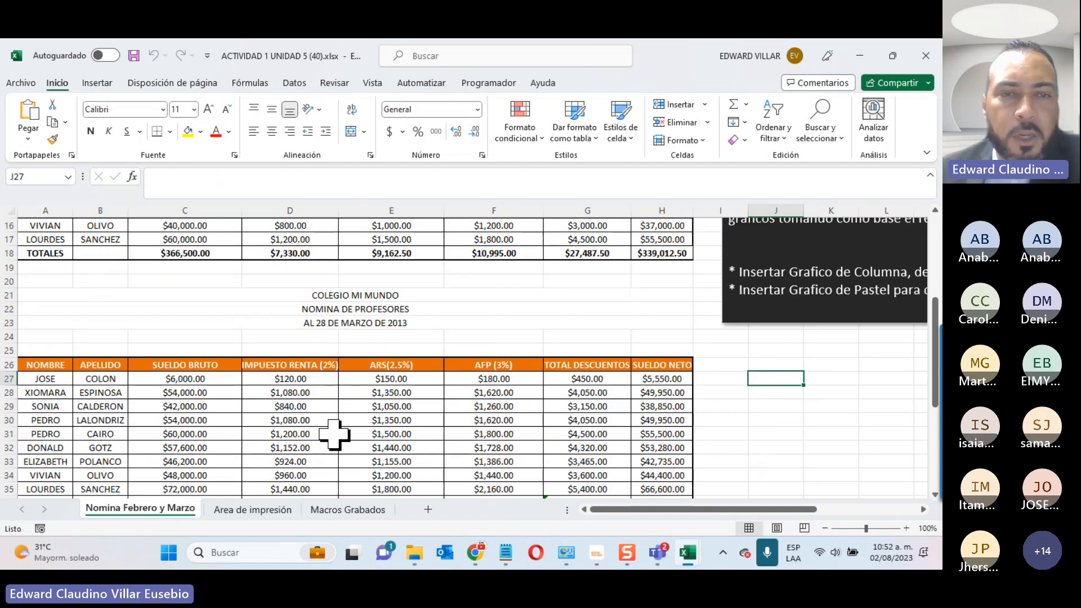
{"action": "scroll", "coordinate": [334, 434], "scroll_direction": "down", "scroll_amount": 6}
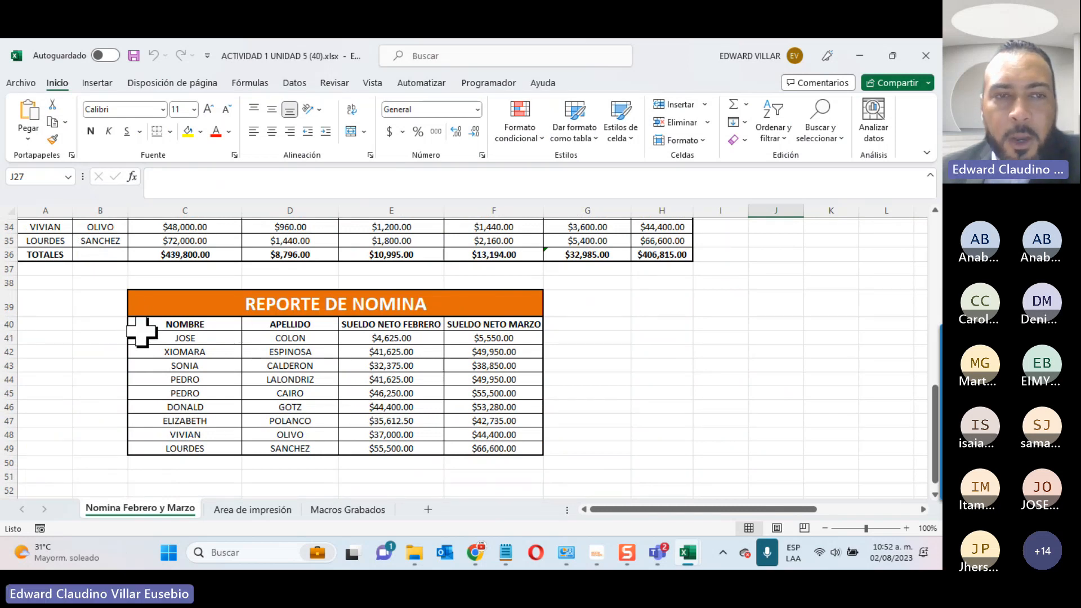
Step: Insert a 2-D clustered column chart from the payroll report range C40:F49 and place it beside the report table
{"action": "left_click_drag", "start_coordinate": [145, 324], "coordinate": [487, 445]}
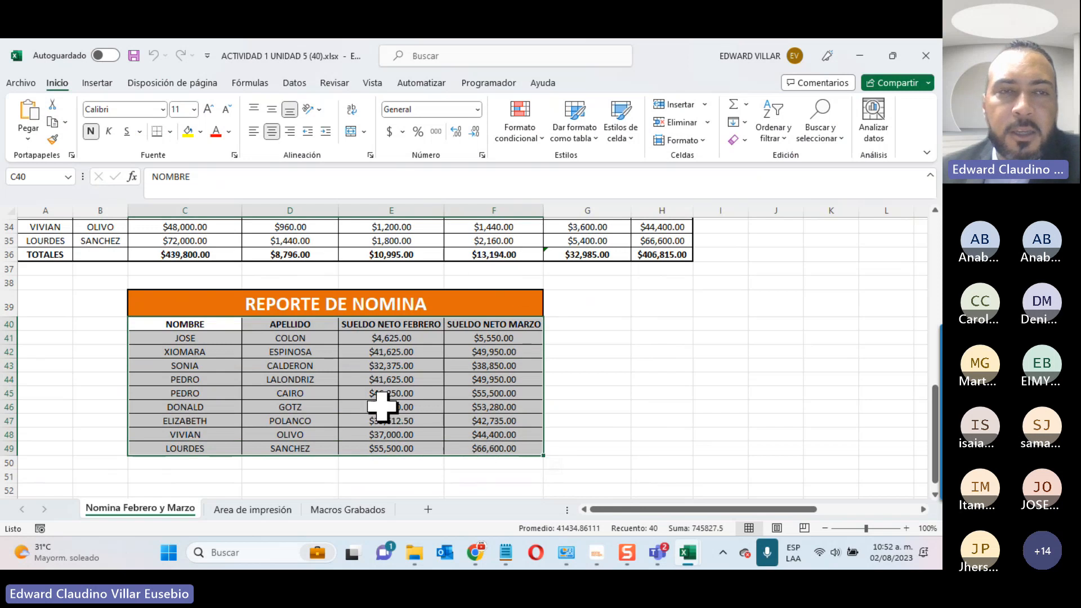
{"action": "left_click", "coordinate": [93, 84]}
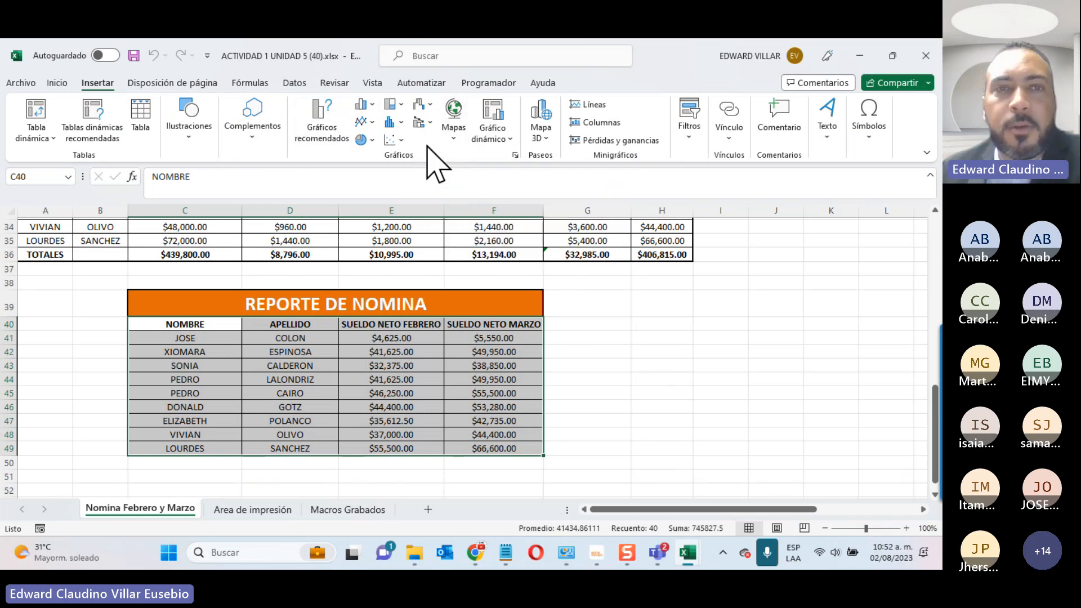
{"action": "left_click", "coordinate": [372, 105]}
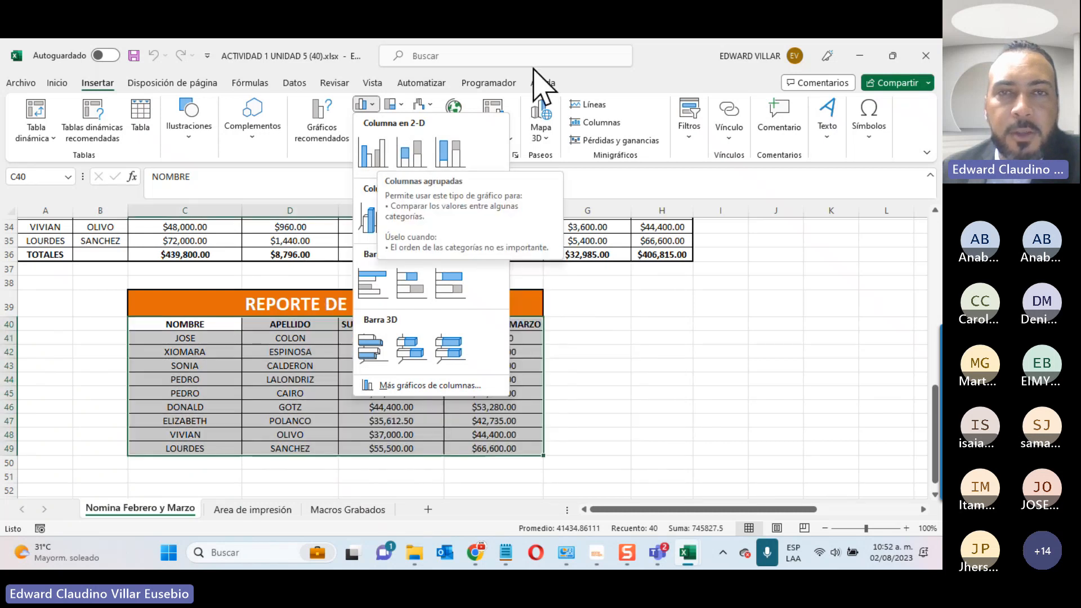
{"action": "left_click", "coordinate": [657, 71]}
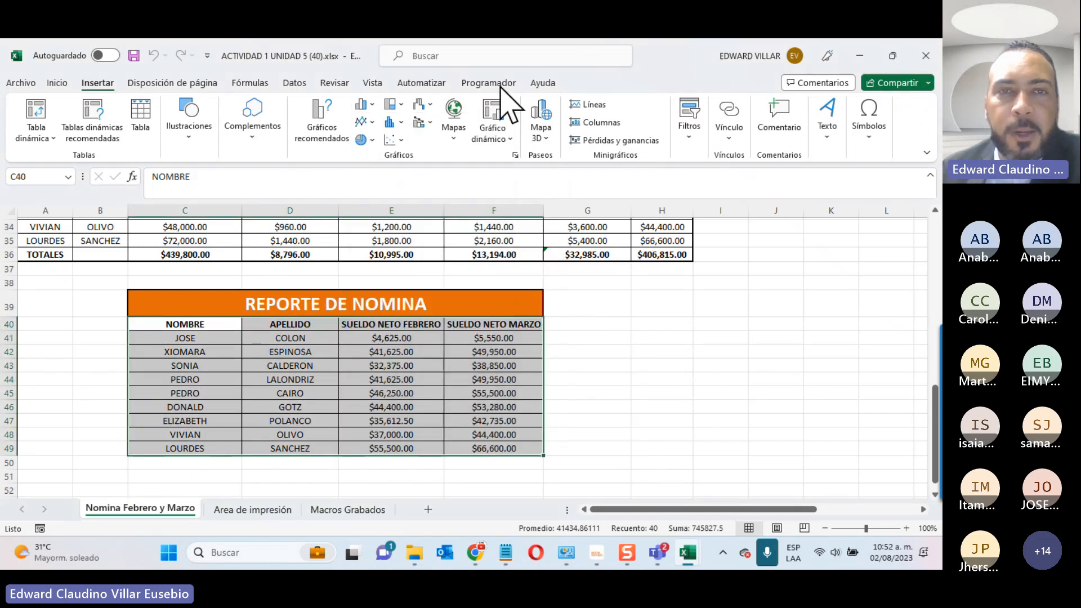
{"action": "left_click", "coordinate": [374, 125]}
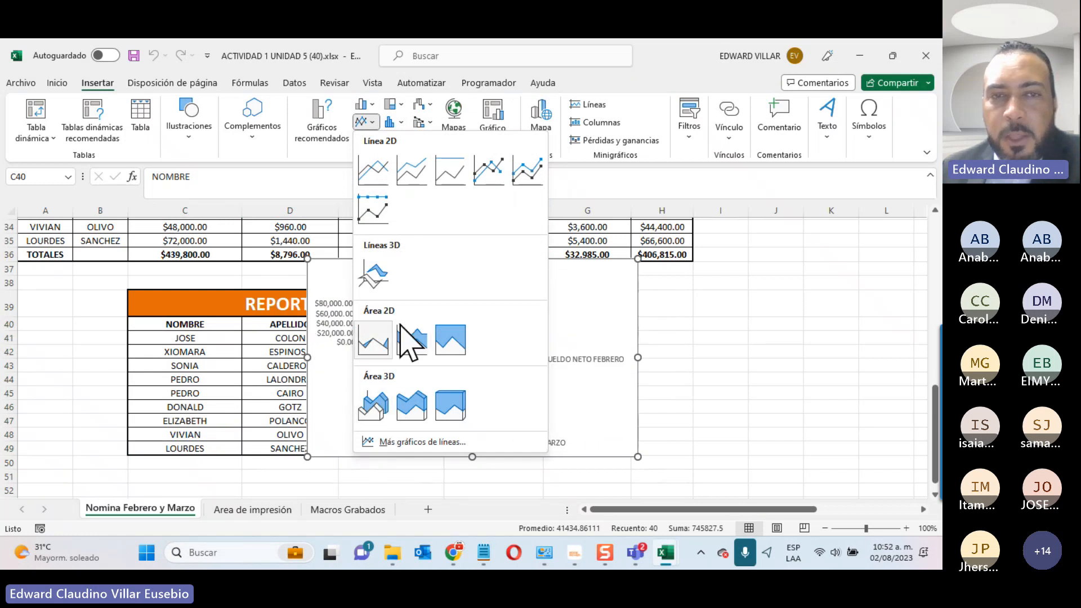
{"action": "left_click", "coordinate": [752, 296]}
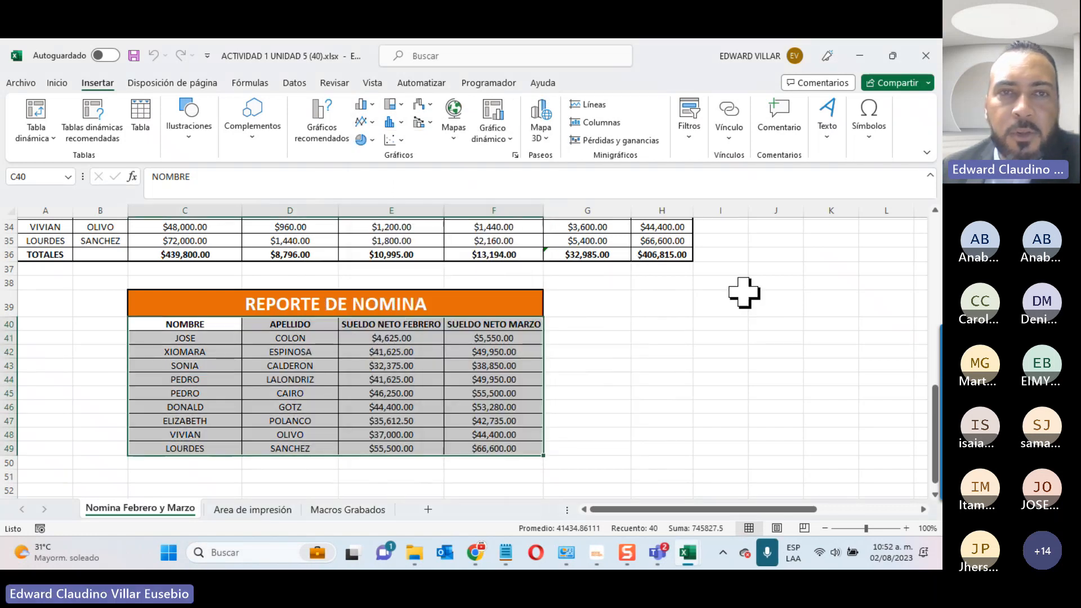
{"action": "left_click", "coordinate": [373, 104]}
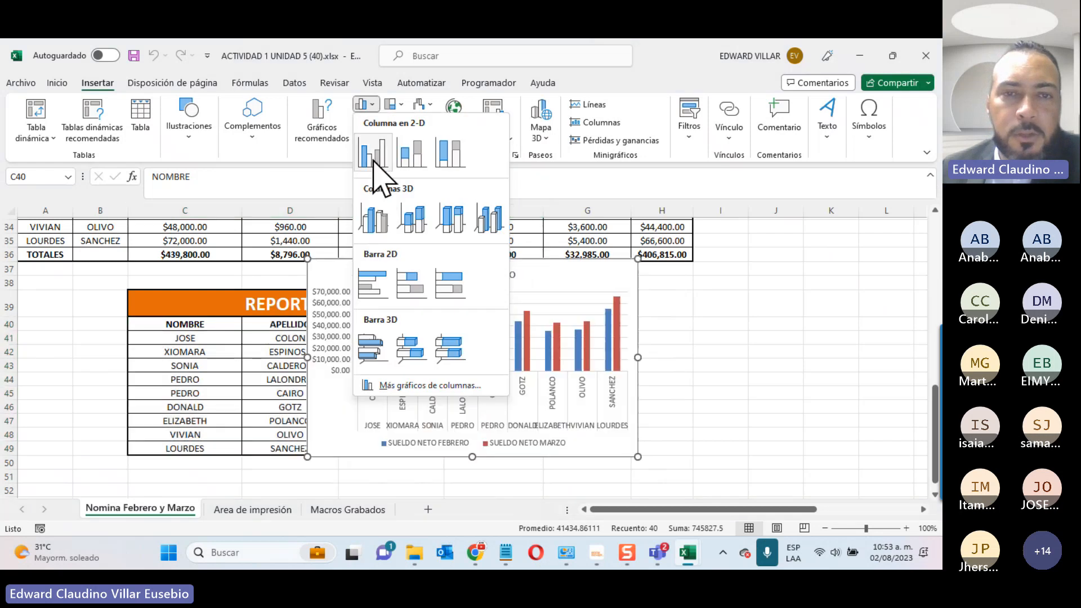
{"action": "left_click", "coordinate": [376, 161]}
{"action": "left_click_drag", "start_coordinate": [405, 251], "coordinate": [676, 307]}
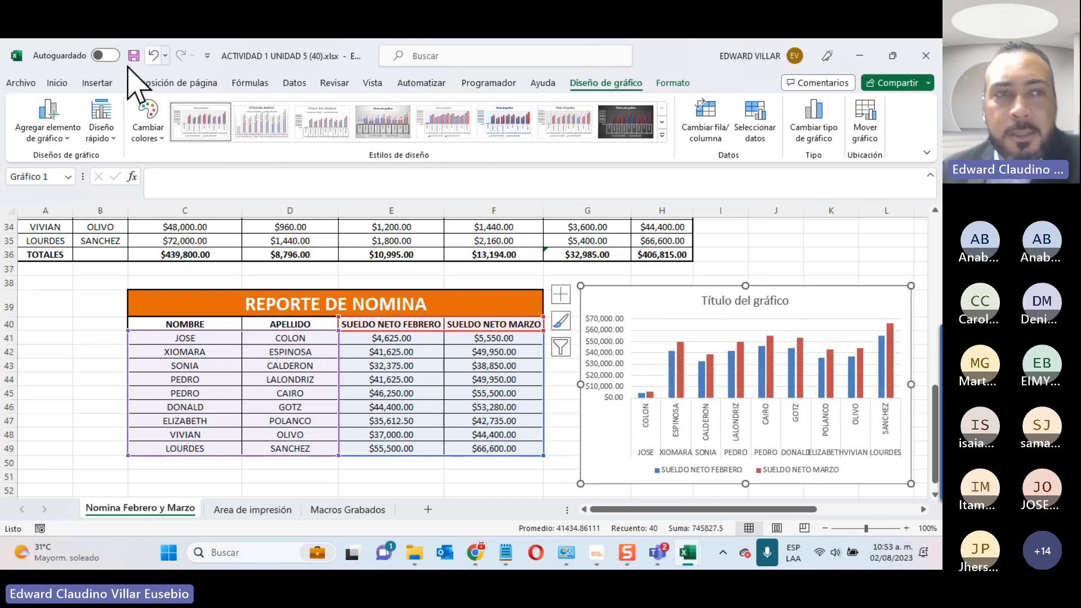
Step: Apply the dark-background chart style to the payroll column chart
{"action": "left_click", "coordinate": [95, 82]}
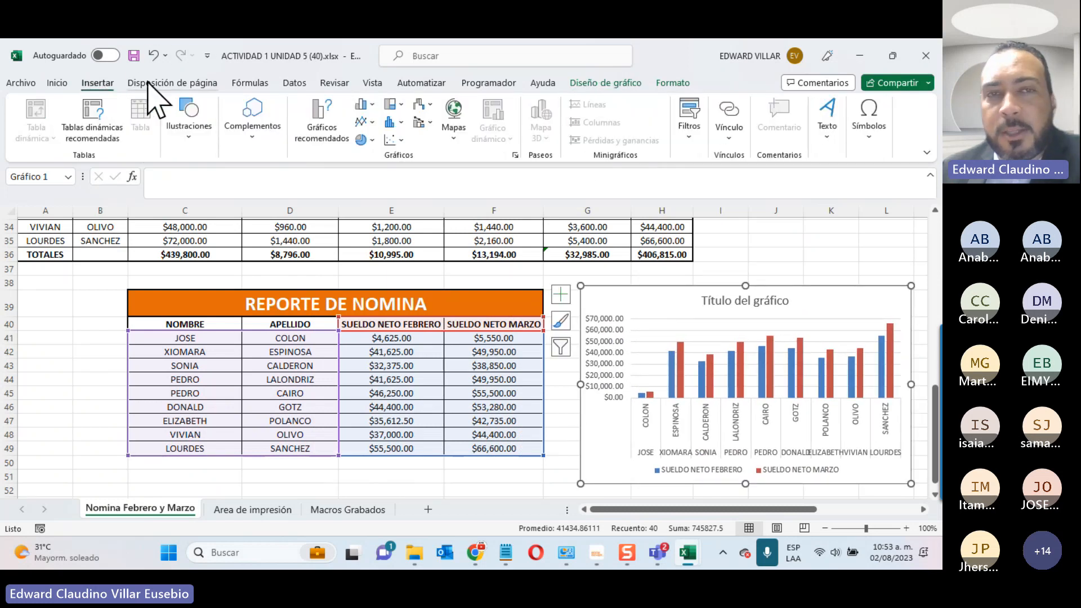
{"action": "left_click", "coordinate": [795, 255]}
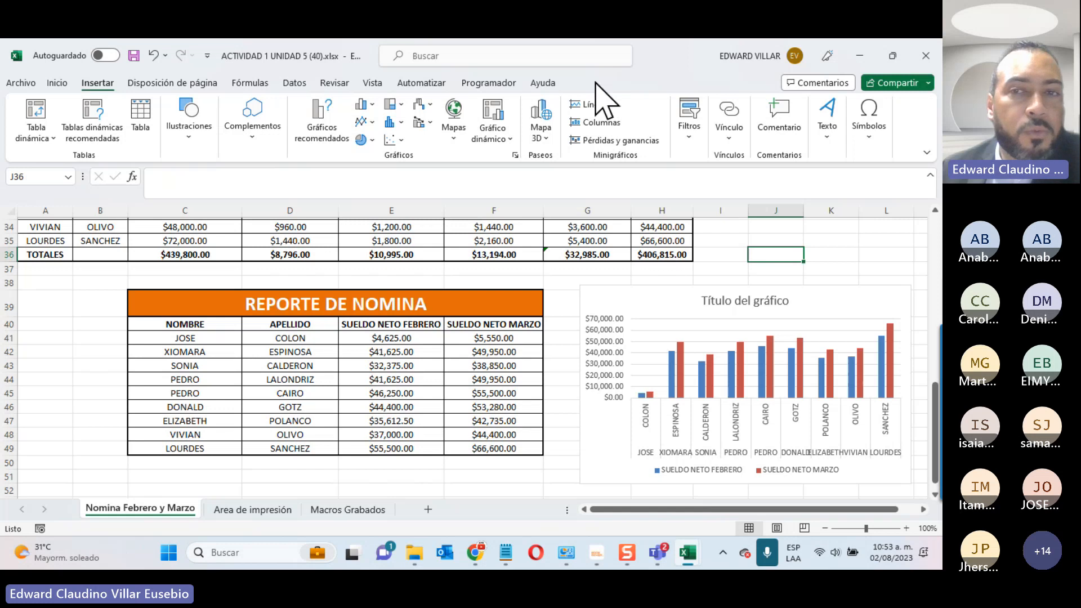
{"action": "left_click", "coordinate": [842, 302]}
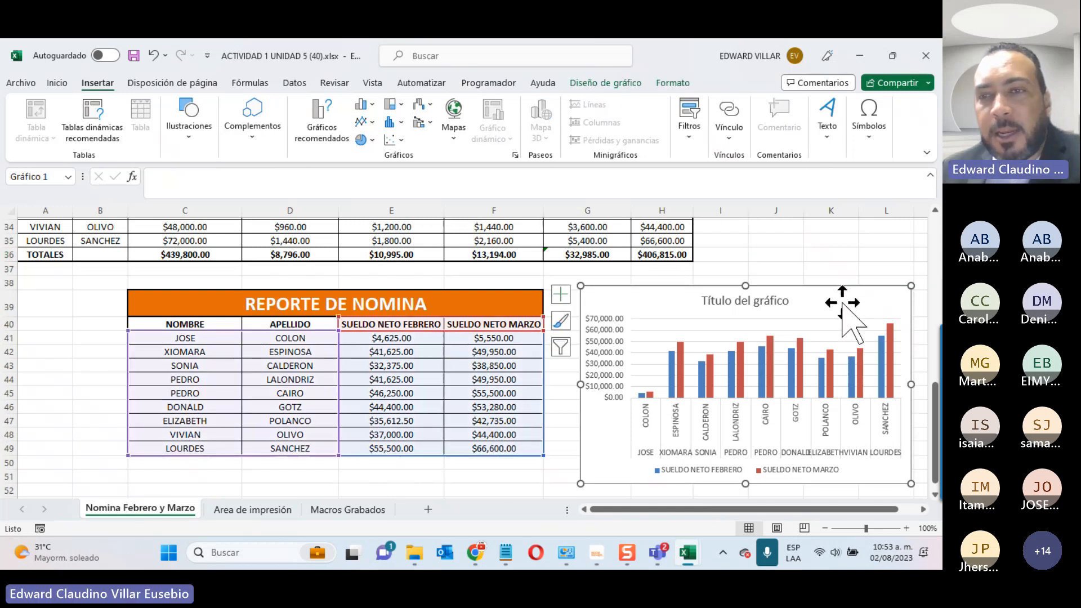
{"action": "left_click", "coordinate": [615, 83]}
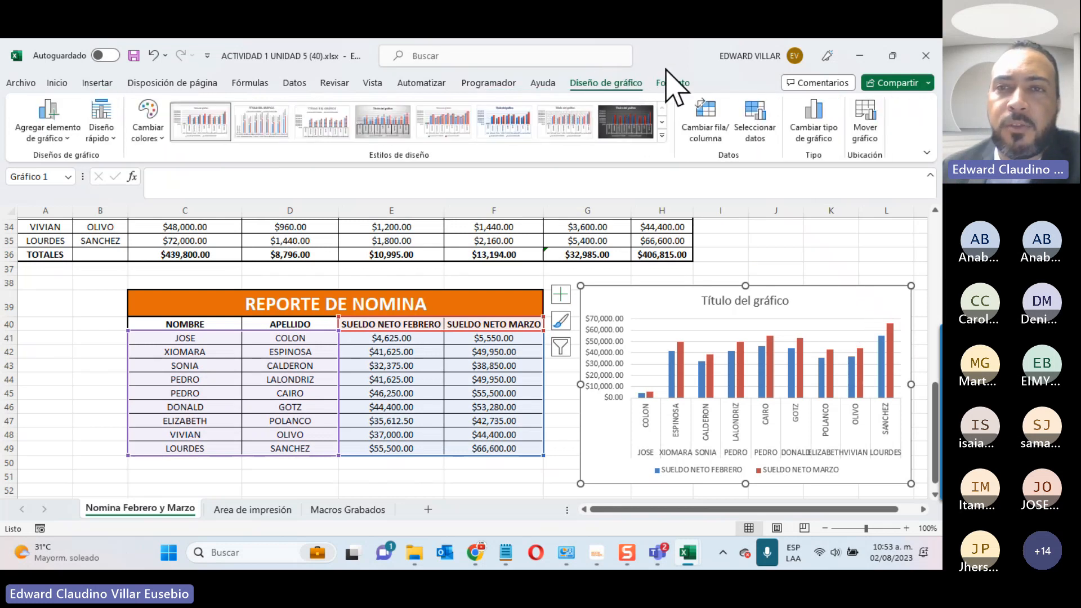
{"action": "left_click", "coordinate": [621, 123]}
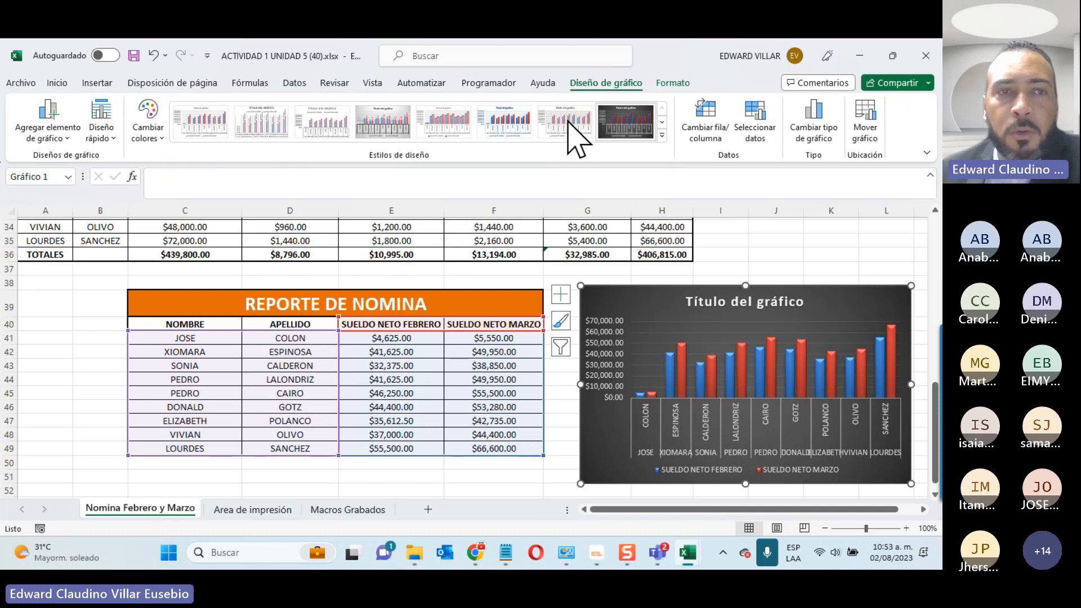
Step: Apply the quick layout with both axis titles, no legend and adjoining columns to the payroll chart
{"action": "left_click", "coordinate": [148, 127]}
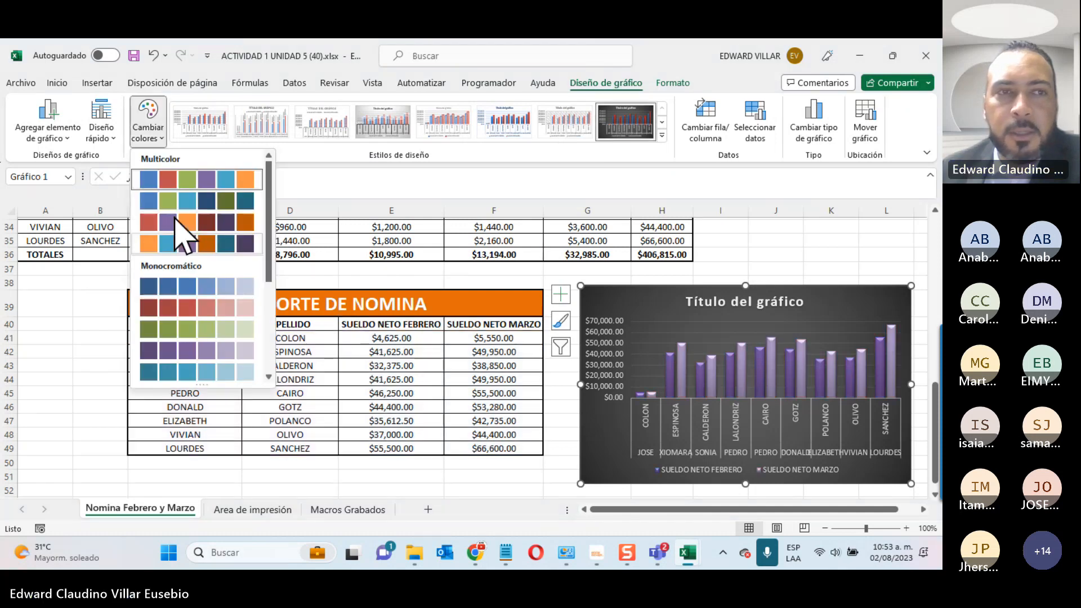
{"action": "left_click", "coordinate": [97, 133]}
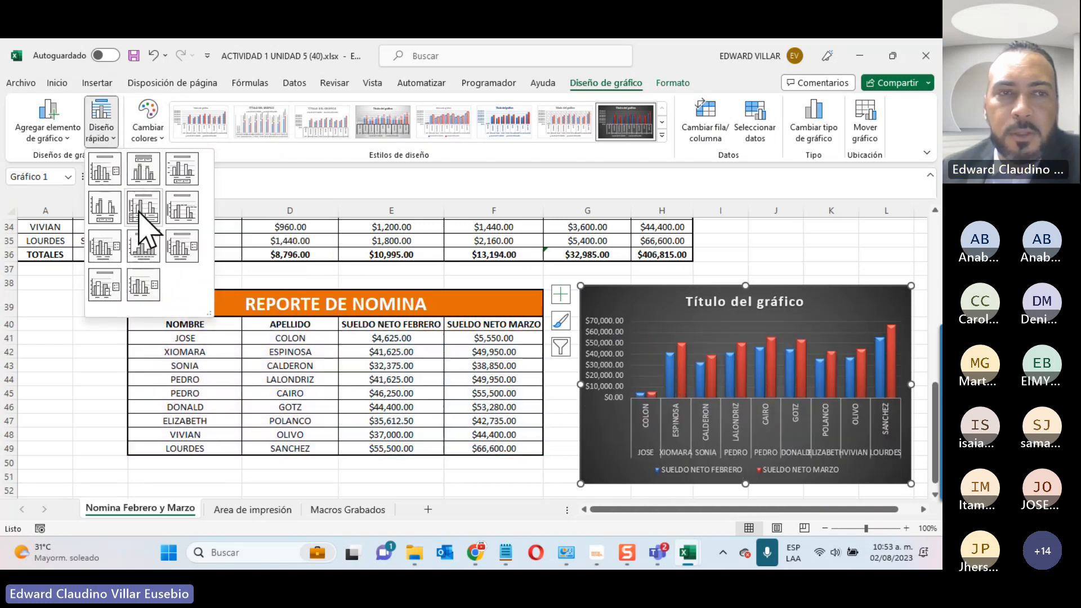
{"action": "left_click", "coordinate": [135, 244]}
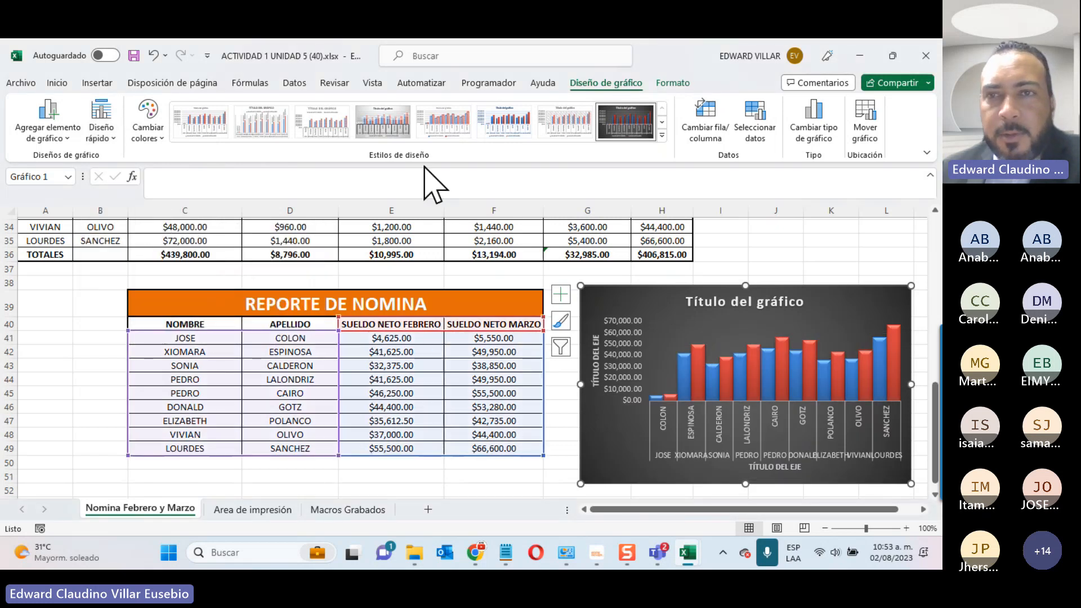
Step: Switch the chart's rows and columns so the bars are grouped by February and March net salary
{"action": "left_click", "coordinate": [714, 123]}
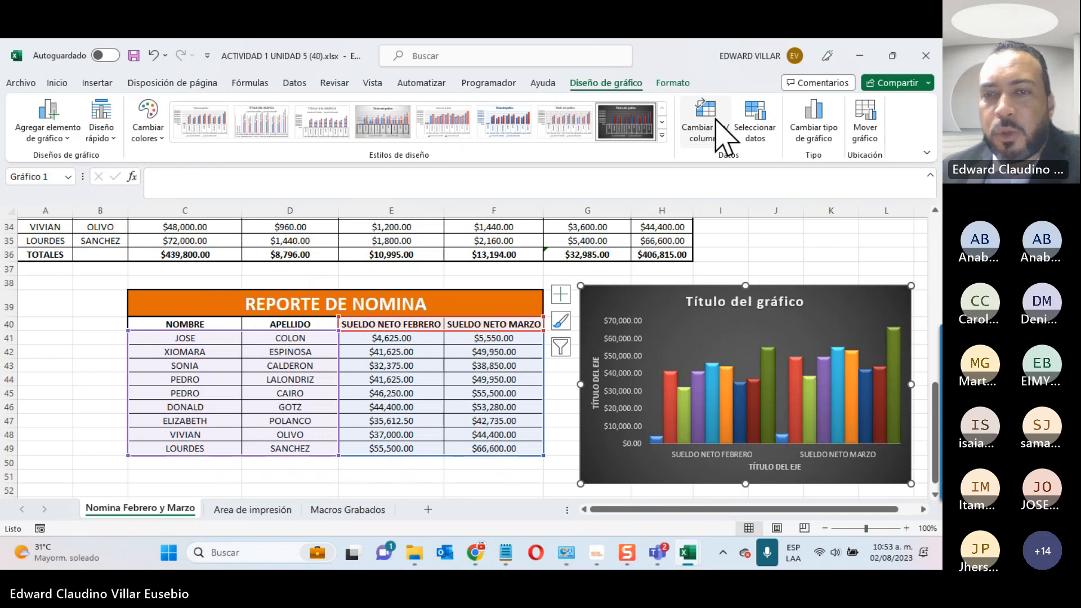
{"action": "left_click", "coordinate": [713, 122]}
{"action": "left_click", "coordinate": [714, 123]}
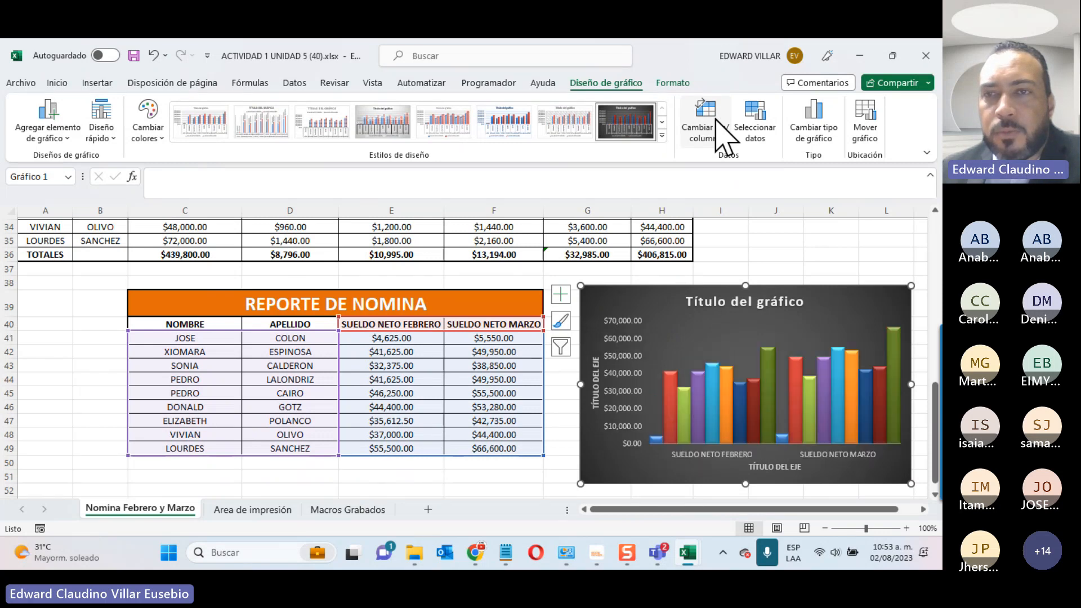
Step: Change the chart type to stacked line with markers and switch rows and columns to put the employees on the horizontal axis
{"action": "left_click", "coordinate": [813, 134]}
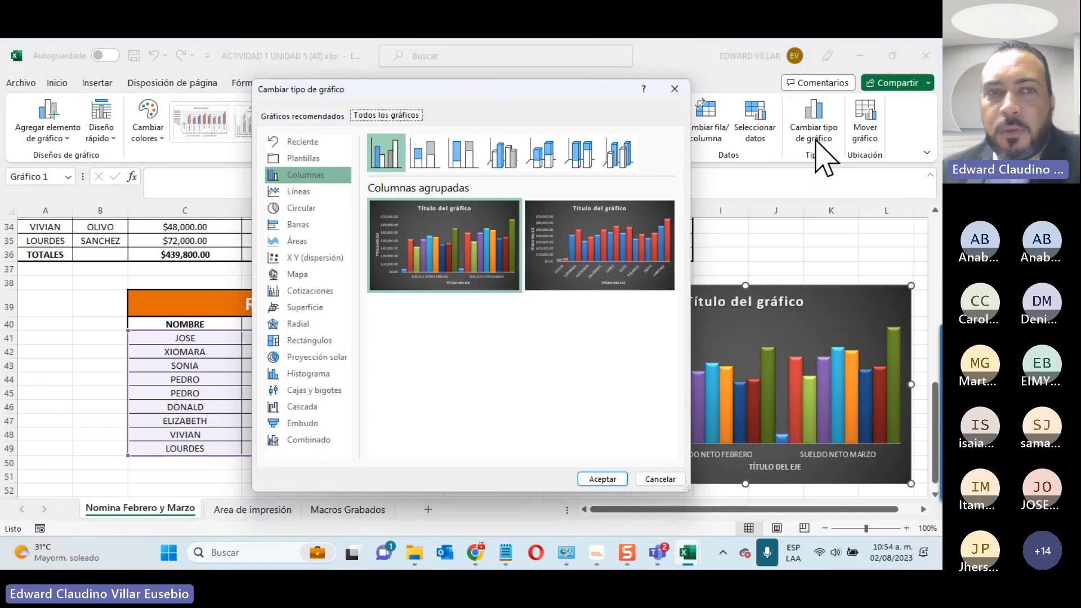
{"action": "left_click", "coordinate": [299, 191]}
{"action": "left_click", "coordinate": [542, 159]}
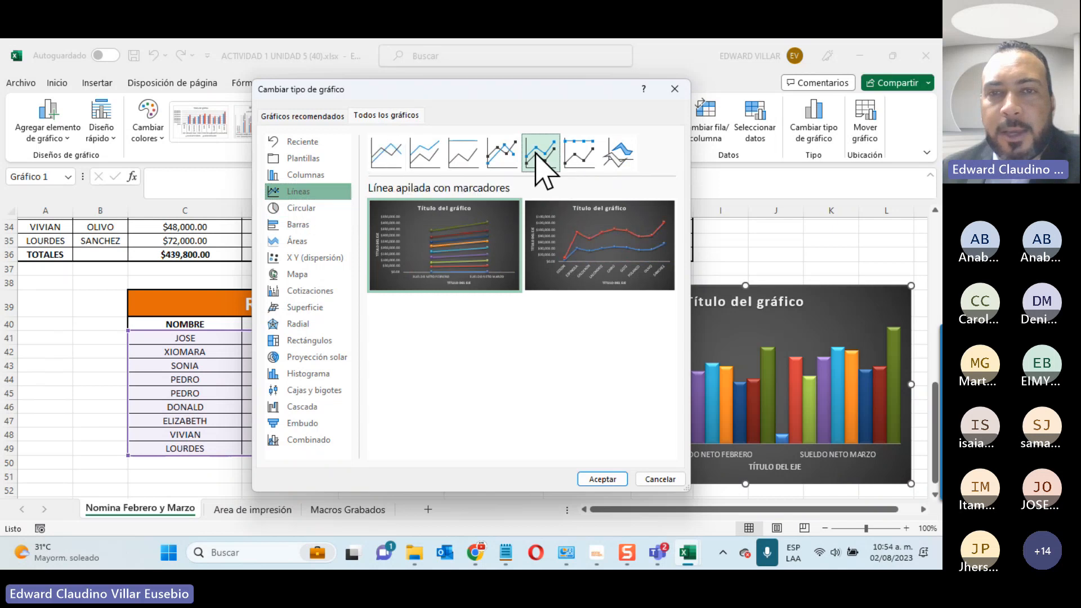
{"action": "left_click", "coordinate": [603, 479]}
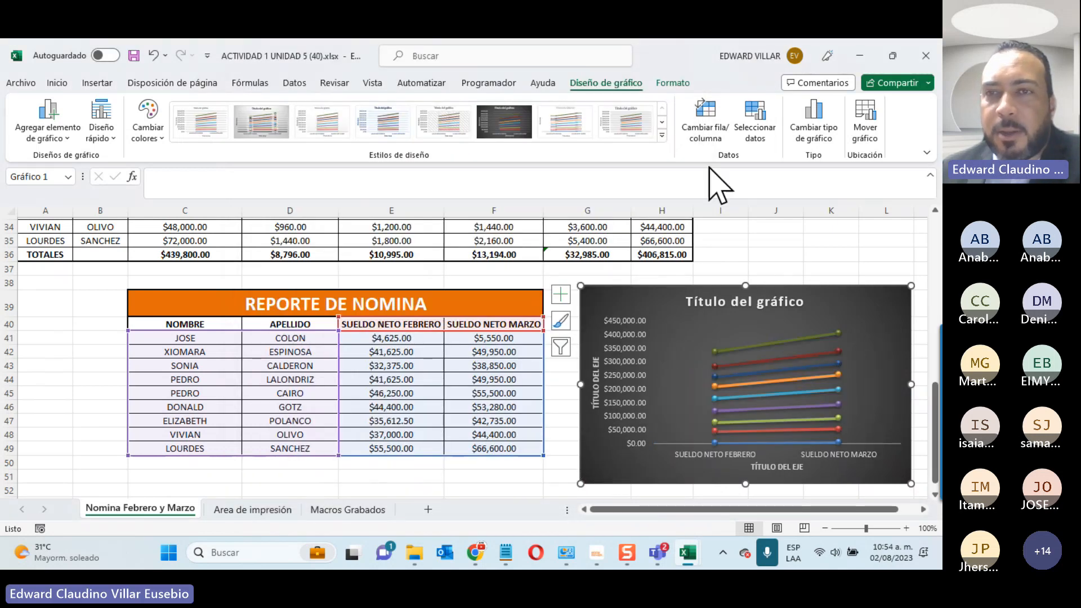
{"action": "left_click", "coordinate": [711, 121]}
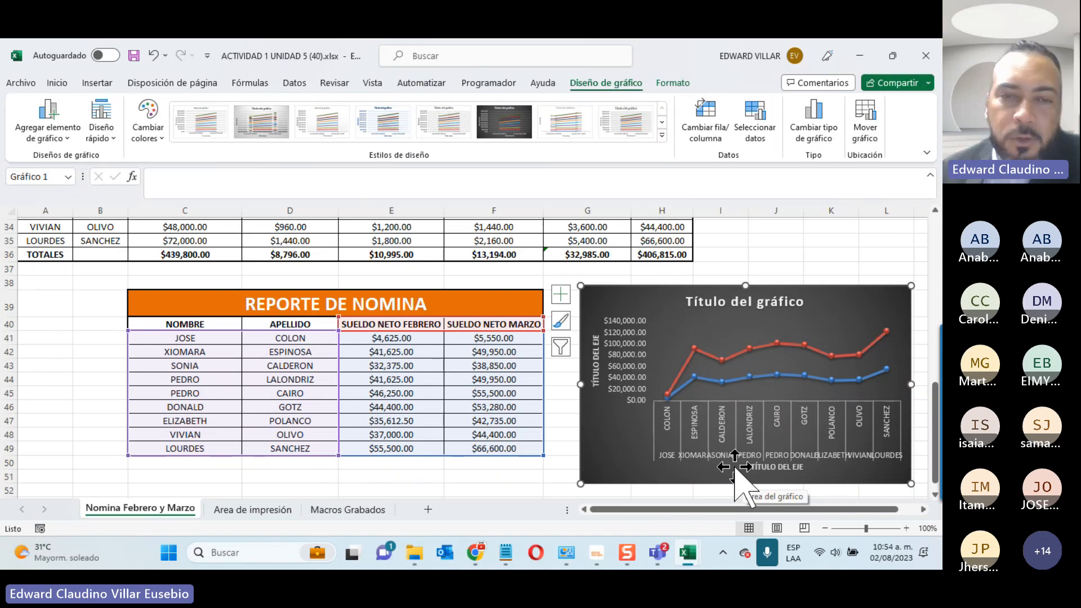
{"action": "left_click", "coordinate": [85, 354]}
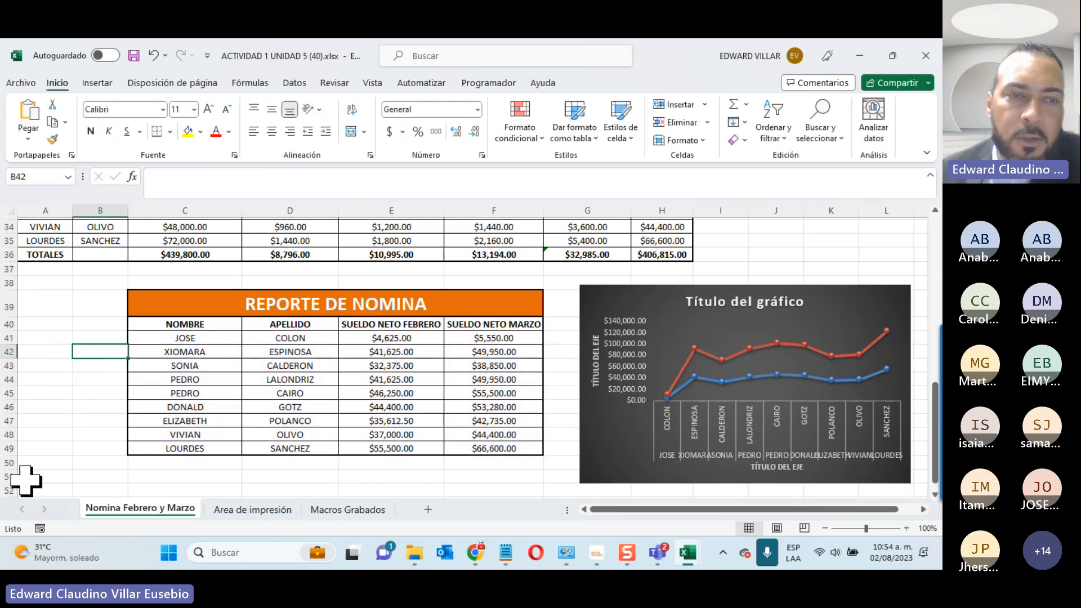
Step: Select the payroll report range C40:F49 as the source data for another chart
{"action": "scroll", "coordinate": [29, 480], "scroll_direction": "down", "scroll_amount": 2}
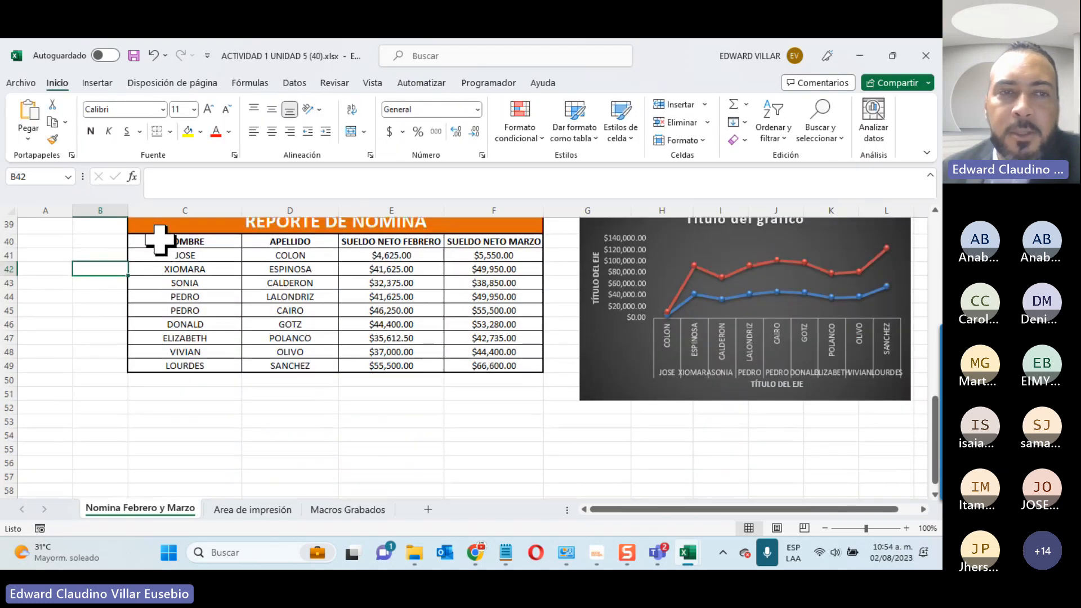
{"action": "left_click_drag", "start_coordinate": [159, 239], "coordinate": [490, 363]}
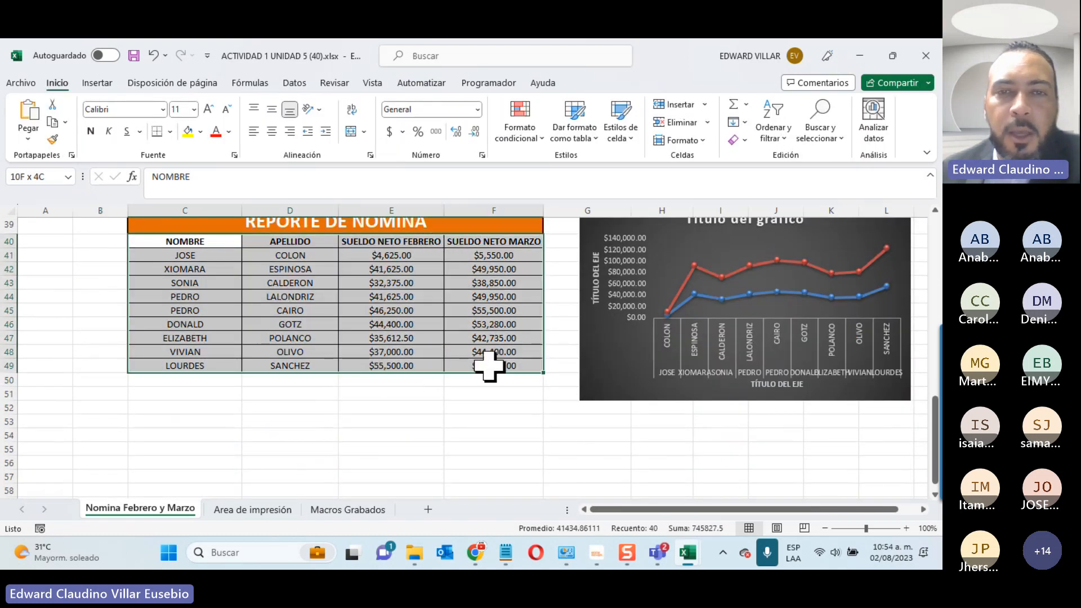
{"action": "left_click", "coordinate": [107, 86]}
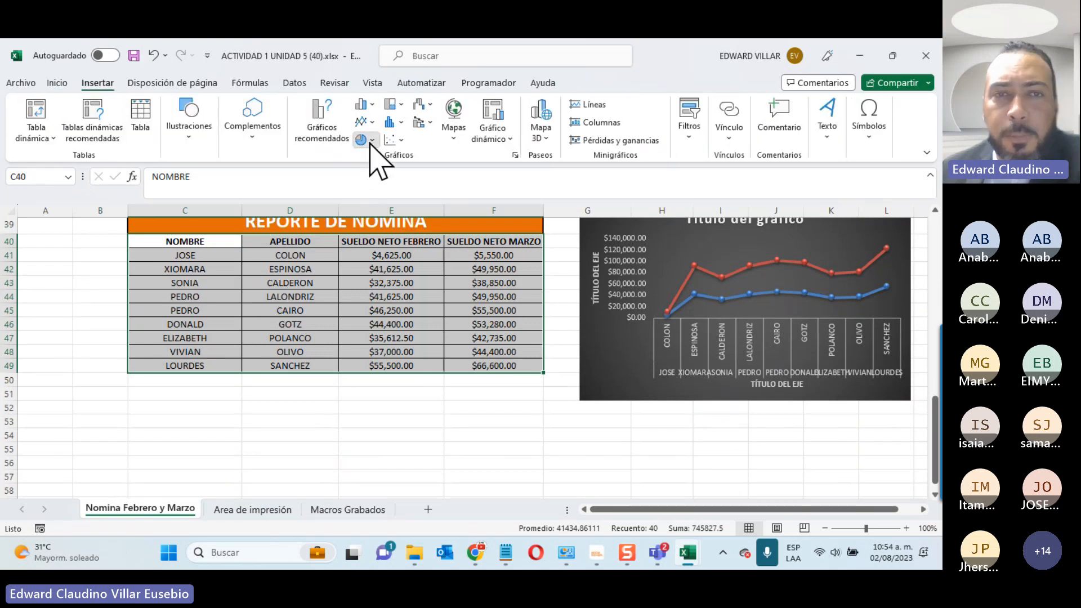
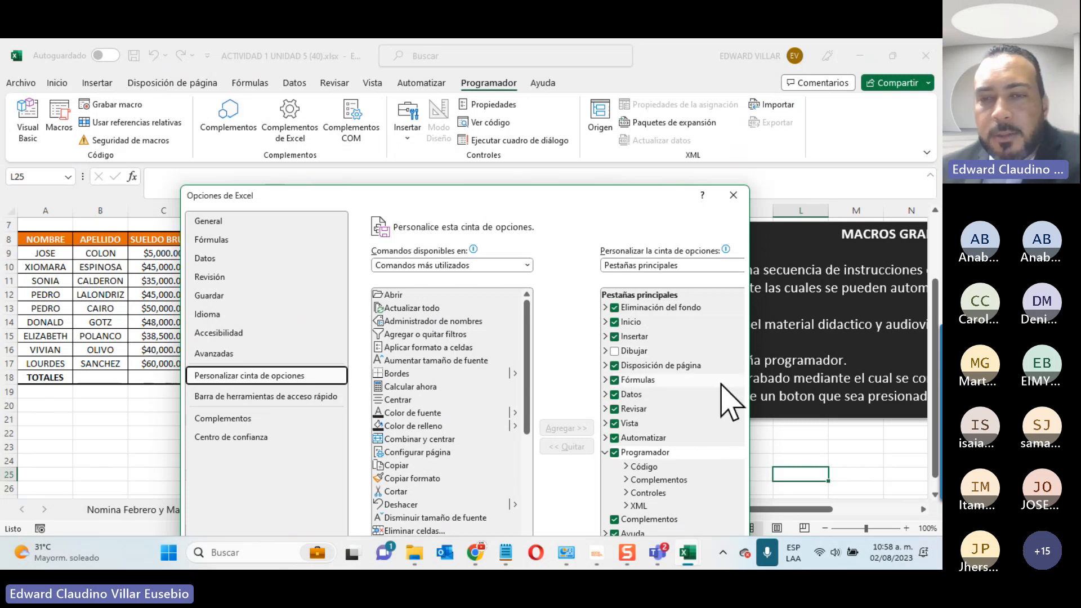
Step: Disable the Programador tab in the ribbon customization options and apply the change
{"action": "left_click", "coordinate": [615, 453]}
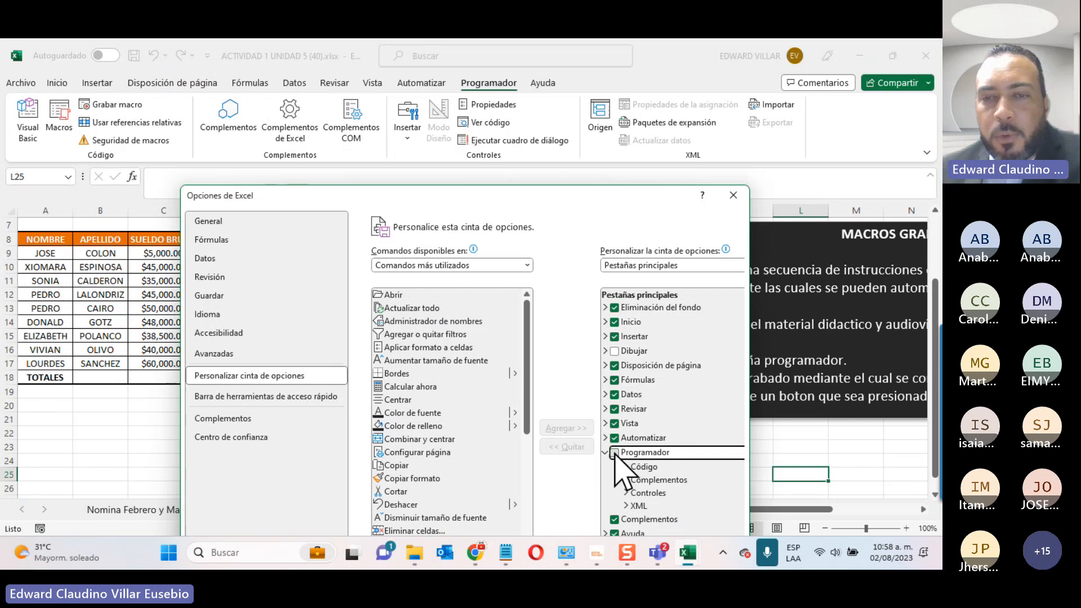
{"action": "left_click", "coordinate": [615, 453]}
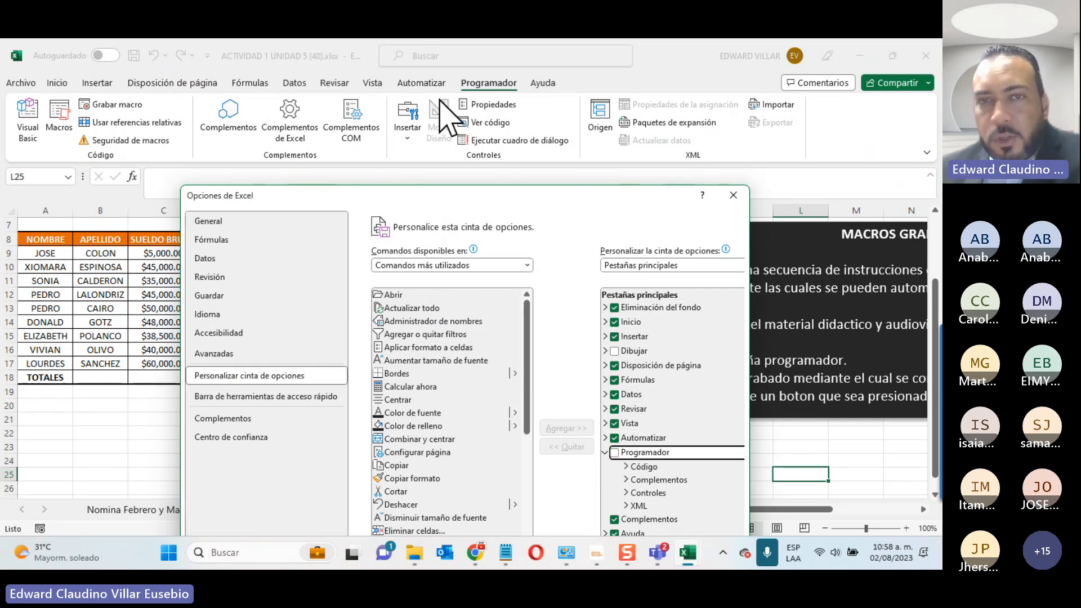
{"action": "left_click_drag", "start_coordinate": [498, 196], "coordinate": [462, 80]}
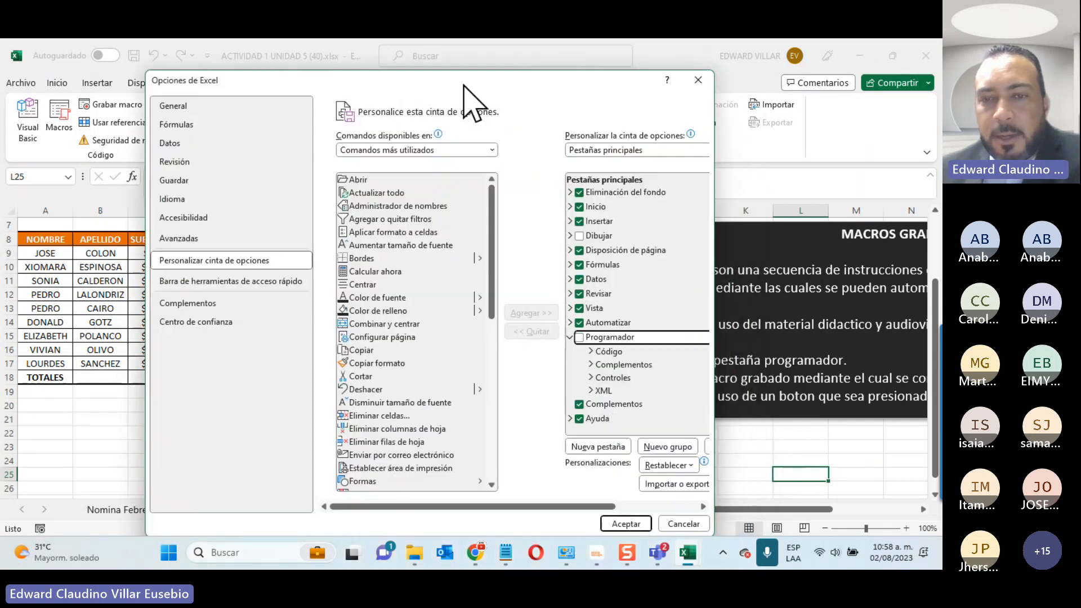
{"action": "left_click", "coordinate": [643, 515]}
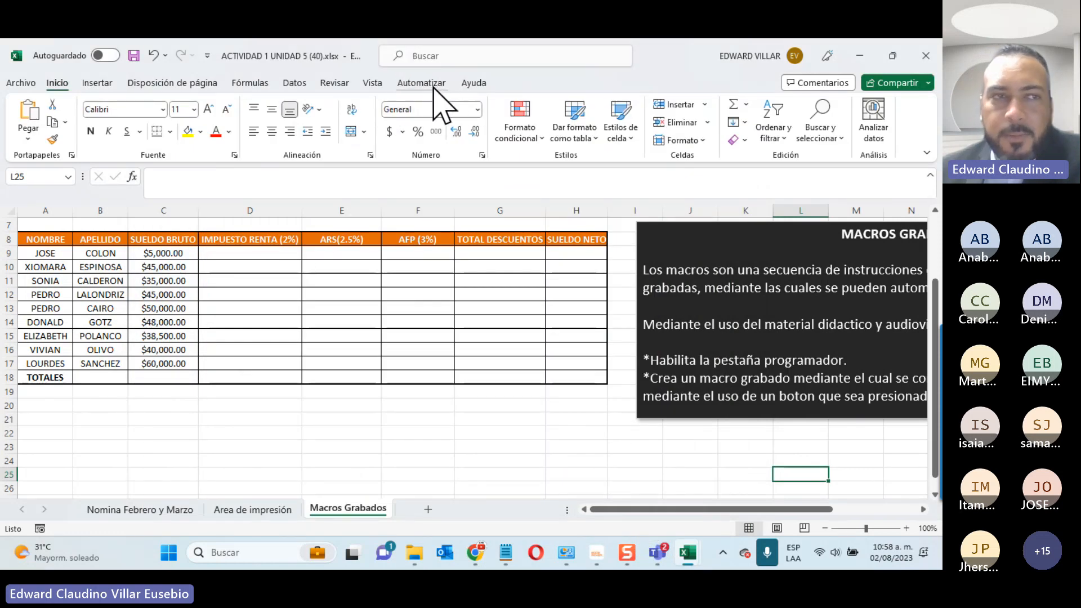
Step: Enable the Programador tab in the ribbon customization options and apply the change
{"action": "left_click", "coordinate": [17, 84]}
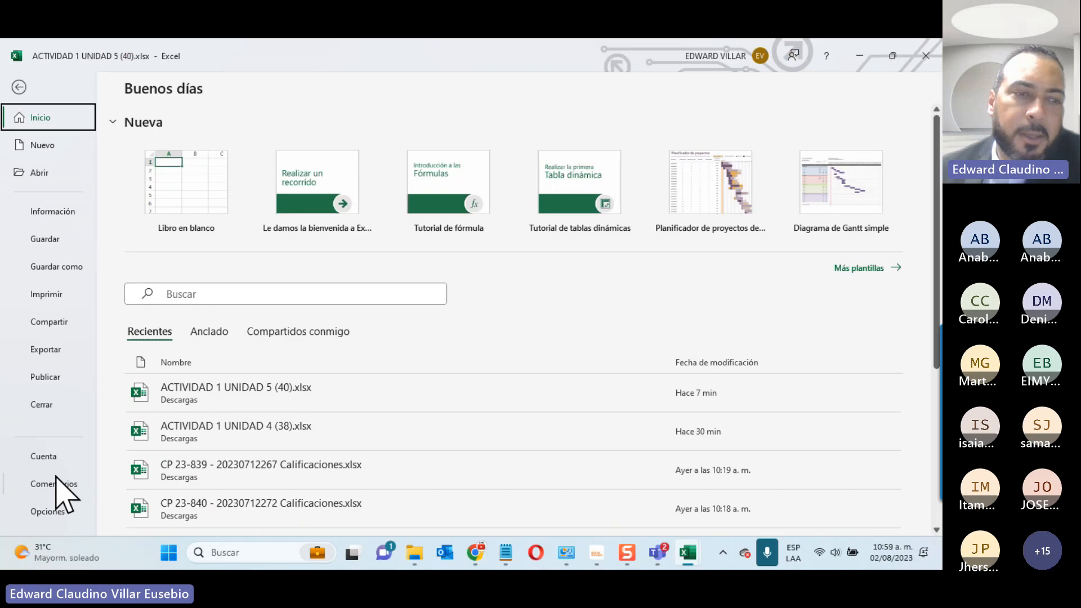
{"action": "left_click", "coordinate": [50, 510]}
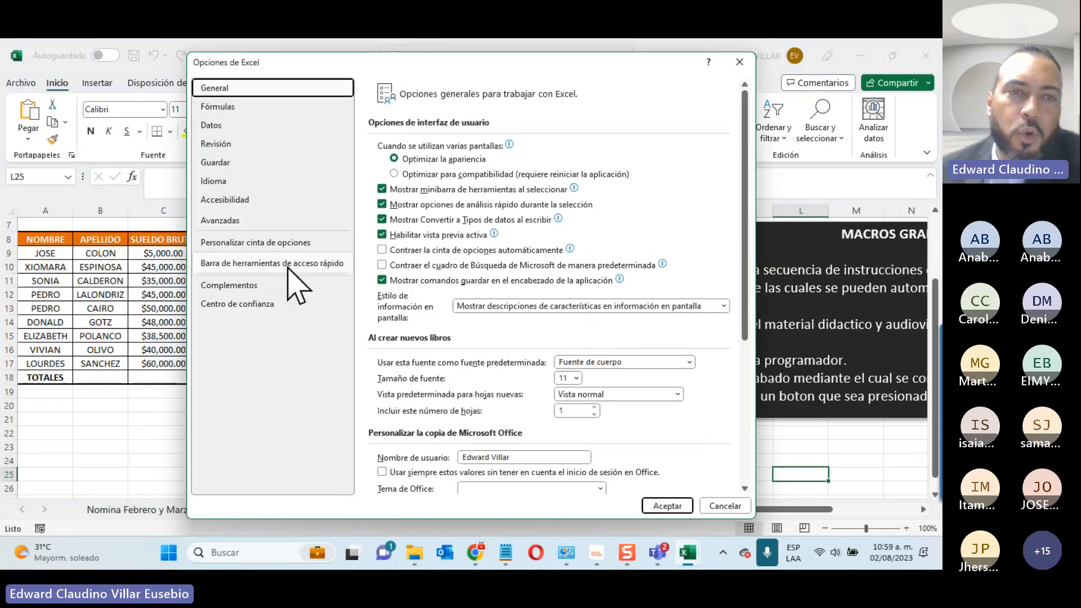
{"action": "left_click", "coordinate": [281, 242]}
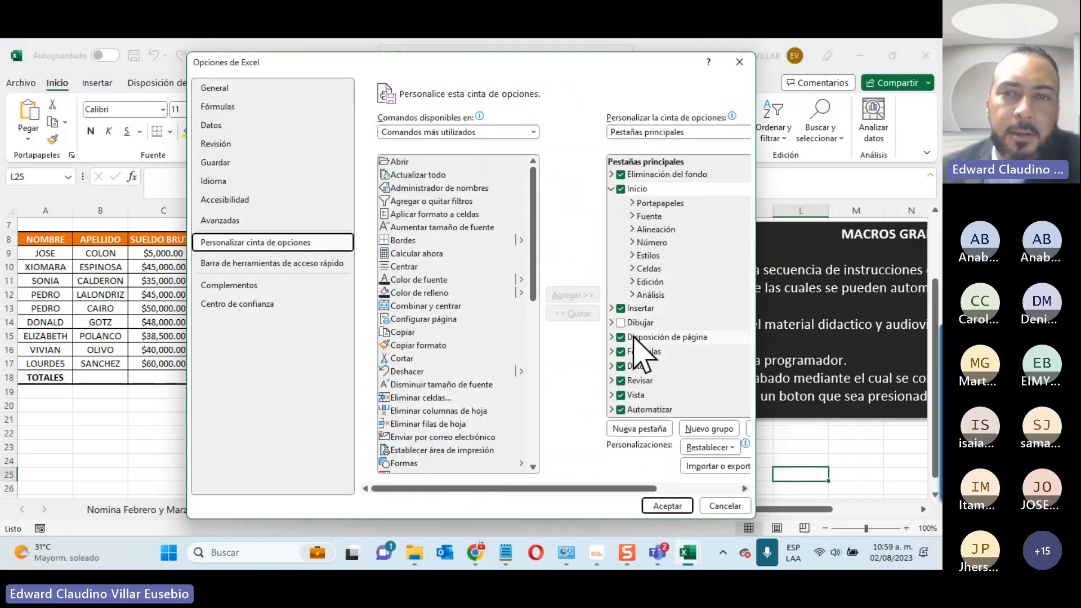
{"action": "scroll", "coordinate": [636, 349], "scroll_direction": "down", "scroll_amount": 1}
{"action": "left_click", "coordinate": [620, 380]}
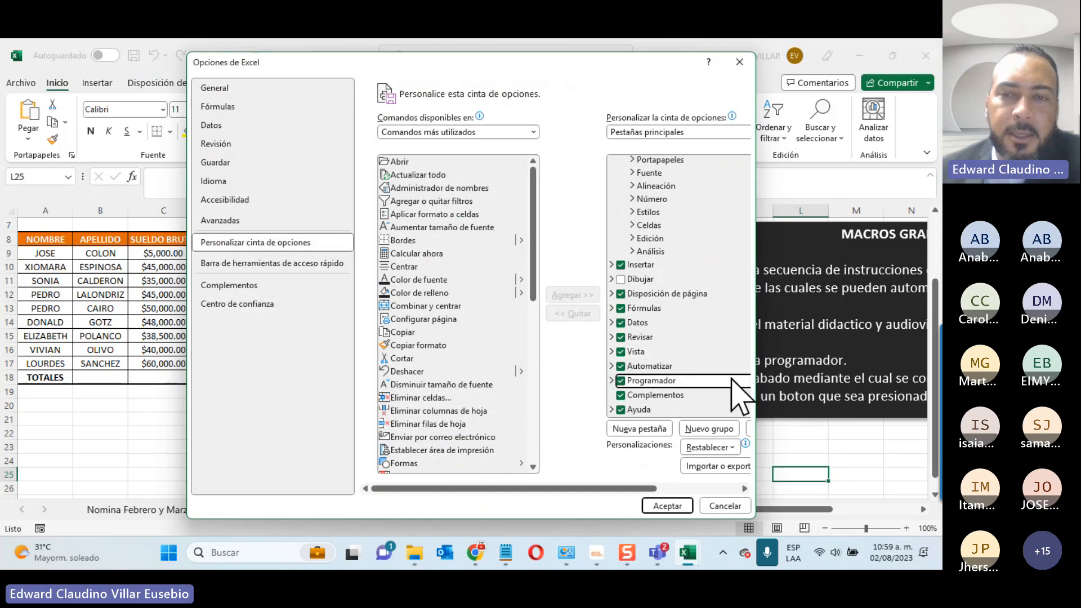
{"action": "left_click", "coordinate": [653, 506]}
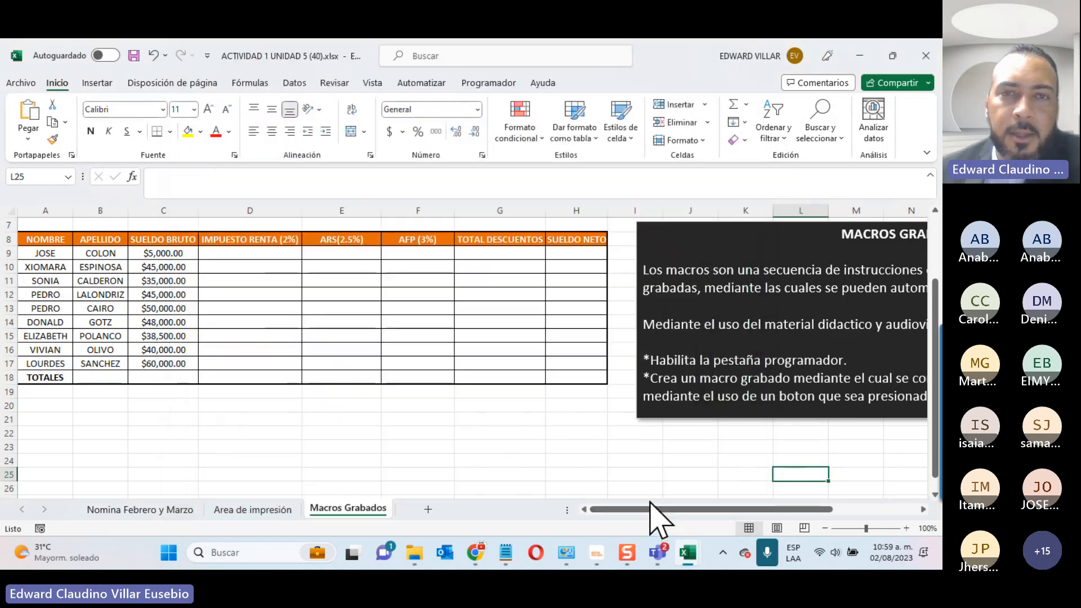
Step: Set up a new macro recording and try to name the macro "Calculo Nomina"
{"action": "left_click", "coordinate": [487, 83]}
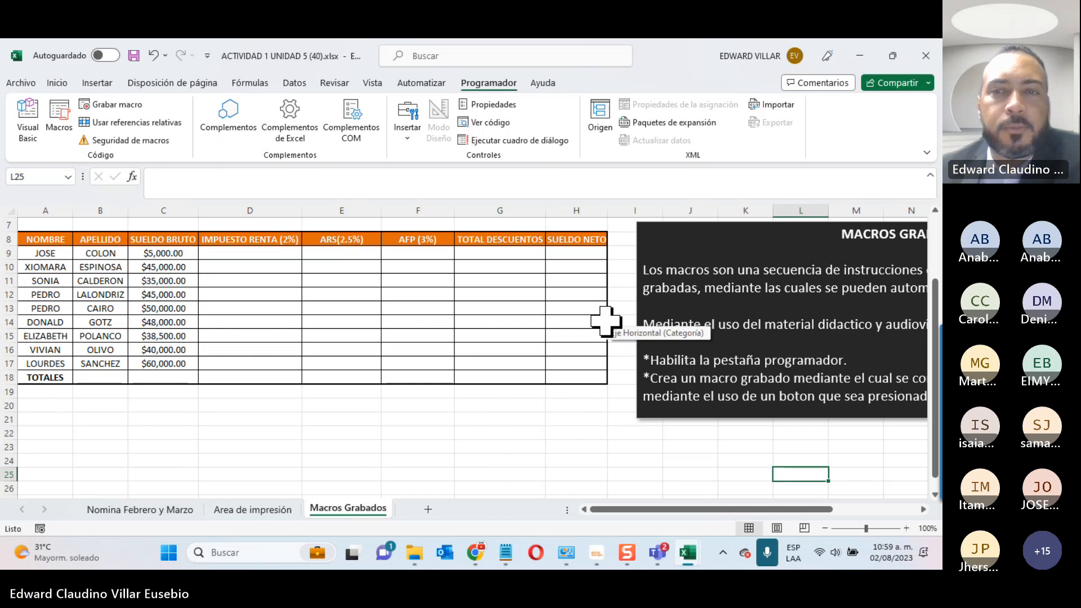
{"action": "scroll", "coordinate": [606, 320], "scroll_direction": "up", "scroll_amount": 2}
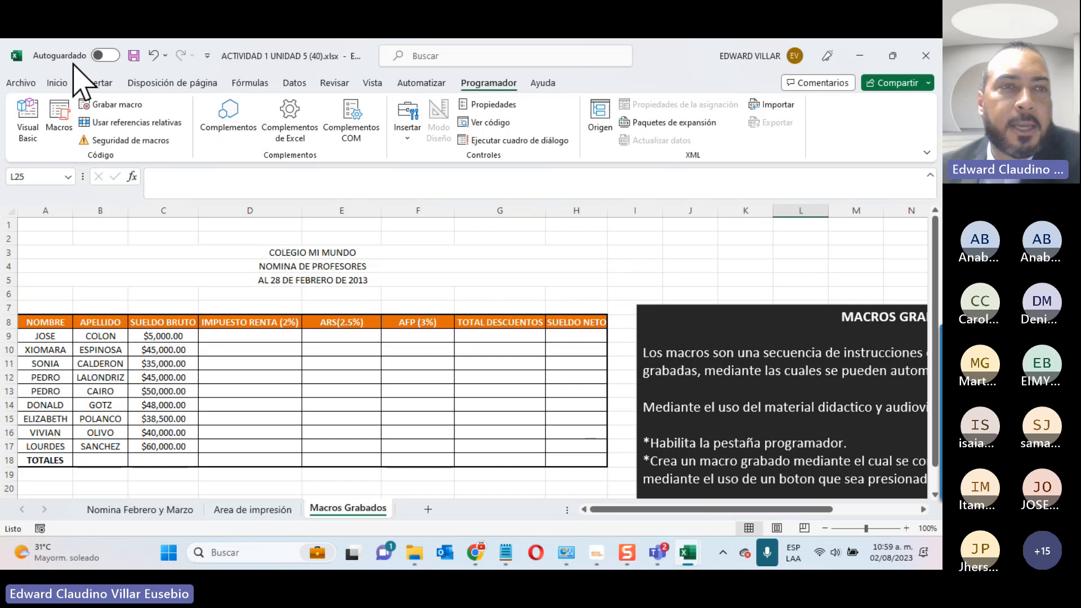
{"action": "left_click", "coordinate": [113, 105]}
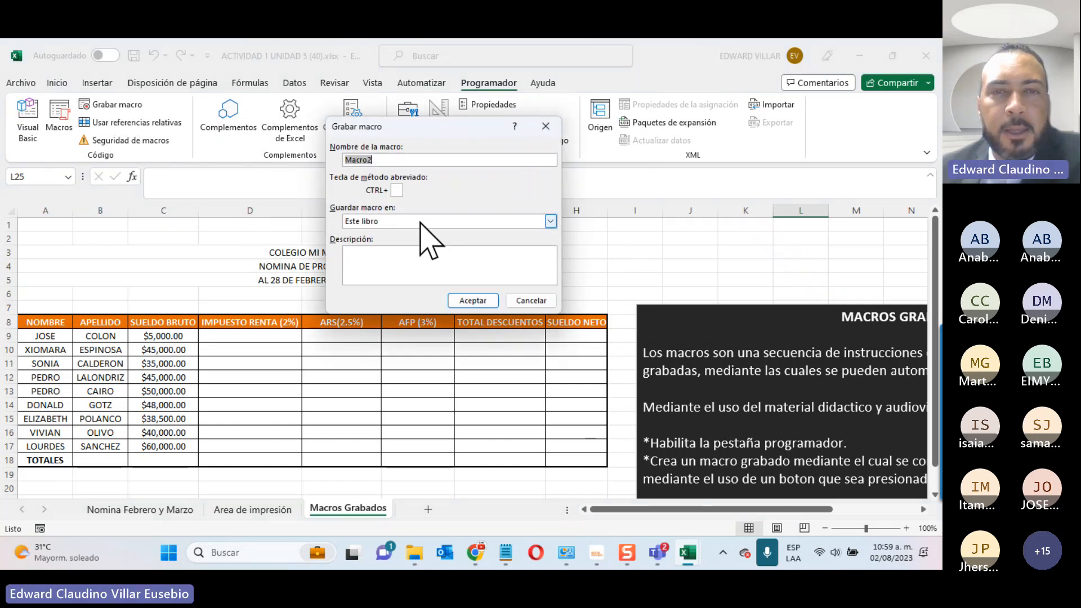
{"action": "left_click_drag", "start_coordinate": [434, 130], "coordinate": [588, 242]}
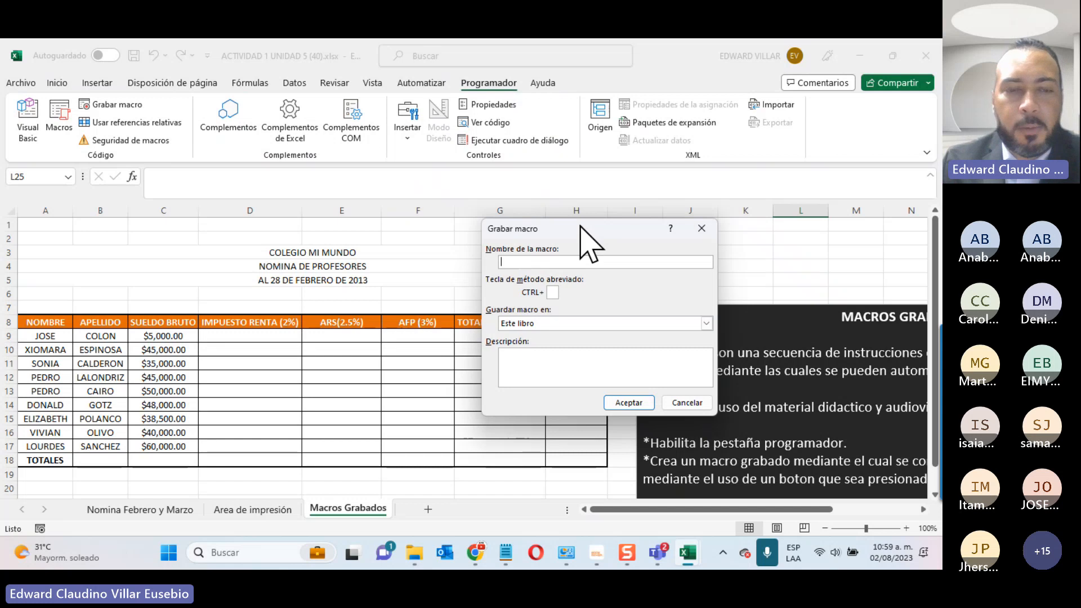
{"action": "type", "text": "Calculo"}
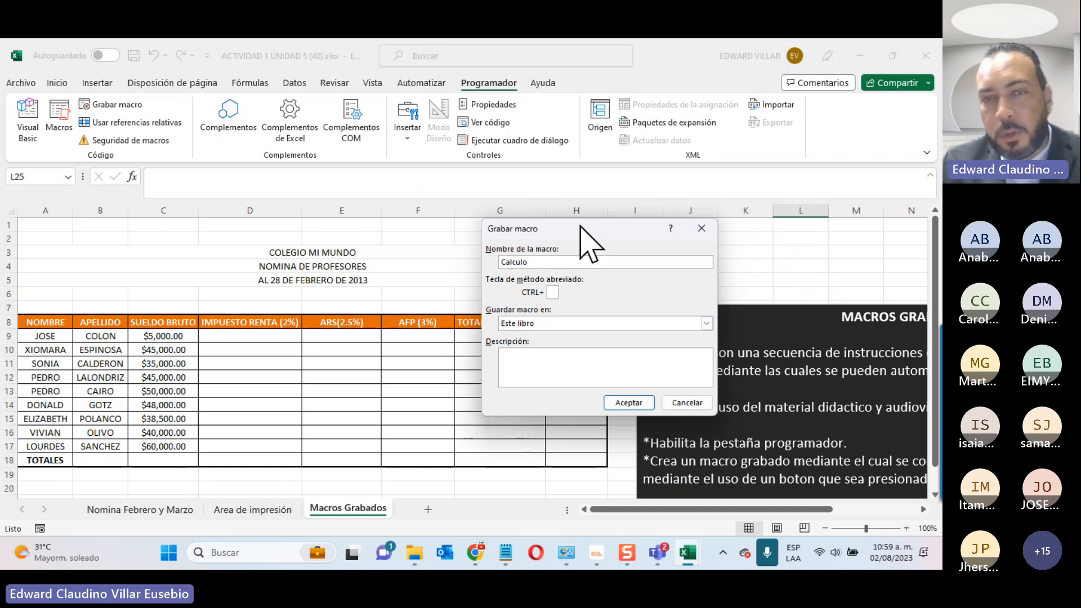
{"action": "type", "text": " Nomina"}
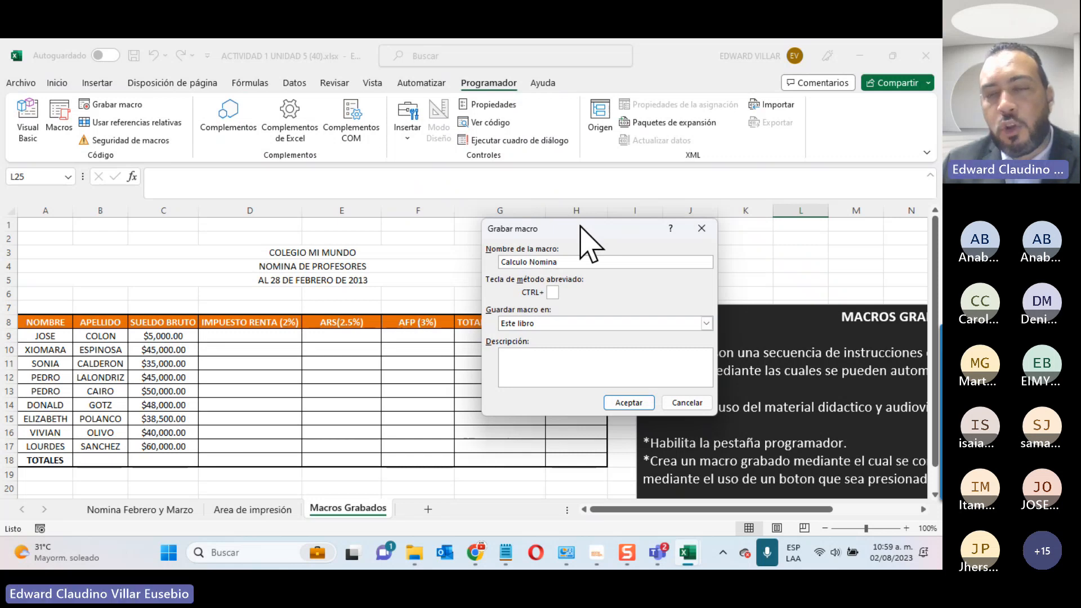
{"action": "left_click", "coordinate": [631, 402]}
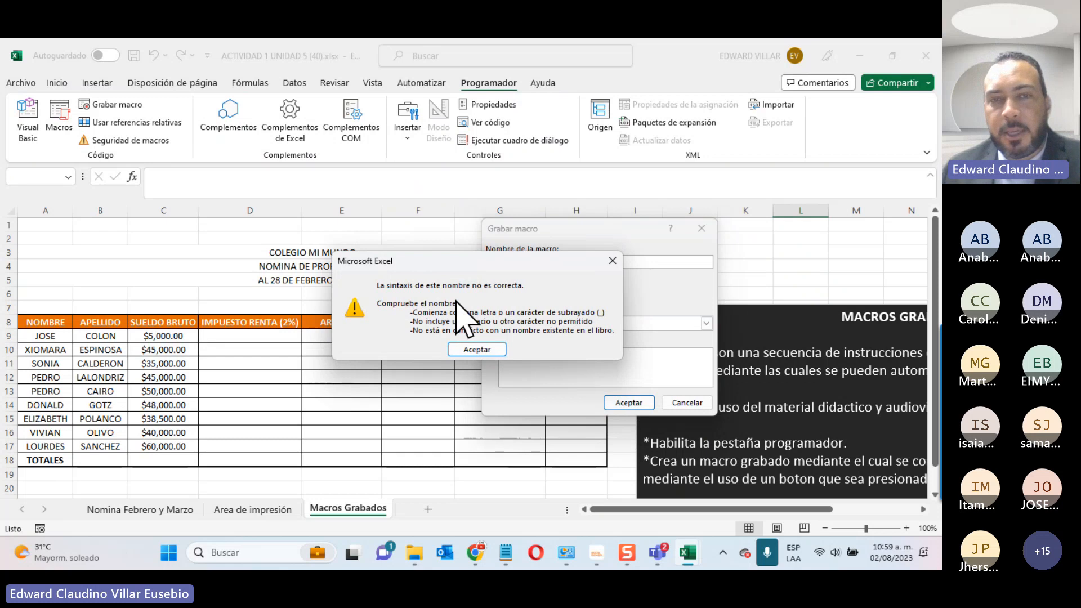
{"action": "left_click", "coordinate": [479, 348]}
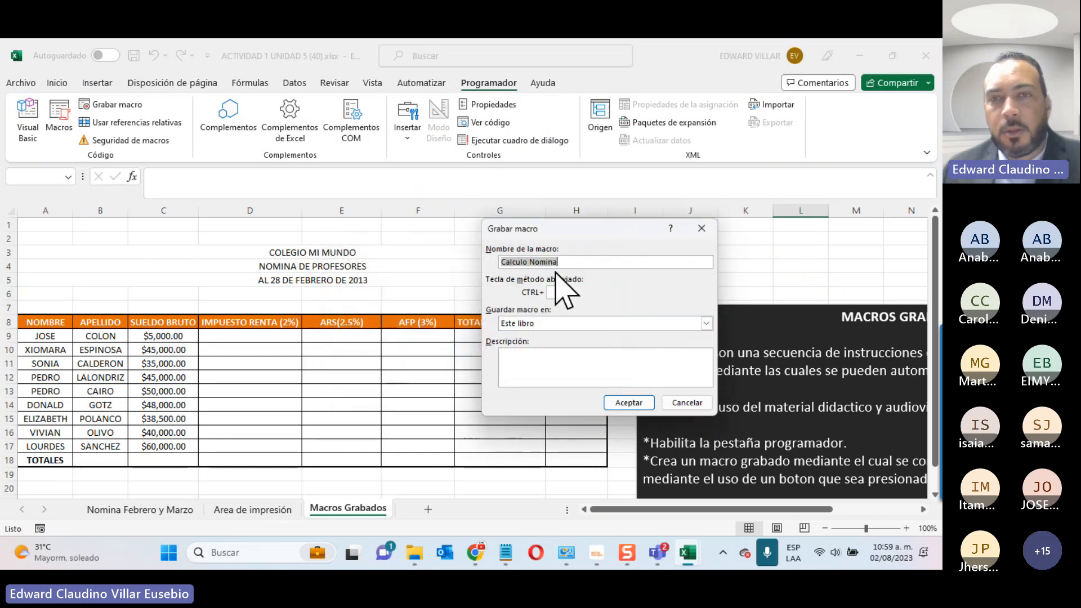
Step: Replace the space in the macro name with an underscore so it reads Calculo_Nomina
{"action": "left_click", "coordinate": [527, 262]}
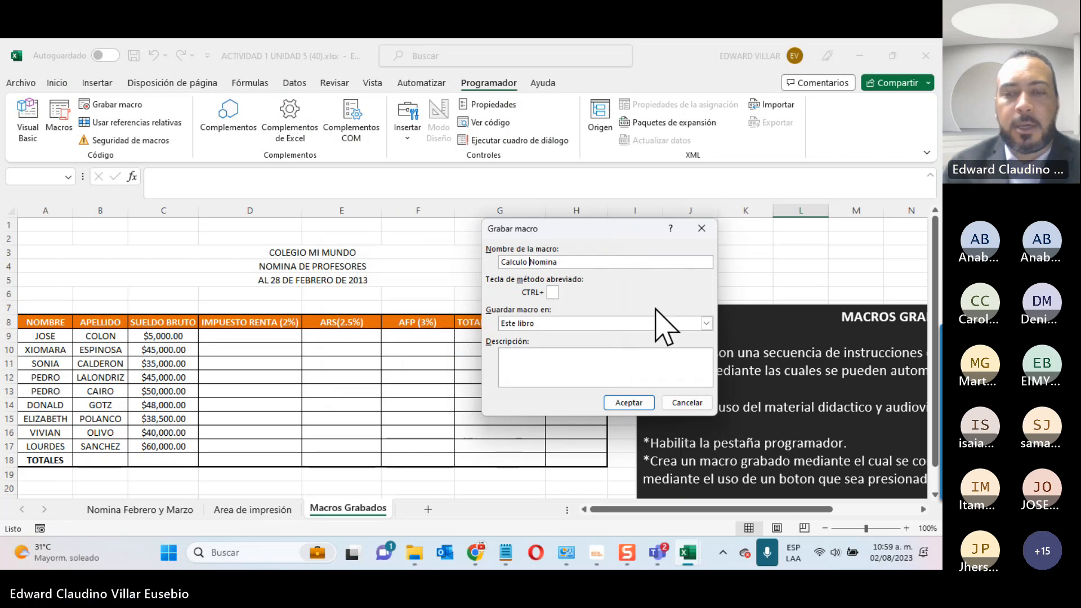
{"action": "key", "text": "BackSpace"}
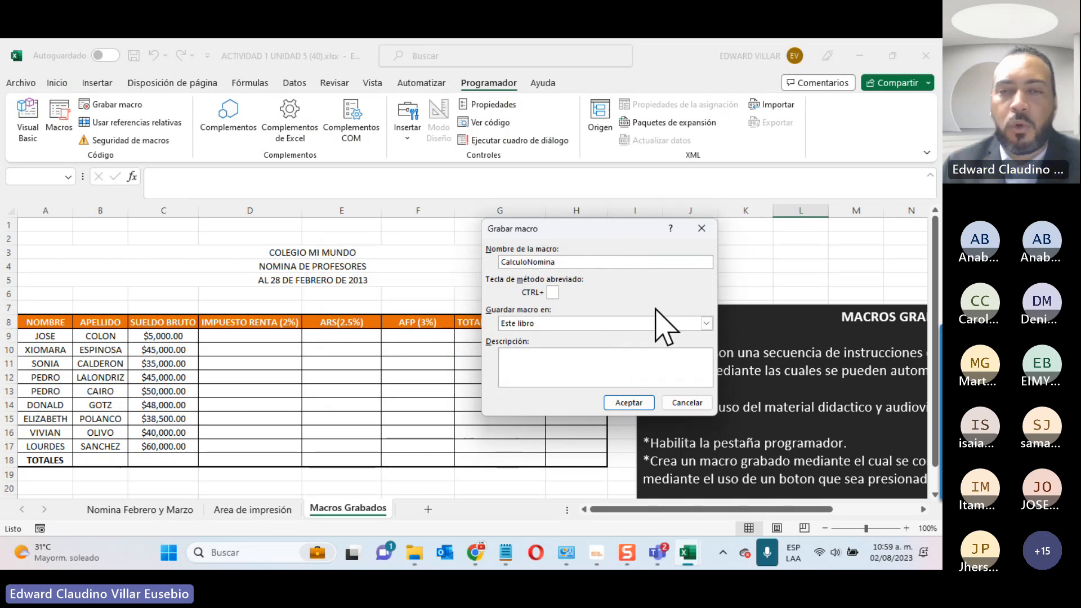
{"action": "type", "text": "_"}
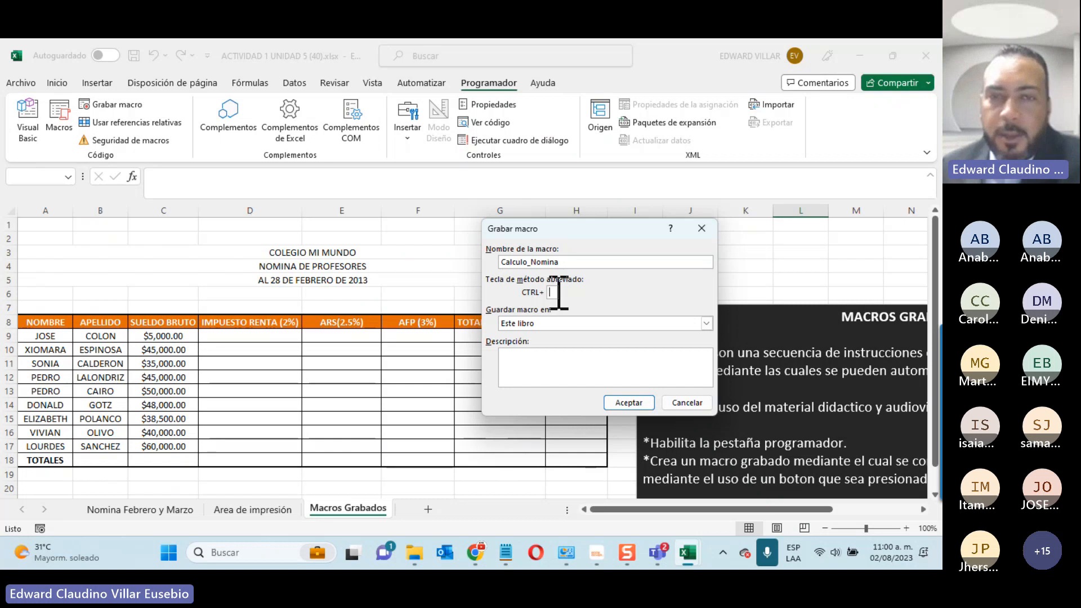
Step: Assign the macro the shortcut Ctrl+e and store it in Este libro
{"action": "type", "text": "e"}
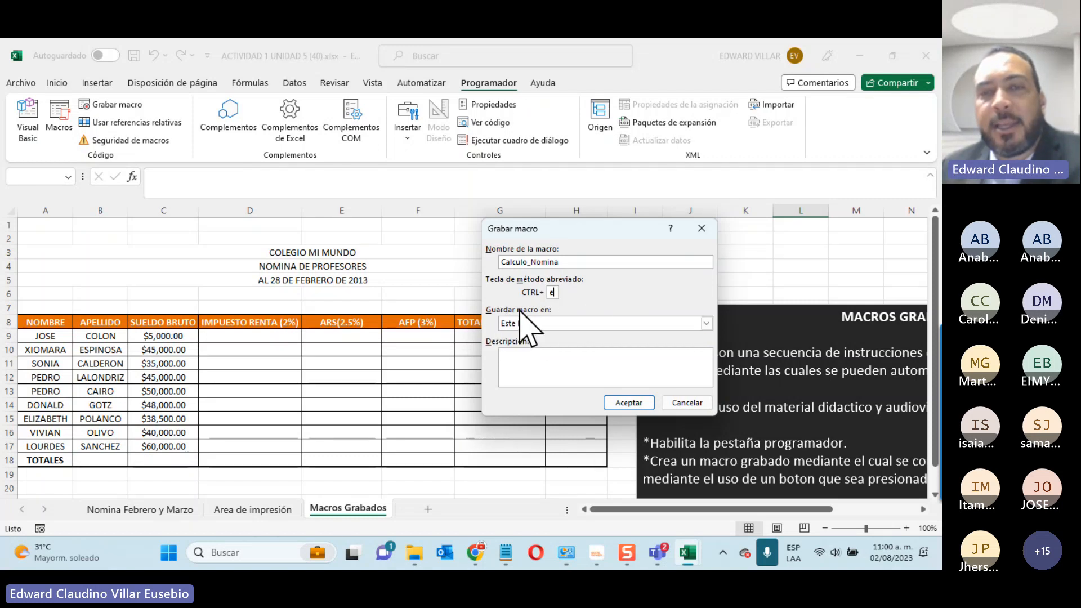
{"action": "left_click", "coordinate": [556, 326]}
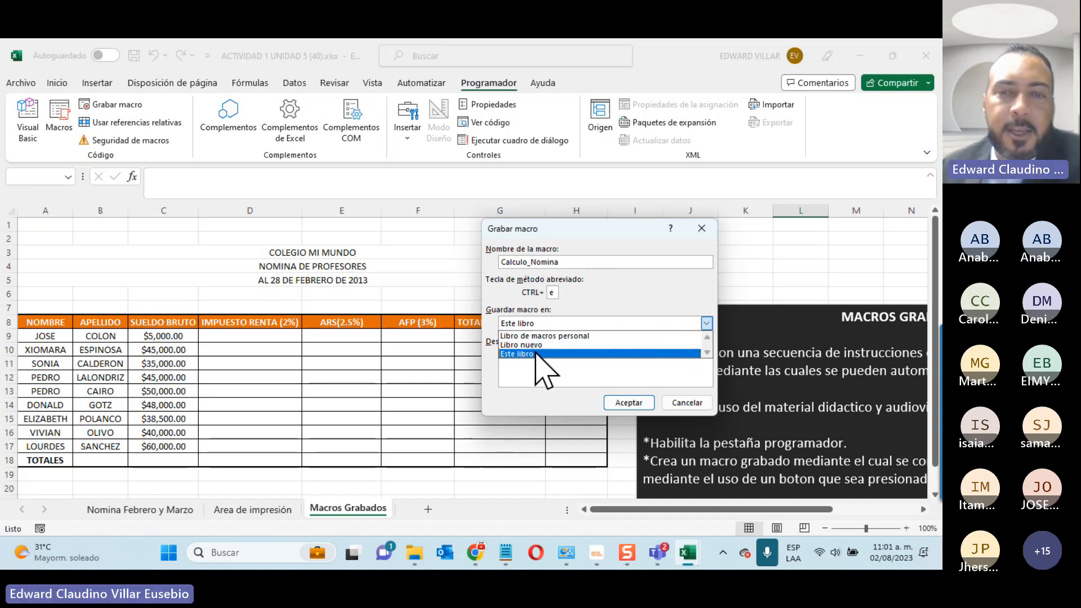
{"action": "left_click", "coordinate": [518, 355]}
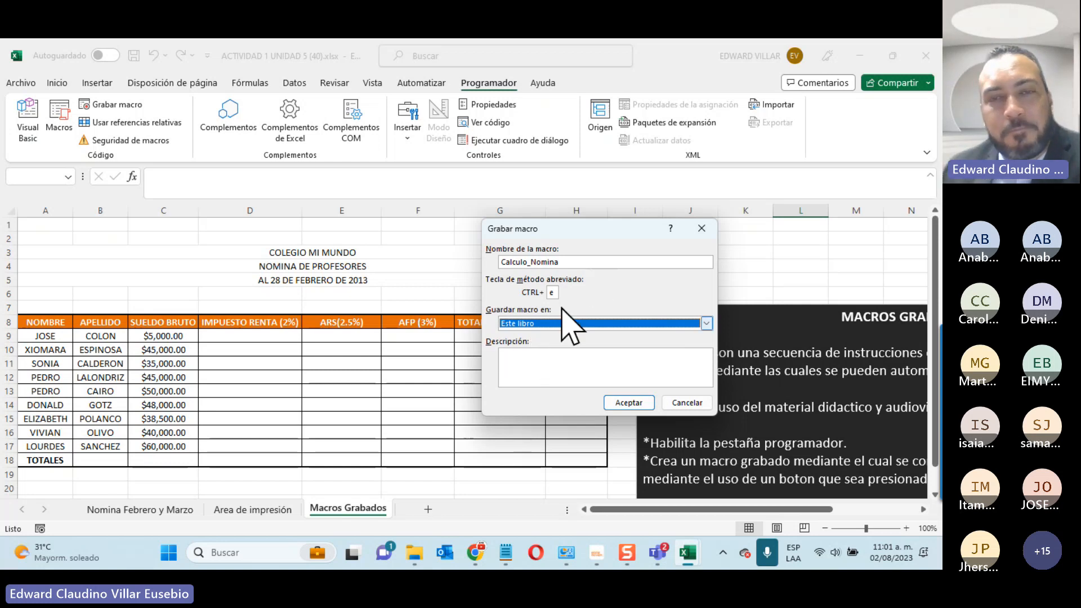
Step: Describe the macro as "Macro utilizado para el calculo de la nomina de empleados." and start recording
{"action": "left_click", "coordinate": [530, 364]}
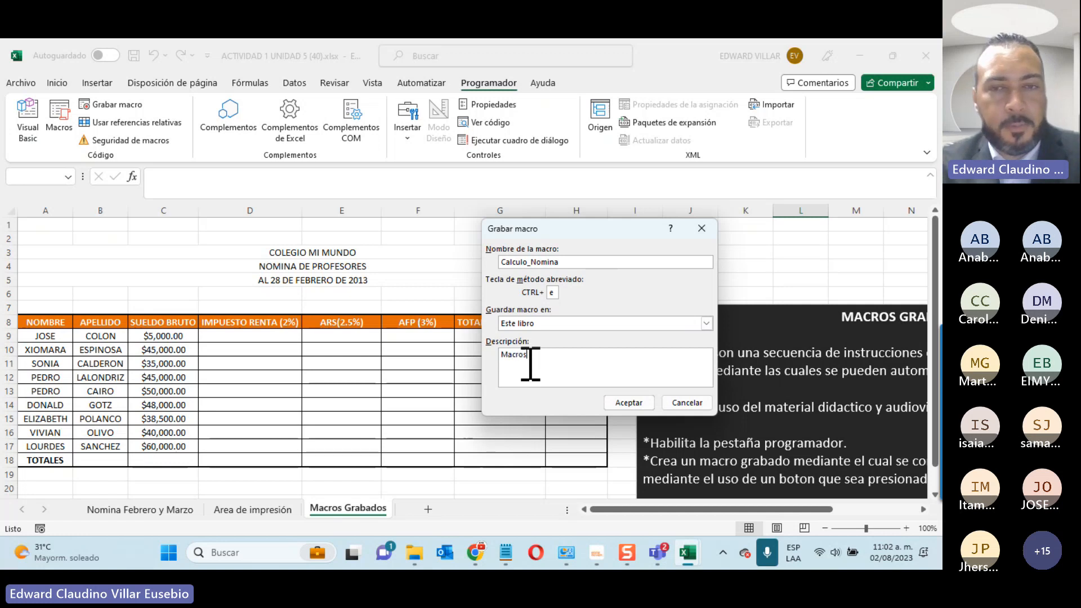
{"action": "key", "text": "BackSpace"}
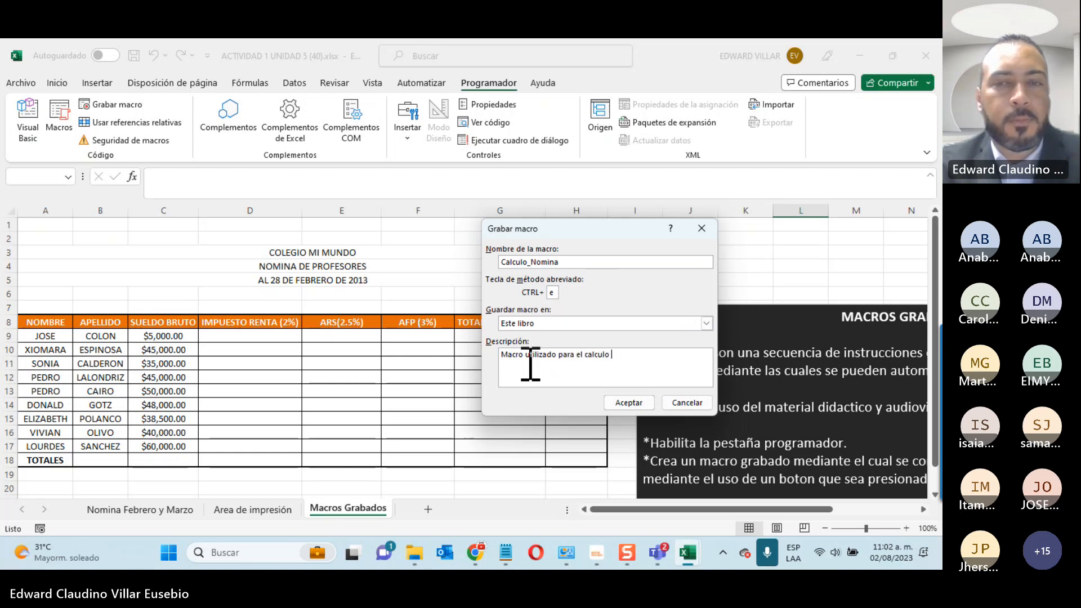
{"action": "type", "text": "mina de empl"}
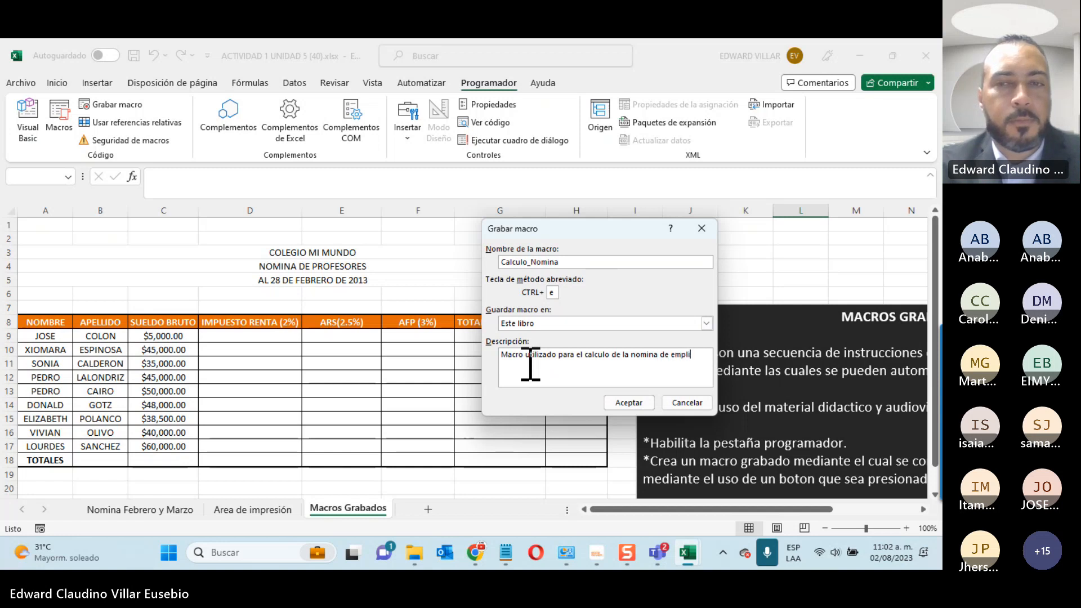
{"action": "type", "text": "eados"}
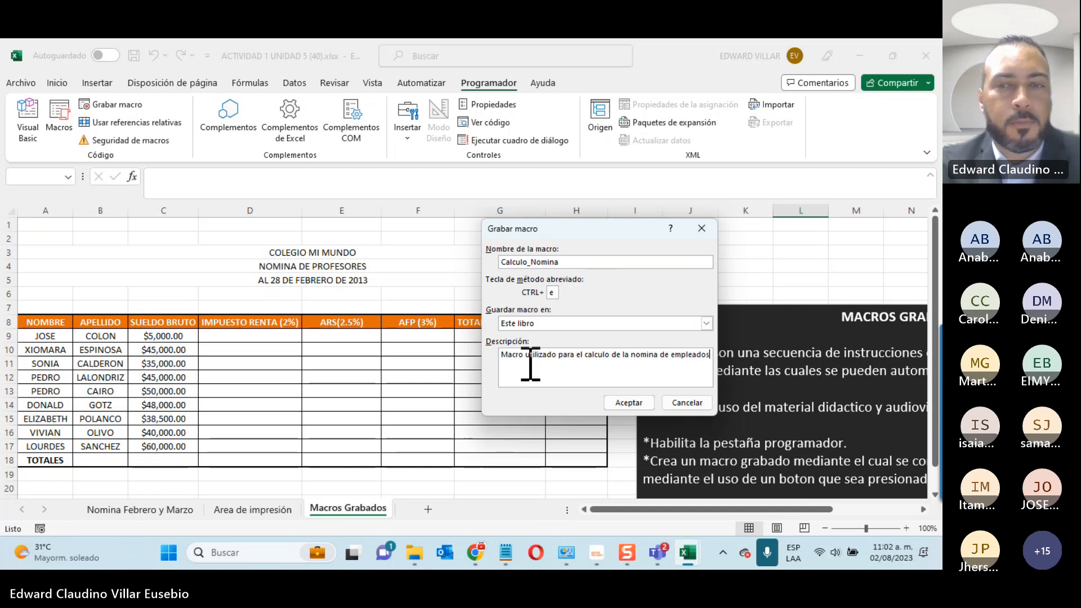
{"action": "type", "text": "."}
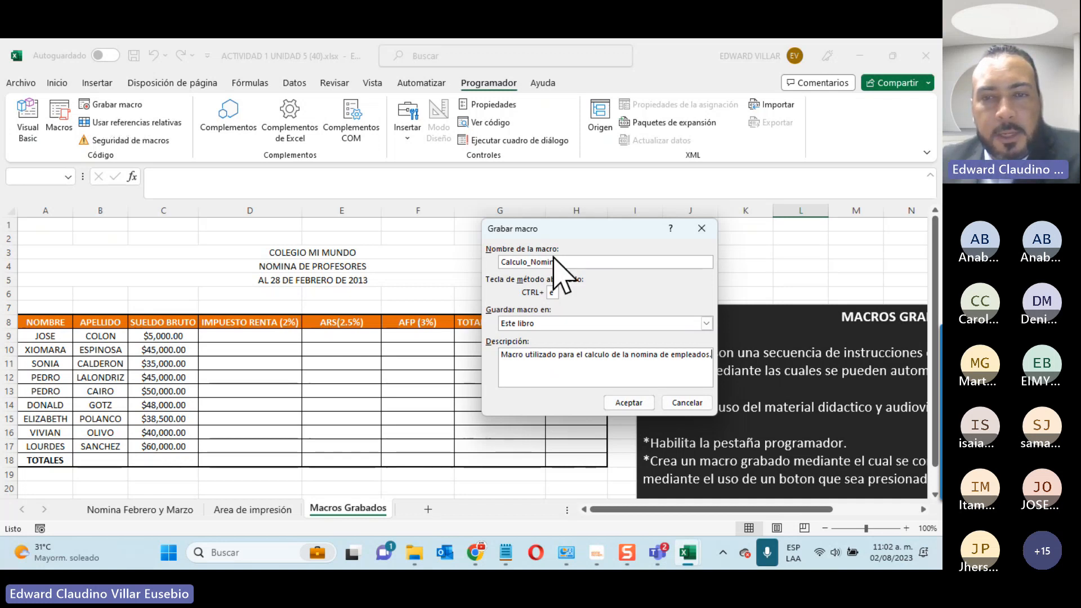
{"action": "left_click", "coordinate": [611, 402]}
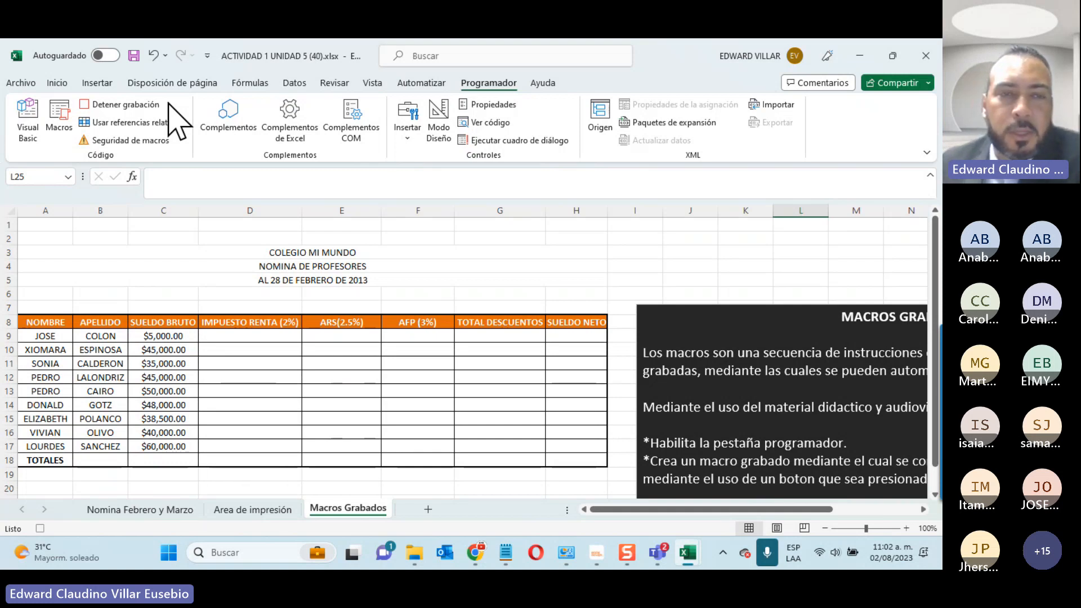
Step: Calculate the 2% income tax in D9 with =C9*2% and fill the formula down to D17
{"action": "left_click", "coordinate": [244, 338]}
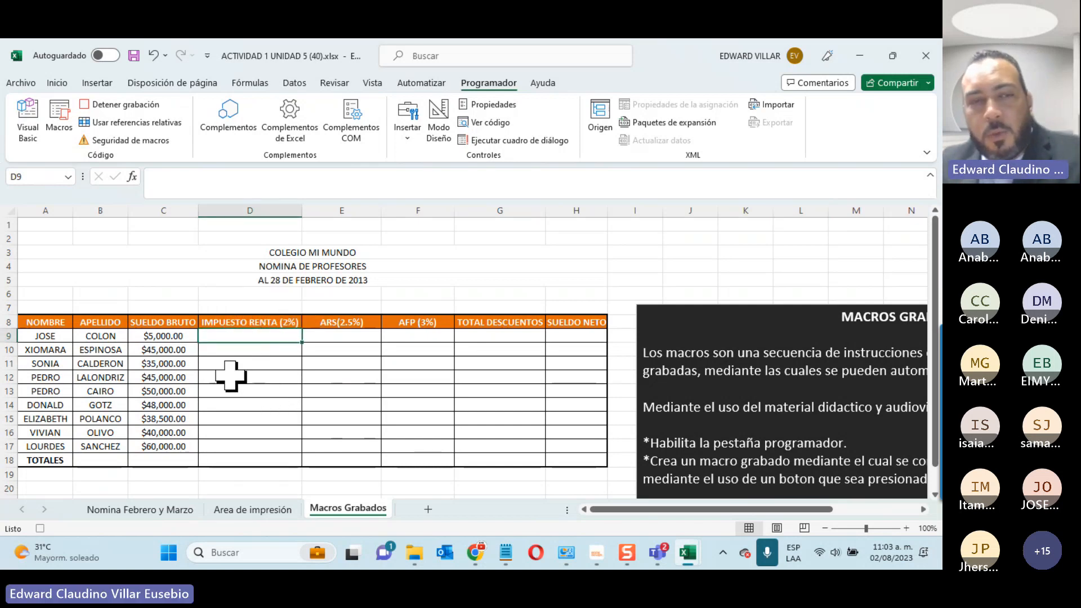
{"action": "type", "text": "="}
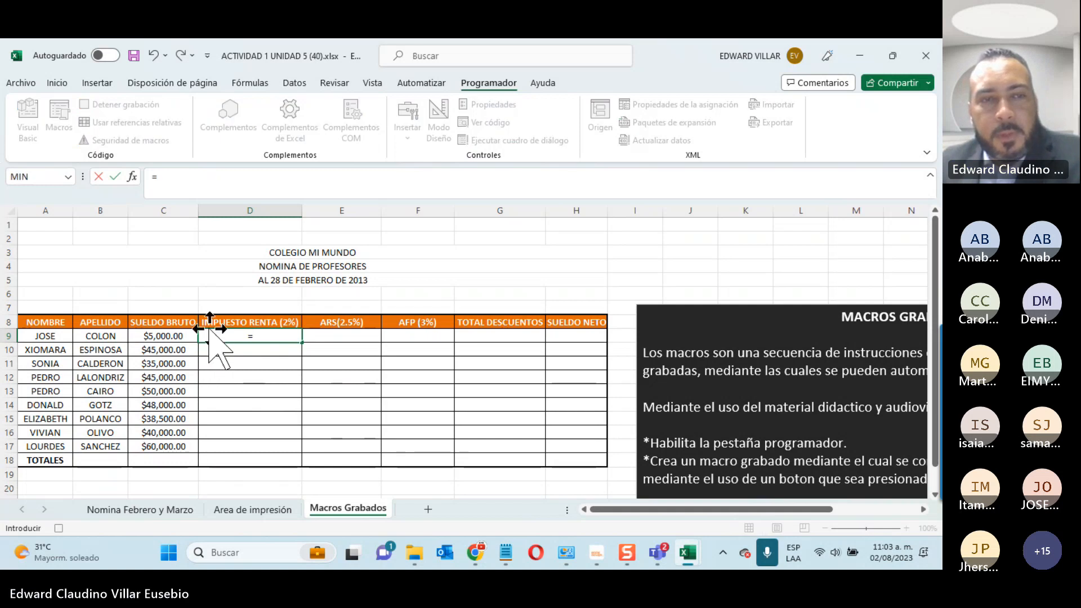
{"action": "left_click", "coordinate": [162, 334]}
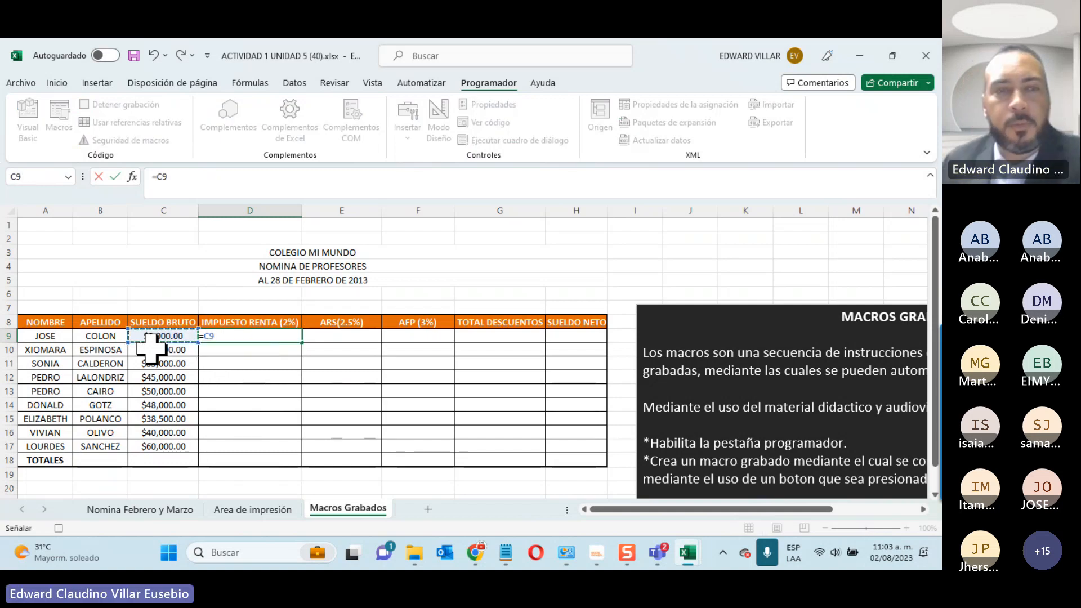
{"action": "type", "text": "*"}
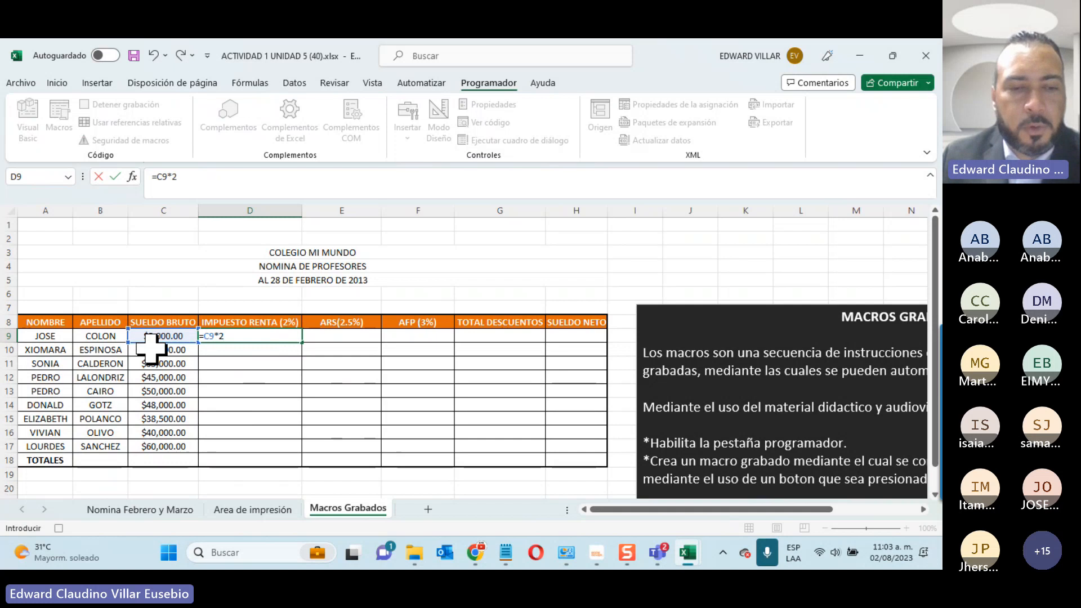
{"action": "key", "text": "Return"}
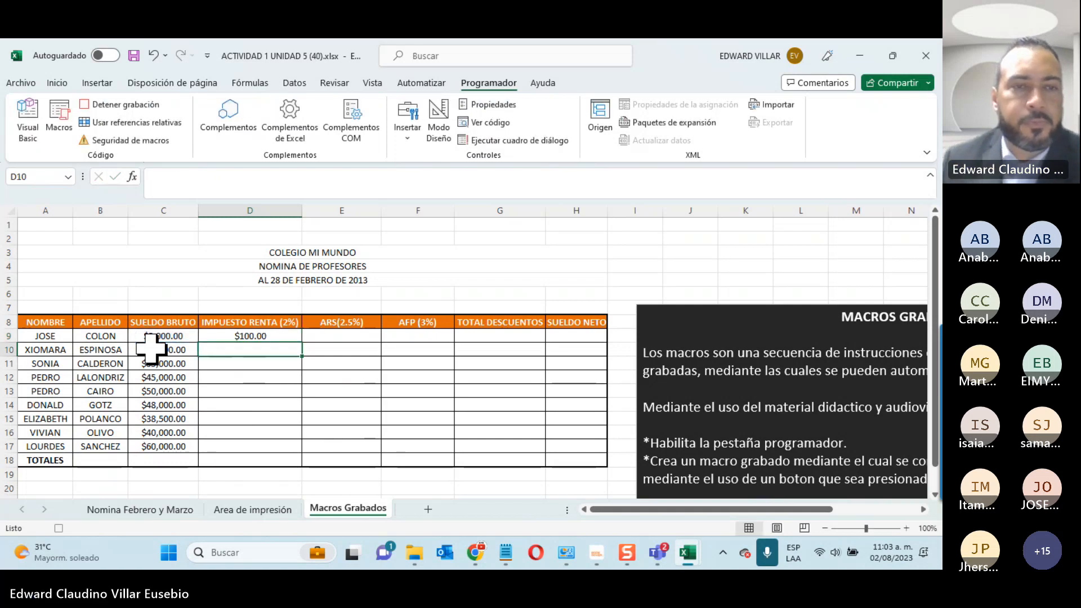
{"action": "left_click", "coordinate": [235, 337]}
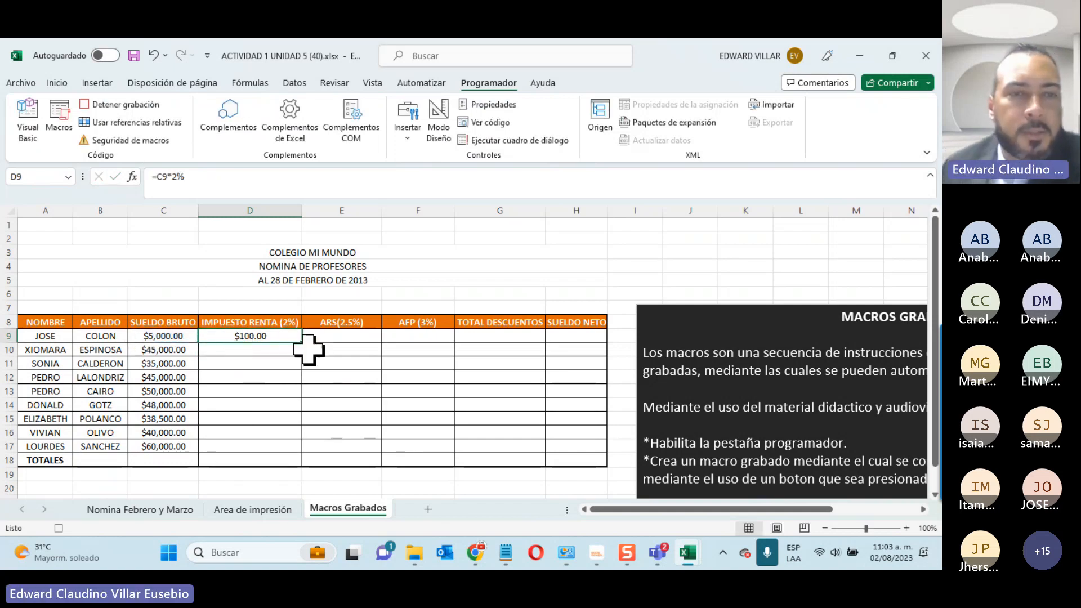
{"action": "left_click_drag", "start_coordinate": [300, 343], "coordinate": [282, 448]}
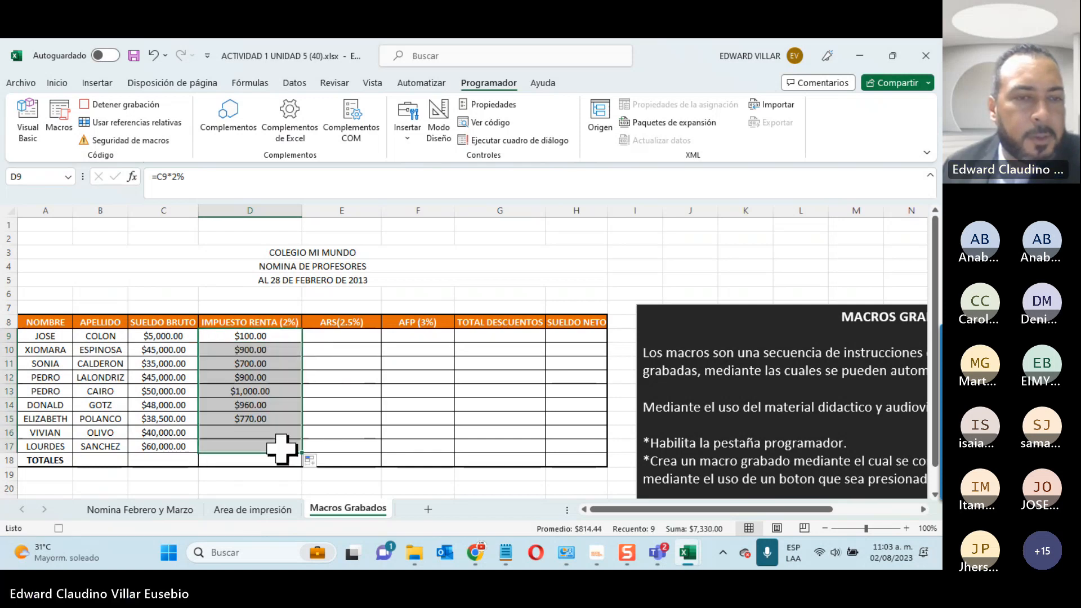
Step: Calculate the 2.5% ARS deduction in E9 with =C9*2.5% and fill the formula down to E17
{"action": "left_click", "coordinate": [336, 337]}
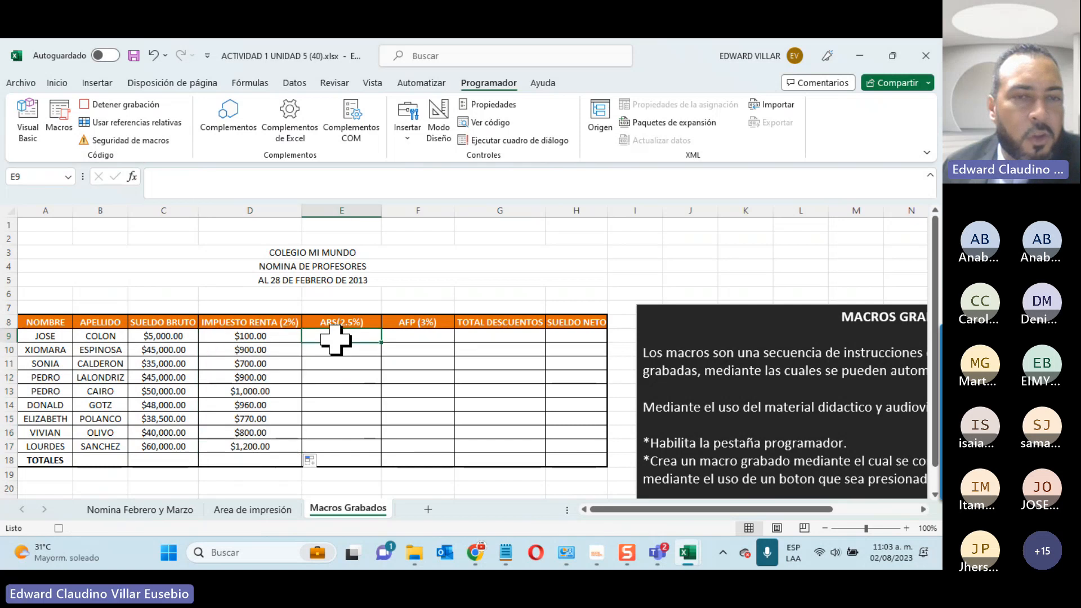
{"action": "type", "text": "="}
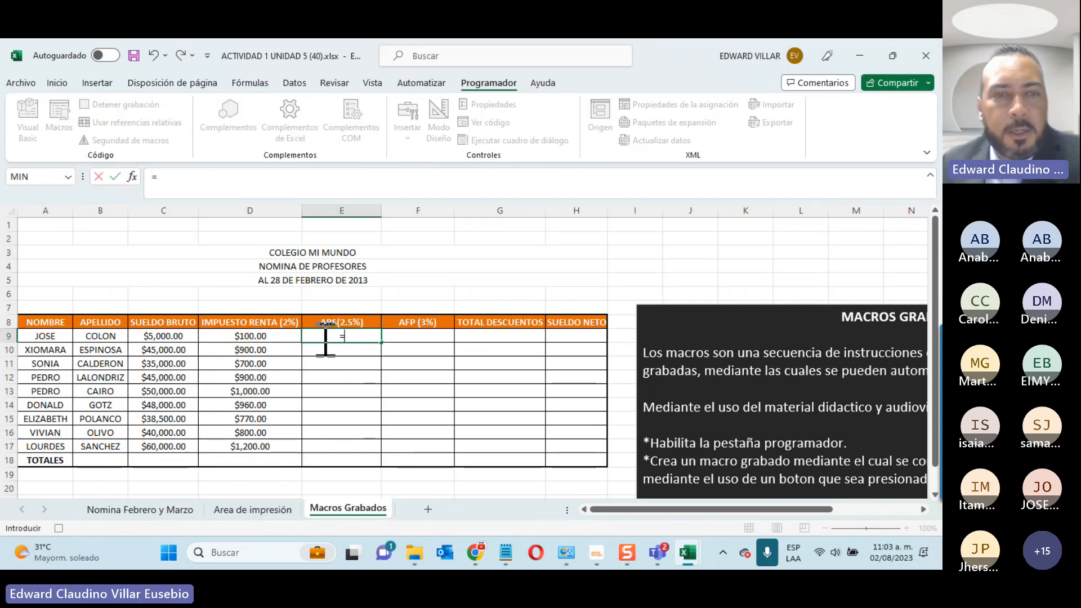
{"action": "left_click", "coordinate": [147, 336]}
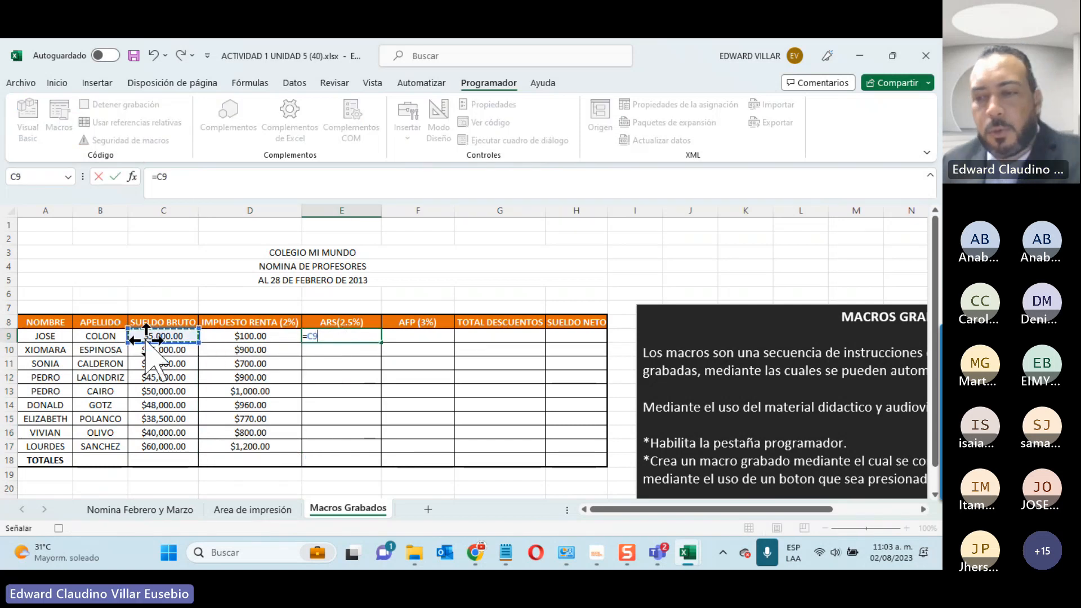
{"action": "type", "text": "*2.5"}
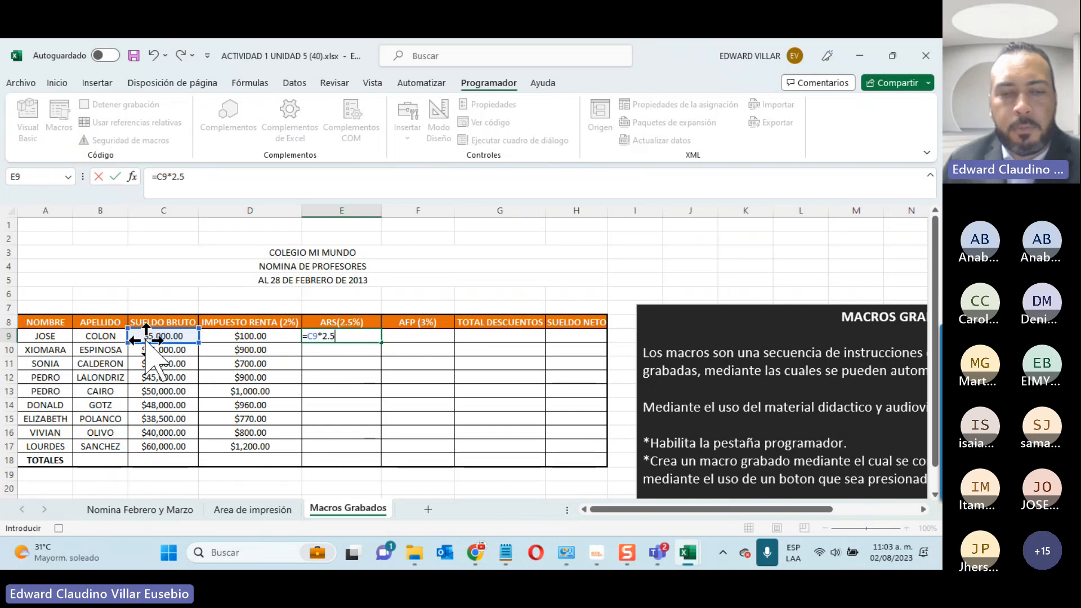
{"action": "type", "text": "%"}
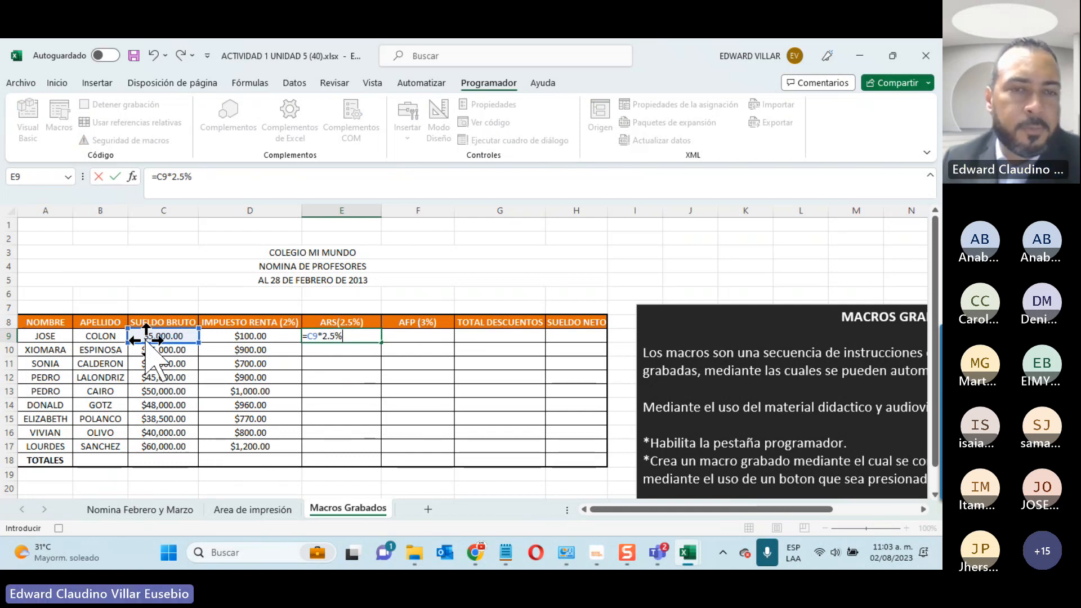
{"action": "key", "text": "Return"}
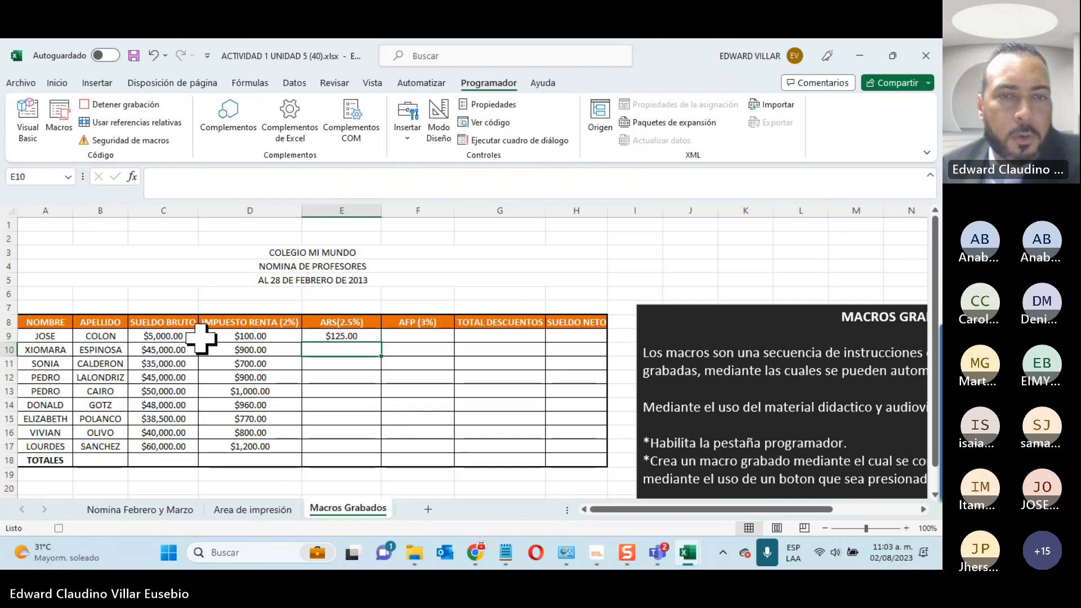
{"action": "left_click", "coordinate": [357, 335]}
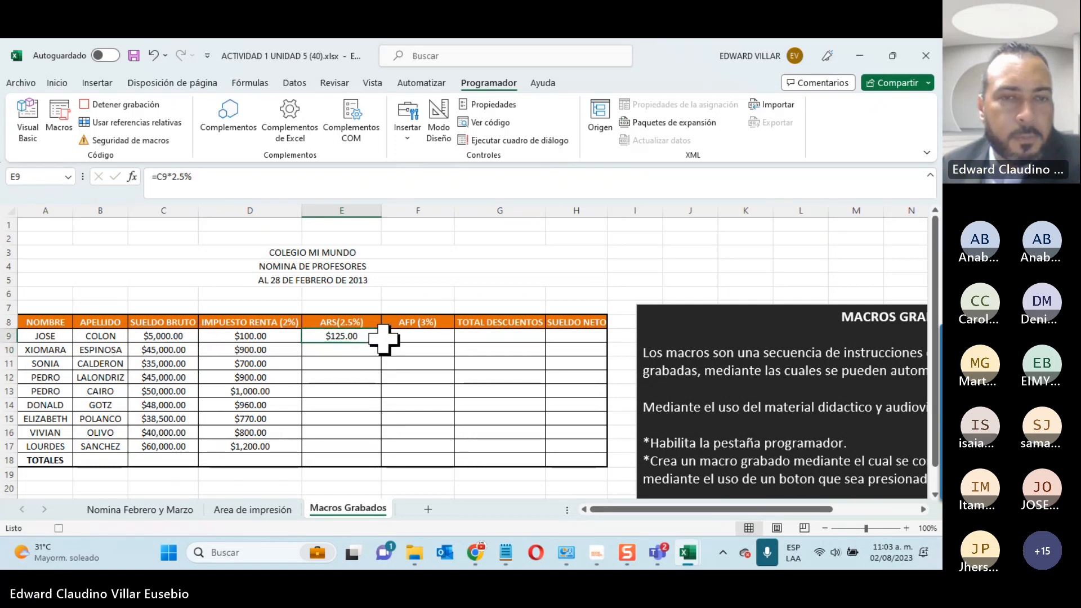
{"action": "left_click_drag", "start_coordinate": [381, 342], "coordinate": [374, 450]}
Step: Calculate the 3% AFP deduction in F9 with =C9*3% and fill the formula down to F17
{"action": "left_click", "coordinate": [413, 336]}
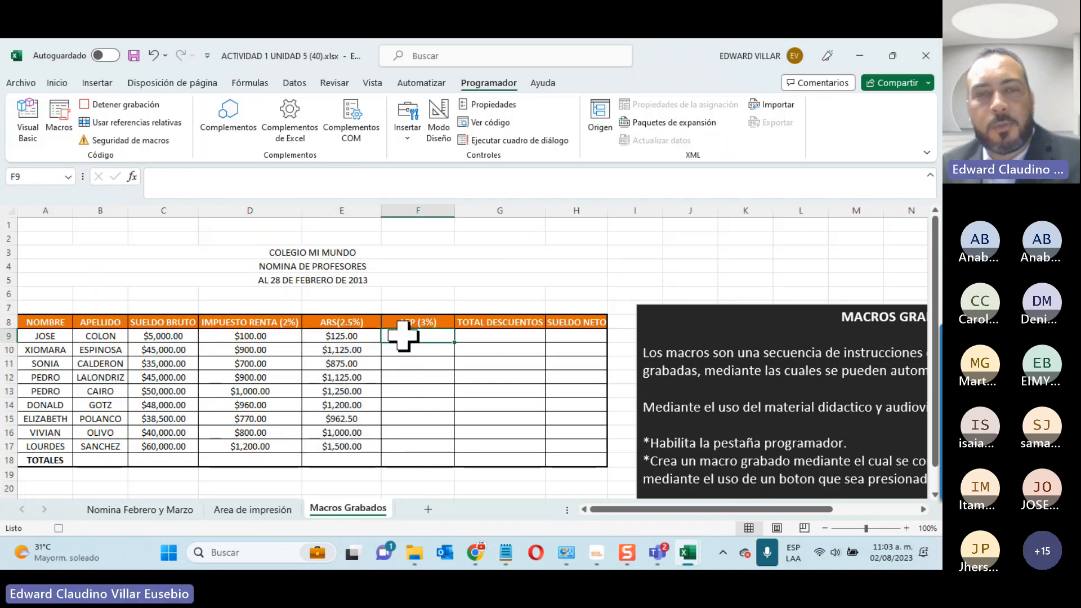
{"action": "type", "text": "="}
{"action": "left_click", "coordinate": [179, 337]}
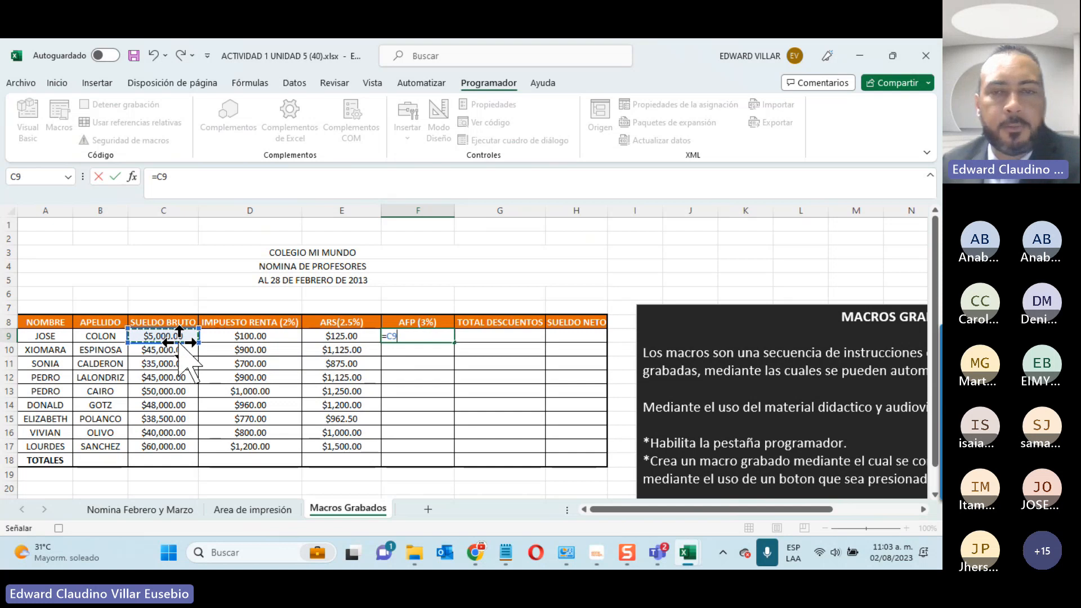
{"action": "type", "text": "*"}
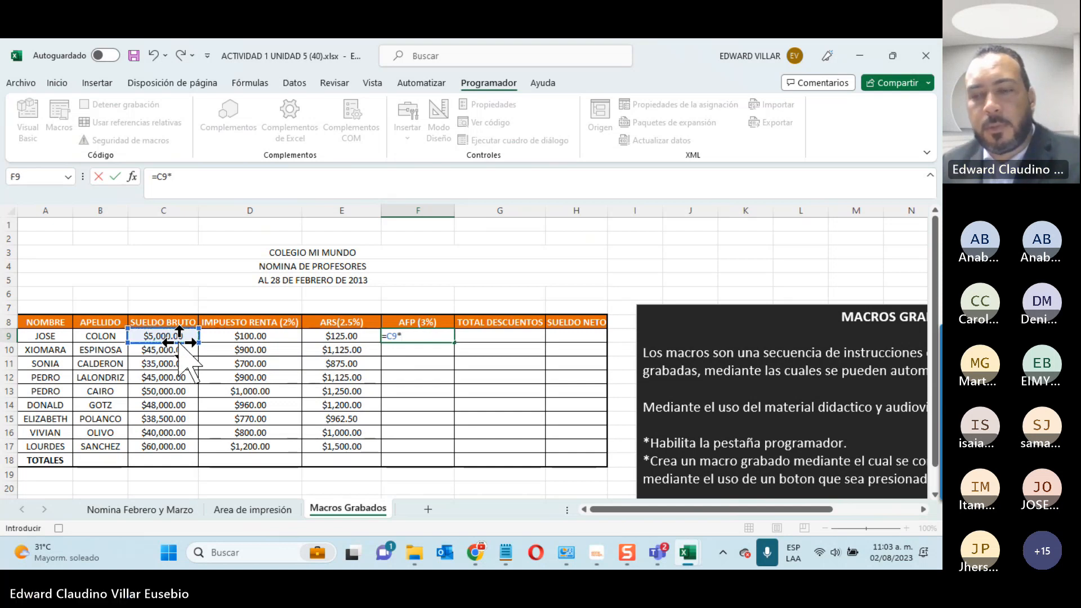
{"action": "type", "text": "3%"}
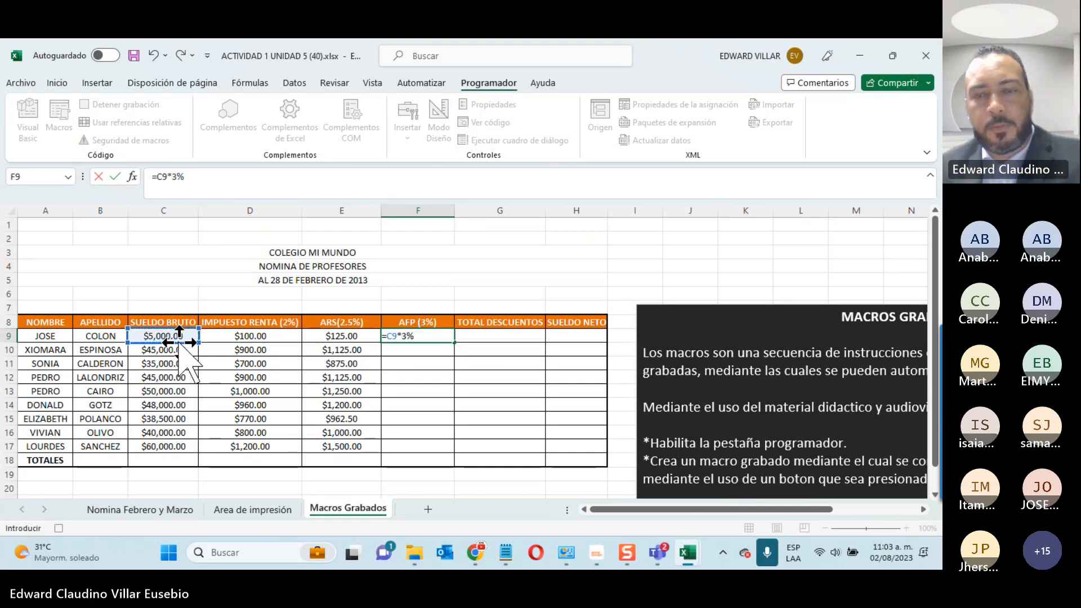
{"action": "key", "text": "Return"}
{"action": "left_click", "coordinate": [433, 336]}
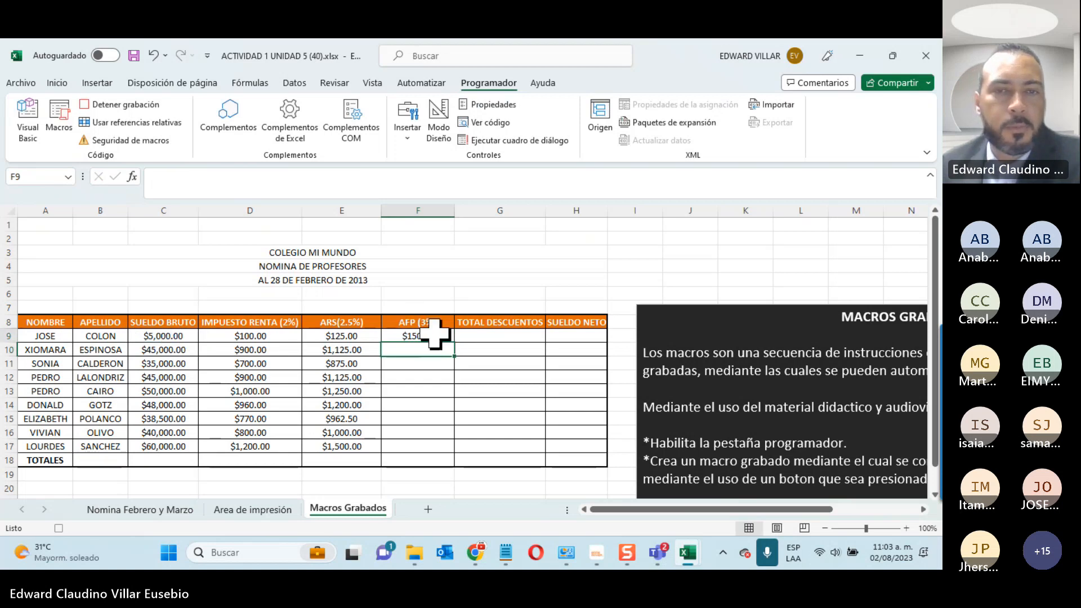
{"action": "left_click_drag", "start_coordinate": [453, 341], "coordinate": [448, 448]}
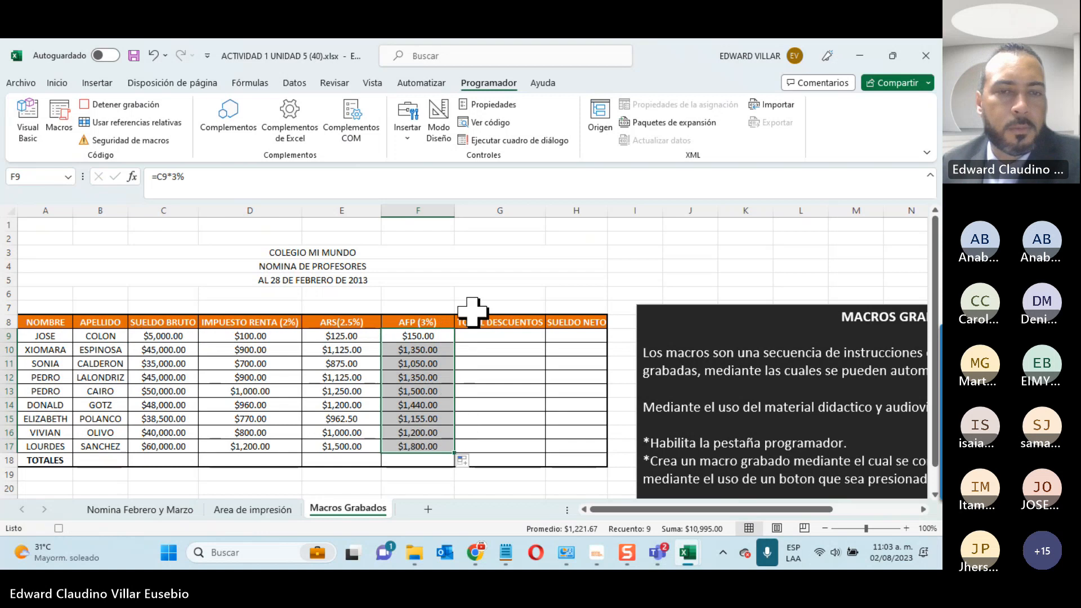
Step: Total the deductions in G9 with =SUMA(D9:F9) and fill the formula down to G17
{"action": "left_click", "coordinate": [489, 336]}
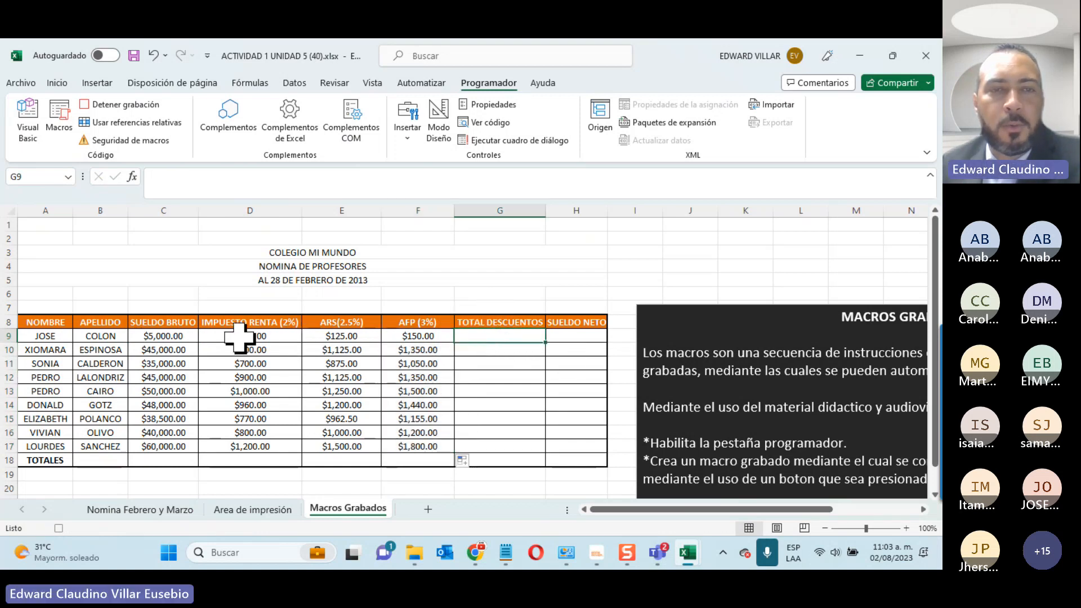
{"action": "left_click", "coordinate": [56, 84]}
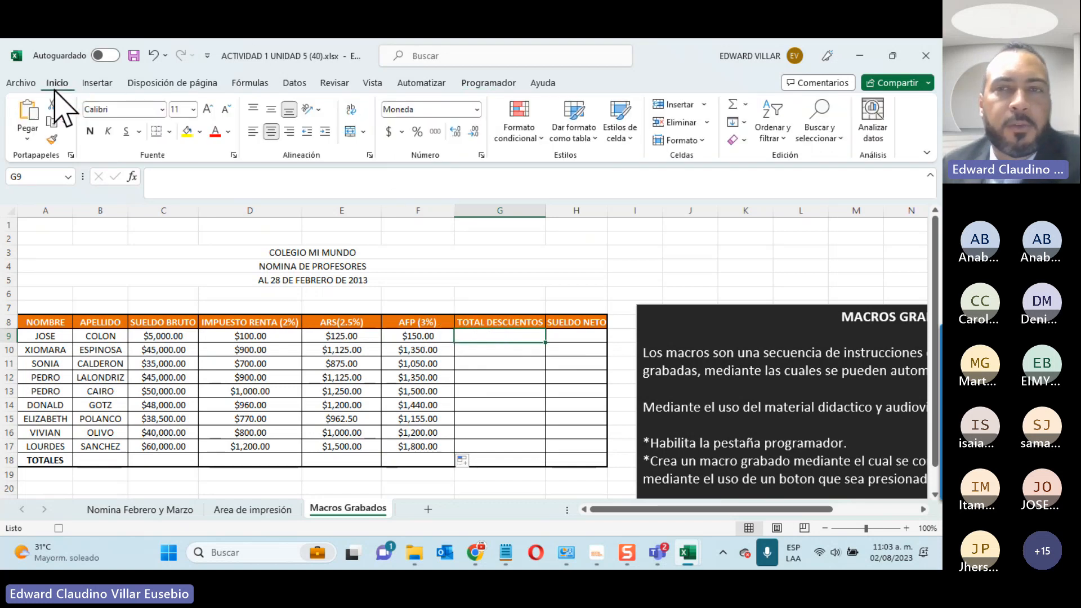
{"action": "left_click", "coordinate": [733, 106]}
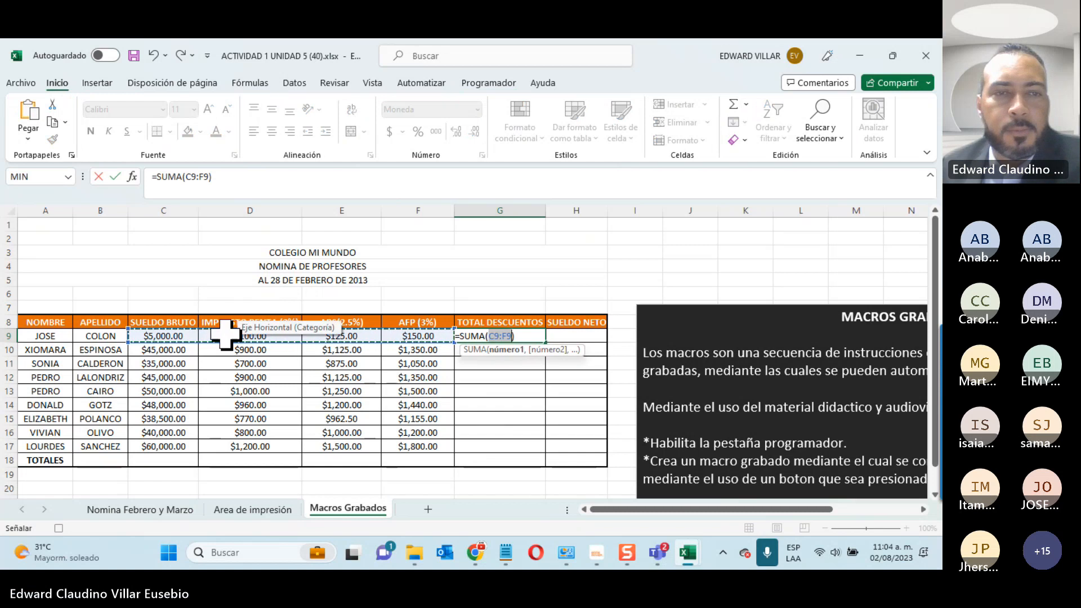
{"action": "left_click_drag", "start_coordinate": [223, 336], "coordinate": [392, 335]}
{"action": "key", "text": "Return"}
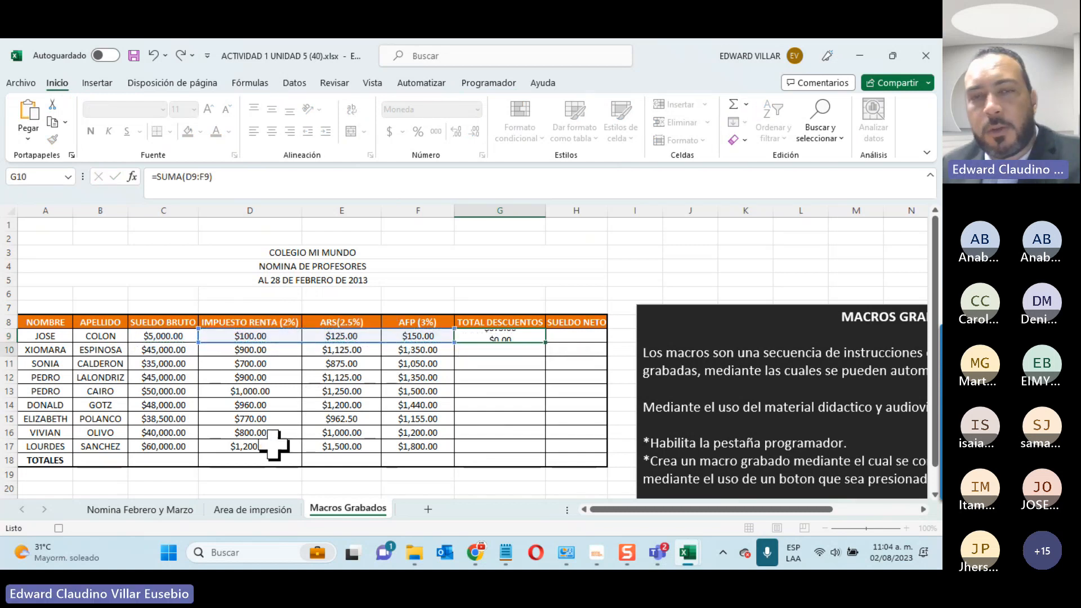
{"action": "left_click", "coordinate": [506, 336]}
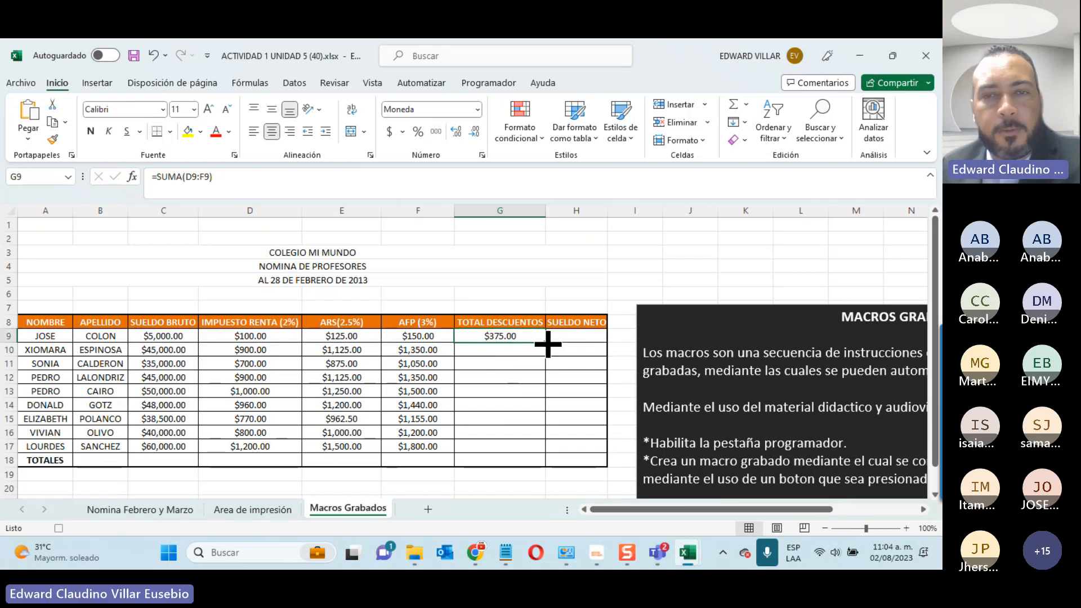
{"action": "left_click_drag", "start_coordinate": [547, 343], "coordinate": [529, 448]}
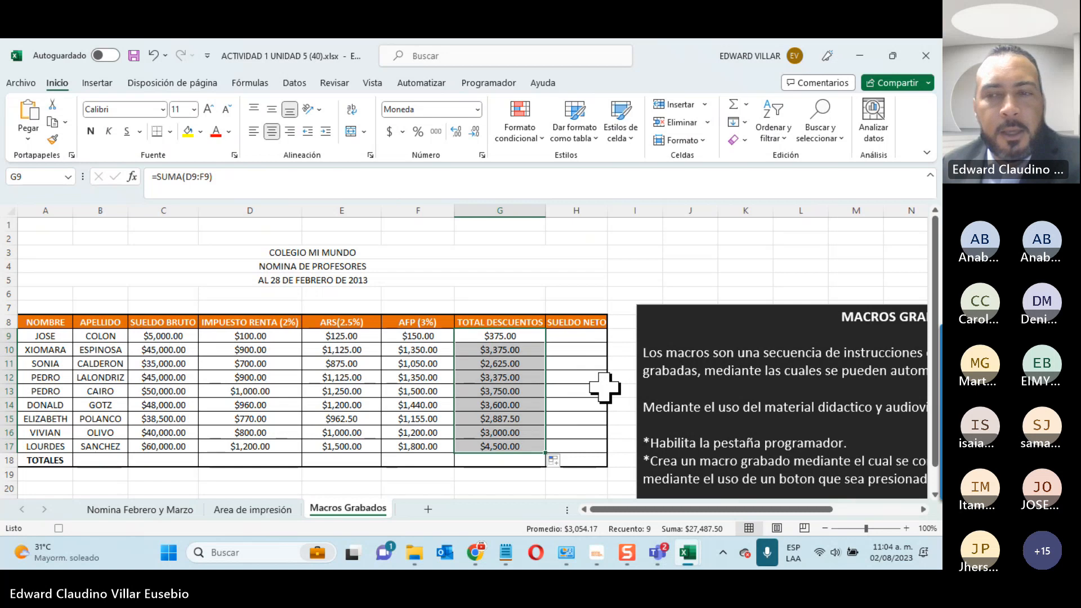
Step: Calculate the net salary in H9 with =C9-G9 and fill the formula down to H17
{"action": "left_click", "coordinate": [586, 335]}
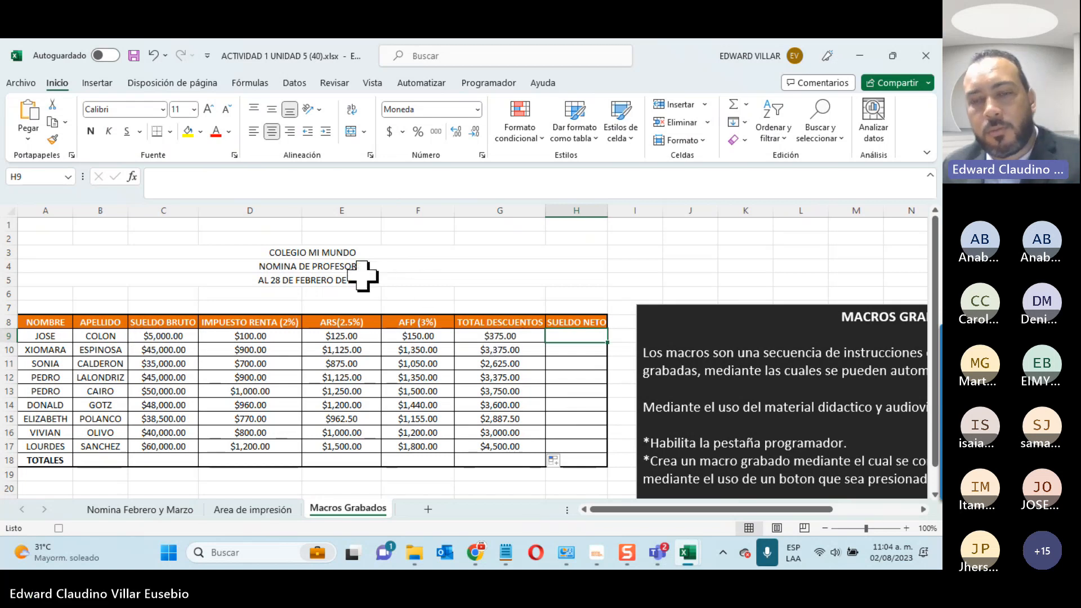
{"action": "type", "text": "="}
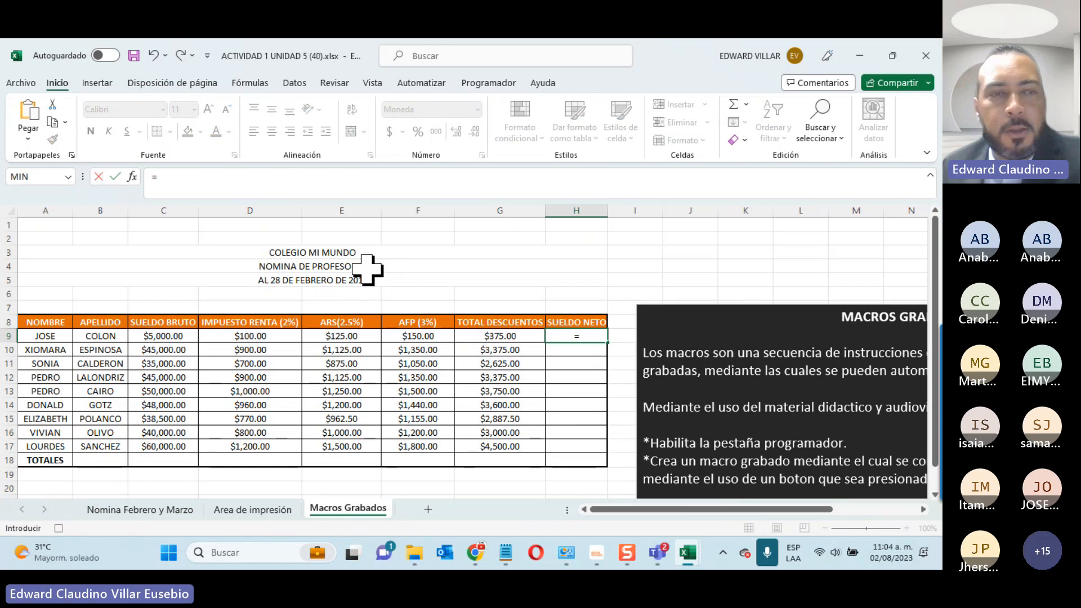
{"action": "left_click", "coordinate": [152, 336]}
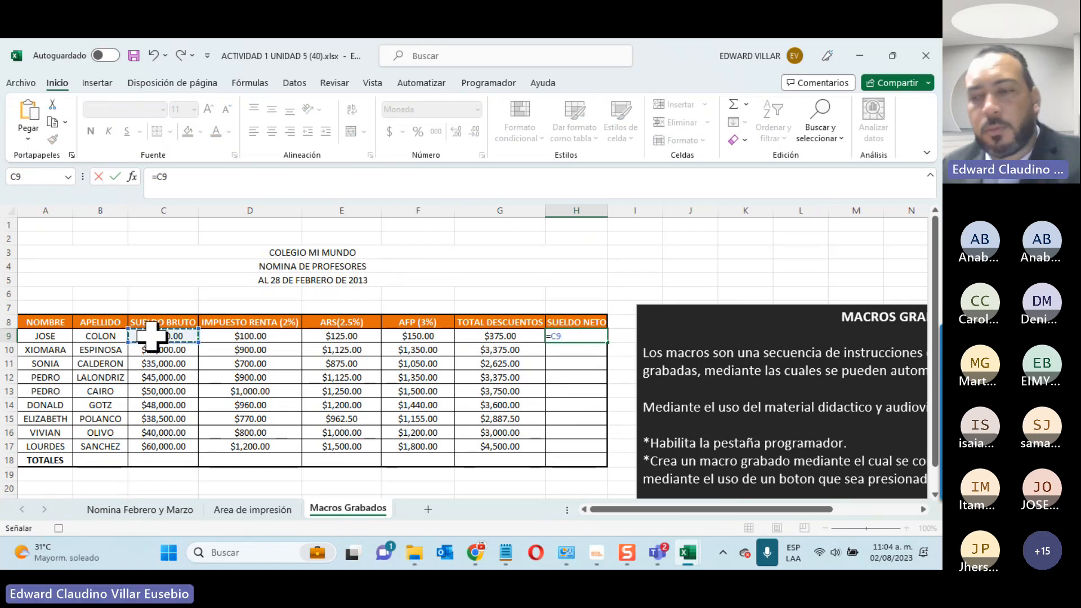
{"action": "type", "text": "-"}
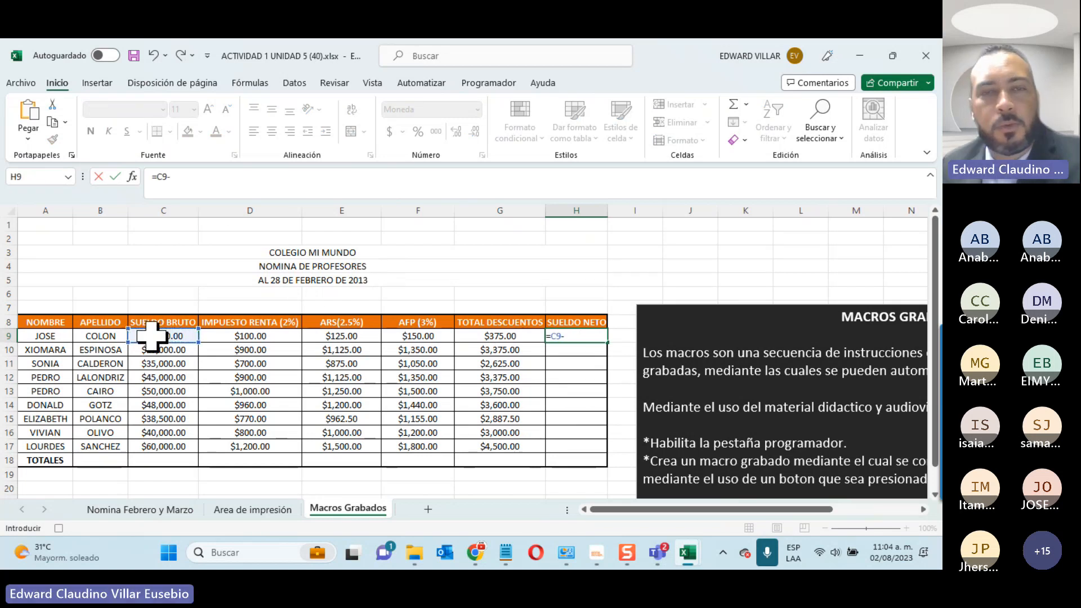
{"action": "left_click", "coordinate": [496, 334]}
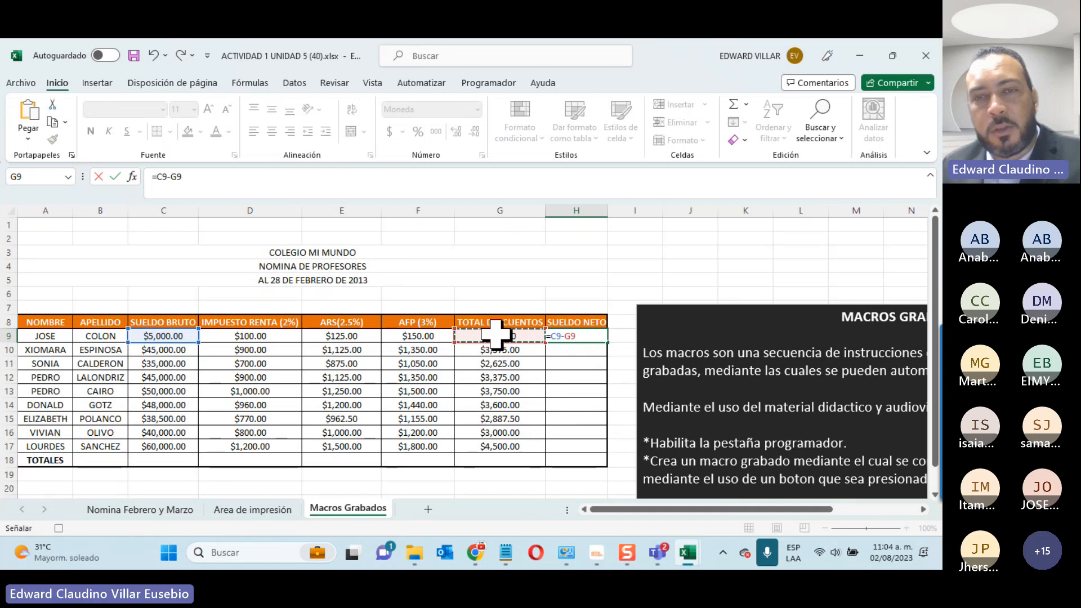
{"action": "key", "text": "Return"}
{"action": "left_click", "coordinate": [565, 333]}
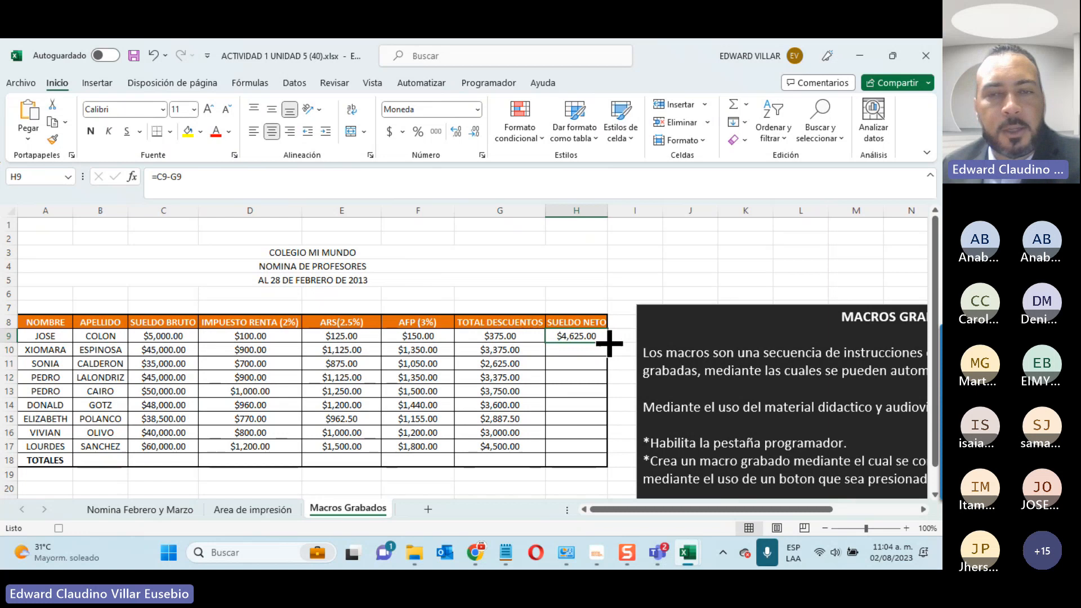
{"action": "left_click_drag", "start_coordinate": [607, 342], "coordinate": [578, 444]}
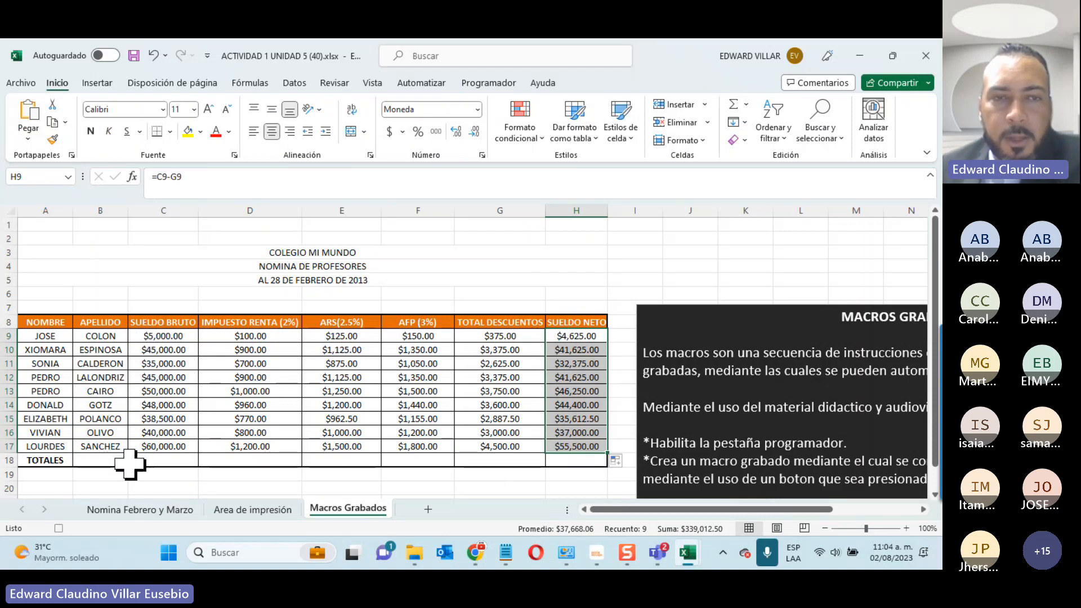
Step: Sum the gross salaries in C18 with =SUMA(C9:C17) and fill the total across the TOTALES row to H18
{"action": "left_click_drag", "start_coordinate": [150, 337], "coordinate": [147, 461]}
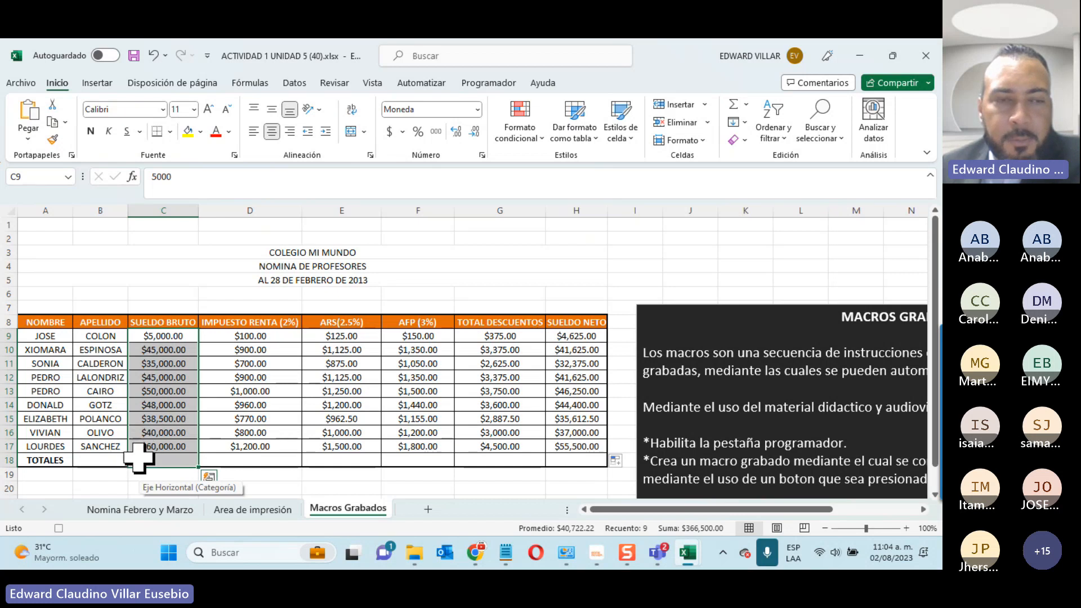
{"action": "left_click", "coordinate": [739, 107]}
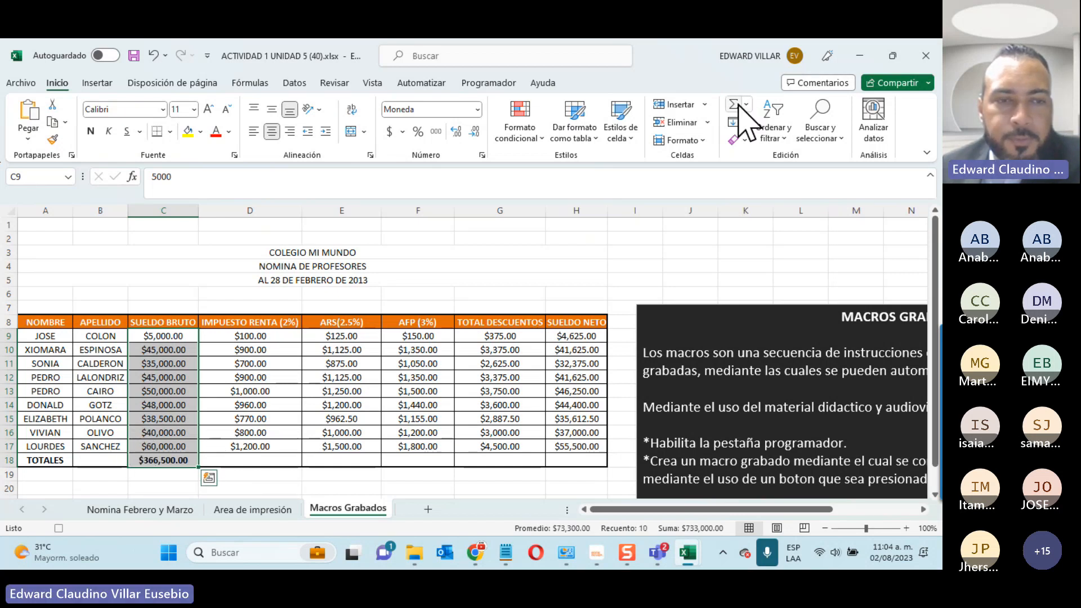
{"action": "left_click", "coordinate": [143, 459]}
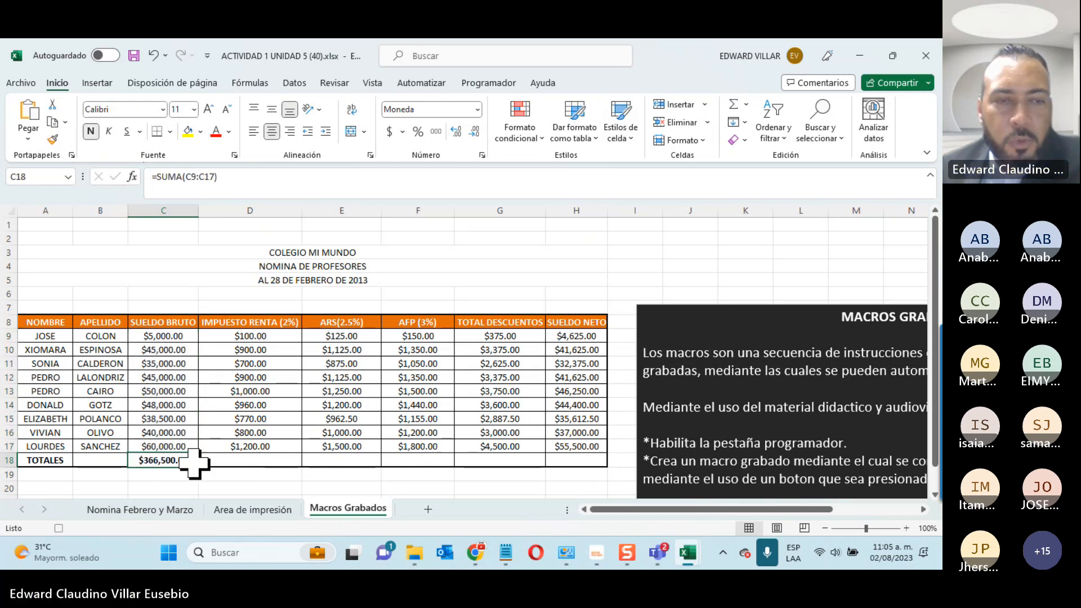
{"action": "left_click_drag", "start_coordinate": [201, 470], "coordinate": [595, 467]}
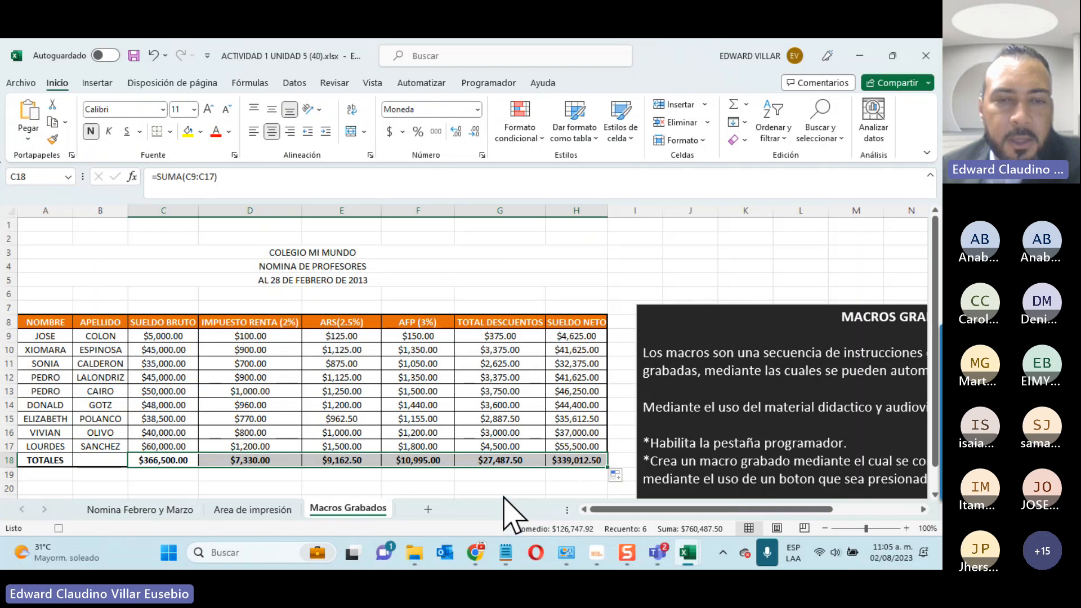
Step: Stop recording the macro and check the list of macros for Calculo_Nomina, closing it without running anything
{"action": "scroll", "coordinate": [505, 459], "scroll_direction": "down", "scroll_amount": 2}
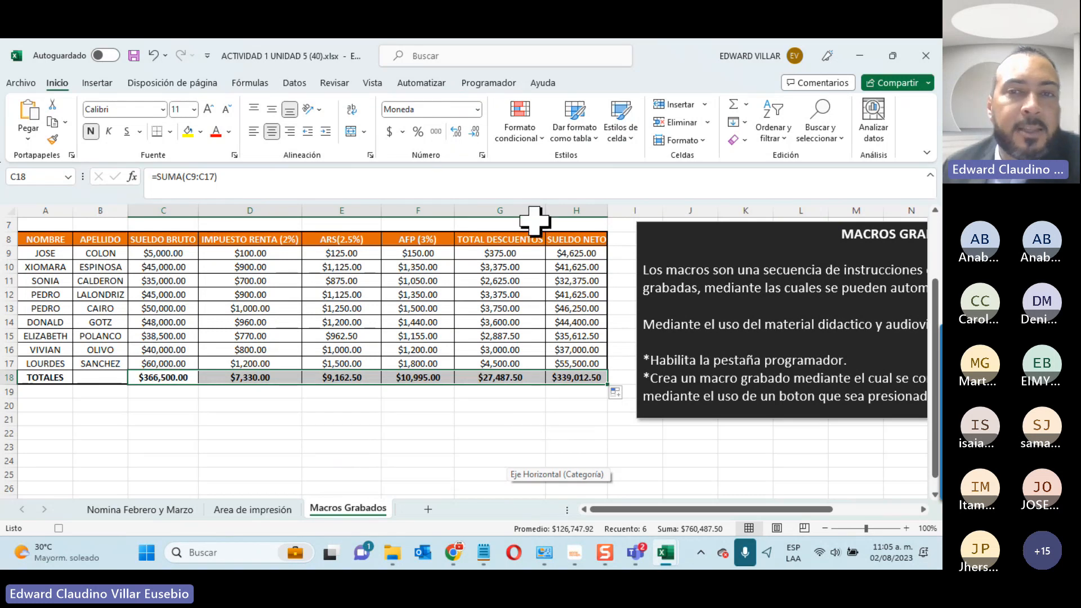
{"action": "left_click", "coordinate": [500, 83]}
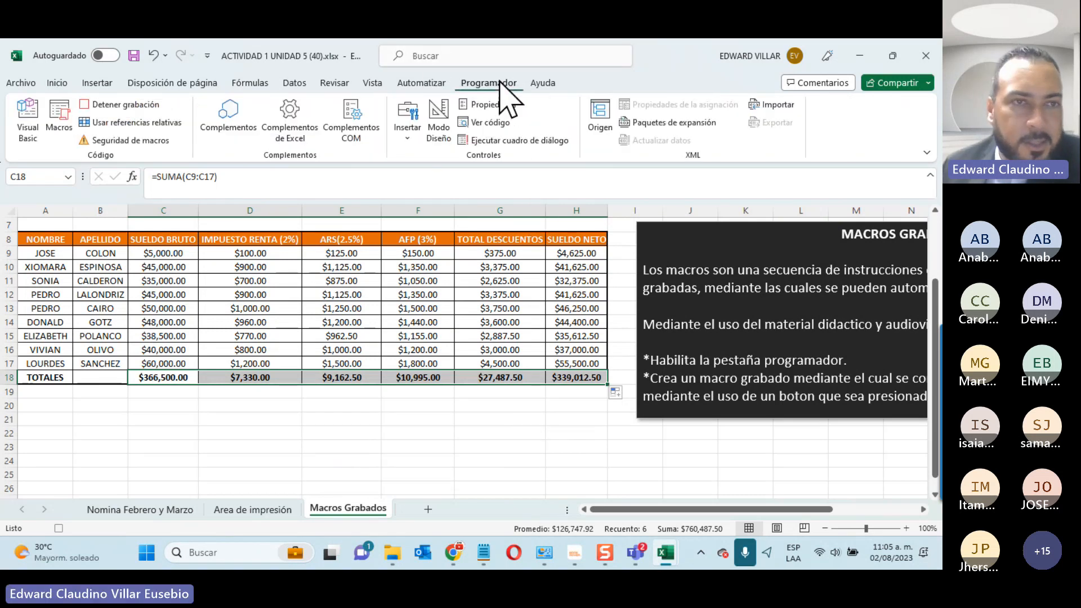
{"action": "left_click", "coordinate": [105, 104]}
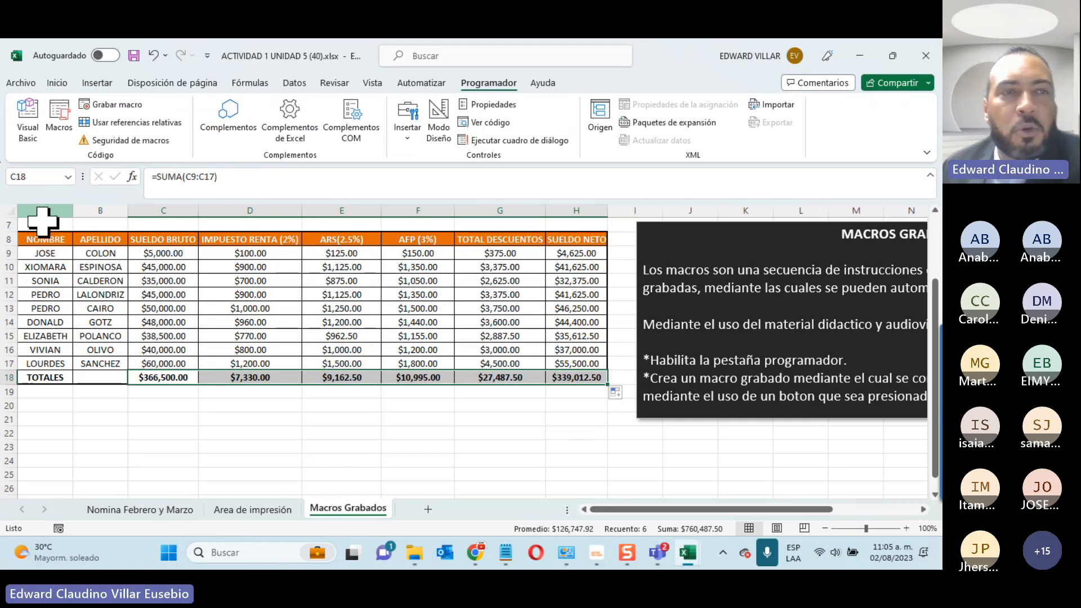
{"action": "left_click", "coordinate": [50, 129]}
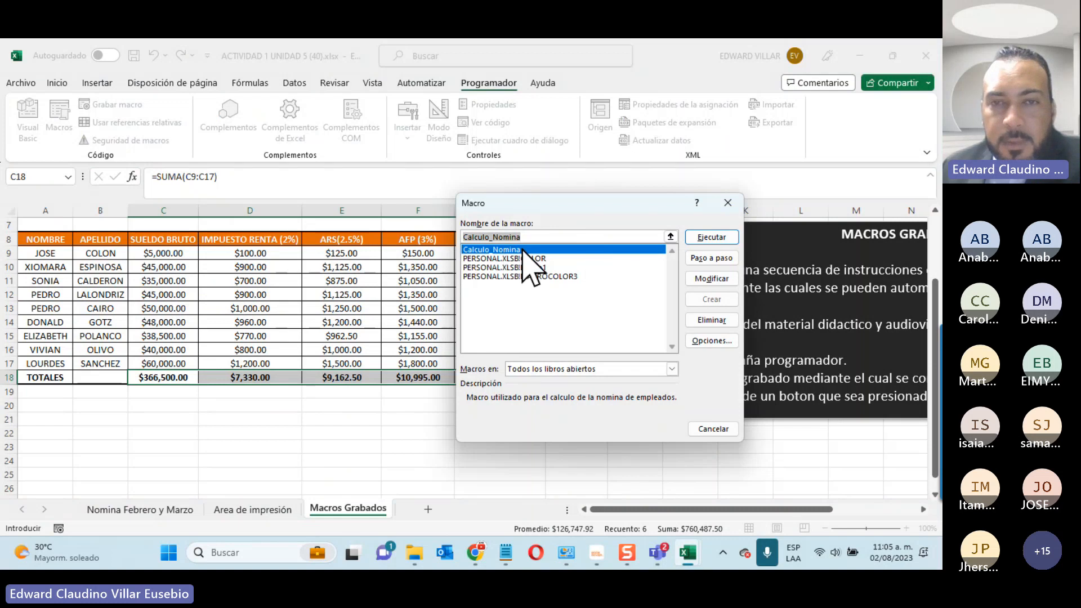
{"action": "left_click", "coordinate": [713, 429]}
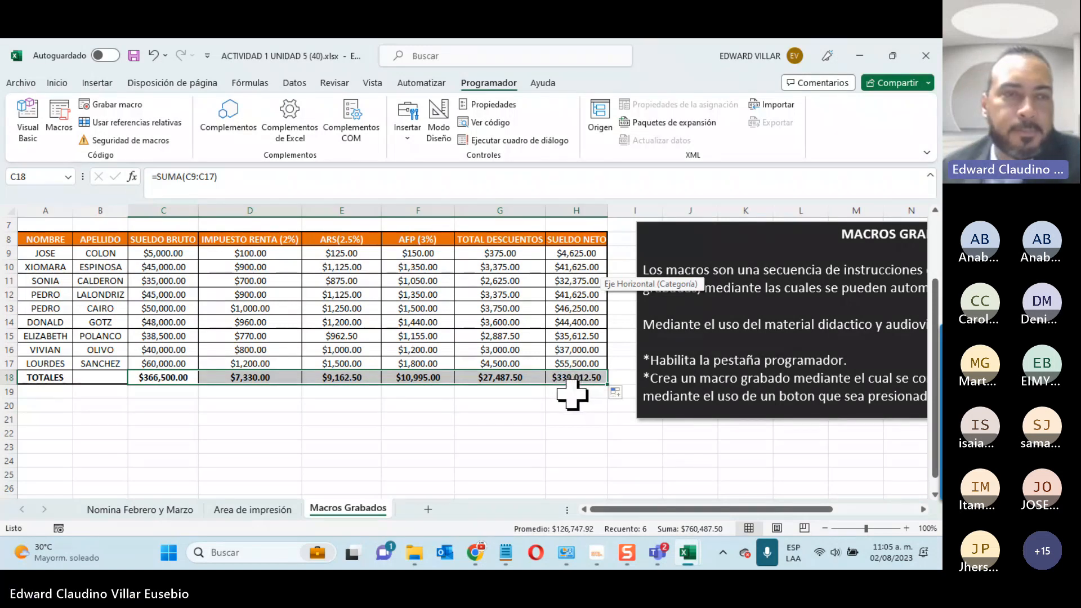
Step: Clear the totals in C18:H18 and the calculated deductions and net salaries in D9:H17
{"action": "key", "text": "Delete"}
{"action": "left_click_drag", "start_coordinate": [272, 252], "coordinate": [576, 363]}
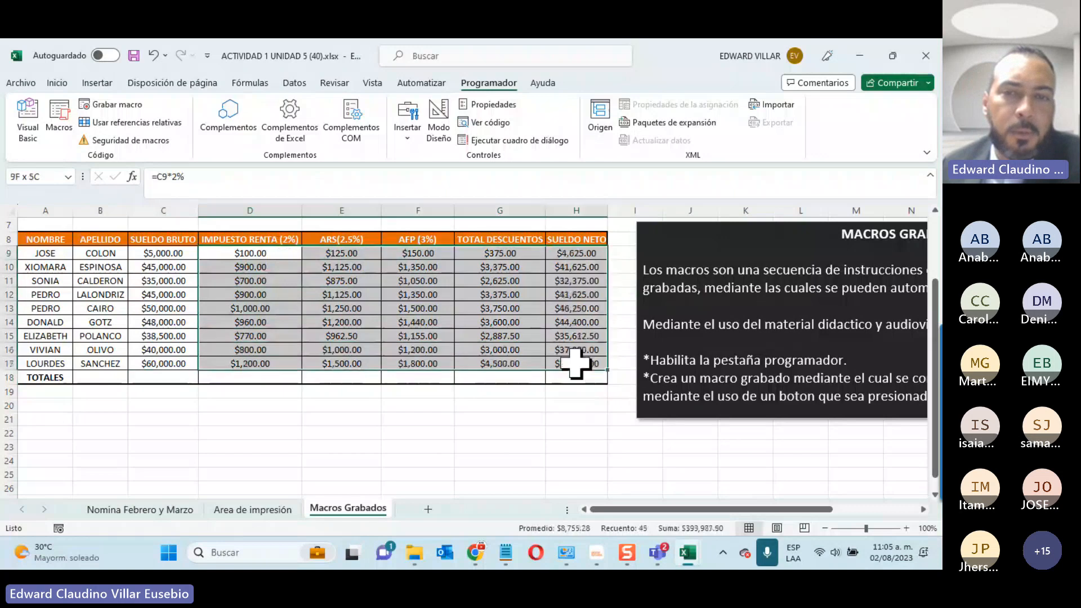
{"action": "key", "text": "Delete"}
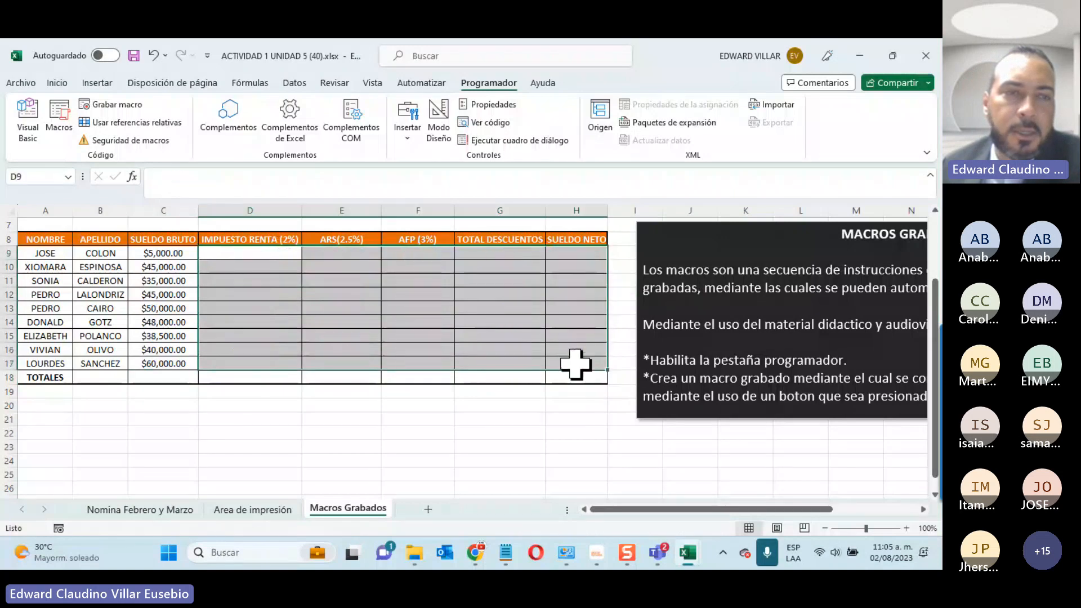
Step: Set the first employee's gross salary in C9 to 50000
{"action": "left_click", "coordinate": [160, 253]}
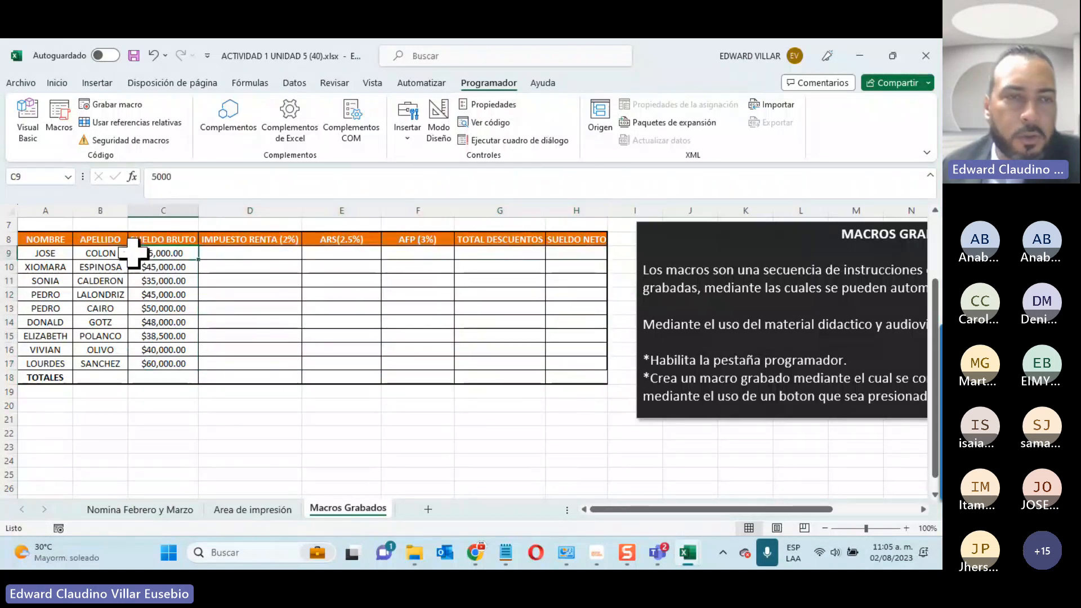
{"action": "type", "text": "50"}
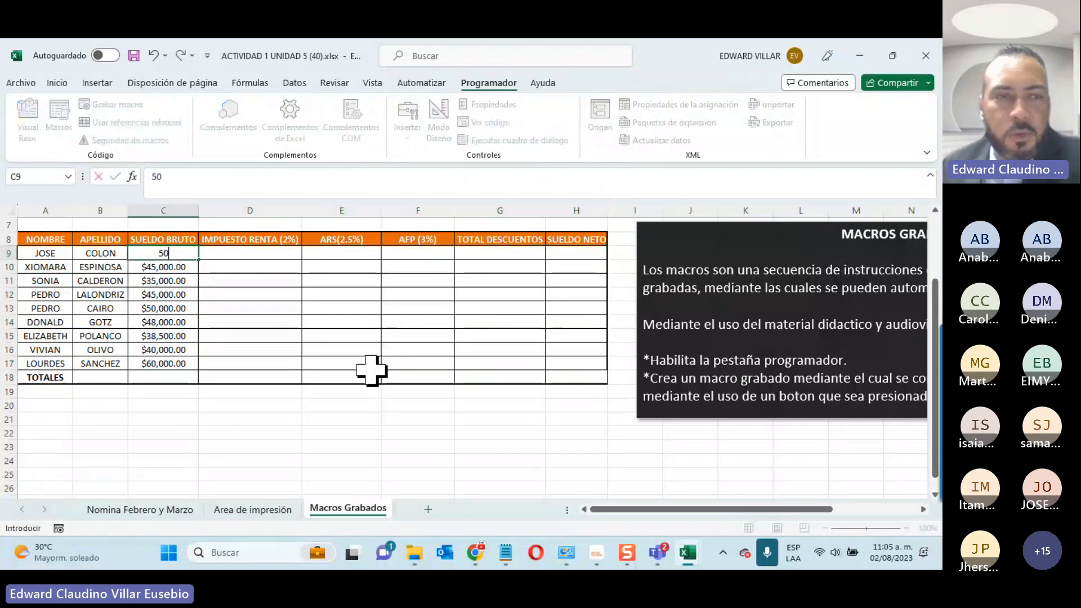
{"action": "type", "text": "000"}
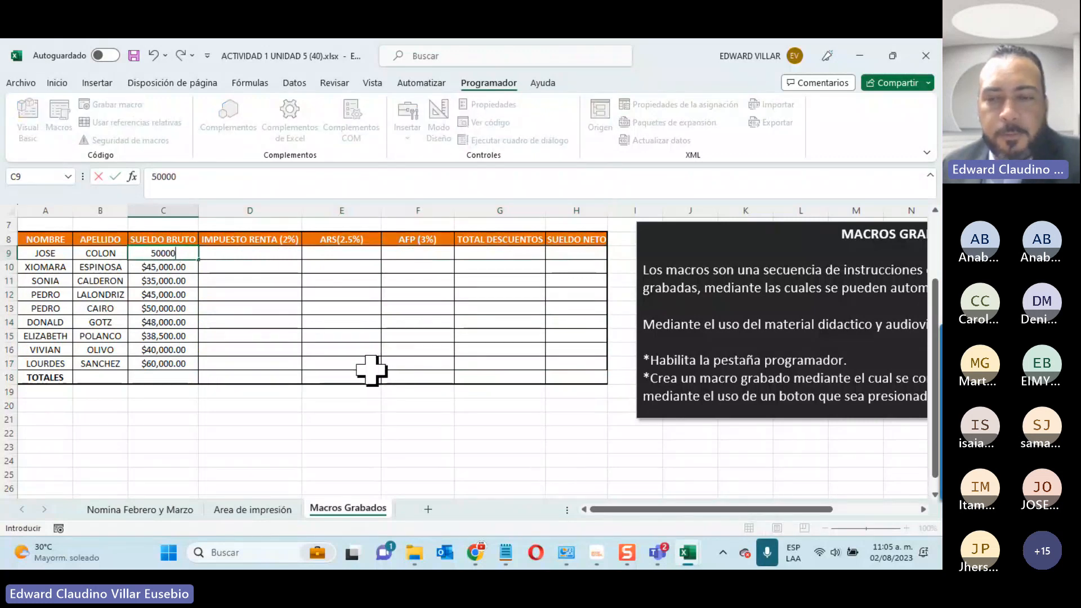
{"action": "key", "text": "Return"}
{"action": "left_click", "coordinate": [330, 419]}
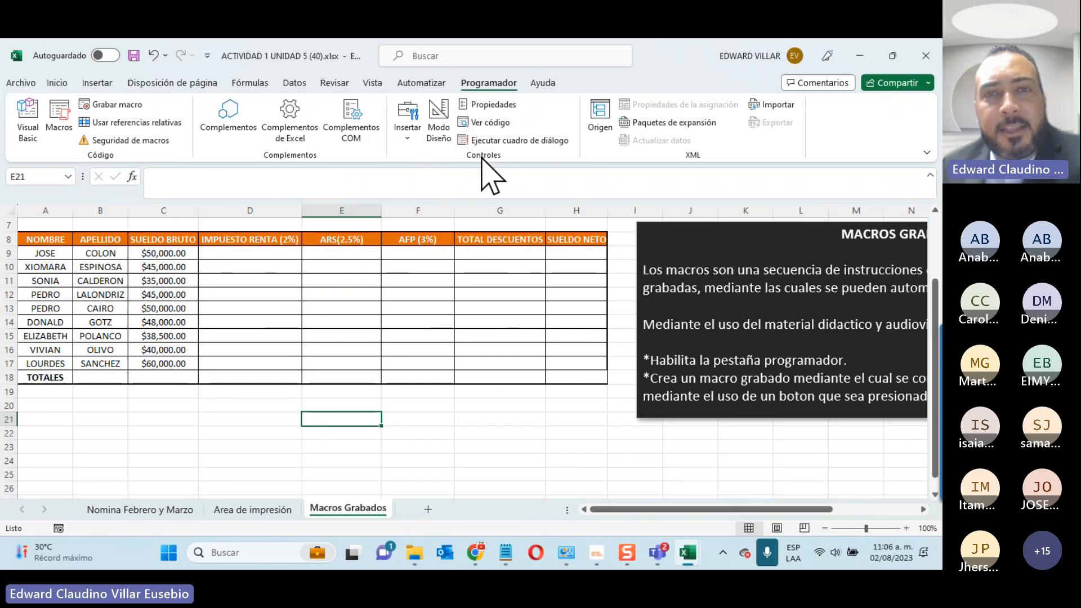
Step: Insert a form control button below the payroll table across columns D and E and assign it the Calculo_Nomina macro
{"action": "left_click", "coordinate": [407, 138]}
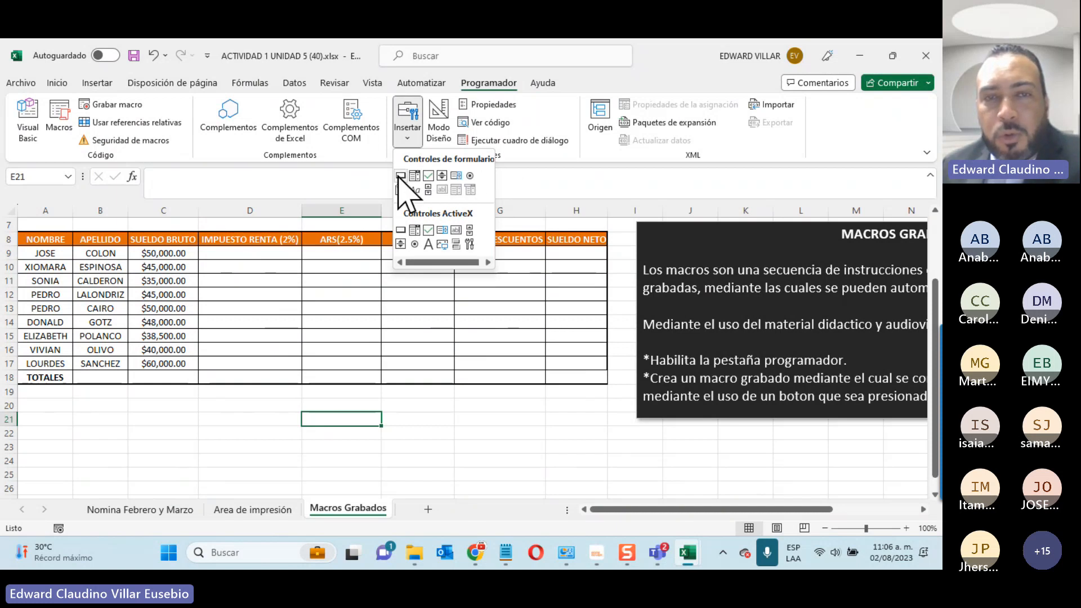
{"action": "left_click", "coordinate": [400, 176]}
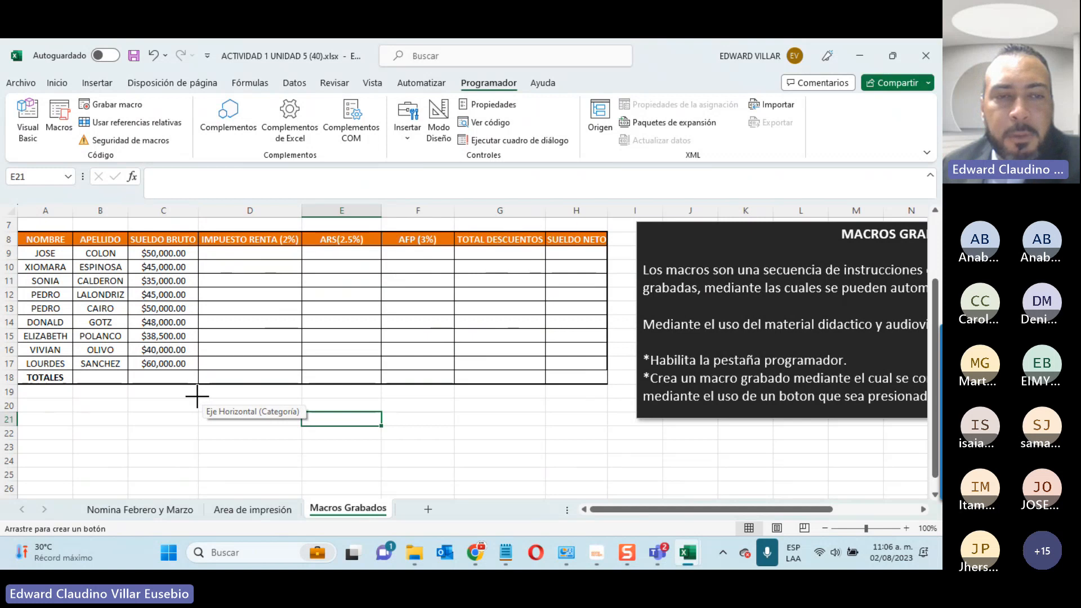
{"action": "left_click_drag", "start_coordinate": [197, 397], "coordinate": [381, 427]}
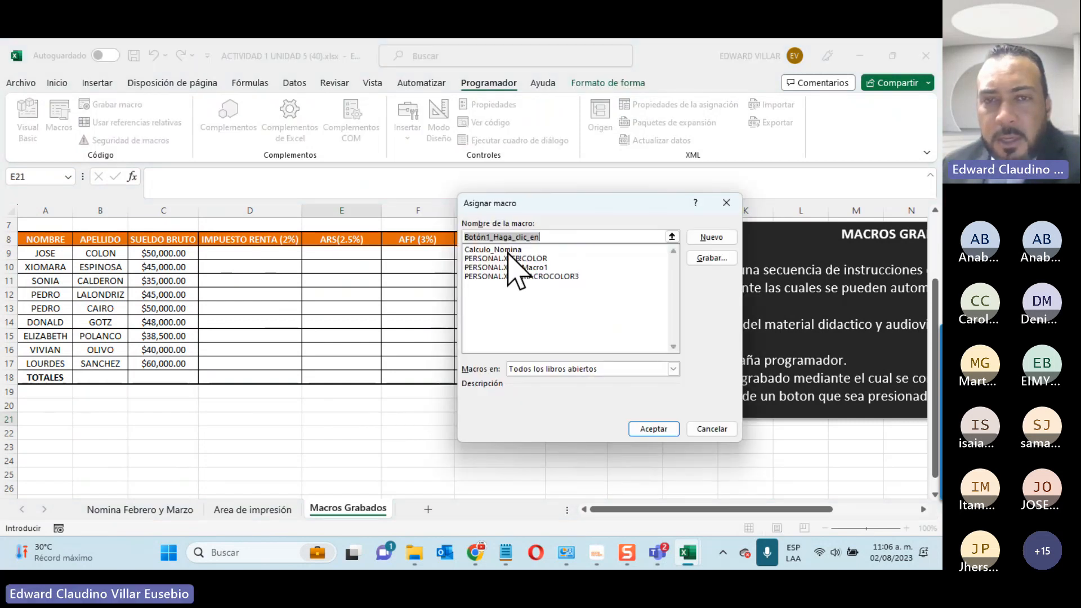
{"action": "left_click", "coordinate": [506, 249]}
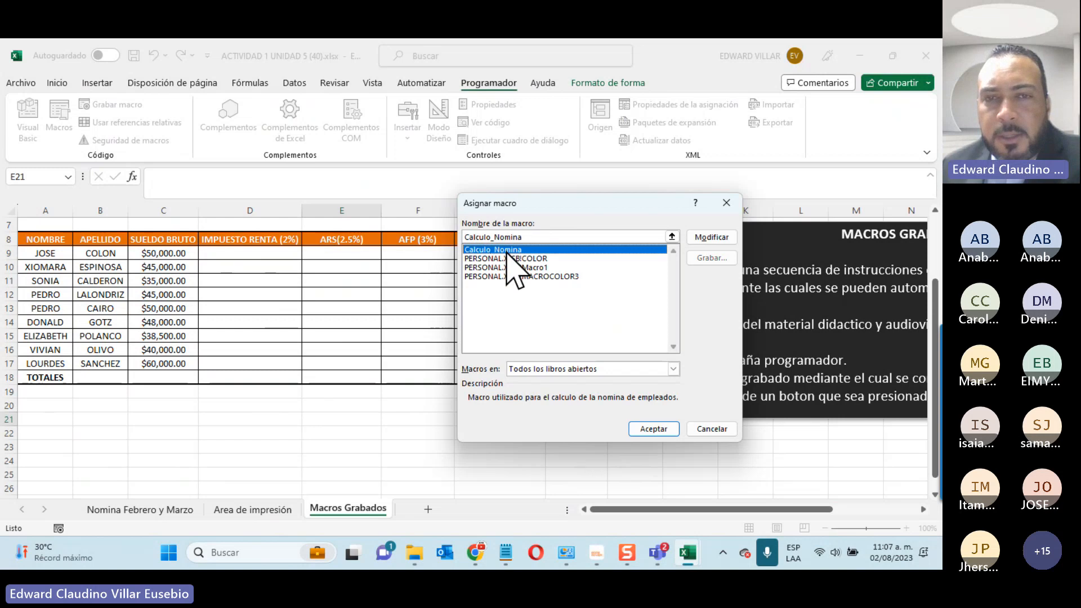
{"action": "left_click", "coordinate": [647, 429]}
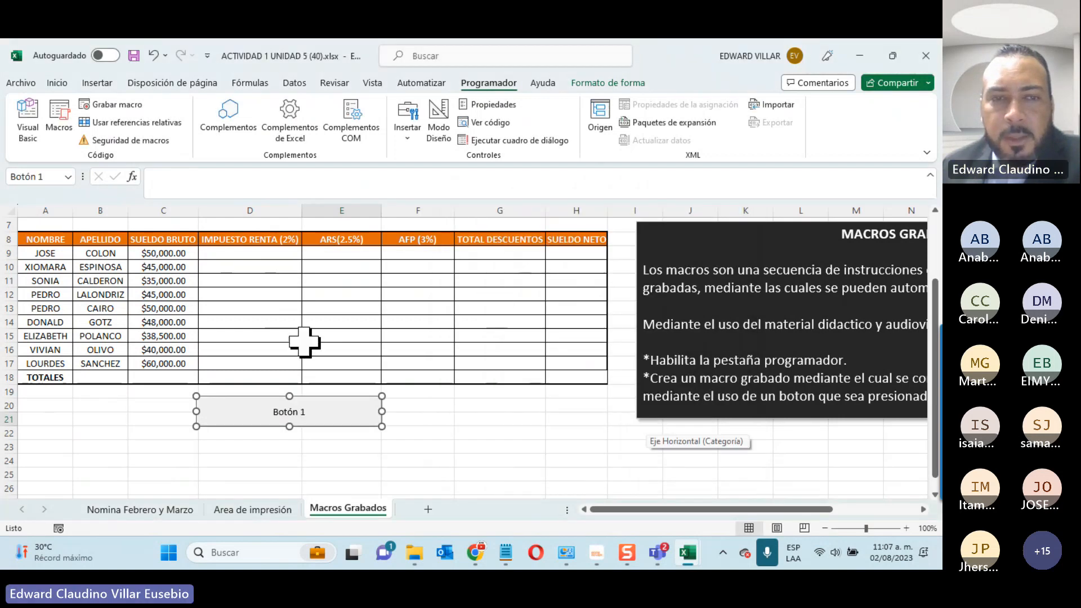
Step: Change the new button's label to Calculo de Nomina and deselect the button
{"action": "left_click", "coordinate": [276, 413]}
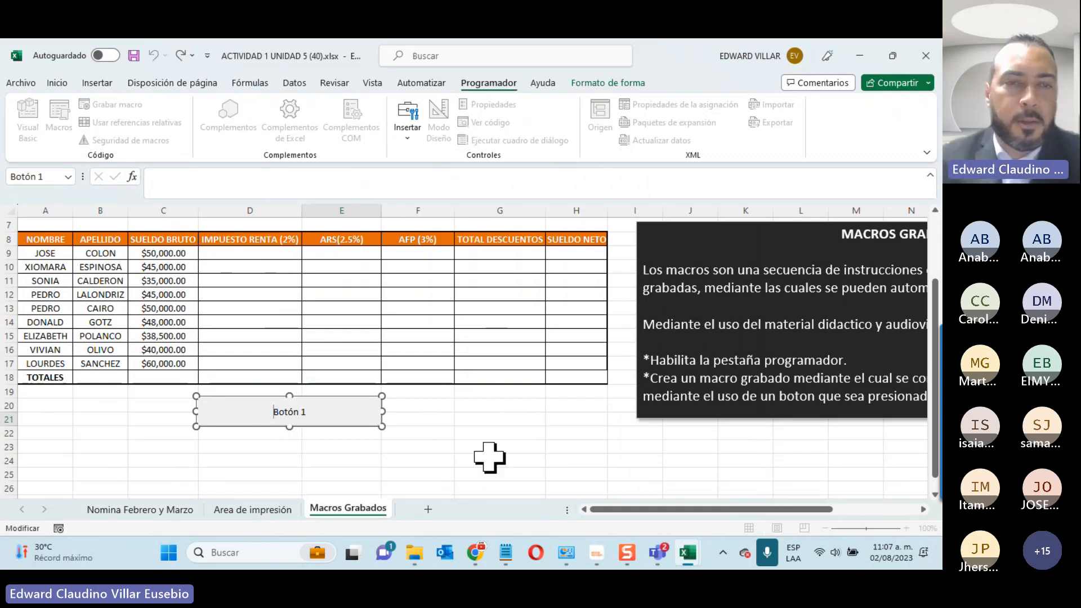
{"action": "key", "text": "Delete"}
{"action": "key", "text": "Delete"}
{"action": "key", "text": "Delete"}
{"action": "key", "text": "Delete"}
{"action": "key", "text": "Delete"}
{"action": "key", "text": "Delete"}
{"action": "key", "text": "Delete"}
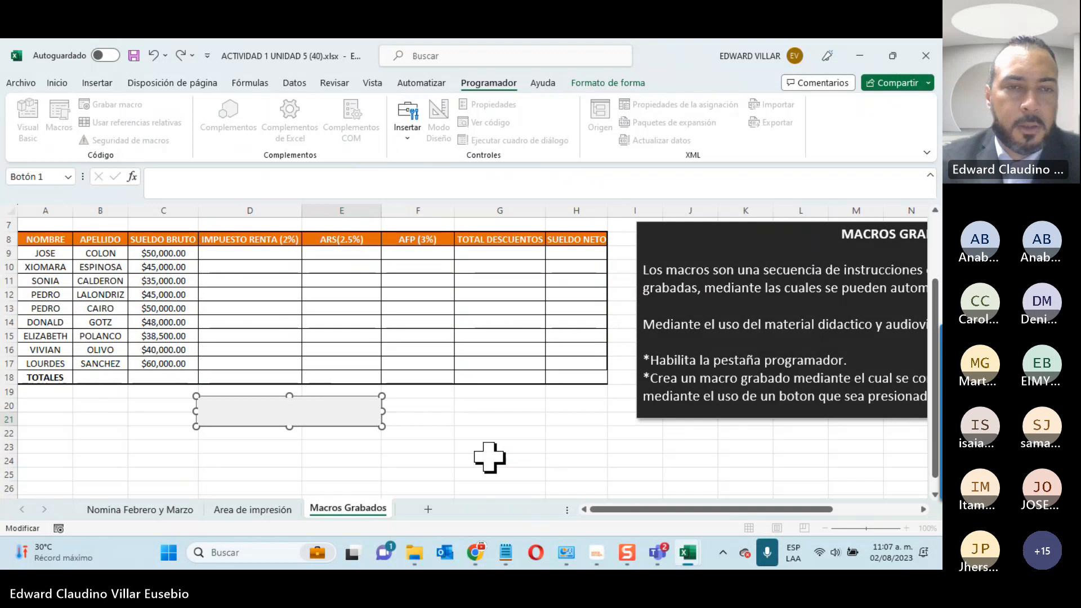
{"action": "type", "text": "Calculo d"}
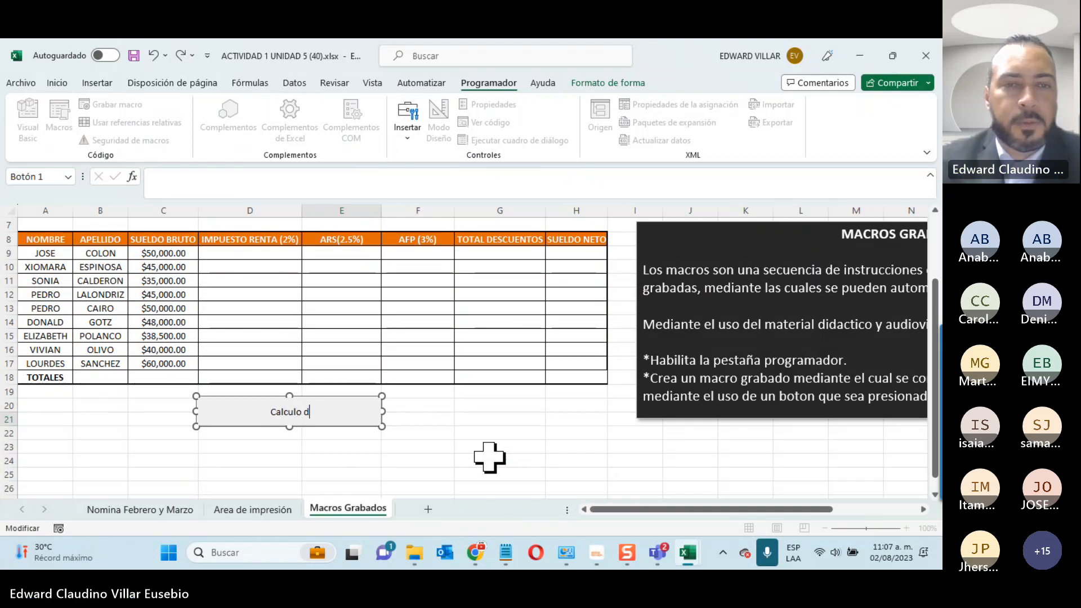
{"action": "type", "text": "e Nomina"}
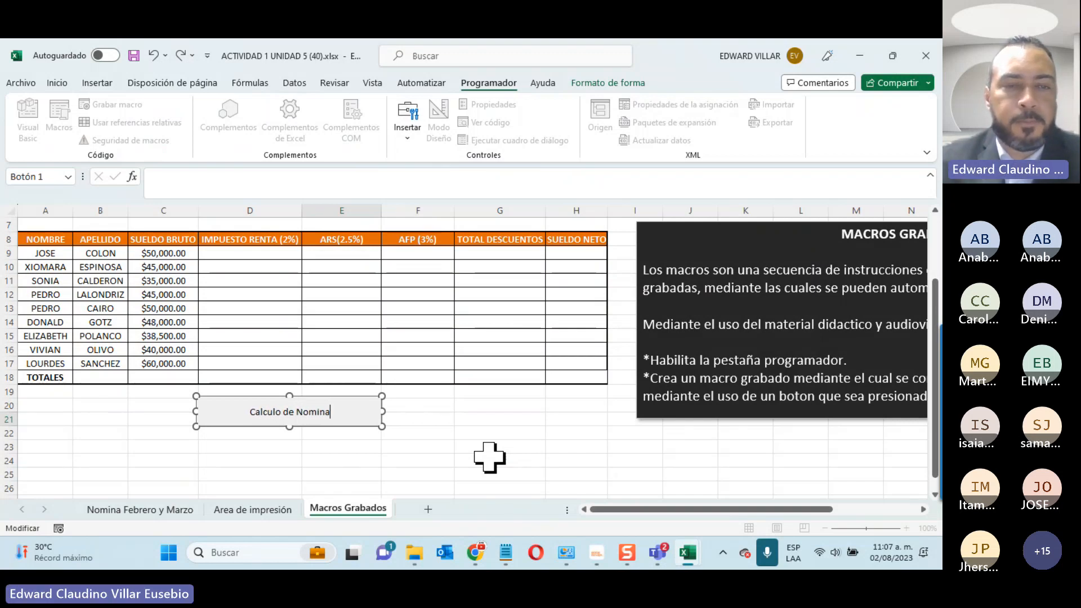
{"action": "key", "text": "Escape"}
{"action": "key", "text": "Escape"}
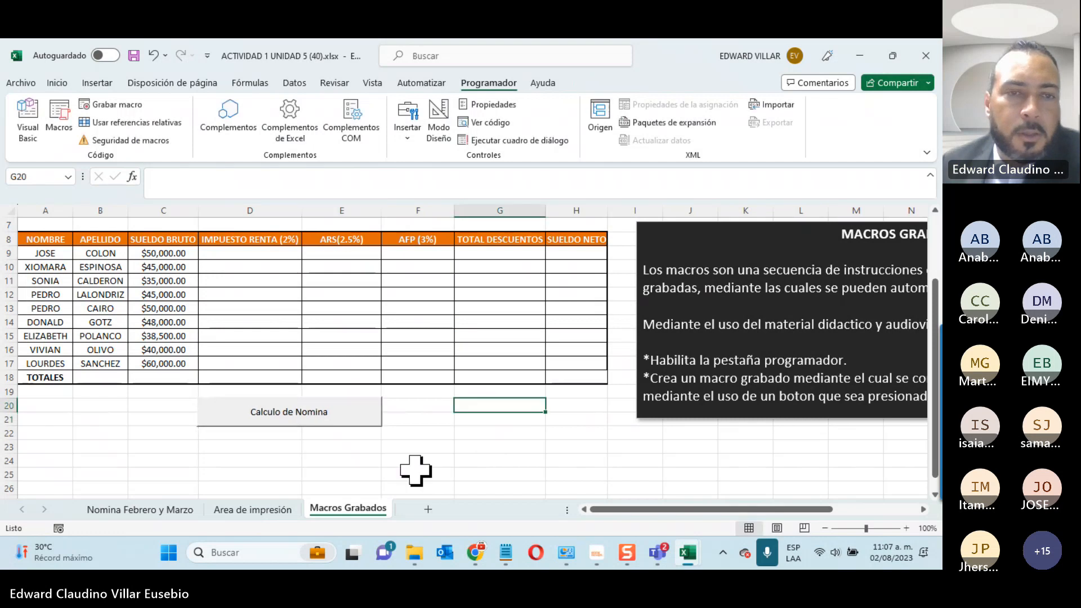
Step: Run the macro with the Calculo de Nomina button and check the first employee's row and the net salary total
{"action": "left_click", "coordinate": [273, 411]}
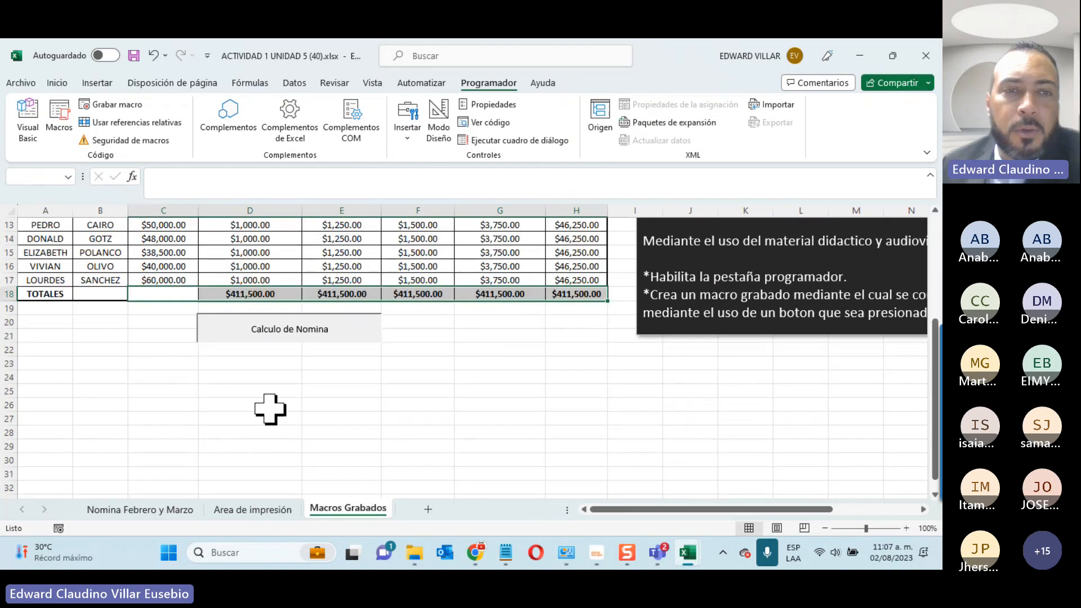
{"action": "scroll", "coordinate": [270, 410], "scroll_direction": "up", "scroll_amount": 3}
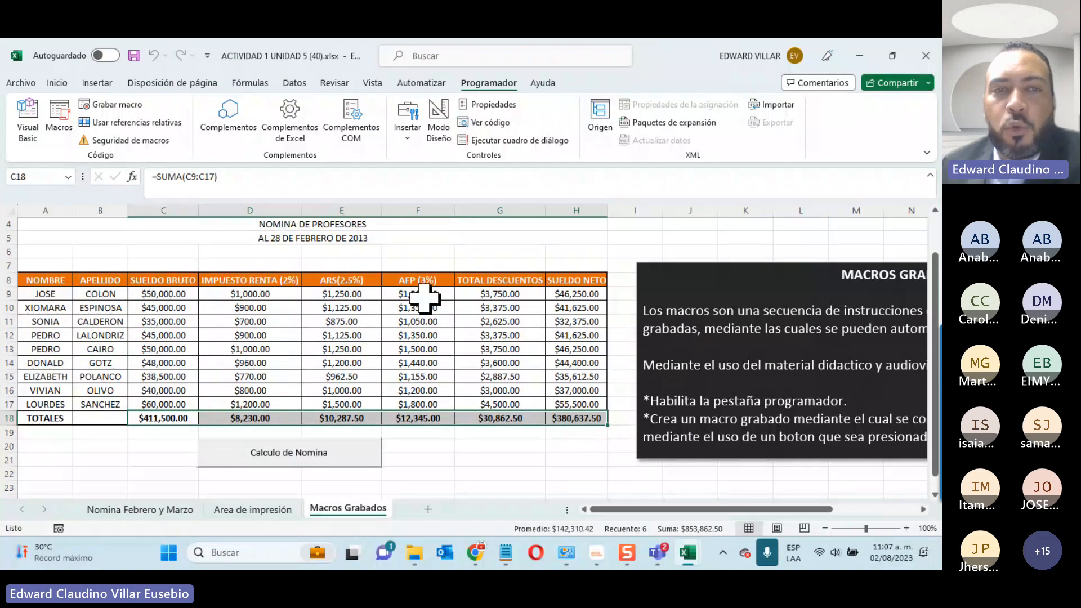
{"action": "left_click", "coordinate": [163, 294]}
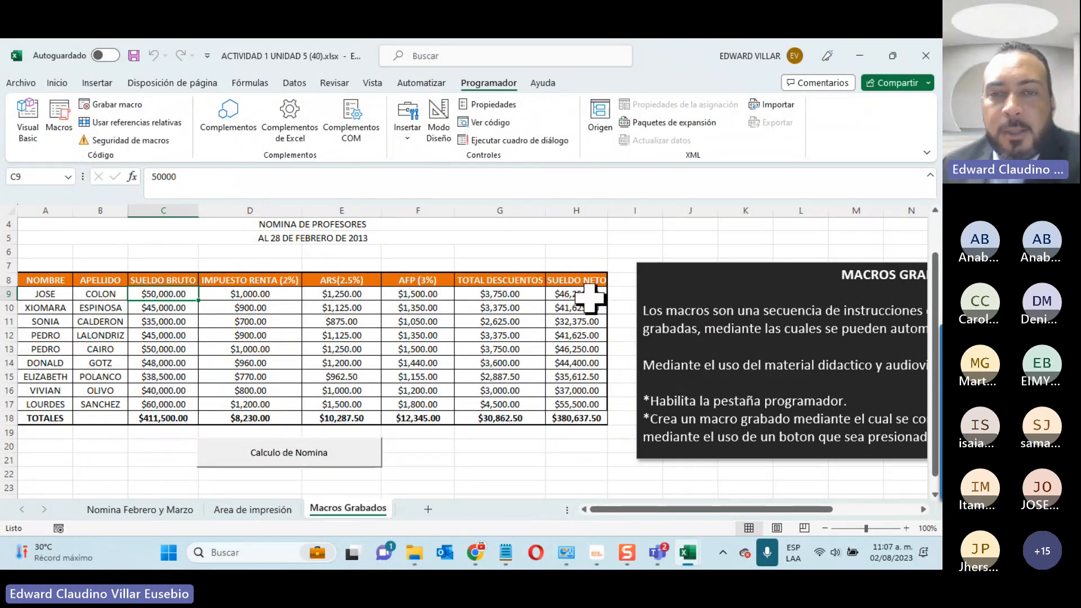
{"action": "left_click", "coordinate": [572, 424]}
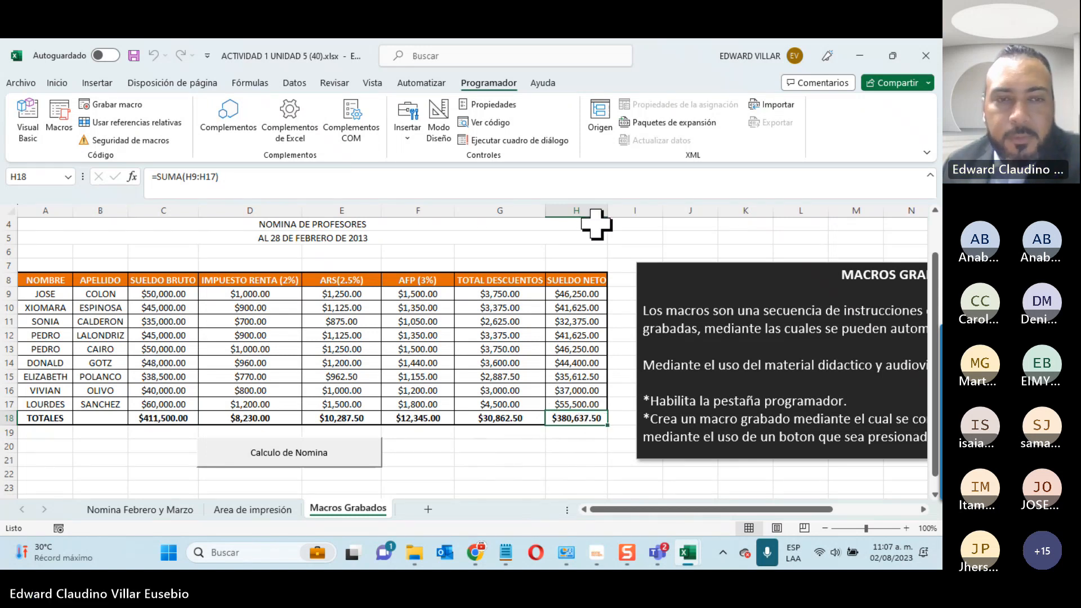
Step: Run the payroll macro from its button once more and review the whole recalculated table
{"action": "left_click", "coordinate": [268, 450]}
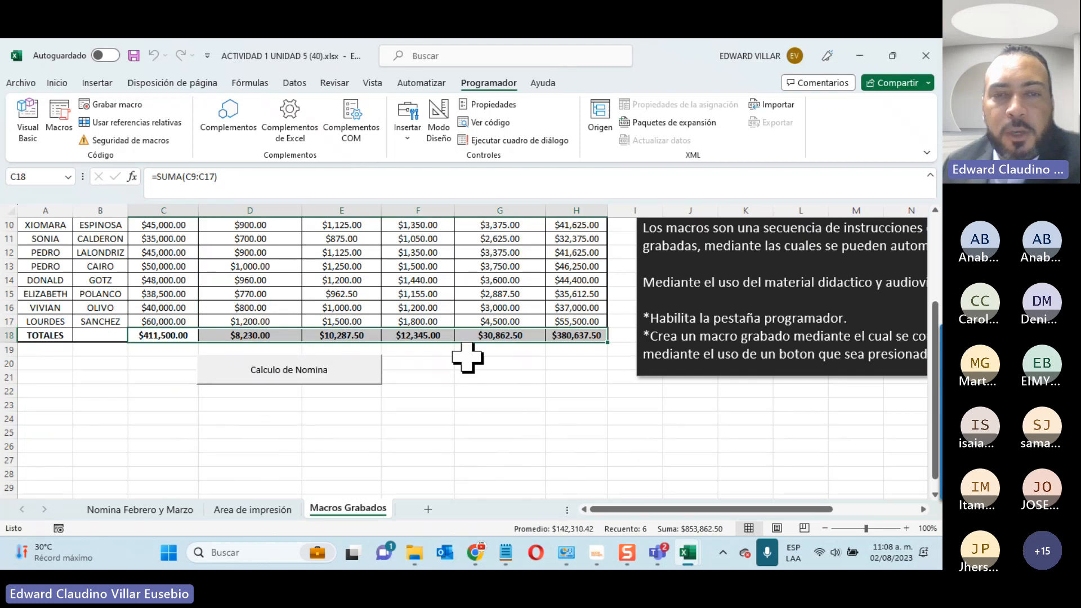
{"action": "scroll", "coordinate": [536, 323], "scroll_direction": "up", "scroll_amount": 3}
{"action": "scroll", "coordinate": [236, 378], "scroll_direction": "down", "scroll_amount": 2}
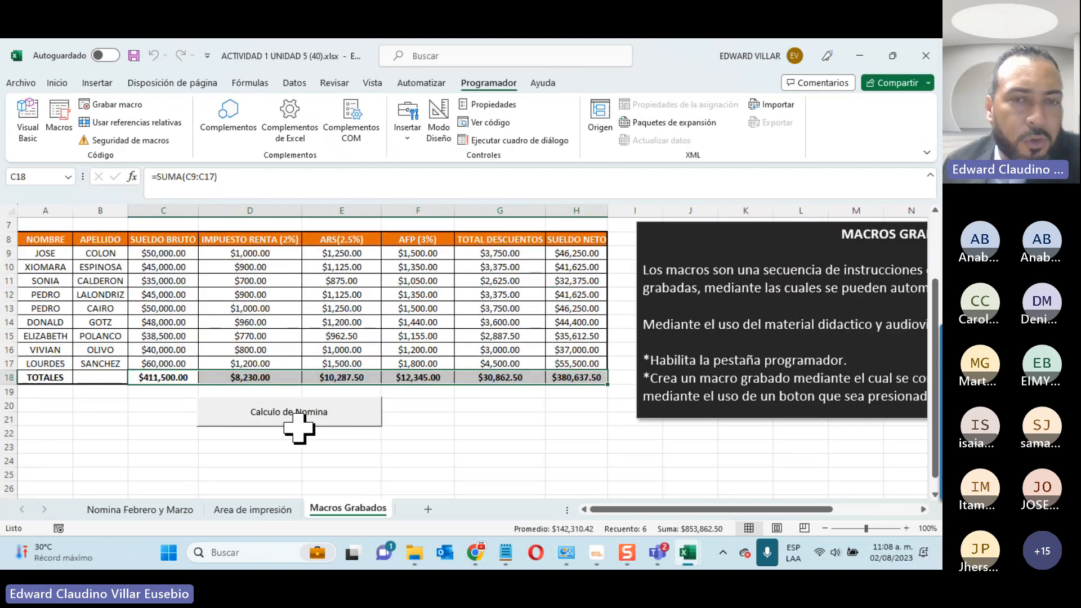
{"action": "left_click", "coordinate": [653, 554]}
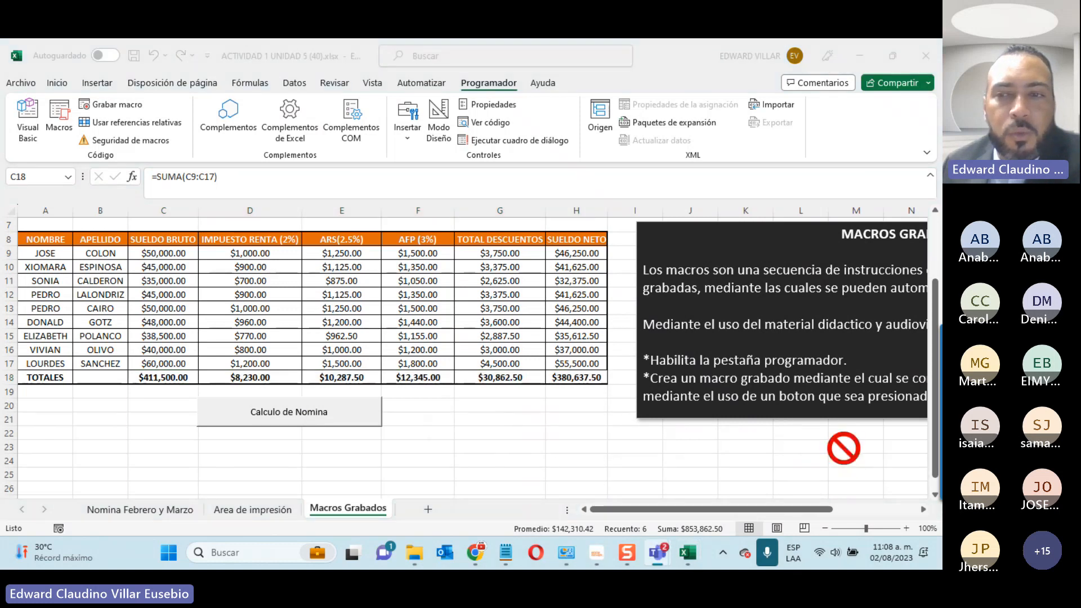
{"action": "left_click", "coordinate": [678, 403]}
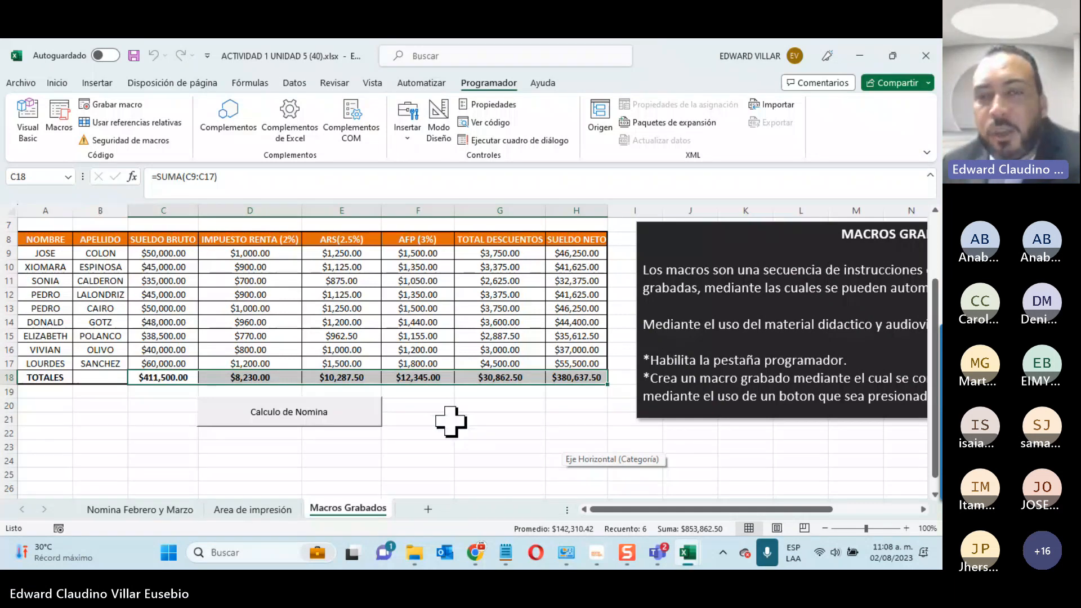
Step: Open the code of the Calculo_Nomina macro in the Visual Basic editor and maximize the editor window
{"action": "key", "text": "alt+F8"}
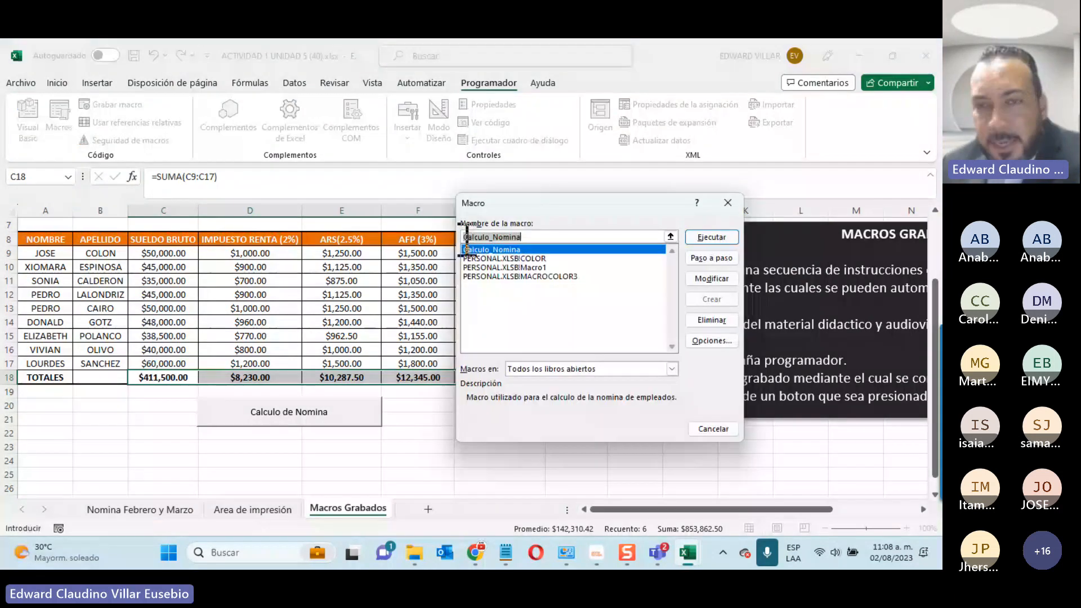
{"action": "left_click", "coordinate": [718, 277]}
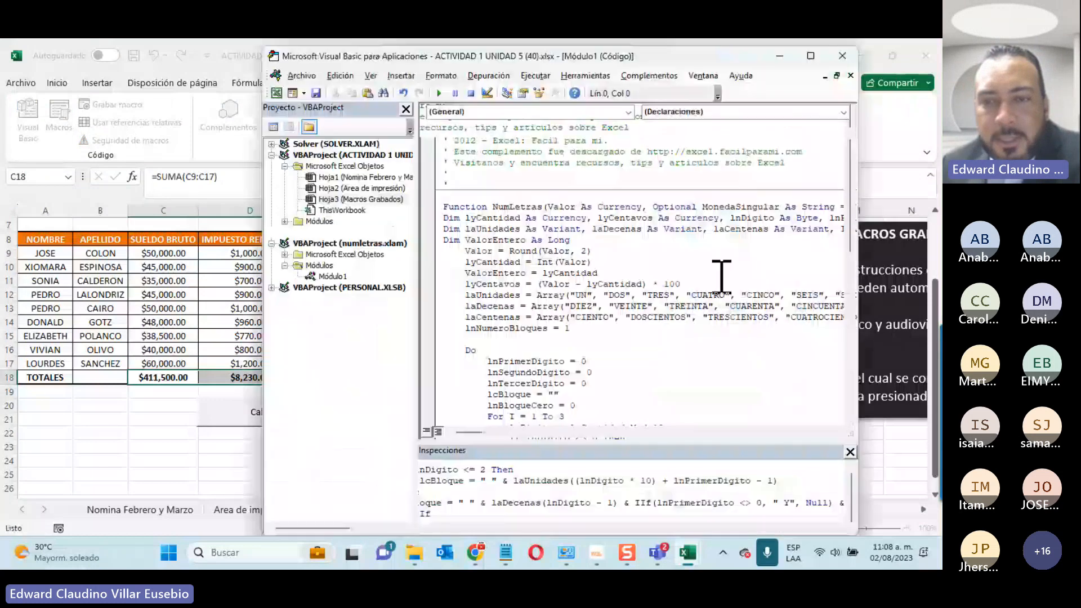
{"action": "key", "text": "alt+Tab"}
{"action": "mouse_move", "coordinate": [645, 552]}
{"action": "mouse_move", "coordinate": [686, 552]}
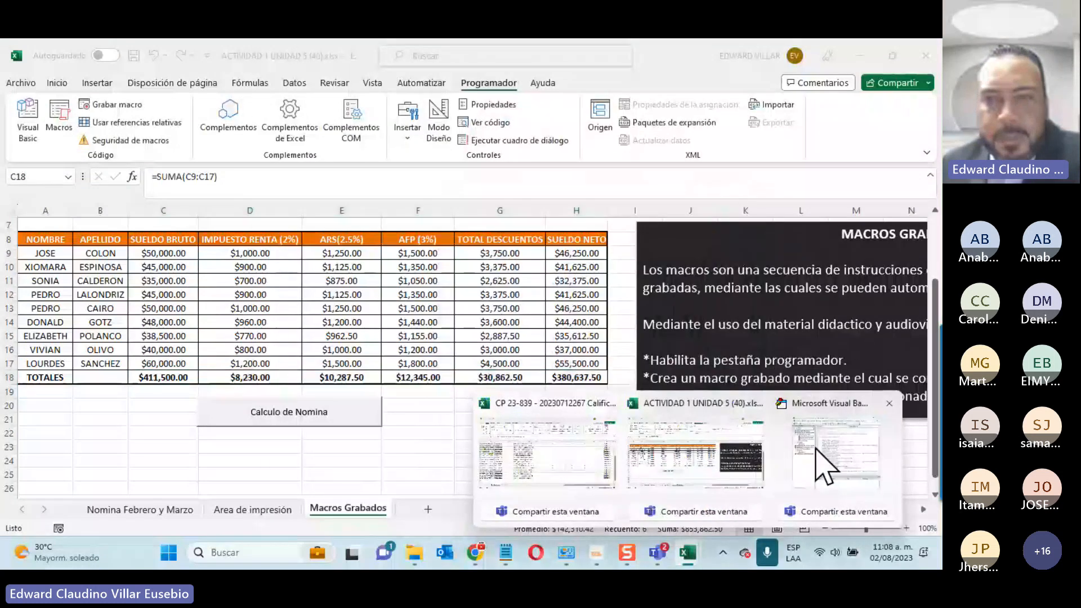
{"action": "left_click", "coordinate": [817, 455]}
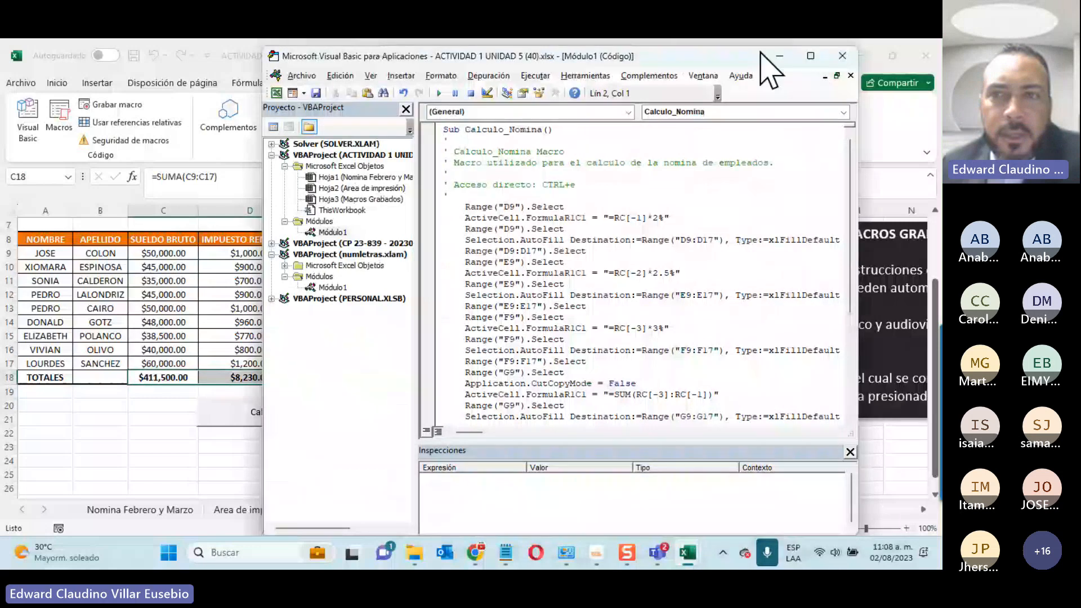
{"action": "left_click", "coordinate": [811, 56]}
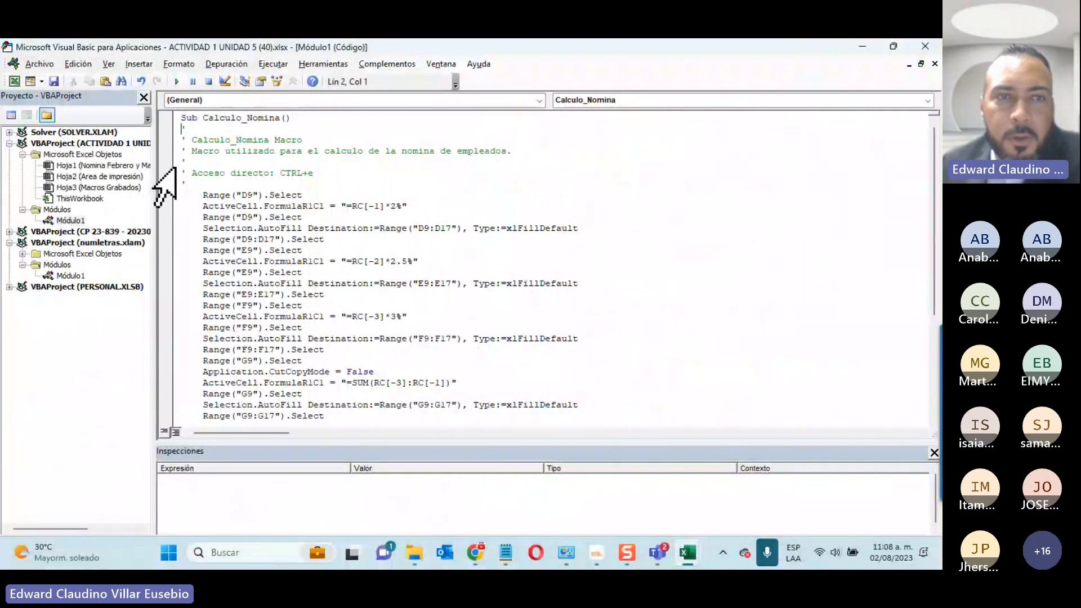
Step: Examine the Calculo_Nomina code, from its description and shortcut comments through the recorded formulas and fills to End Sub
{"action": "left_click_drag", "start_coordinate": [191, 151], "coordinate": [485, 153]}
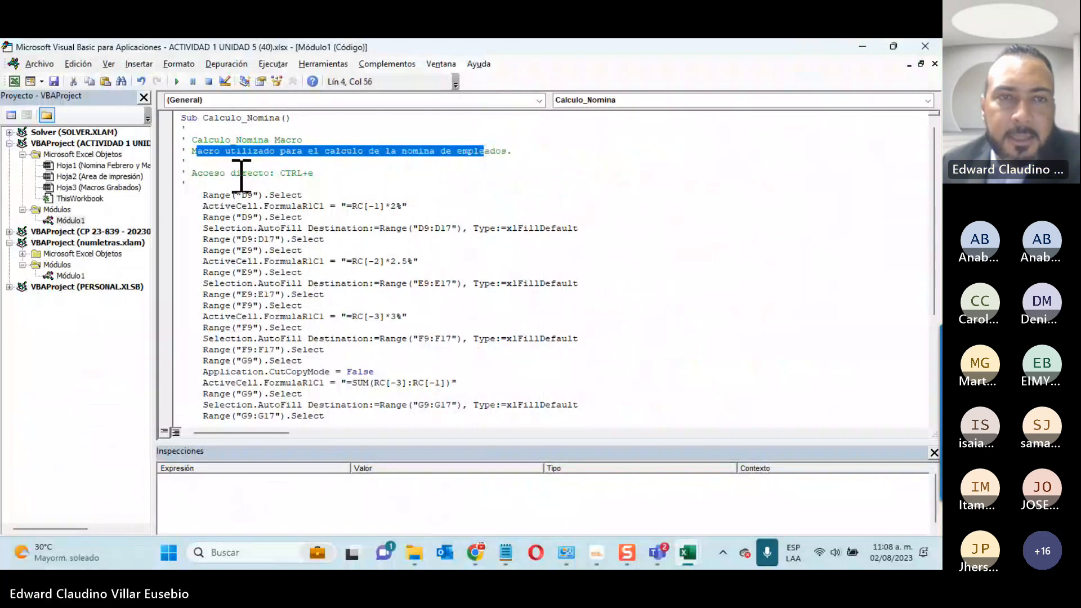
{"action": "left_click_drag", "start_coordinate": [236, 173], "coordinate": [314, 173]}
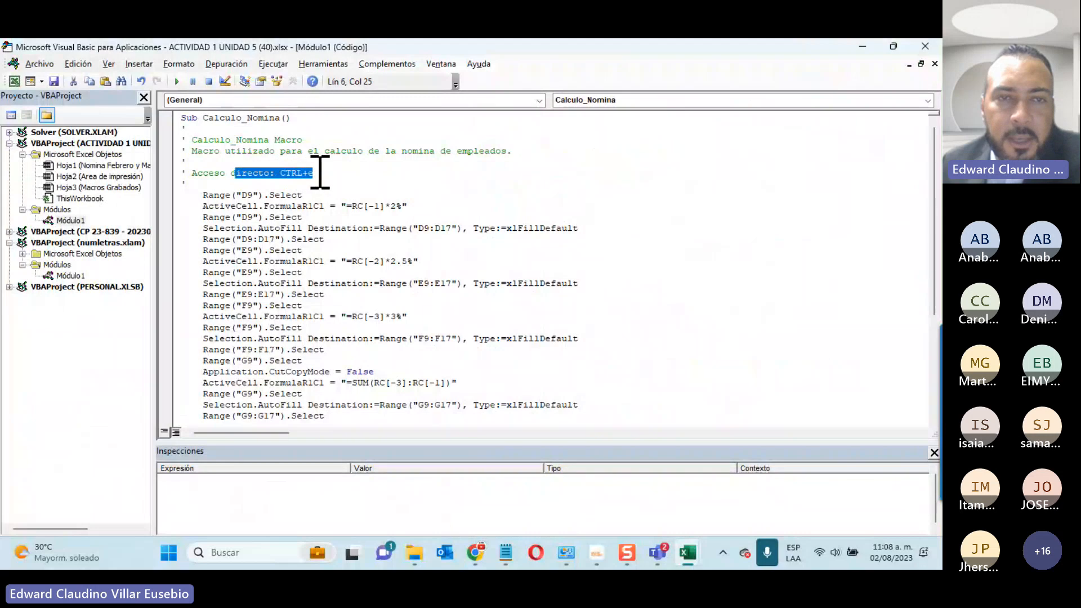
{"action": "left_click", "coordinate": [377, 173]}
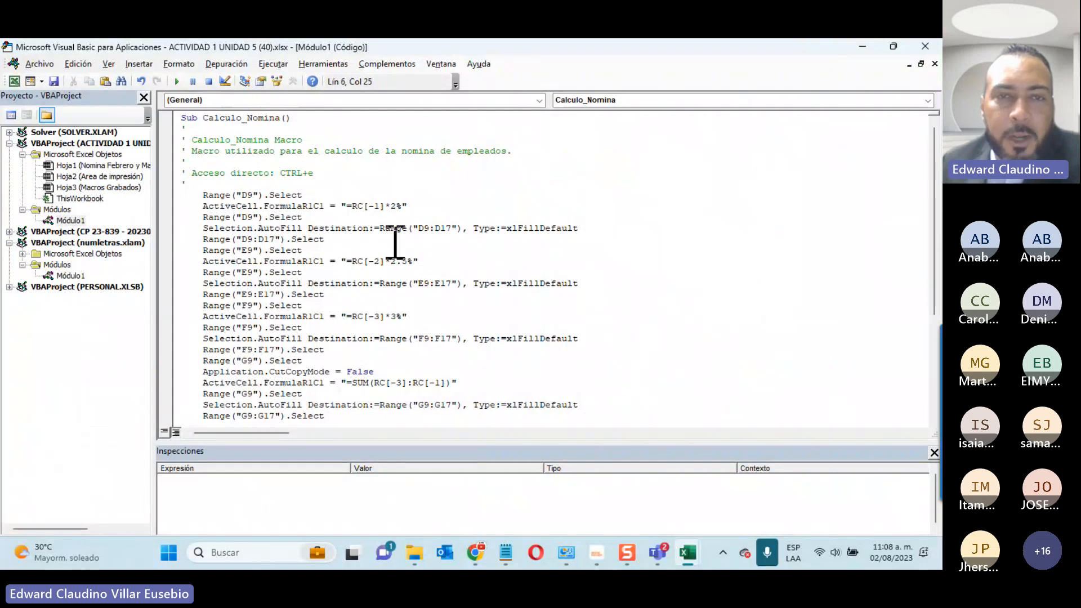
{"action": "scroll", "coordinate": [394, 242], "scroll_direction": "down", "scroll_amount": 1}
{"action": "scroll", "coordinate": [393, 280], "scroll_direction": "down", "scroll_amount": 1}
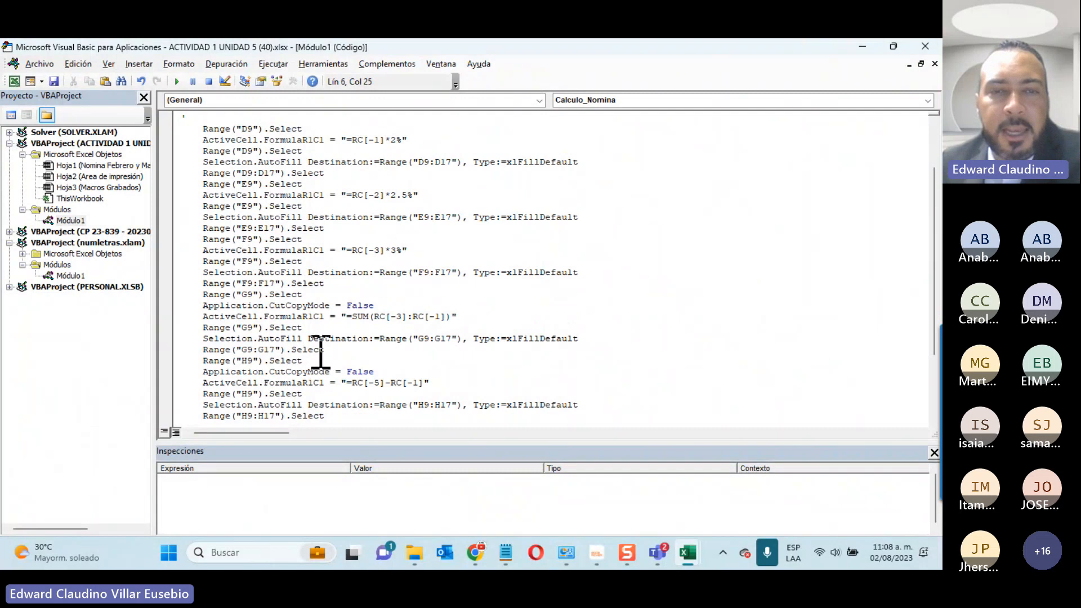
{"action": "scroll", "coordinate": [459, 344], "scroll_direction": "down", "scroll_amount": 1}
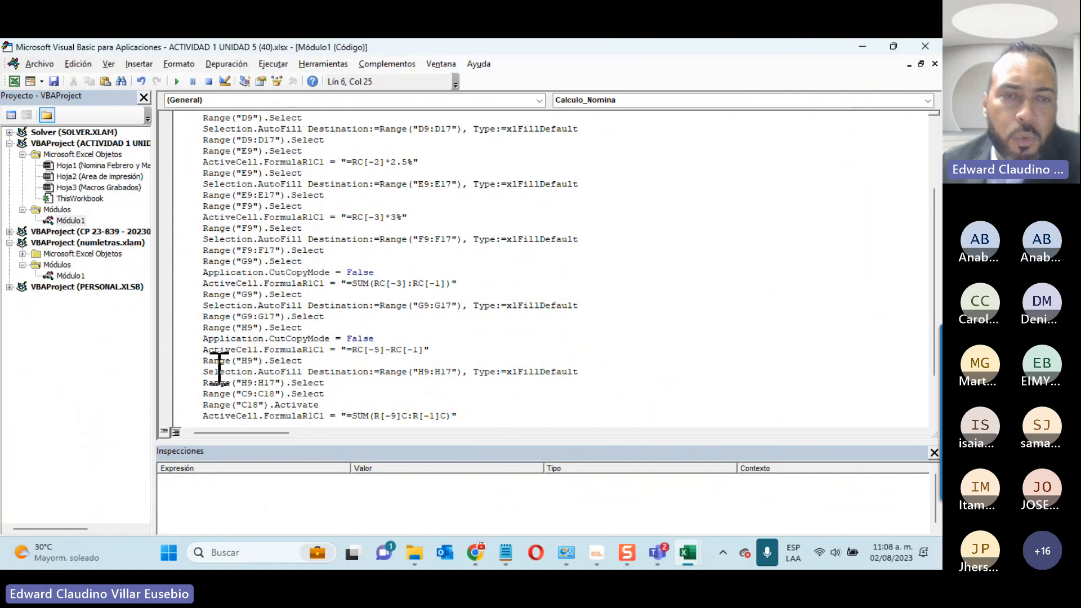
{"action": "scroll", "coordinate": [240, 349], "scroll_direction": "down", "scroll_amount": 2}
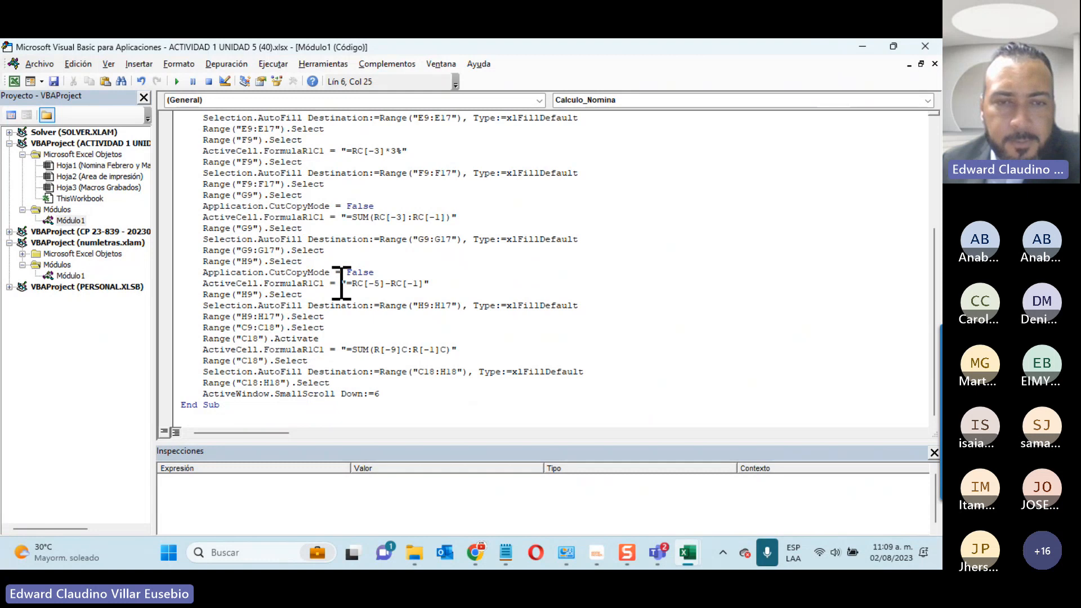
Step: Close the Visual Basic editor and run the payroll macro again with the Calculo de Nomina button
{"action": "scroll", "coordinate": [379, 373], "scroll_direction": "up", "scroll_amount": 5}
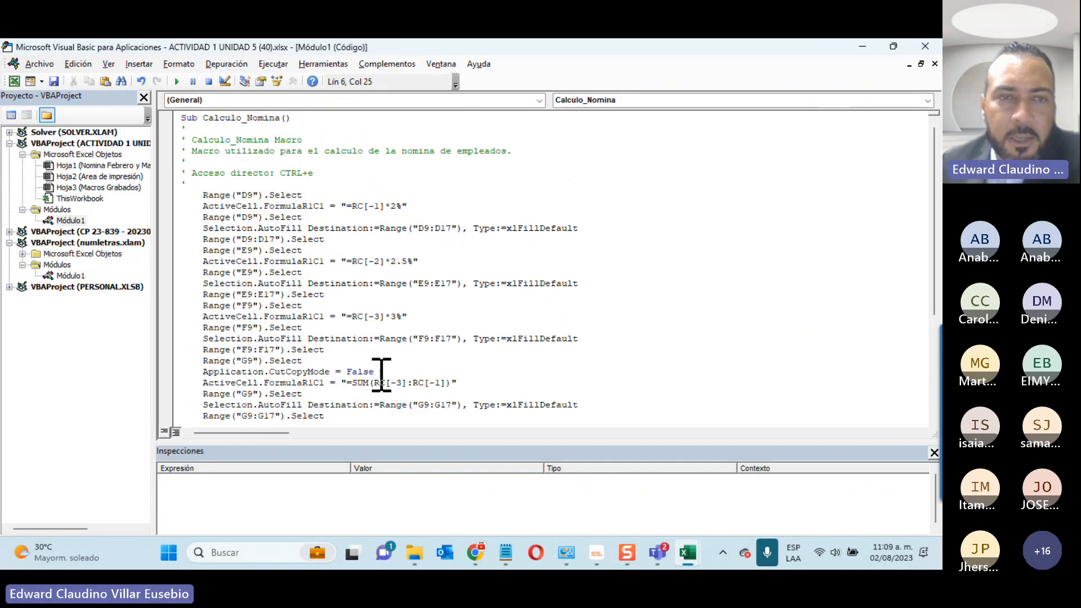
{"action": "scroll", "coordinate": [381, 374], "scroll_direction": "down", "scroll_amount": 4}
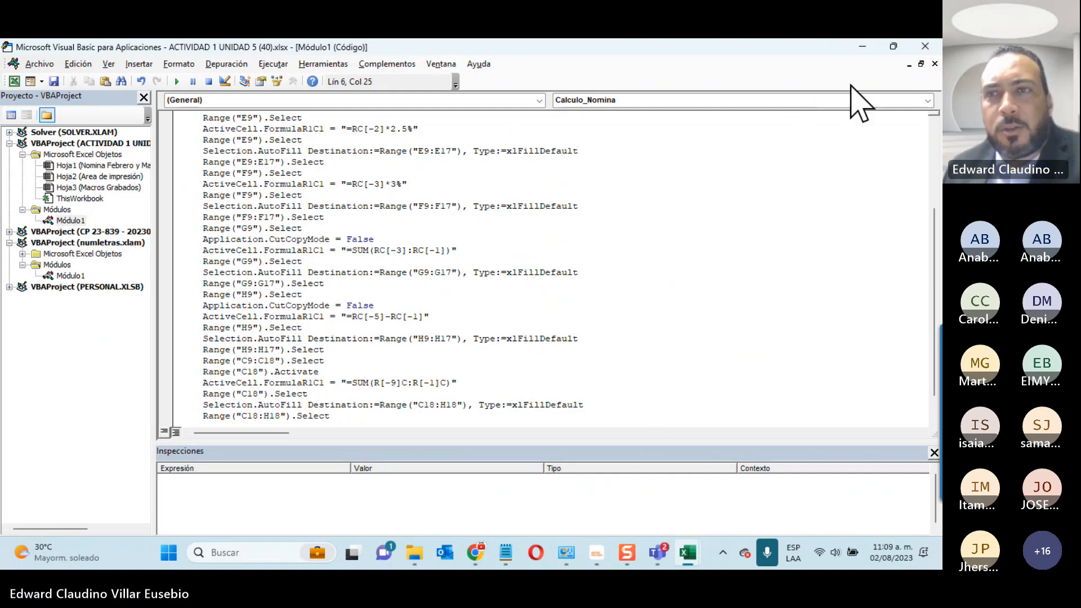
{"action": "left_click", "coordinate": [925, 45]}
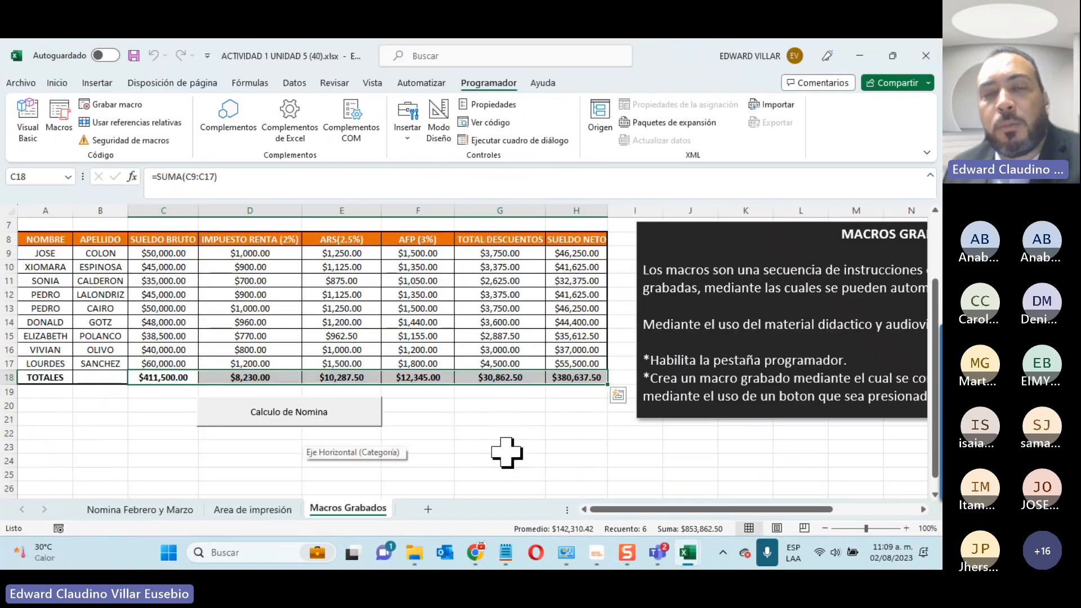
{"action": "left_click", "coordinate": [506, 448]}
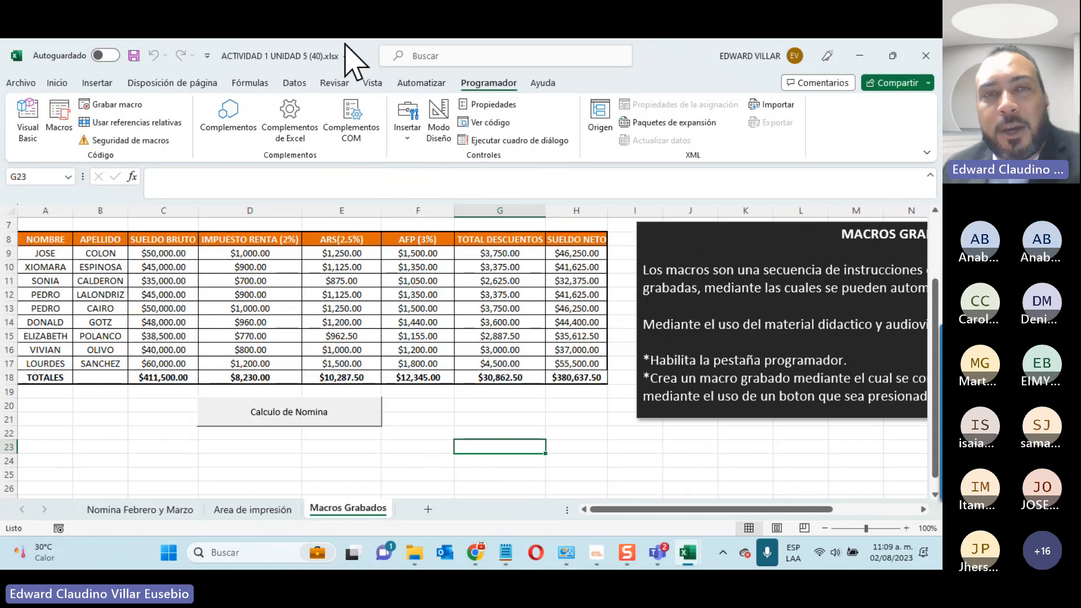
{"action": "left_click", "coordinate": [316, 413]}
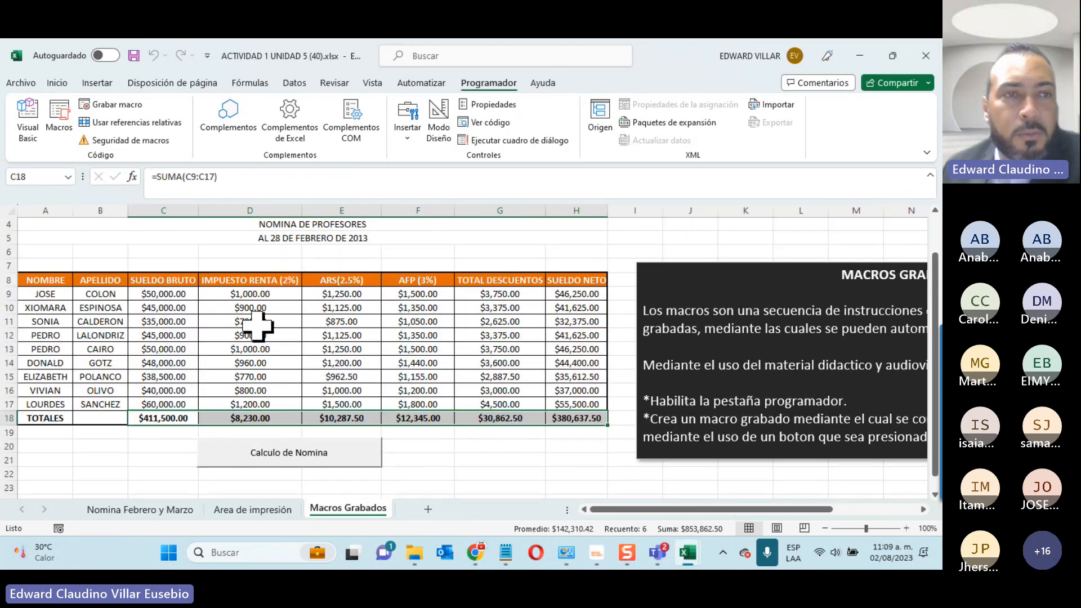
Step: Save the workbook in Descargas as a macro-enabled Excel workbook (*.xlsm), keeping the name ACTIVIDAD 1 UNIDAD 5 (40)
{"action": "left_click", "coordinate": [21, 83]}
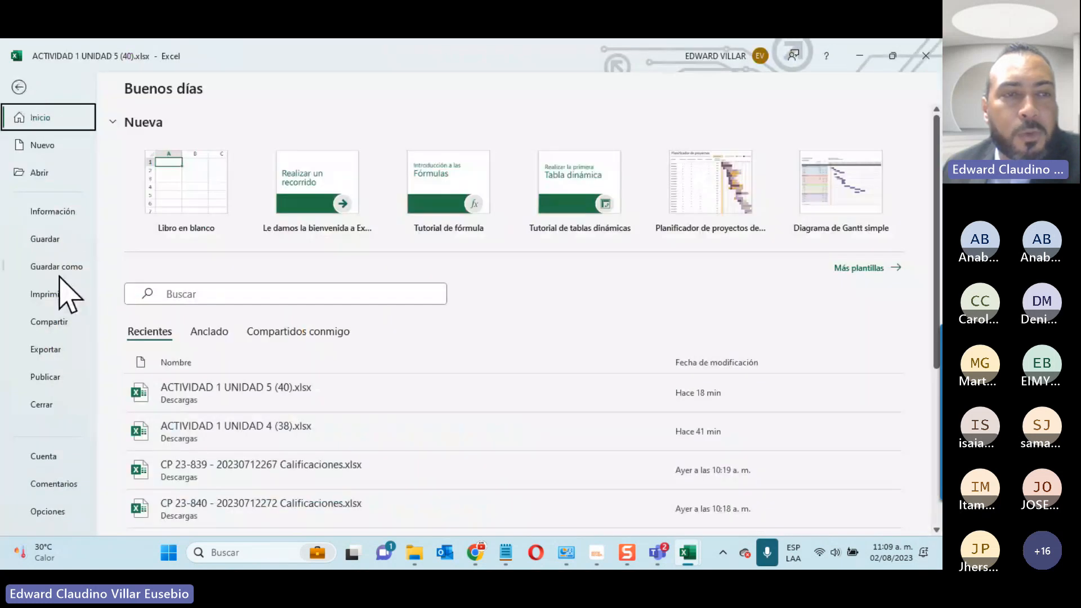
{"action": "left_click", "coordinate": [60, 268]}
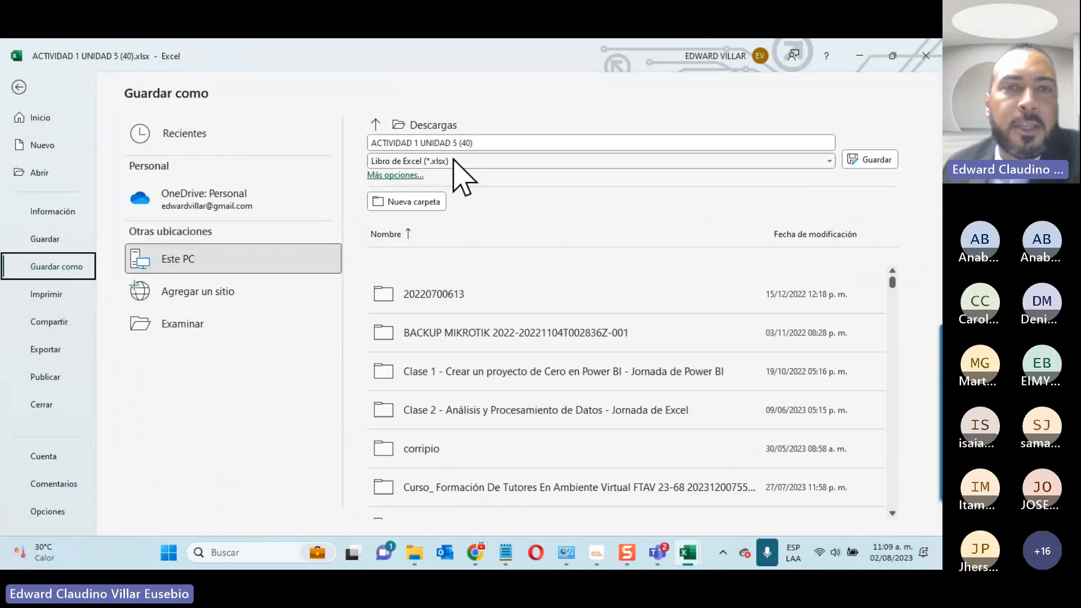
{"action": "left_click", "coordinate": [519, 163]}
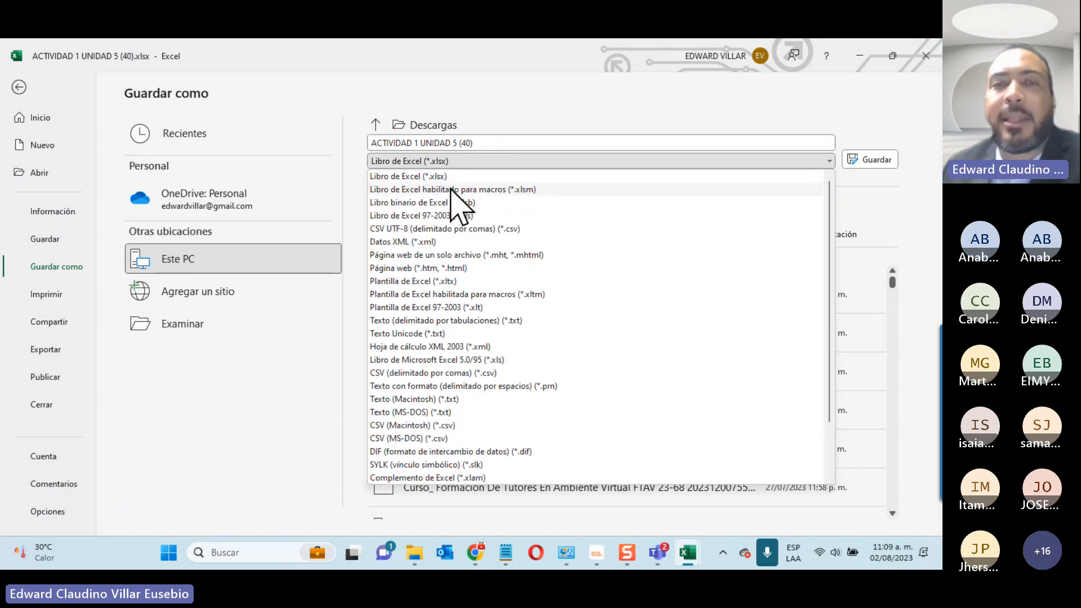
{"action": "left_click", "coordinate": [491, 190]}
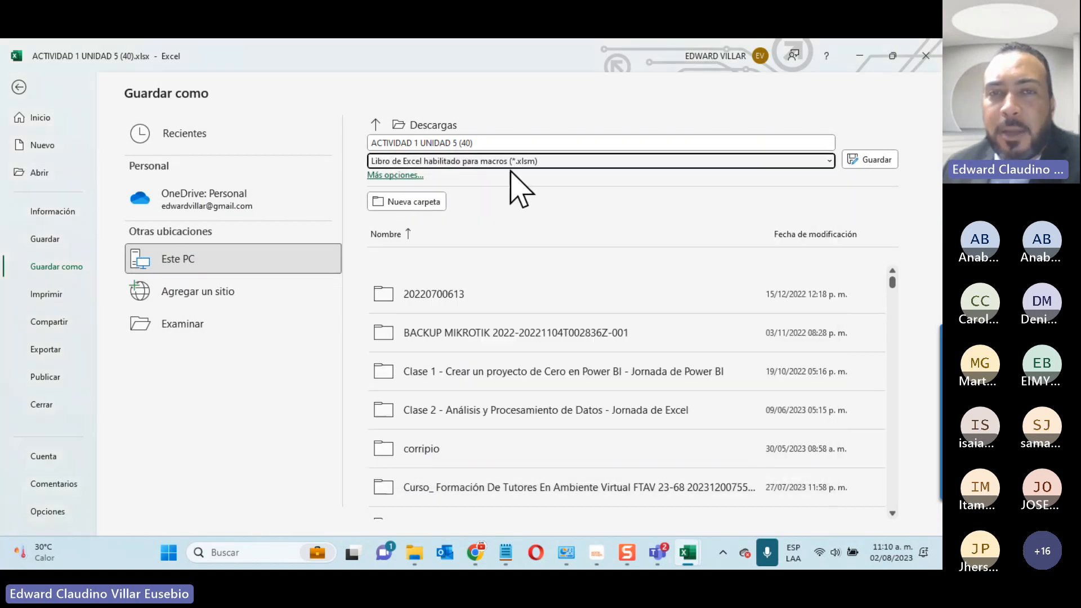
{"action": "left_click", "coordinate": [871, 153]}
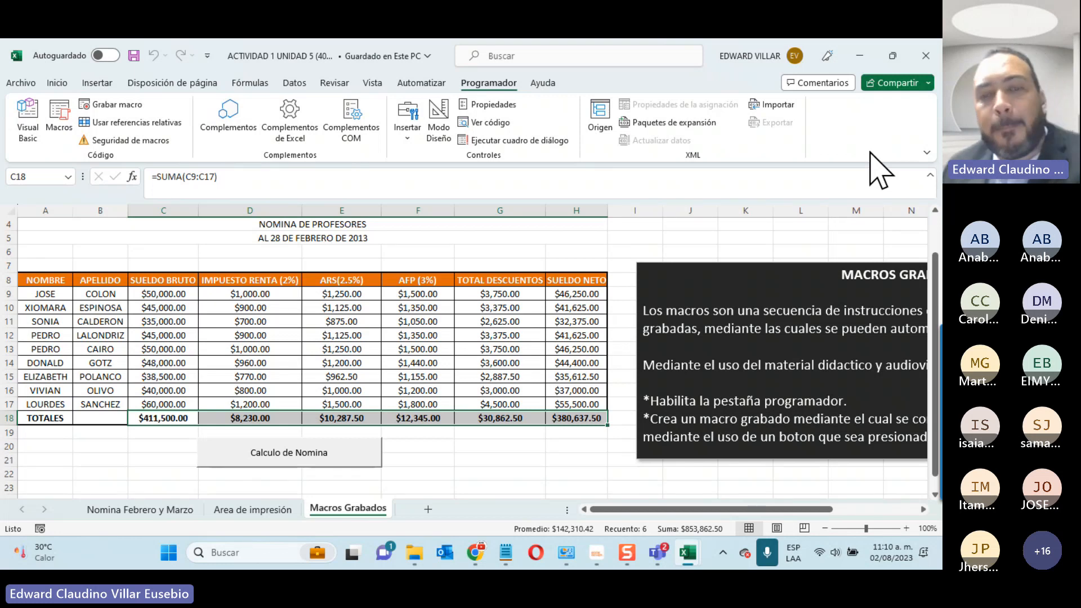
Step: Compare the .xlsm and .xlsx versions of ACTIVIDAD 1 UNIDAD 5 (40) in the Descargas folder, and minimize File Explorer
{"action": "left_click", "coordinate": [422, 560]}
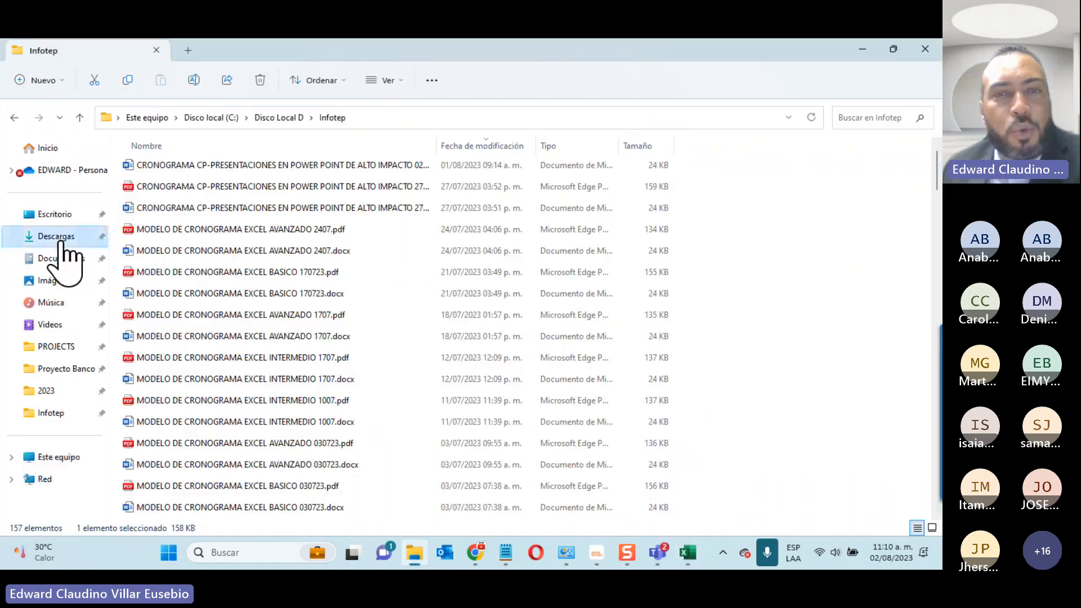
{"action": "left_click", "coordinate": [56, 237]}
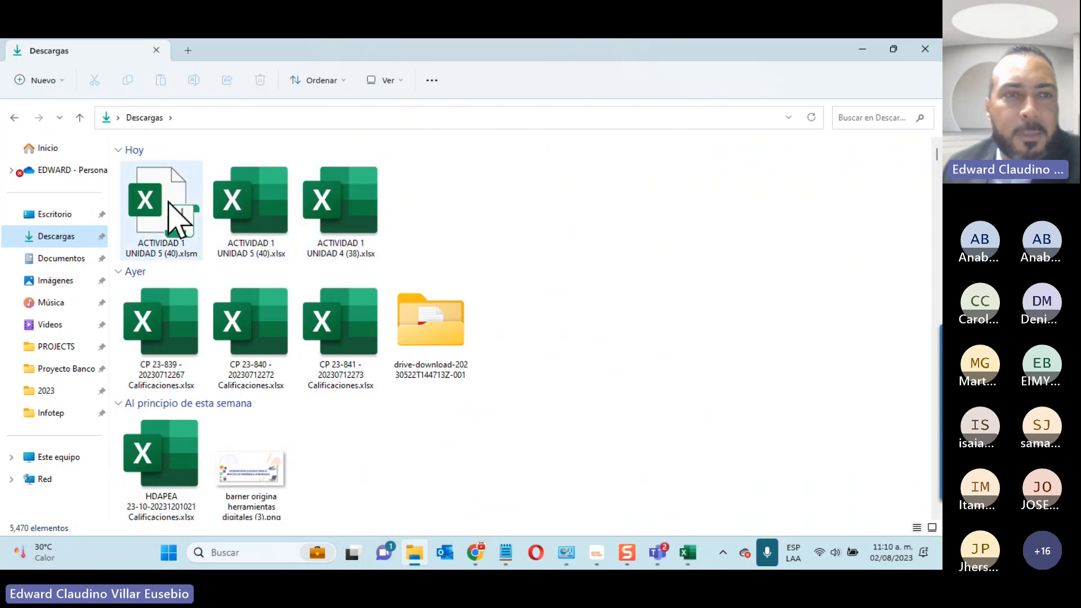
{"action": "left_click", "coordinate": [170, 217]}
{"action": "right_click", "coordinate": [164, 198]}
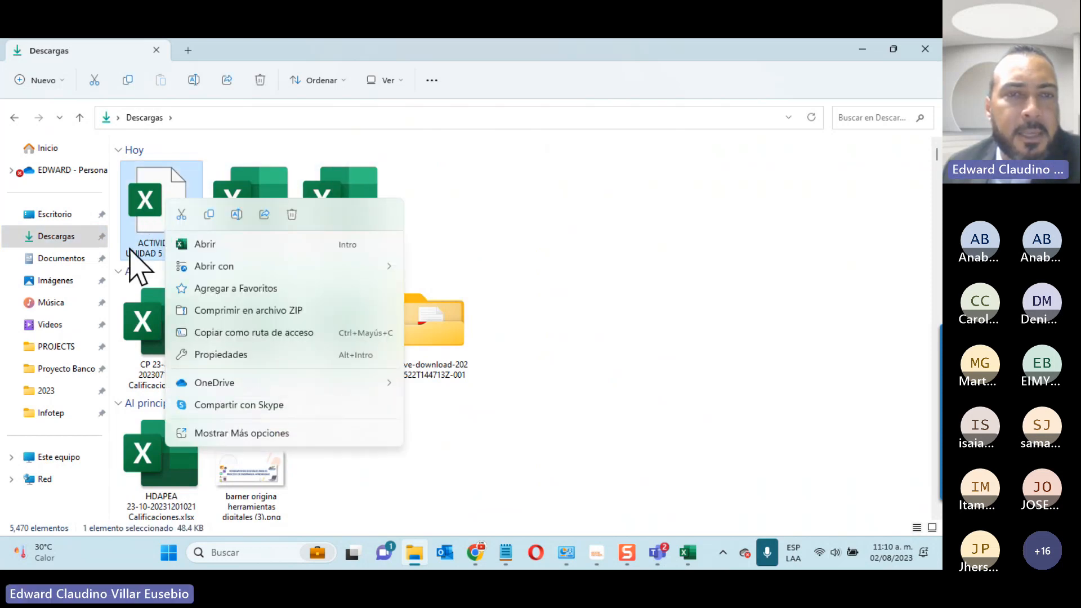
{"action": "left_click", "coordinate": [744, 209]}
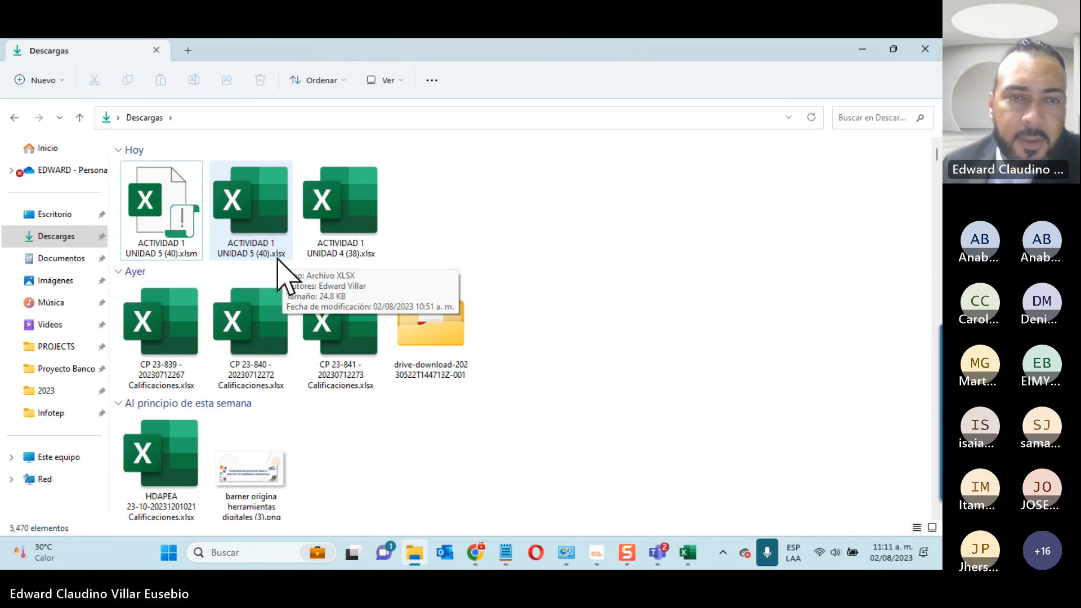
{"action": "left_click", "coordinate": [185, 248]}
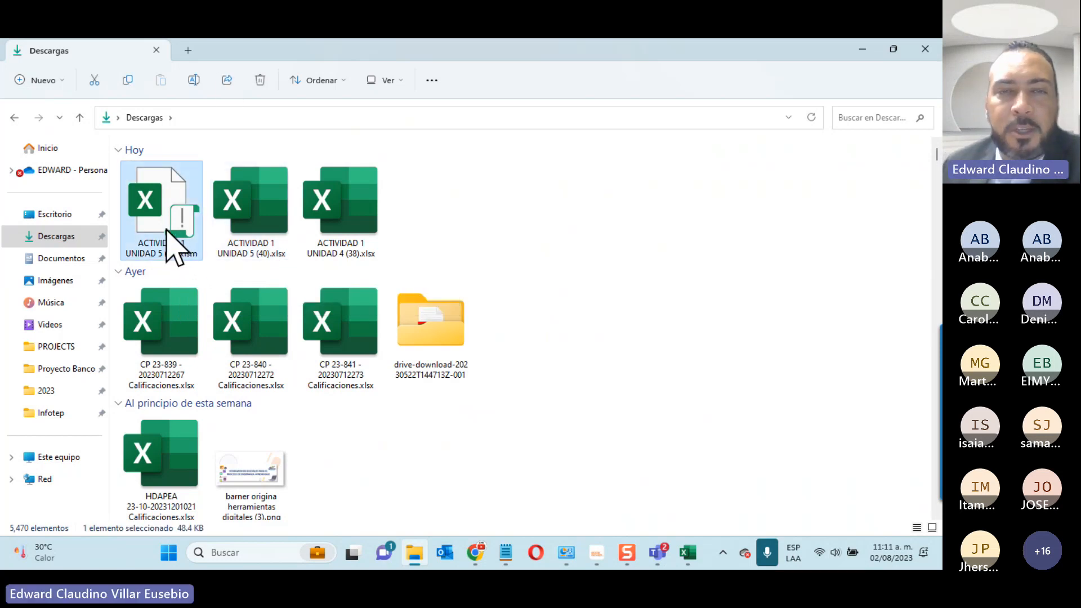
{"action": "left_click", "coordinate": [855, 50]}
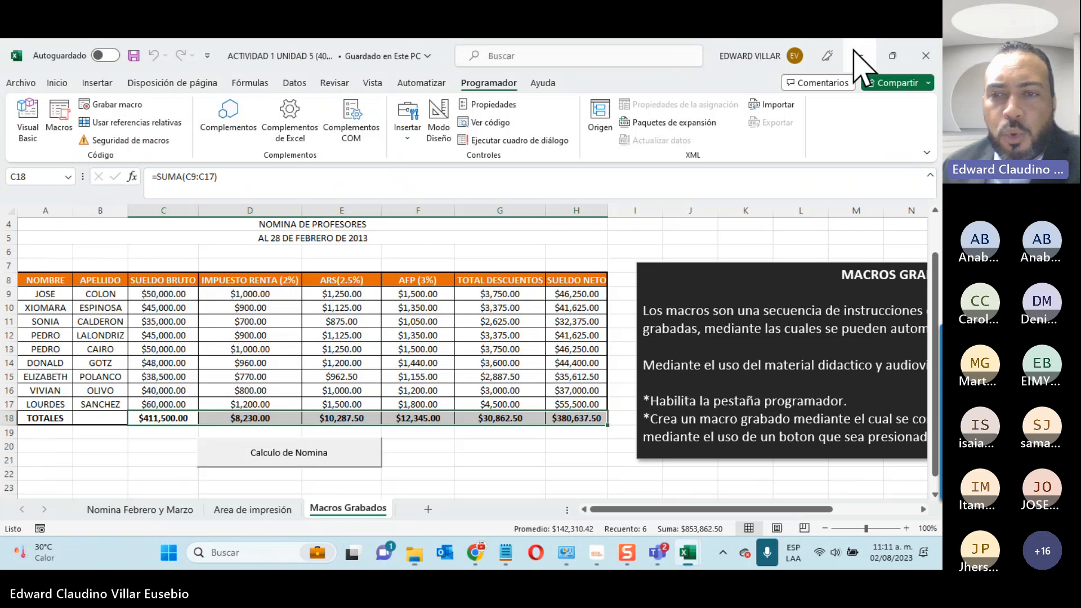
Step: Check the meeting window and its participants in Microsoft Teams, and minimize it again
{"action": "left_click", "coordinate": [658, 553]}
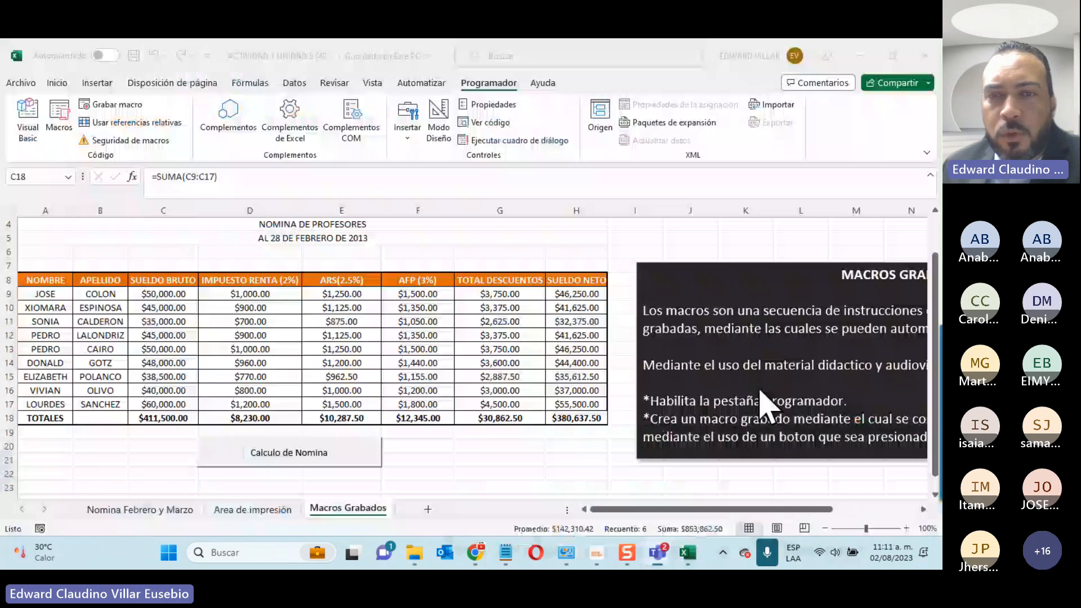
{"action": "left_click", "coordinate": [890, 349]}
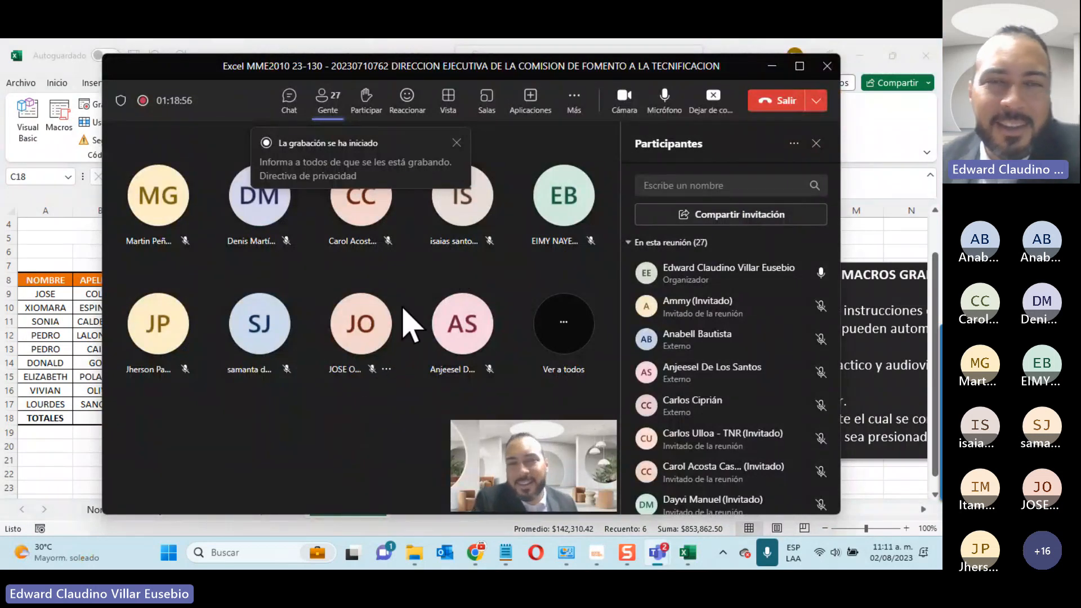
{"action": "left_click", "coordinate": [771, 65]}
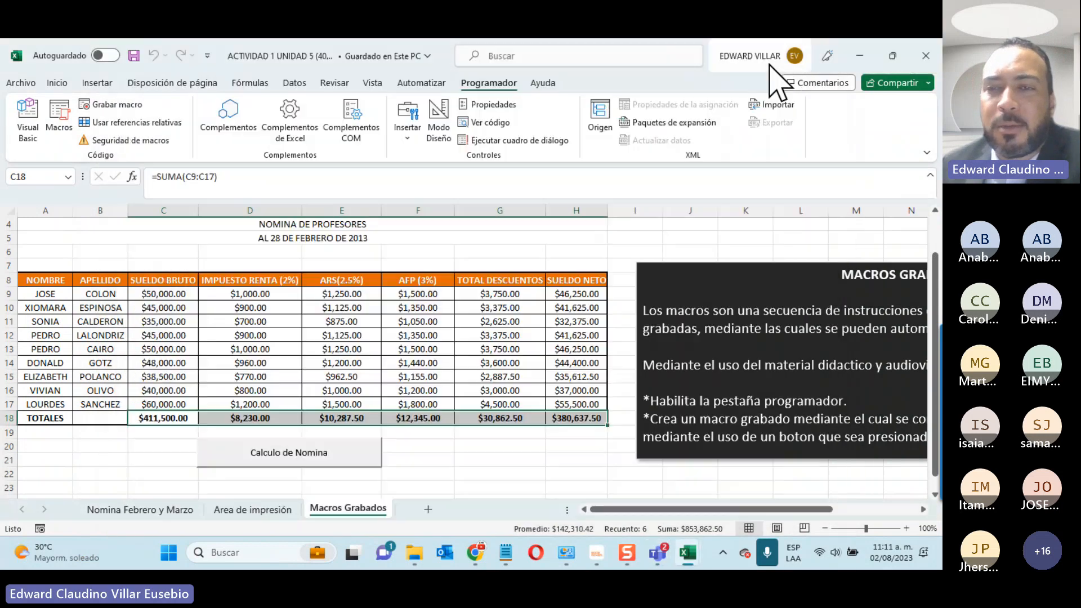
Step: Minimize both Excel workbooks and return to the grid of units on the course page in Chrome
{"action": "left_click", "coordinate": [858, 55]}
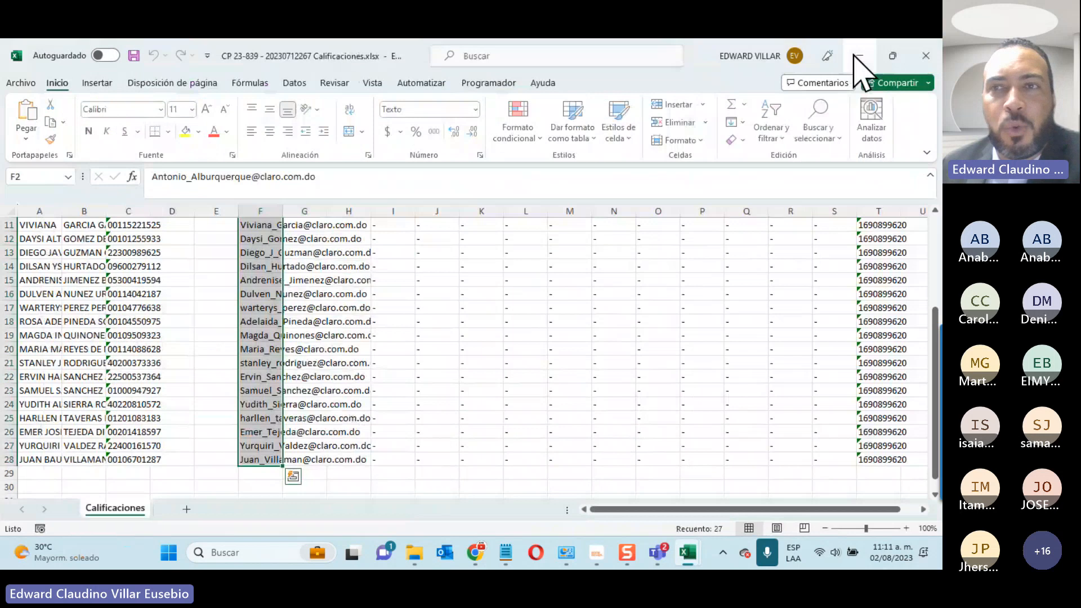
{"action": "left_click", "coordinate": [857, 55]}
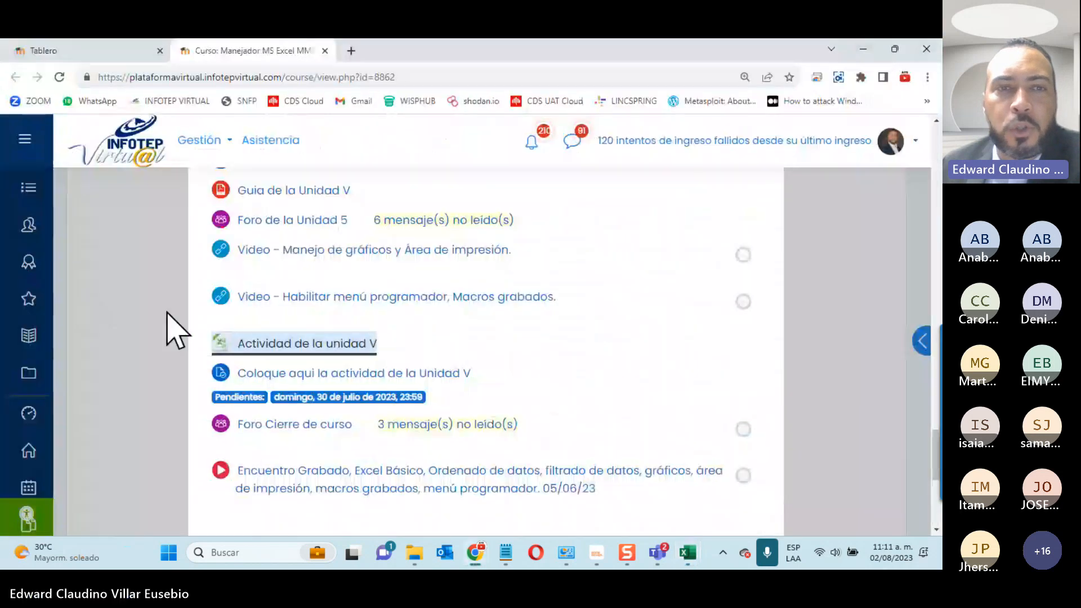
{"action": "left_click", "coordinate": [145, 312]}
{"action": "scroll", "coordinate": [495, 345], "scroll_direction": "up", "scroll_amount": 1}
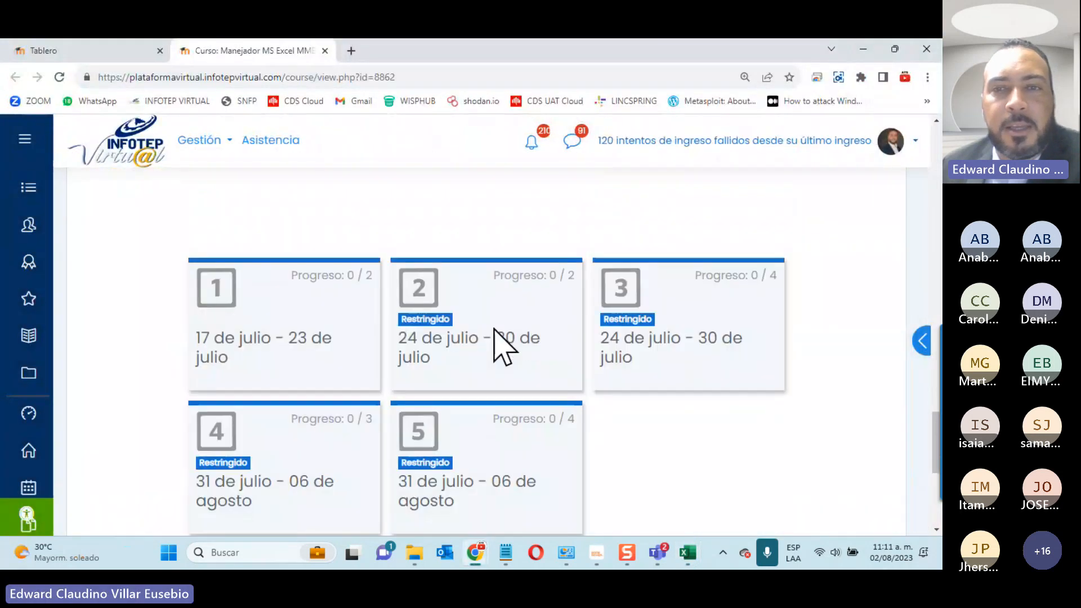
Step: Examine the date ranges of the five course units against the August 2023 calendar
{"action": "mouse_move", "coordinate": [495, 330]}
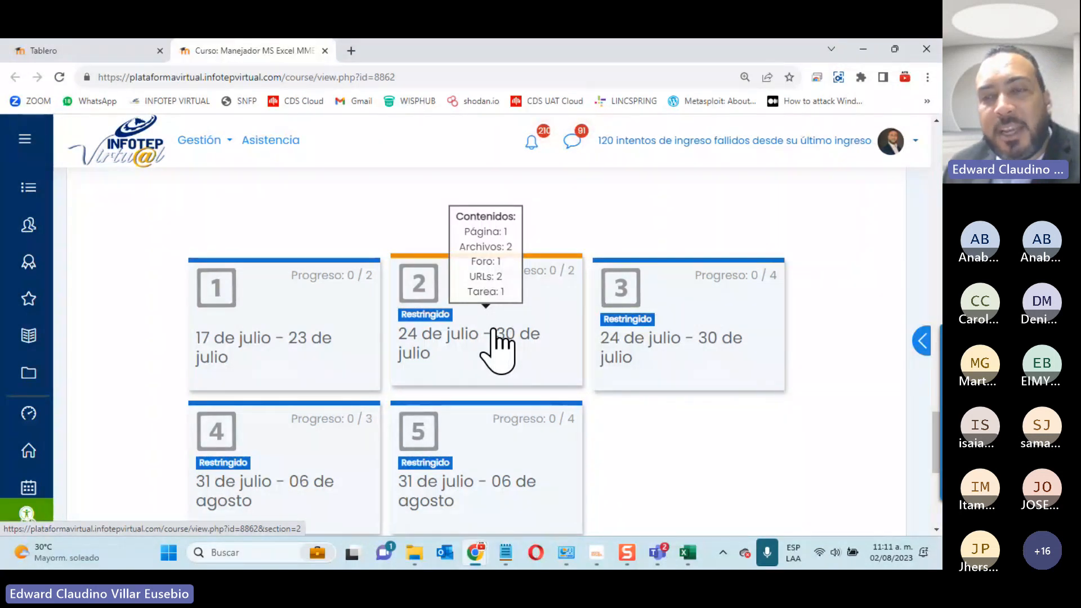
{"action": "left_click", "coordinate": [884, 555]}
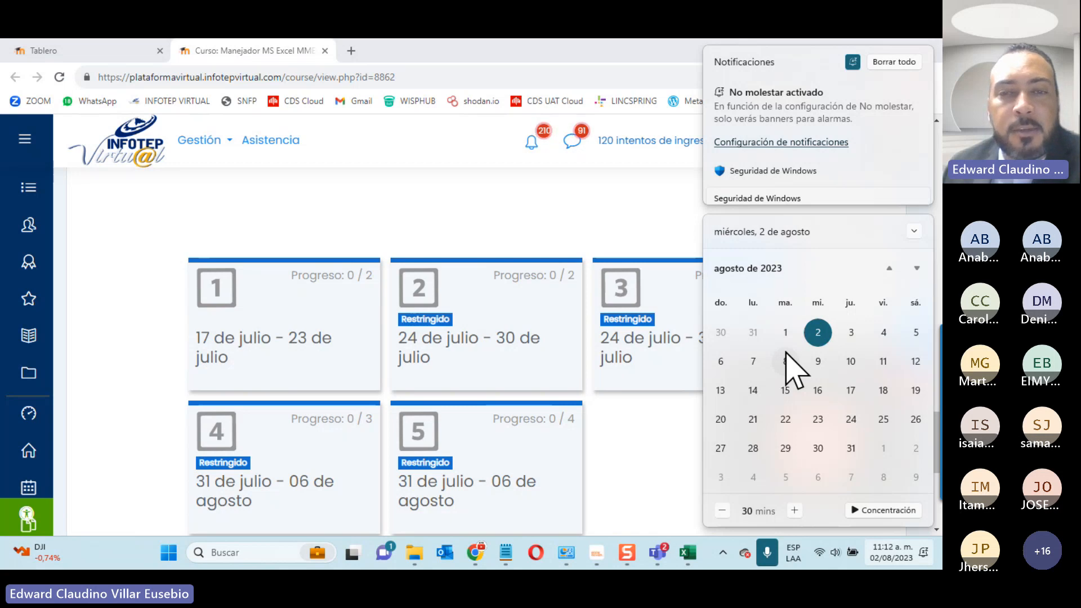
{"action": "left_click", "coordinate": [654, 438]}
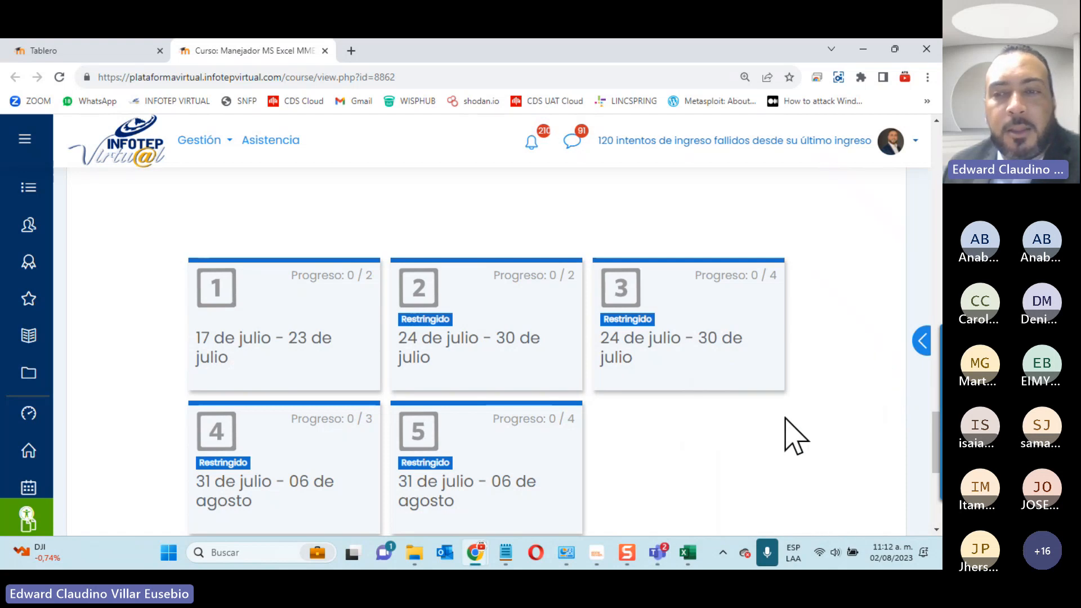
{"action": "scroll", "coordinate": [794, 436], "scroll_direction": "down", "scroll_amount": 1}
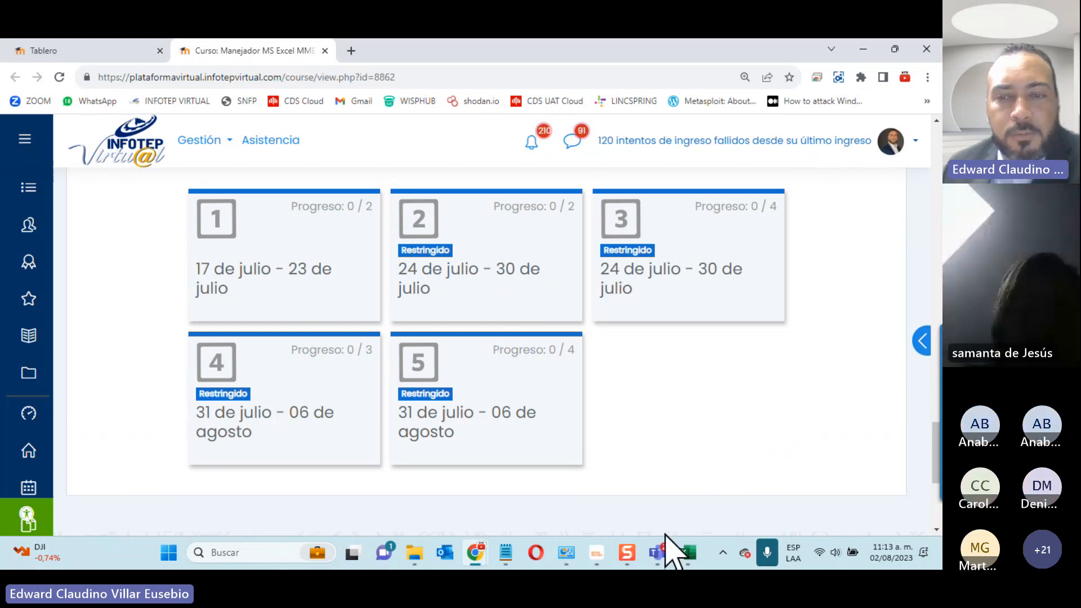
Step: Turn off the camera and stop sharing the screen in the Teams meeting
{"action": "mouse_move", "coordinate": [658, 550]}
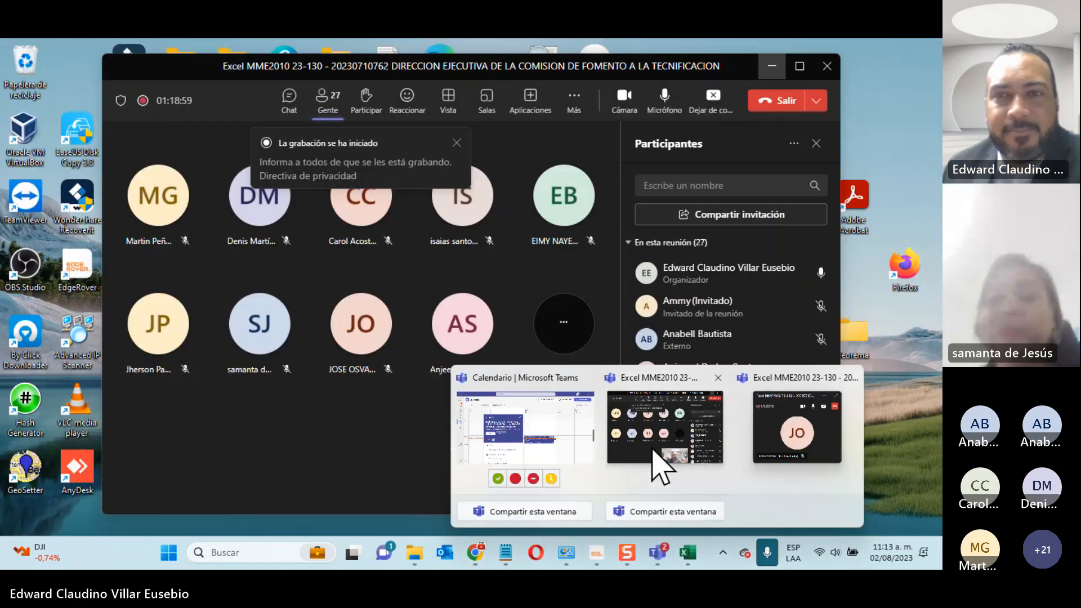
{"action": "left_click", "coordinate": [653, 450]}
{"action": "left_click", "coordinate": [622, 104]}
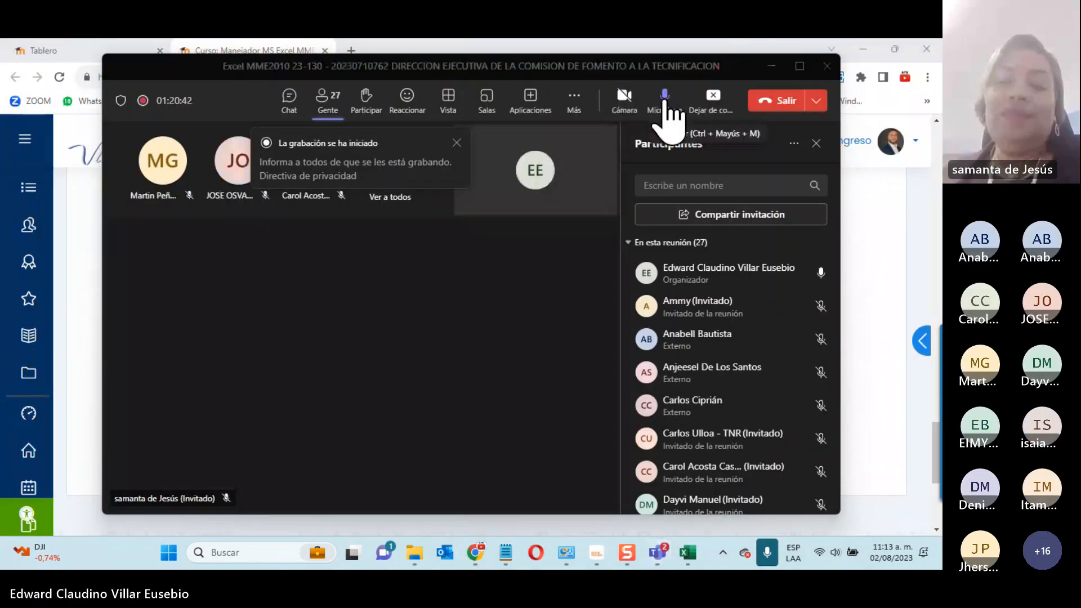
{"action": "left_click", "coordinate": [721, 107]}
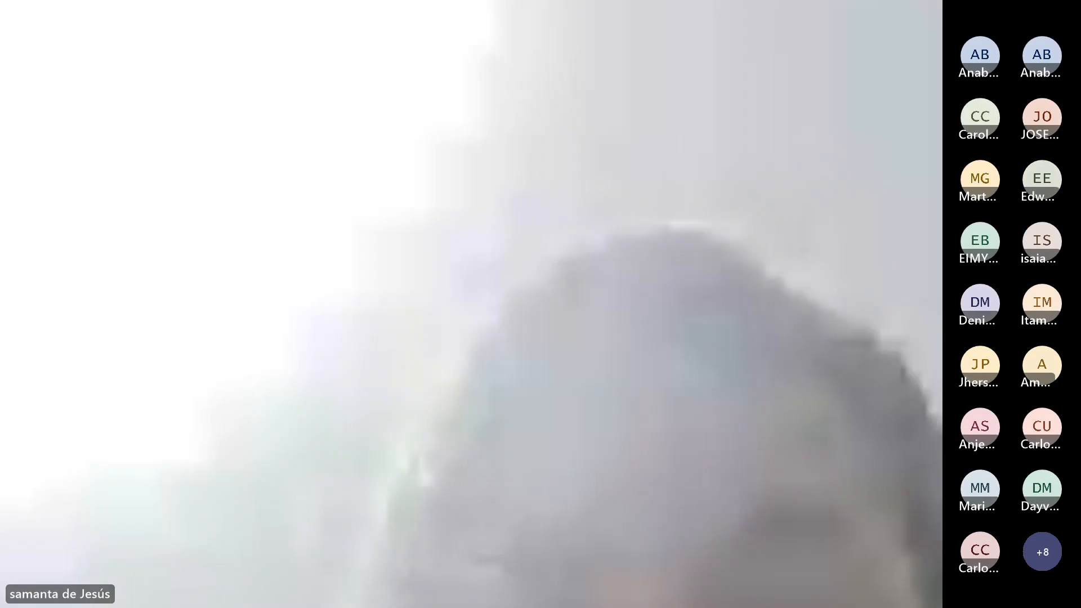